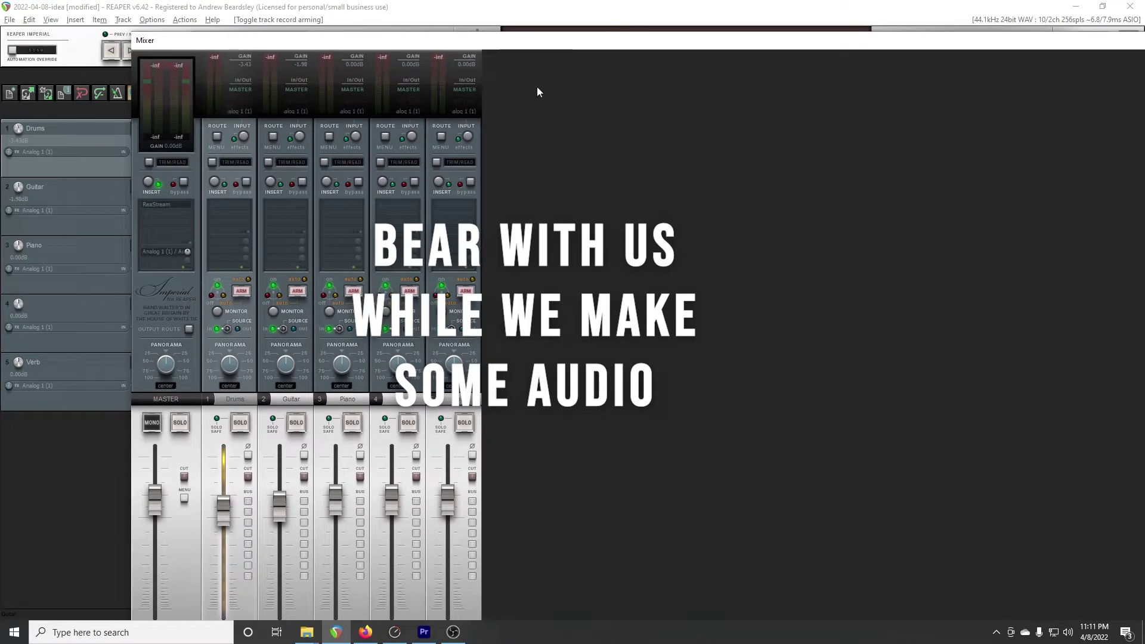
# - Add Superior Drummer 3 from the Favorites plugin folder to the Drums track's inserts, with the plugin filter cleared
pyautogui.click(223, 203)
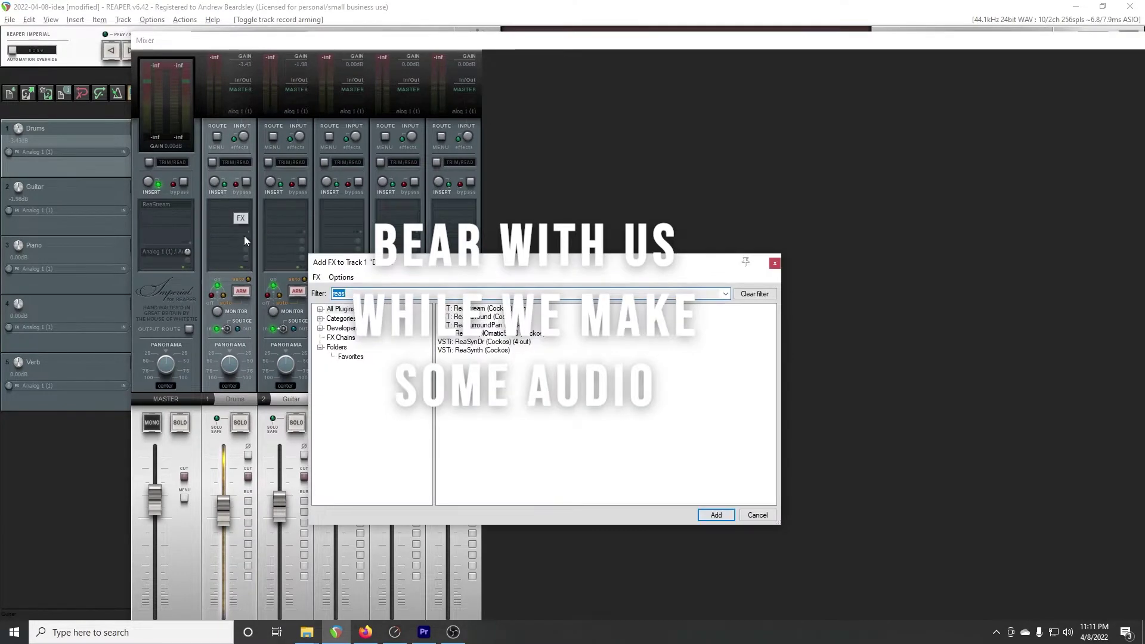
pyautogui.click(754, 294)
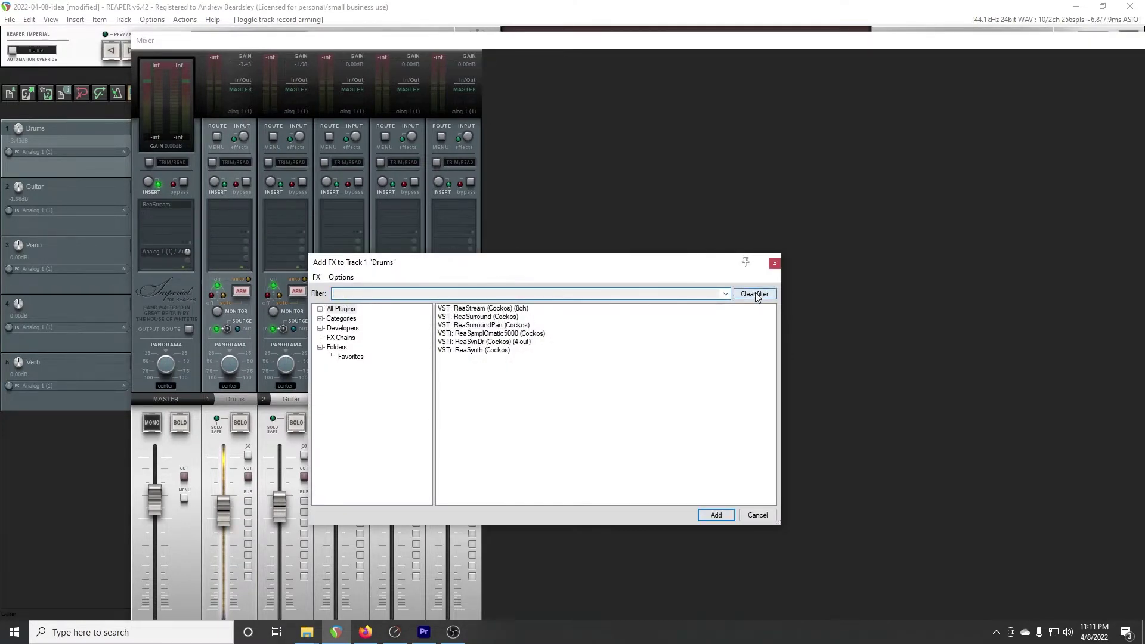
pyautogui.click(358, 356)
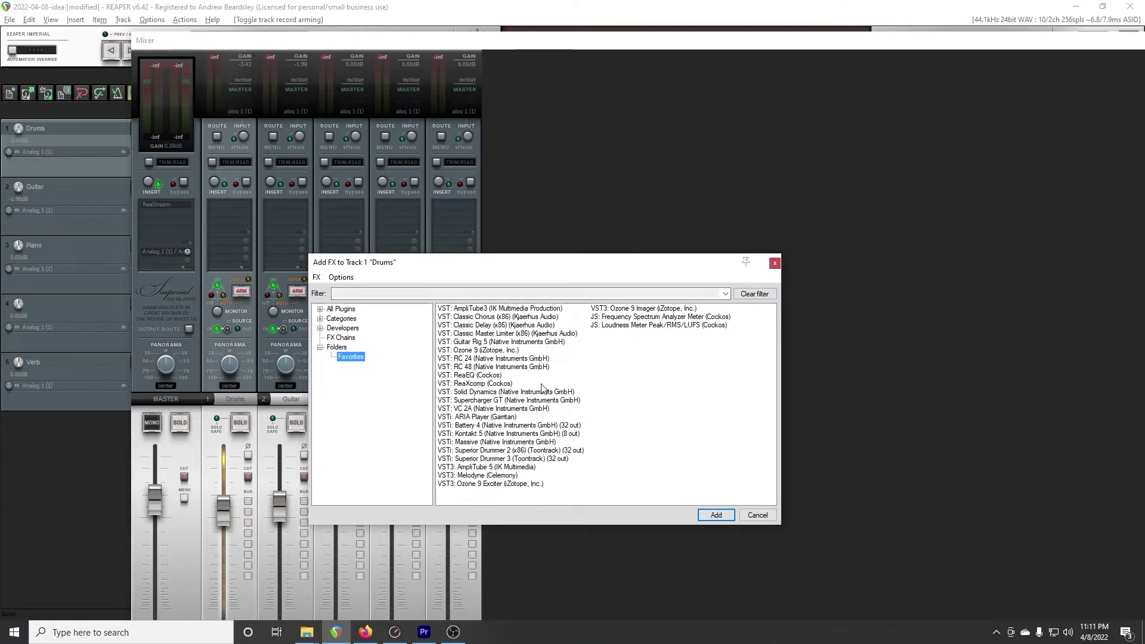
pyautogui.click(517, 459)
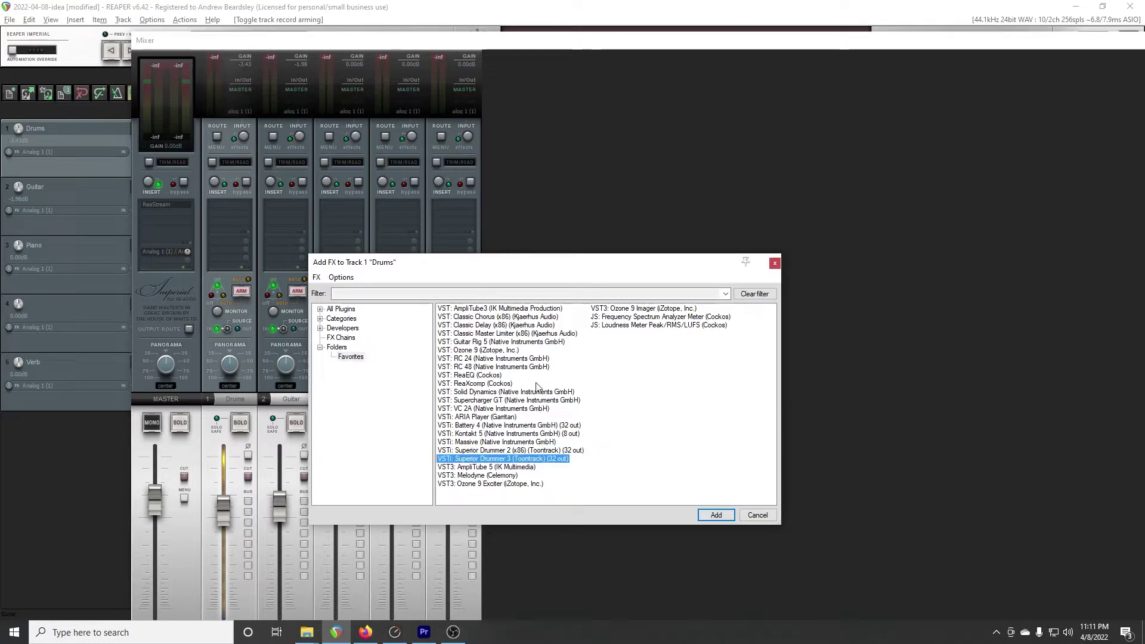
pyautogui.press('Return')
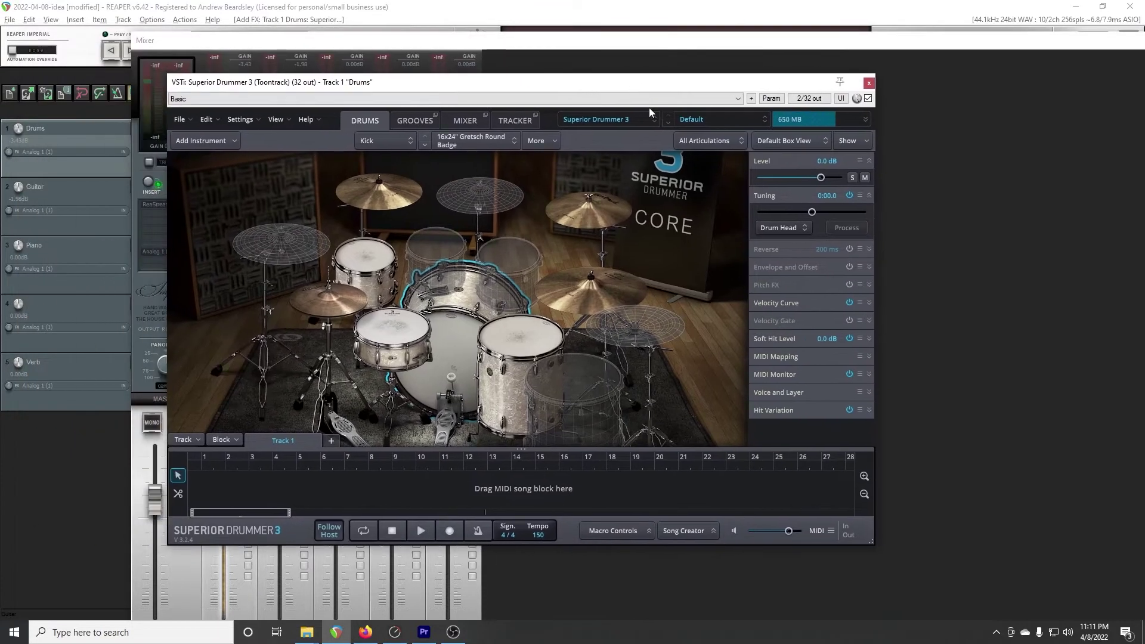
# - Load the Huge Snare Kit preset from the Roomy category of the drums and mixer presets
pyautogui.click(724, 122)
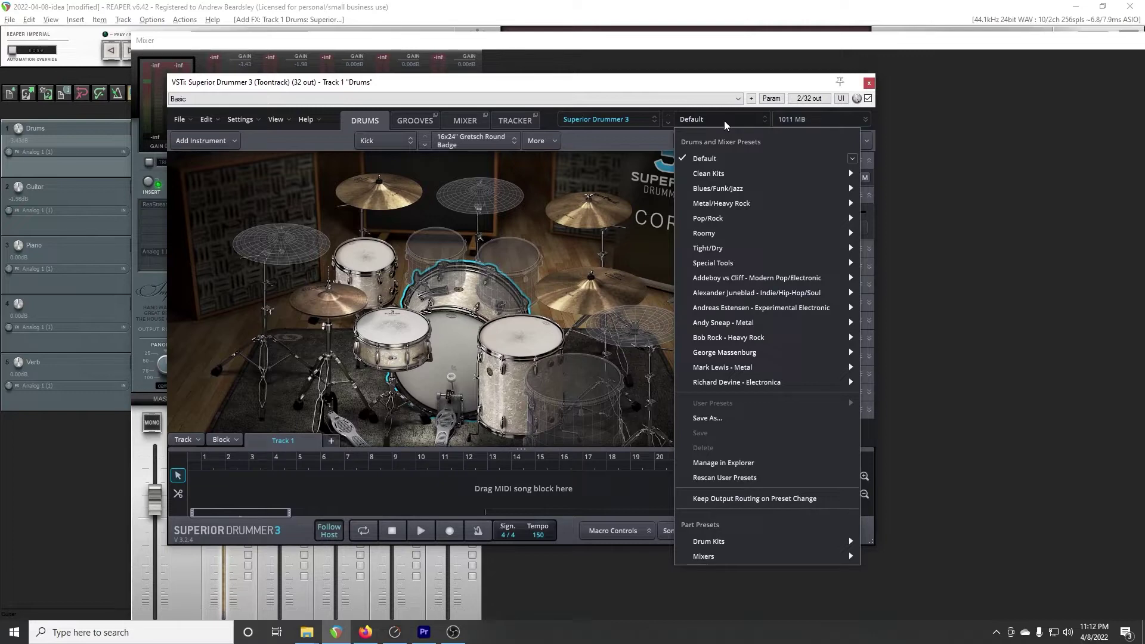
pyautogui.moveTo(749, 239)
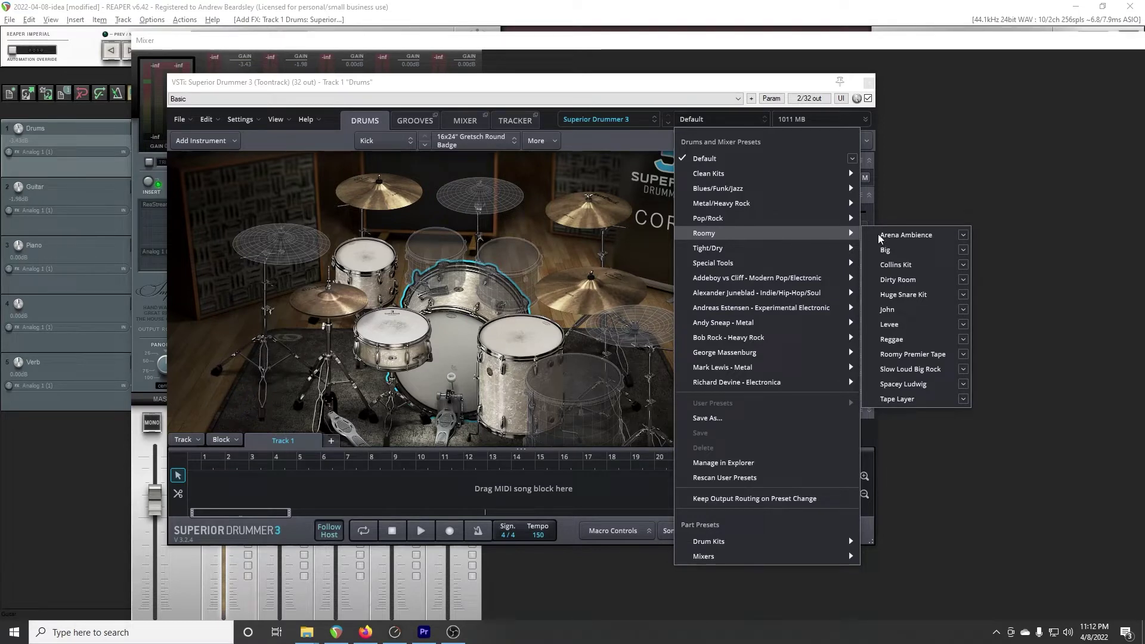
pyautogui.click(907, 295)
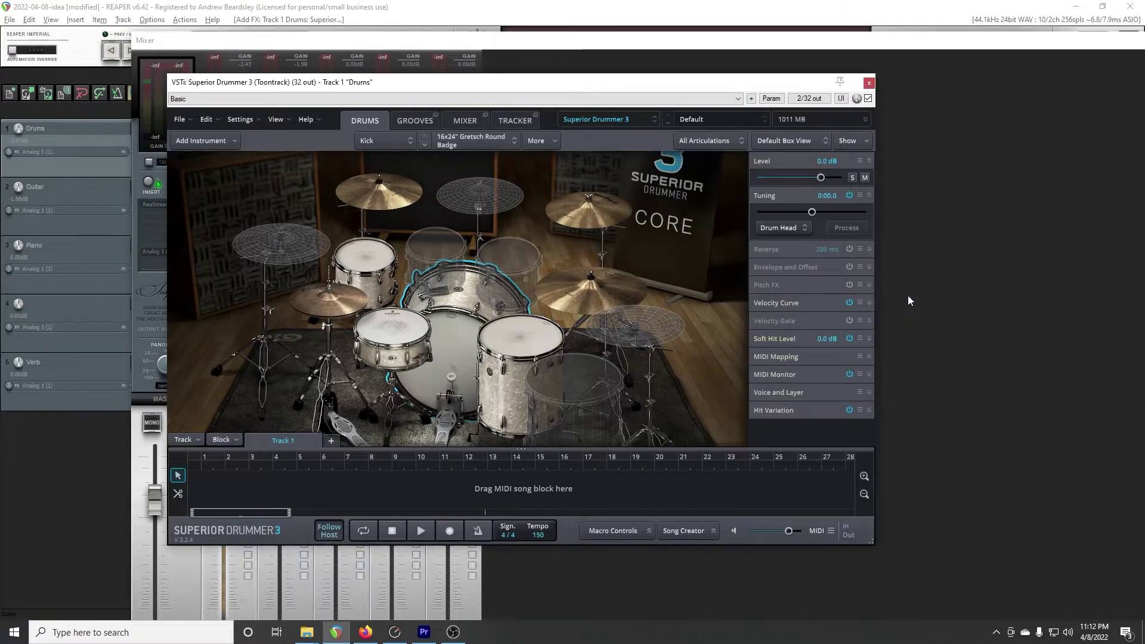
# - Audition the grooves Verse 01 Seen It All 114 BPM, Verse 04 Westcoast Up Beat 132 BPM and Verse 01 Raw 156 BPM
pyautogui.click(406, 120)
pyautogui.moveTo(419, 90); pyautogui.dragTo(456, 94)
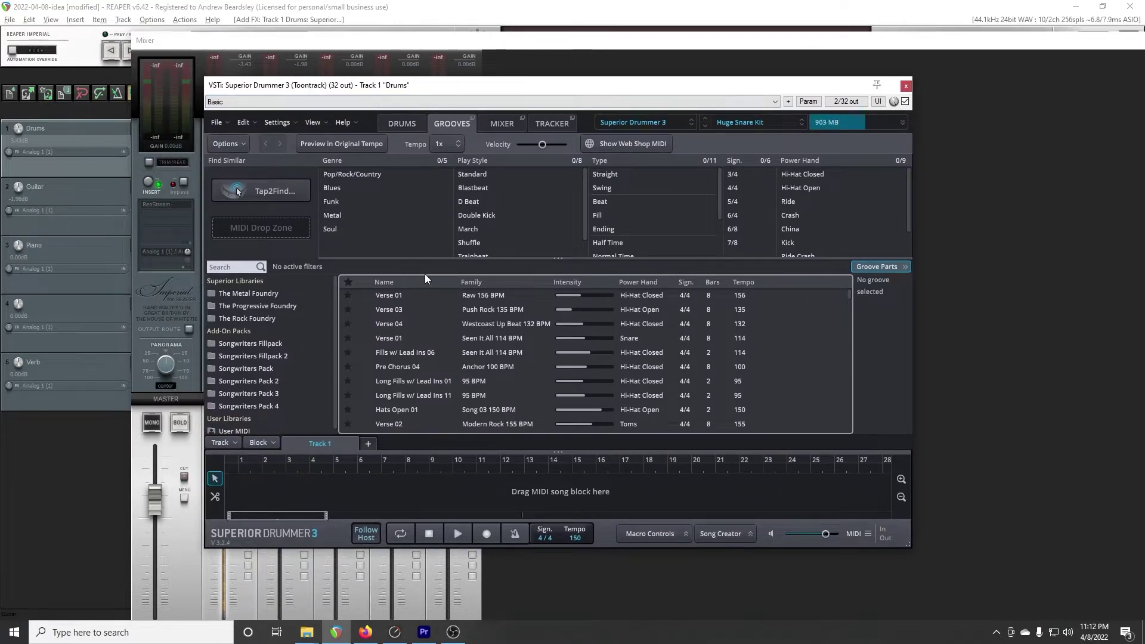
pyautogui.click(364, 337)
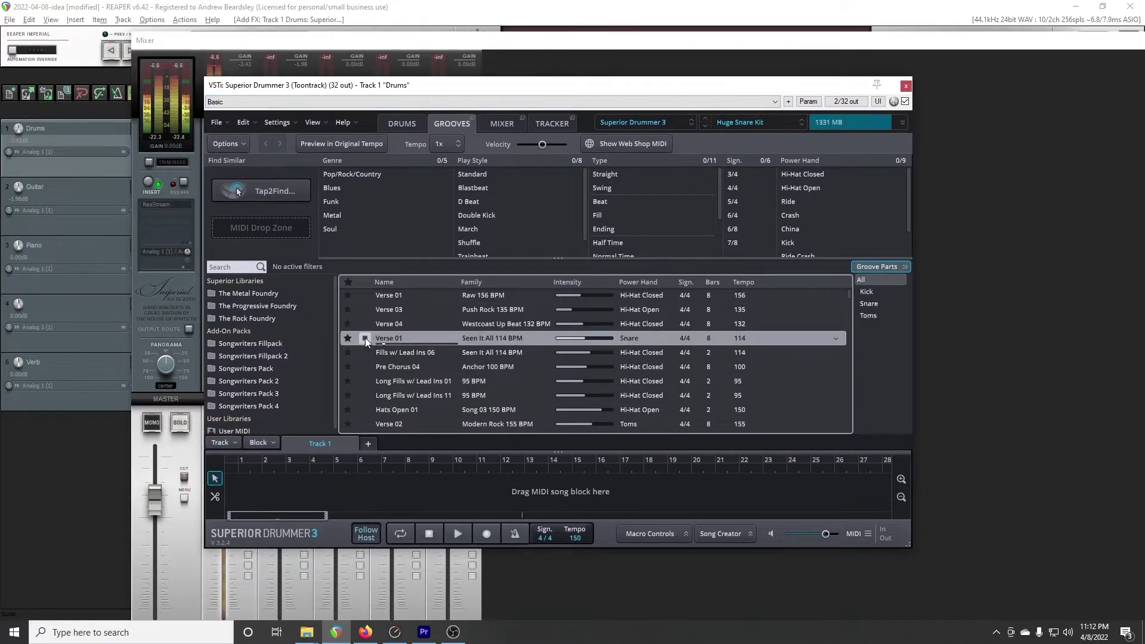
pyautogui.click(367, 322)
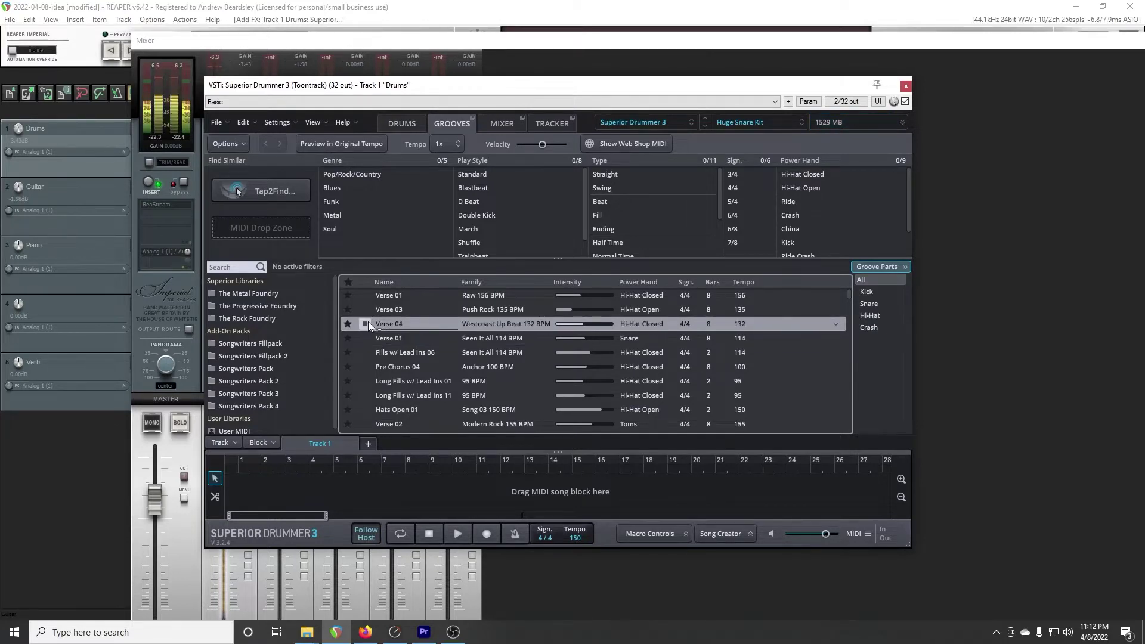
pyautogui.moveTo(424, 85); pyautogui.dragTo(483, 108)
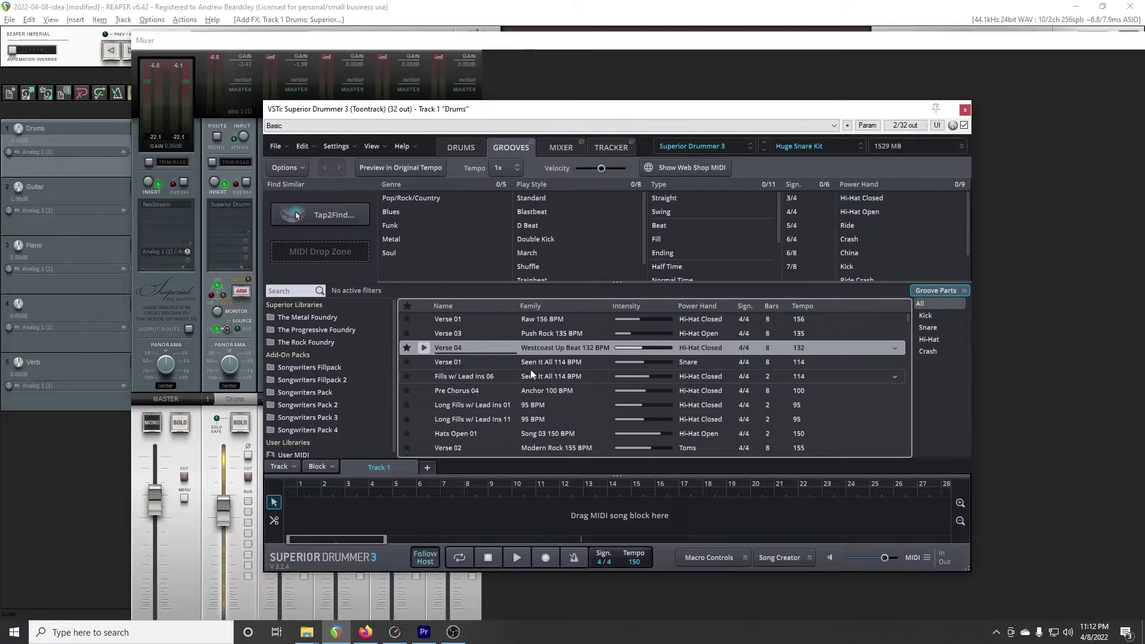
pyautogui.click(426, 321)
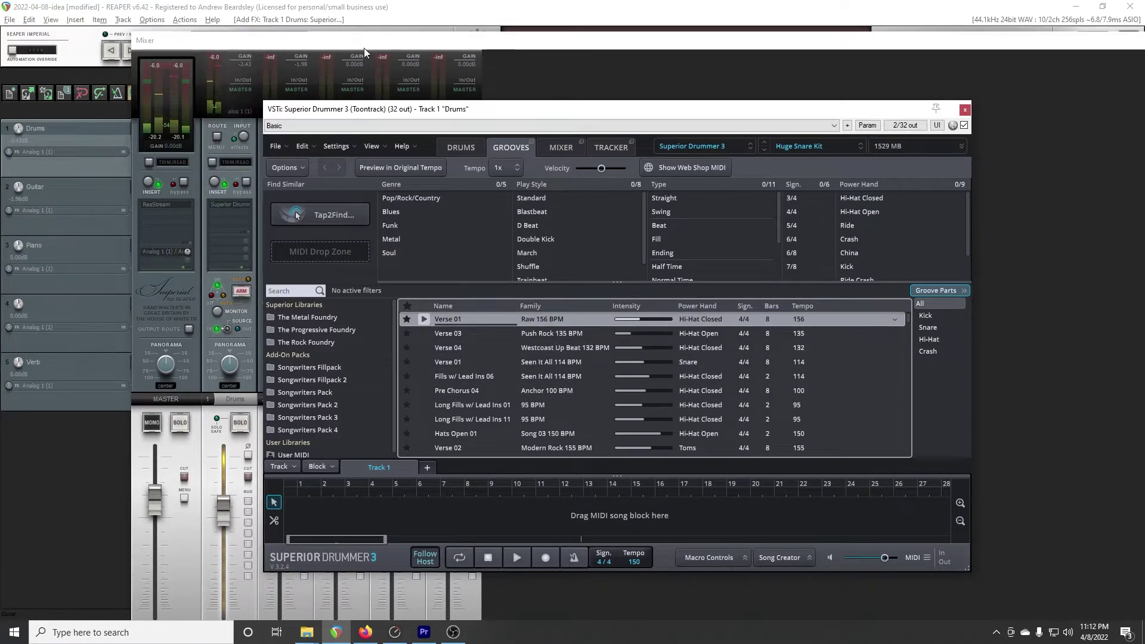
# - Close Superior Drummer 3, reposition the mixer window, and reopen the plugin from the Drums track
pyautogui.click(420, 19)
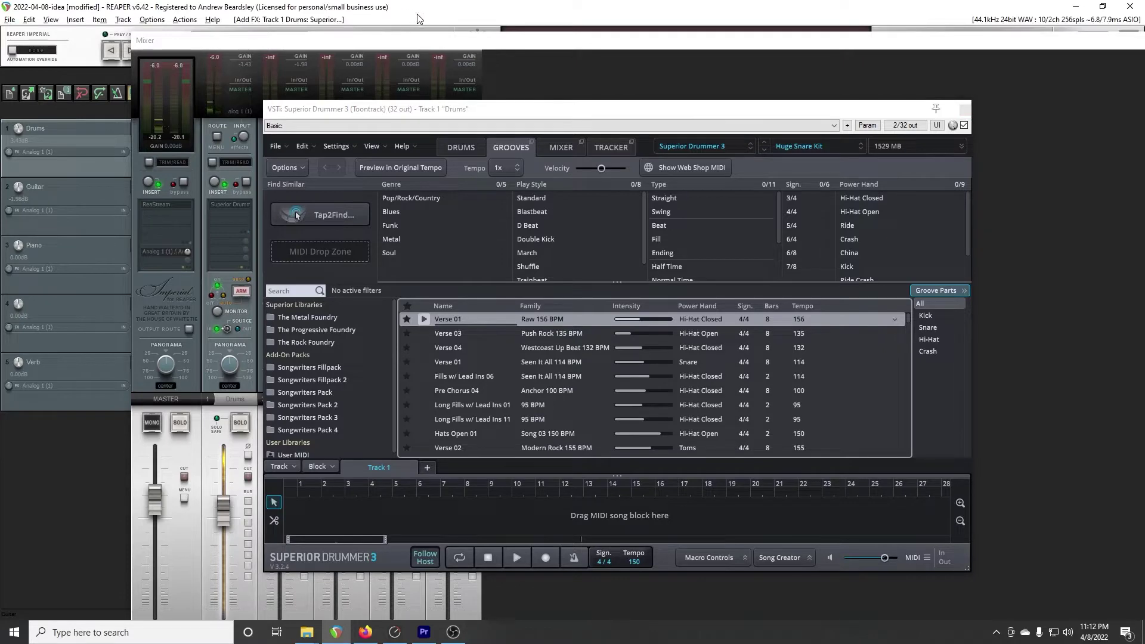
pyautogui.click(965, 108)
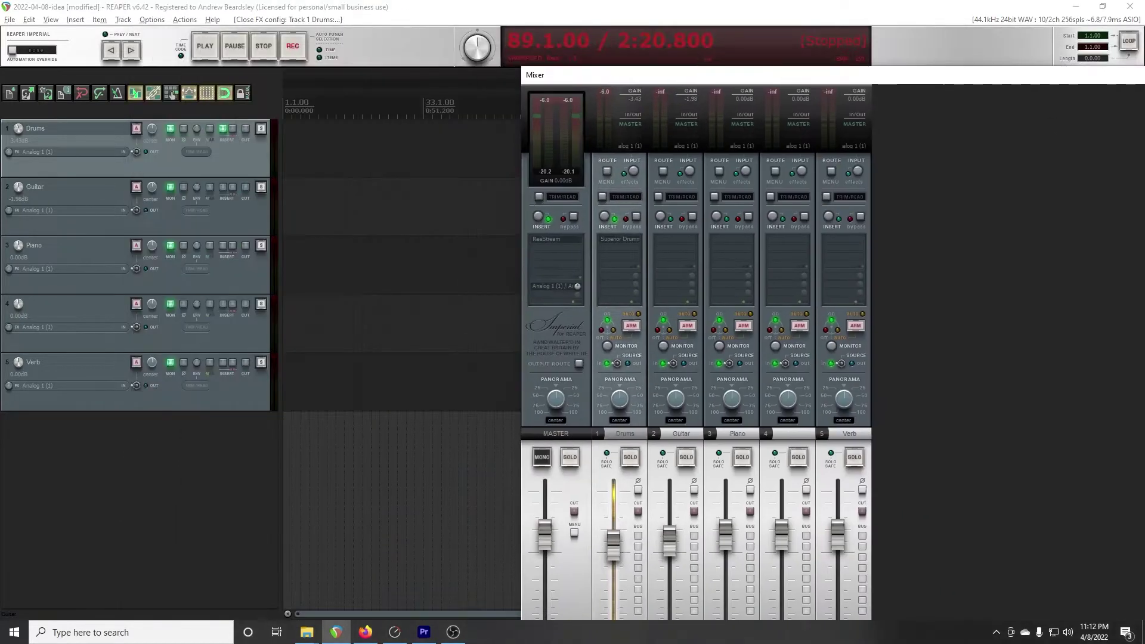
pyautogui.moveTo(1136, 77); pyautogui.dragTo(900, 55)
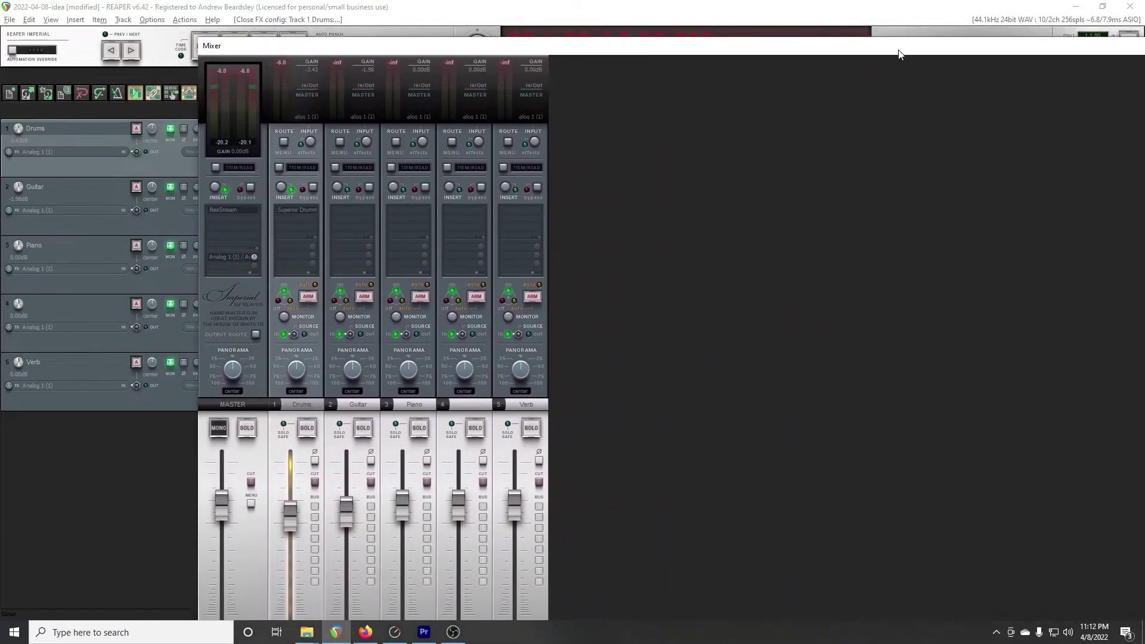
pyautogui.click(304, 210)
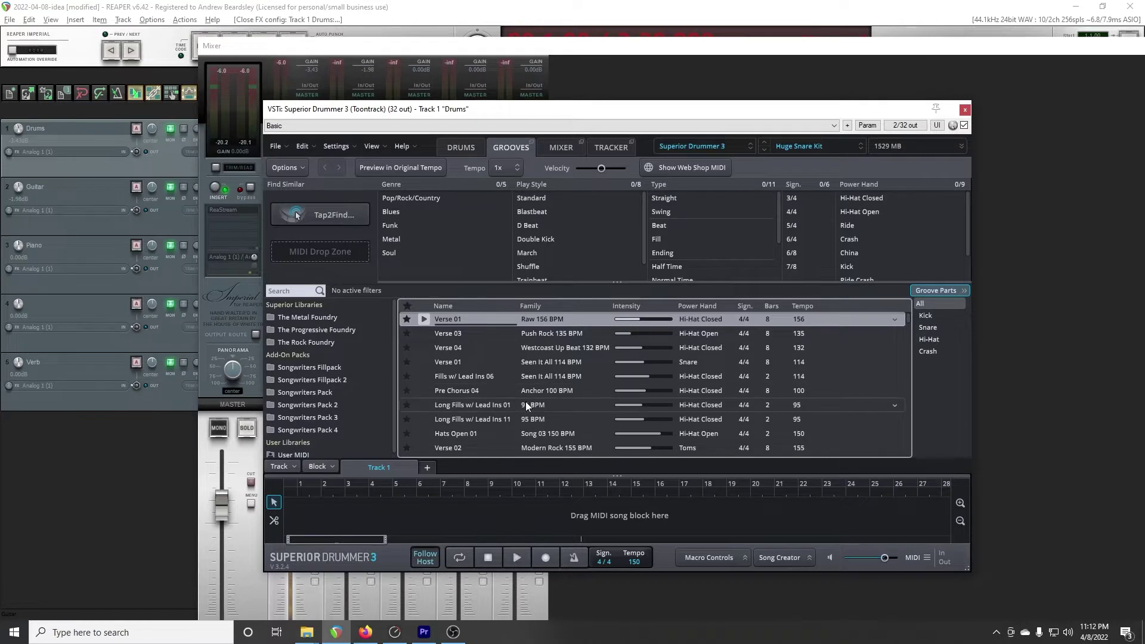
# - Set the groove tempo to 1/2x and audition Verse 01 Arena 100 BPM and Verse 02 Missing You 95 BPM
pyautogui.scroll(-3, 445, 412)
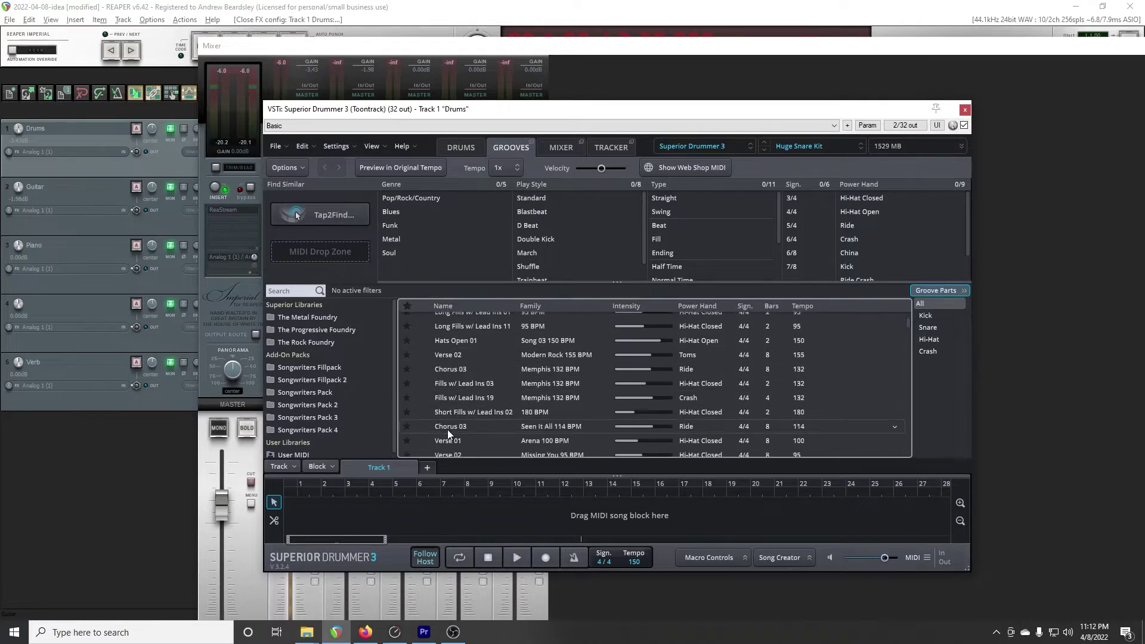
pyautogui.click(424, 441)
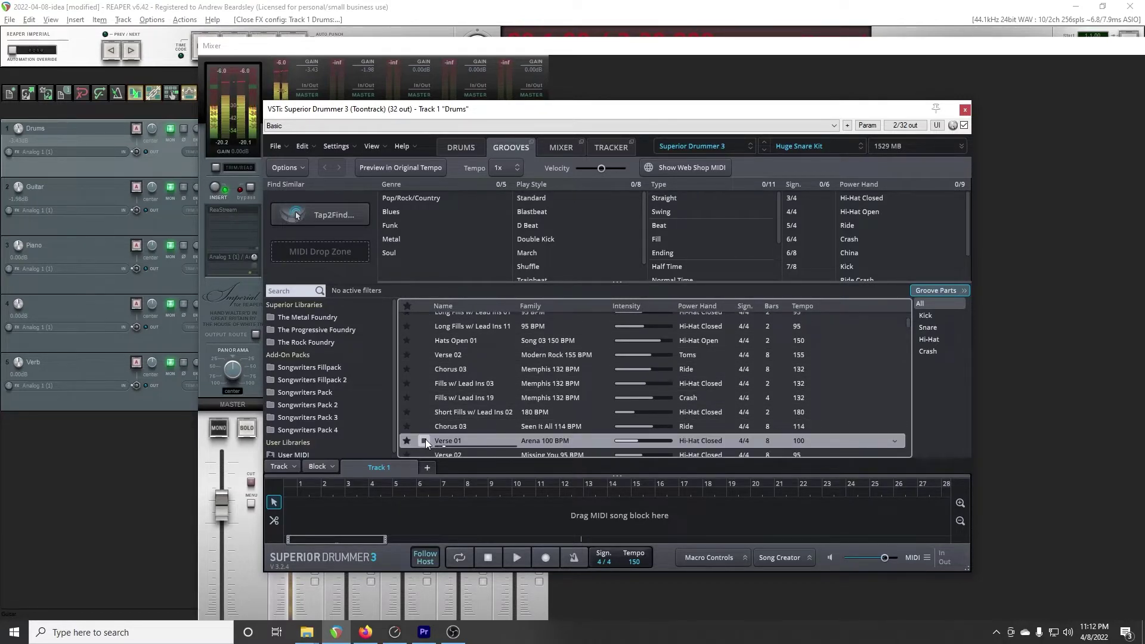
pyautogui.click(499, 168)
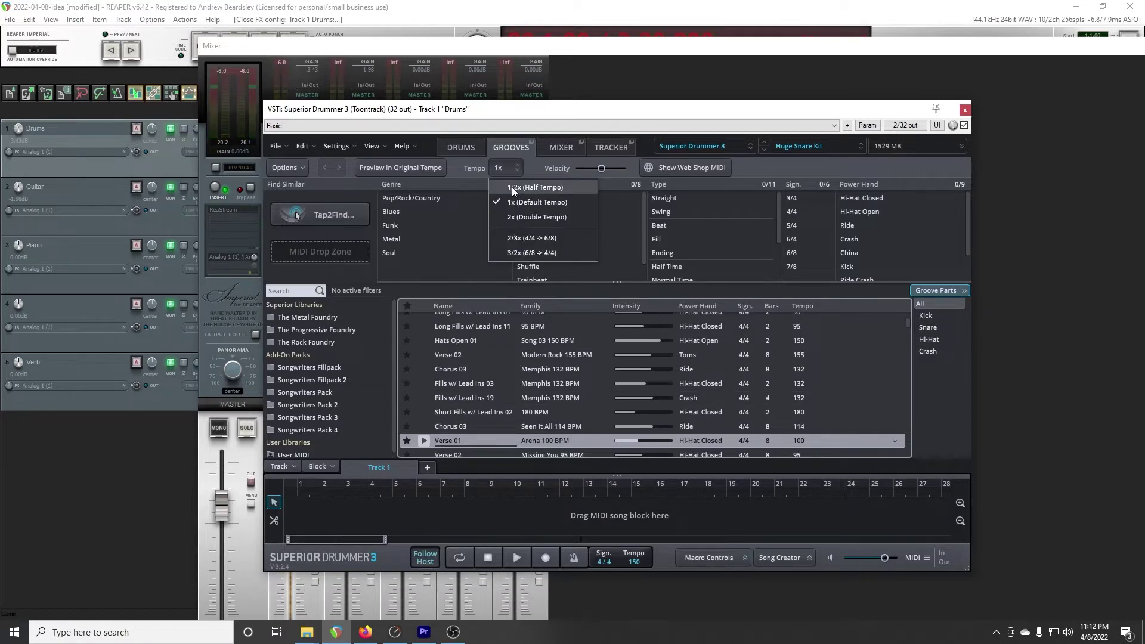
pyautogui.click(512, 187)
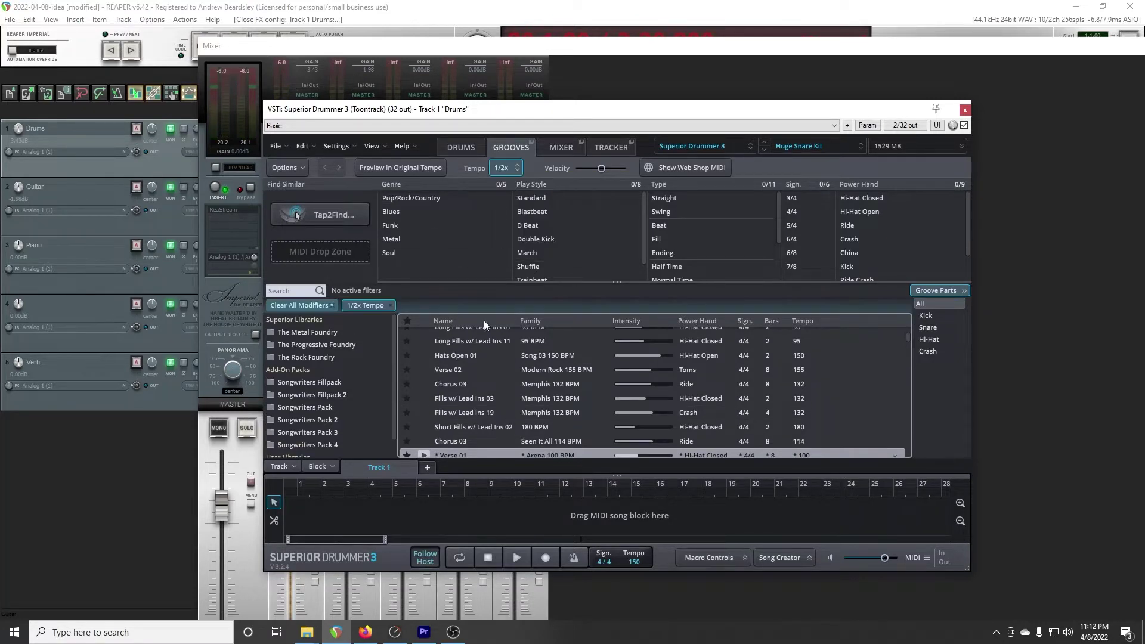
pyautogui.scroll(-2, 460, 422)
pyautogui.click(426, 409)
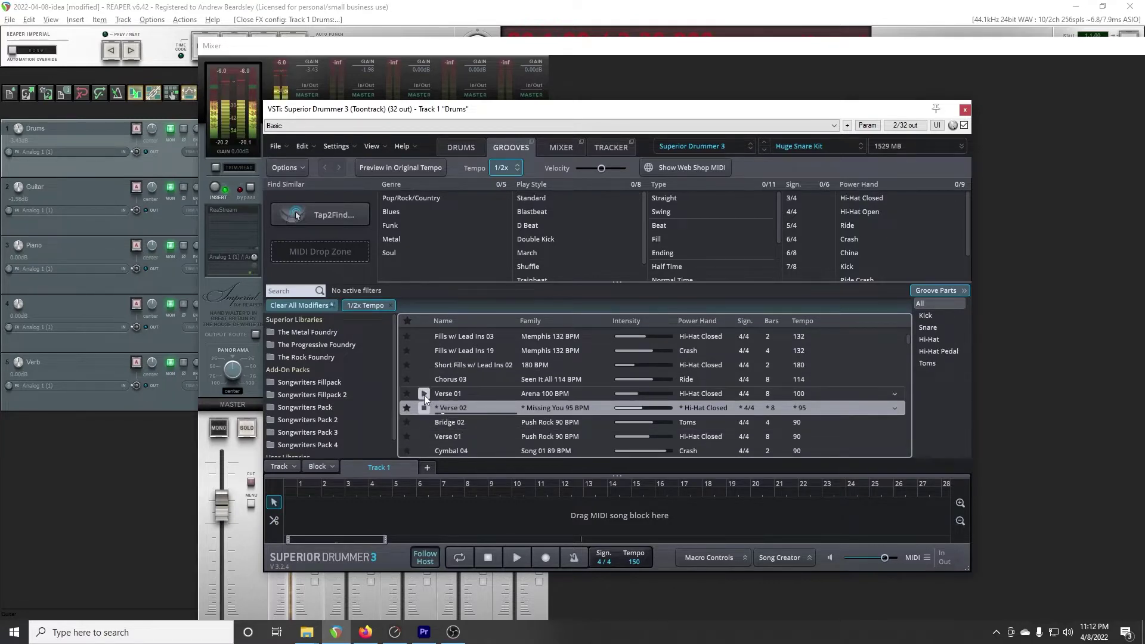
pyautogui.click(424, 395)
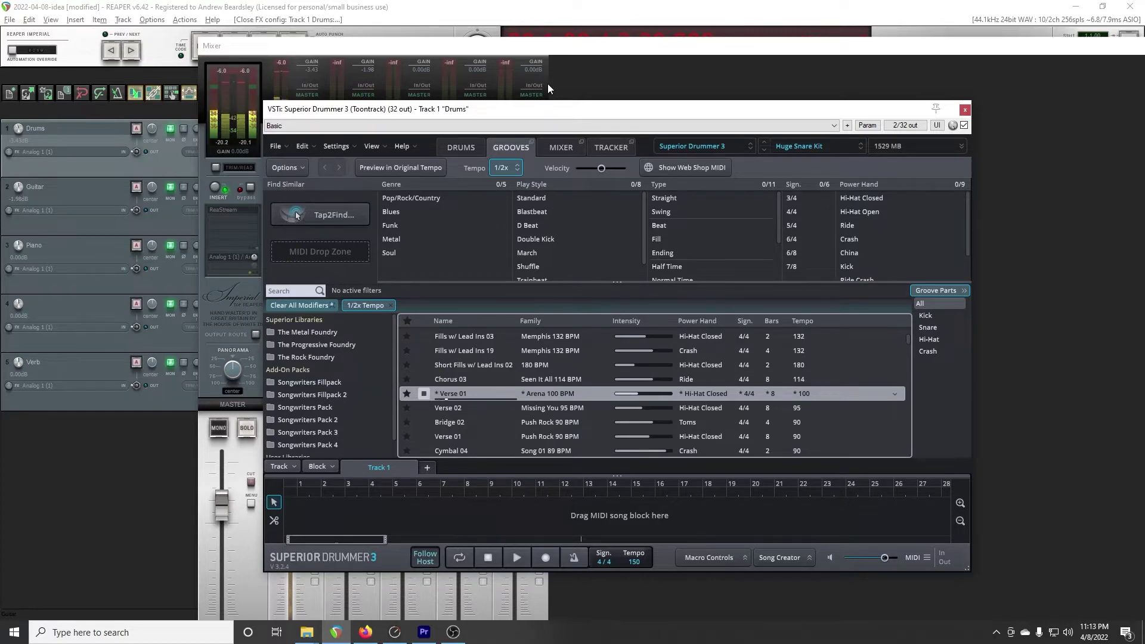
# - Insert the half-tempo Verse 01 Arena 100 BPM groove on the Drums track at the start of the project
pyautogui.moveTo(529, 114); pyautogui.dragTo(1144, 113)
pyautogui.moveTo(926, 52); pyautogui.dragTo(1144, 143)
pyautogui.moveTo(1144, 92); pyautogui.dragTo(1027, 97)
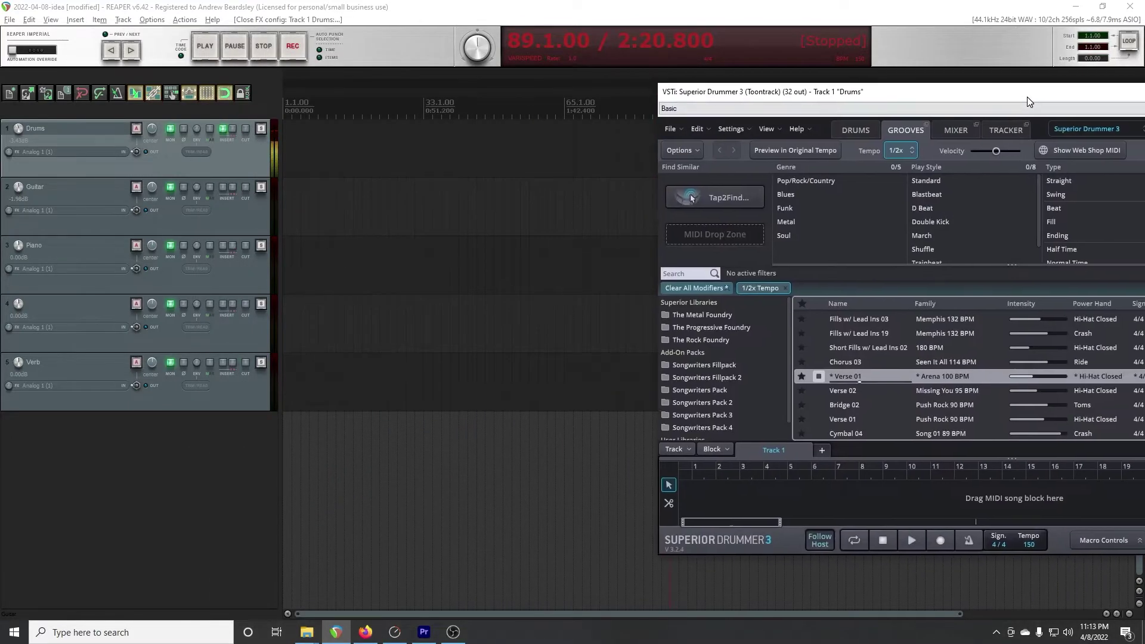
pyautogui.moveTo(841, 375); pyautogui.dragTo(285, 150)
# - Close the Superior Drummer 3 window and return the edit cursor to the start of the project
pyautogui.scroll(5, 388, 158)
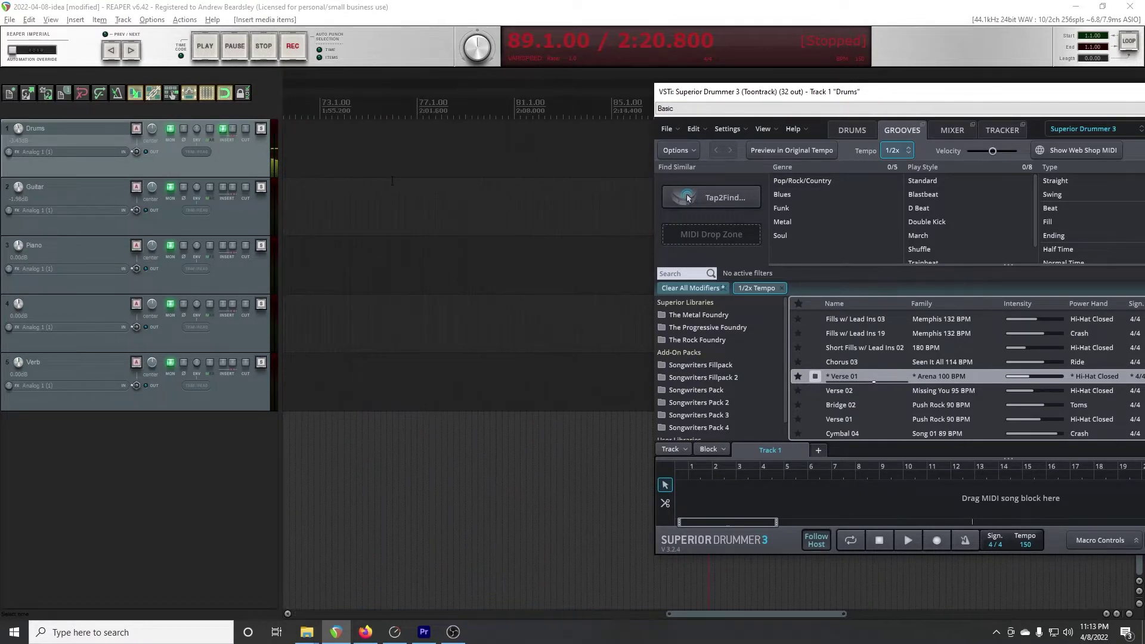
pyautogui.moveTo(703, 614); pyautogui.dragTo(318, 610)
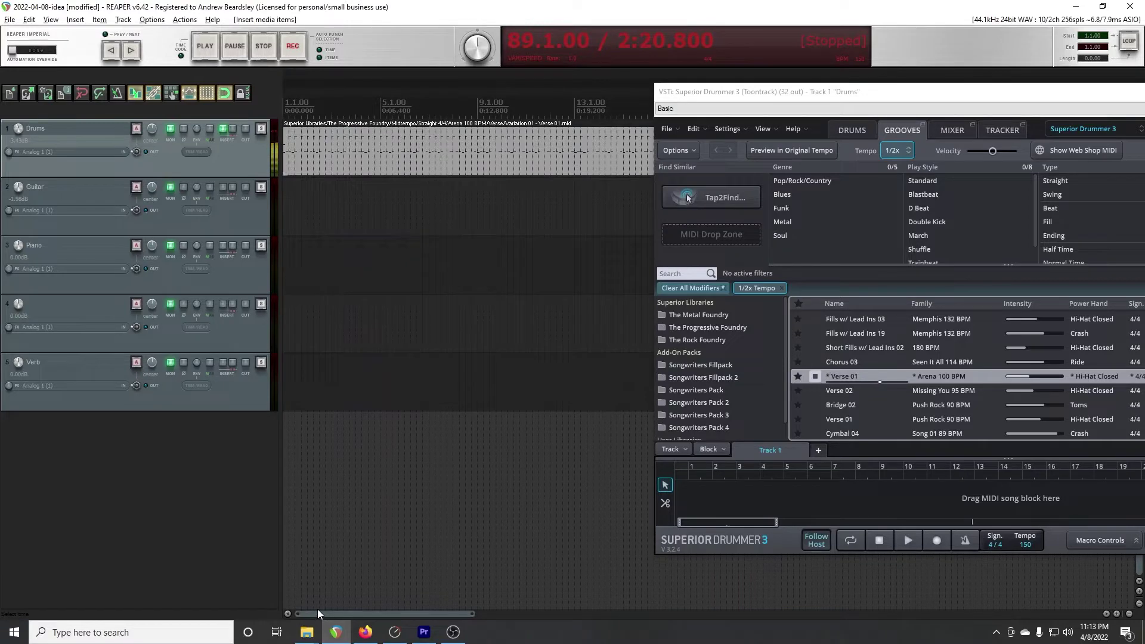
pyautogui.scroll(-2, 434, 287)
pyautogui.scroll(2, 434, 287)
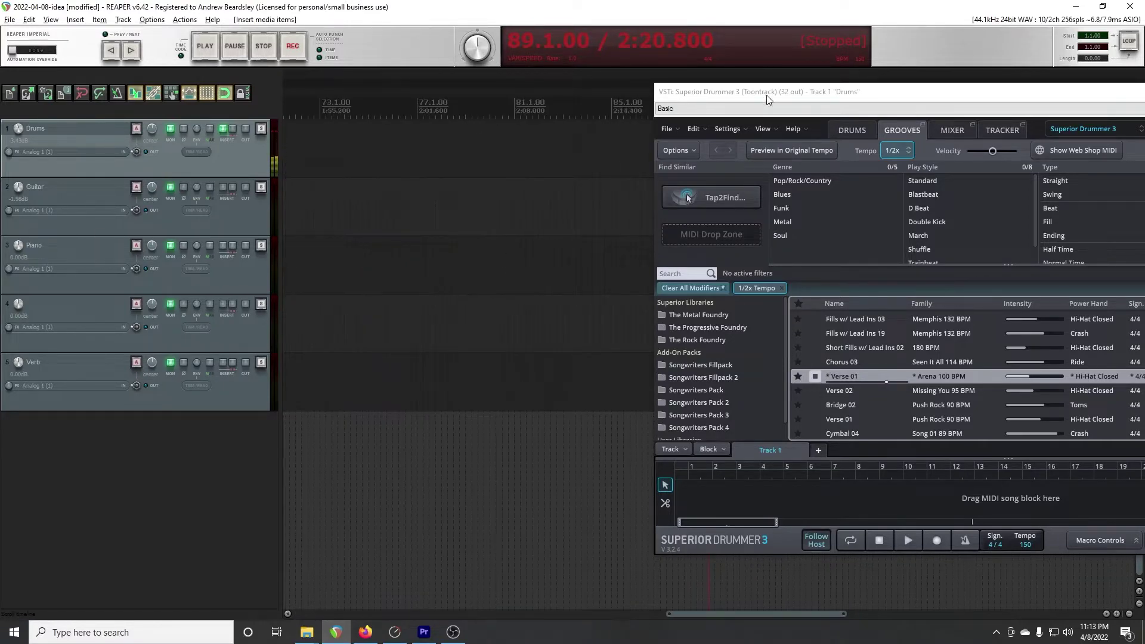
pyautogui.press('Escape')
pyautogui.moveTo(756, 614); pyautogui.dragTo(353, 617)
pyautogui.scroll(2, 410, 135)
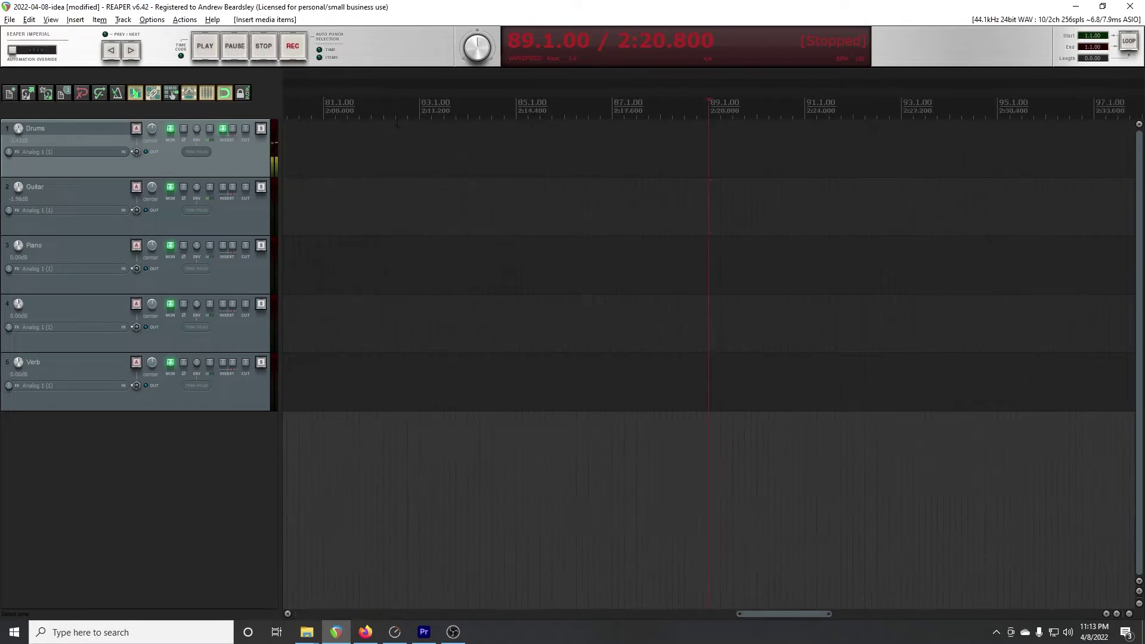
pyautogui.press('Home')
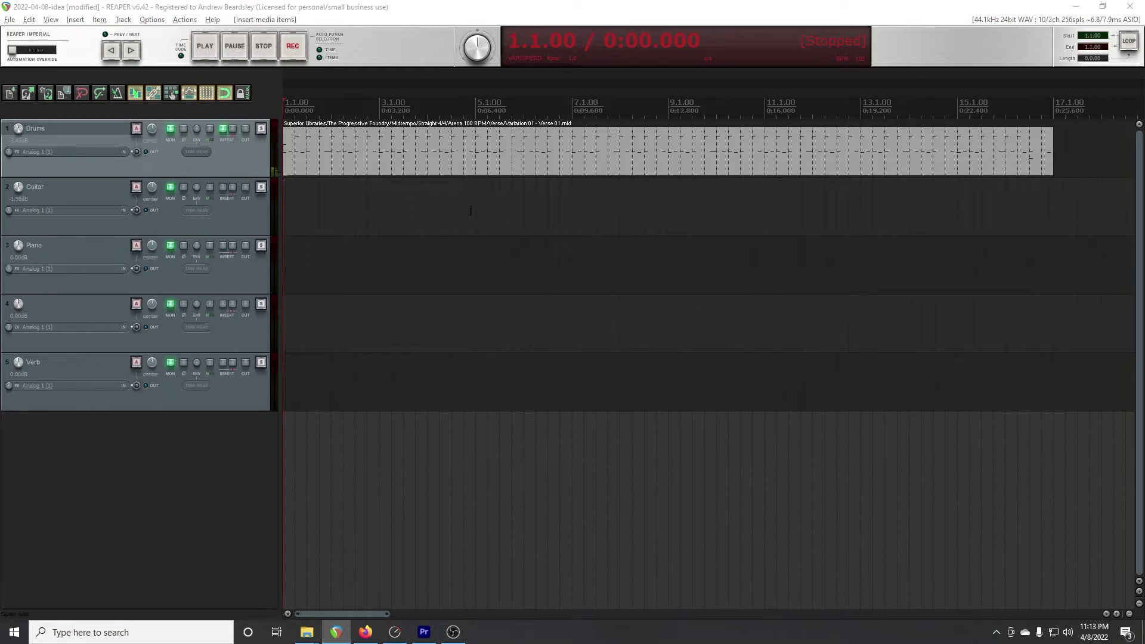
# - Move the drum groove so it starts at measure 2 (2.1.00) and play it back from there
pyautogui.moveTo(404, 146); pyautogui.dragTo(454, 151)
pyautogui.click(332, 112)
pyautogui.scroll(2, 334, 214)
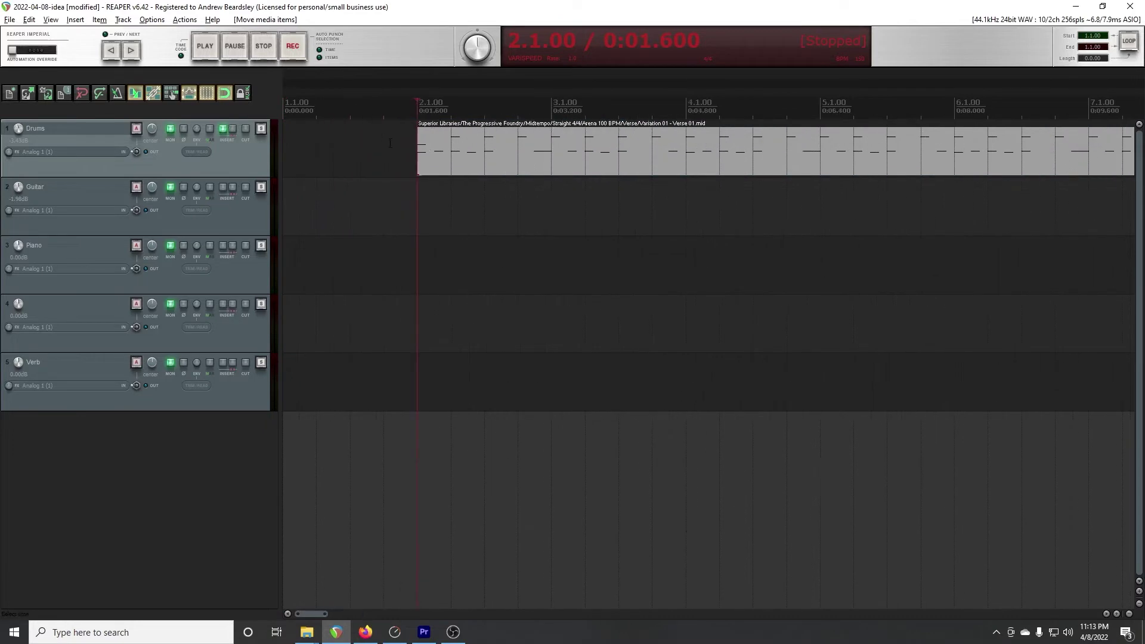
pyautogui.scroll(-4, 334, 213)
pyautogui.press('space')
pyautogui.scroll(-5, 335, 214)
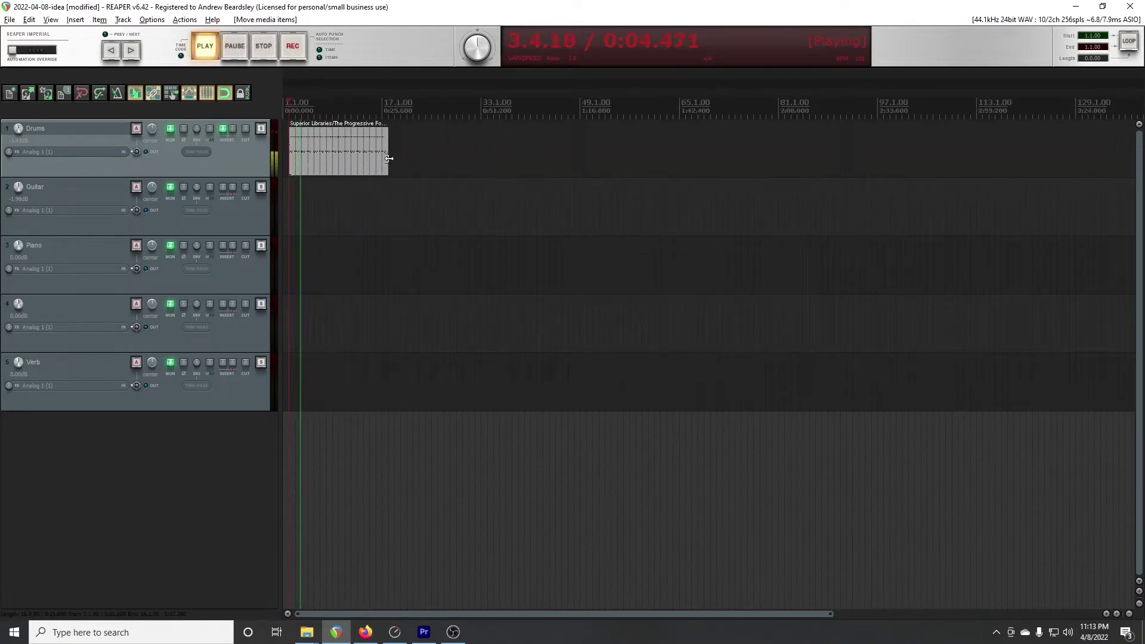
# - Extend the drum item's end past measure 65 so the groove loops, then stop playback at the project start
pyautogui.moveTo(386, 160); pyautogui.dragTo(582, 151)
pyautogui.scroll(-2, 695, 174)
pyautogui.scroll(5, 595, 164)
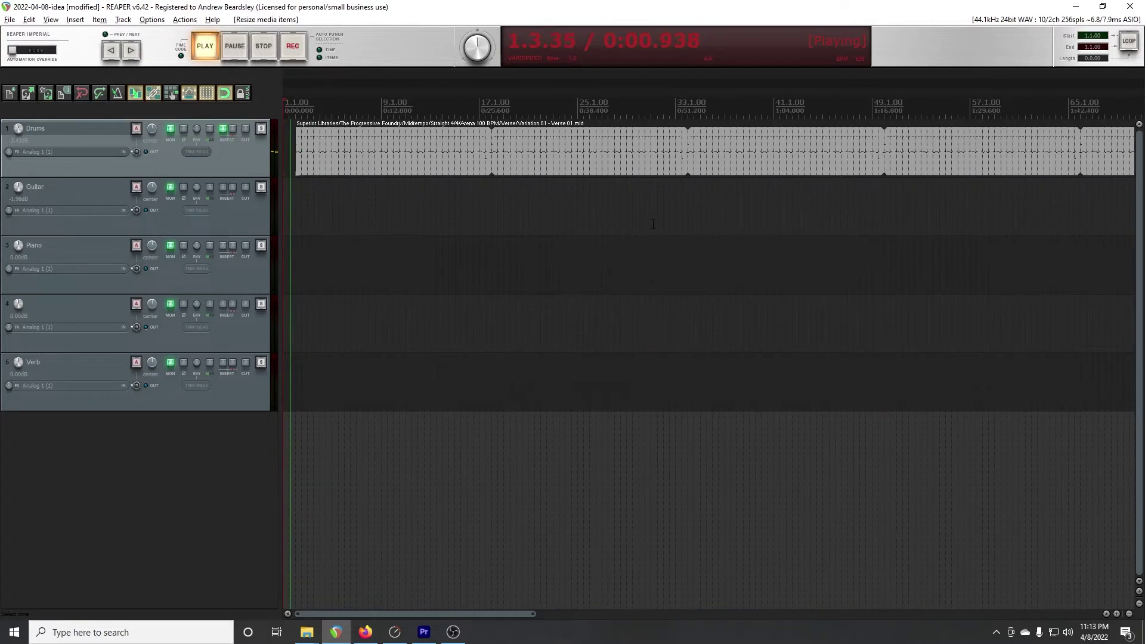
pyautogui.press('space')
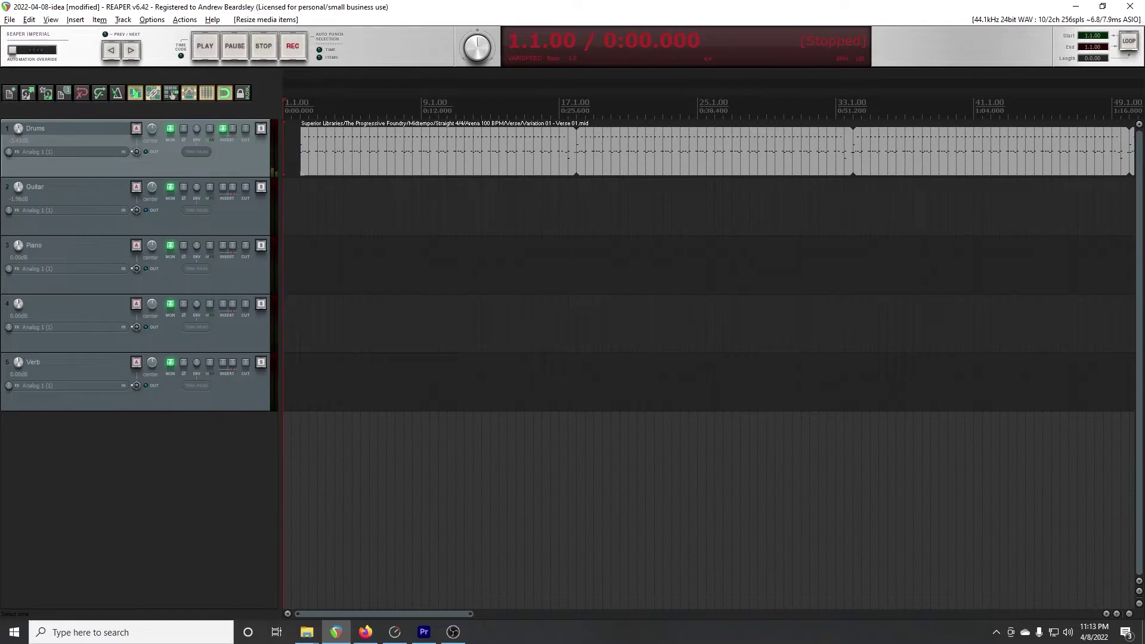
# - Add the AmpliTube3 plug-in to the Guitar track from the mixer and move its window clear of the channel strips
pyautogui.hotkey('ctrl', 'm')
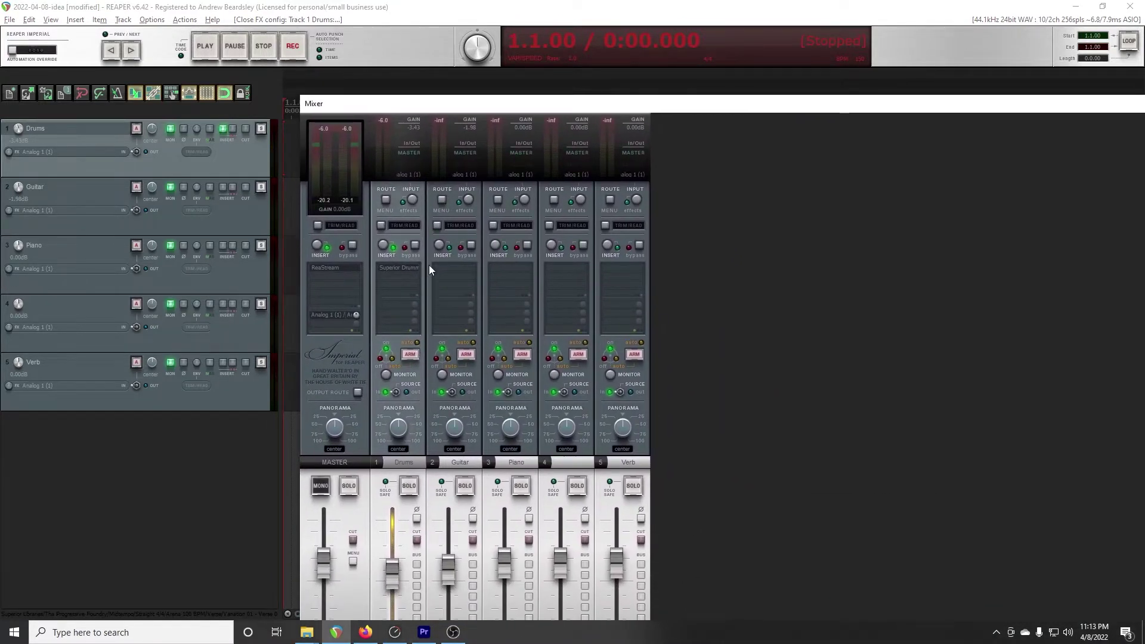
pyautogui.doubleClick(453, 266)
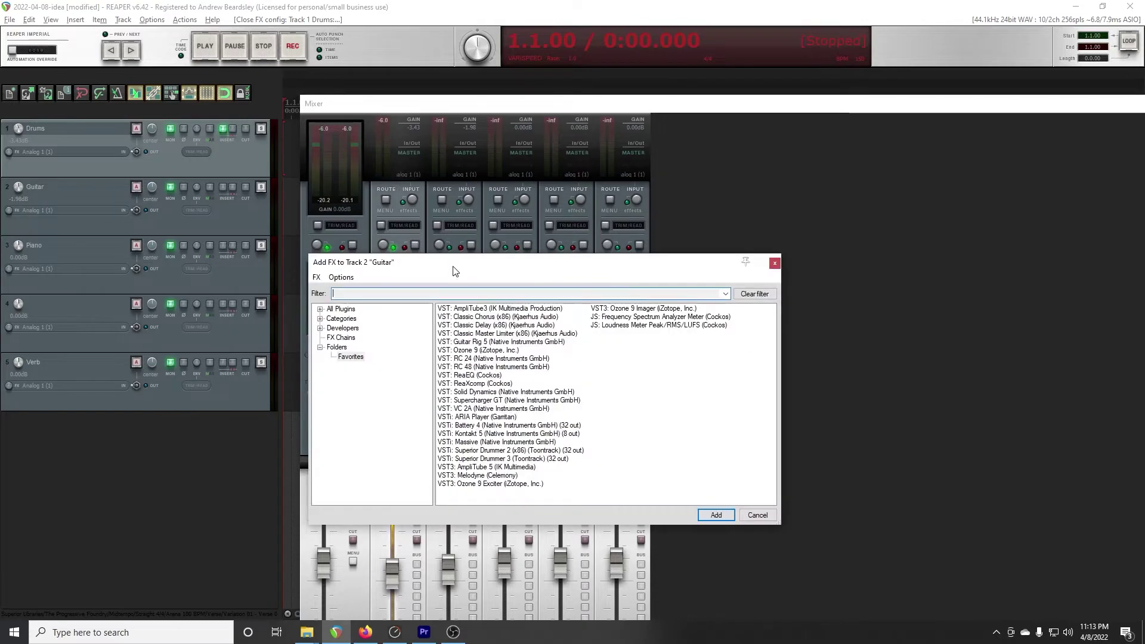
pyautogui.click(486, 309)
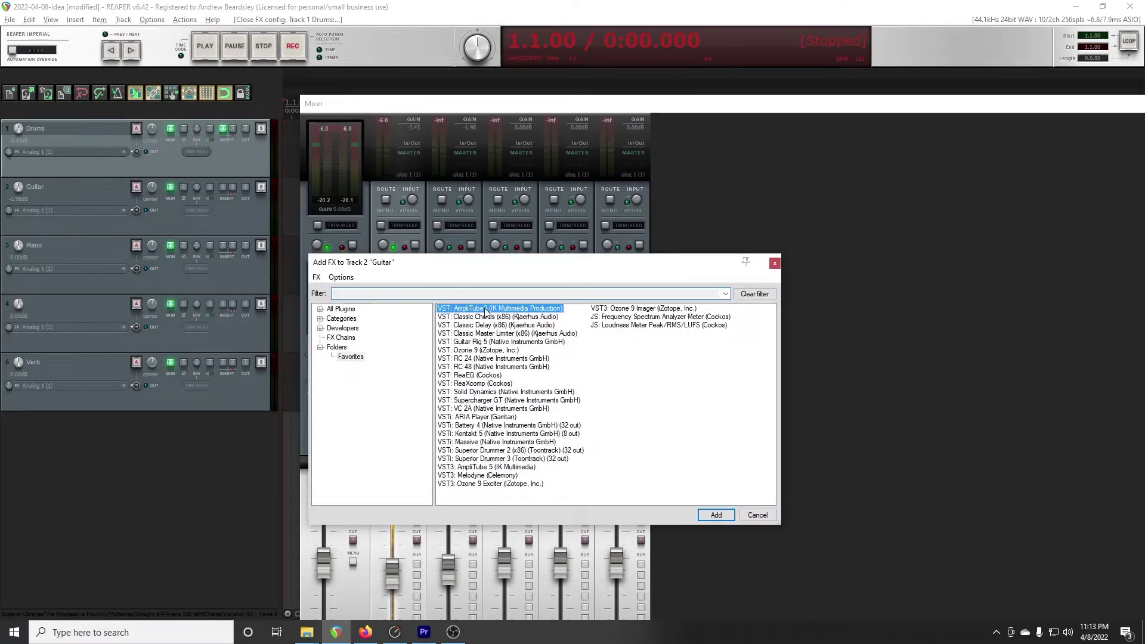
pyautogui.doubleClick(485, 311)
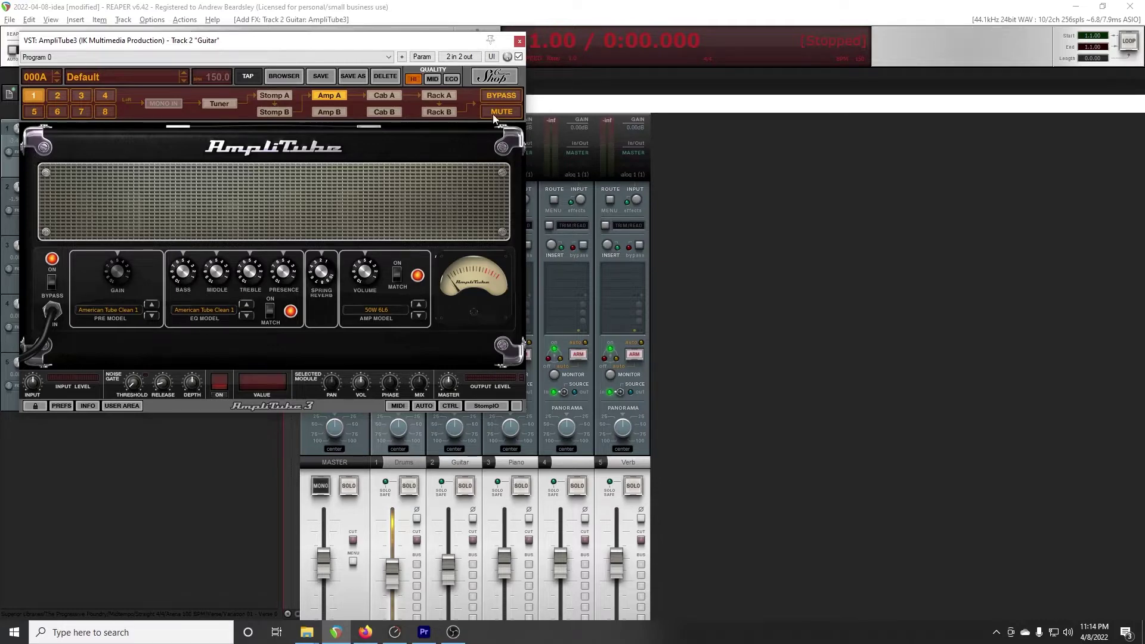
pyautogui.moveTo(428, 40); pyautogui.dragTo(1112, 156)
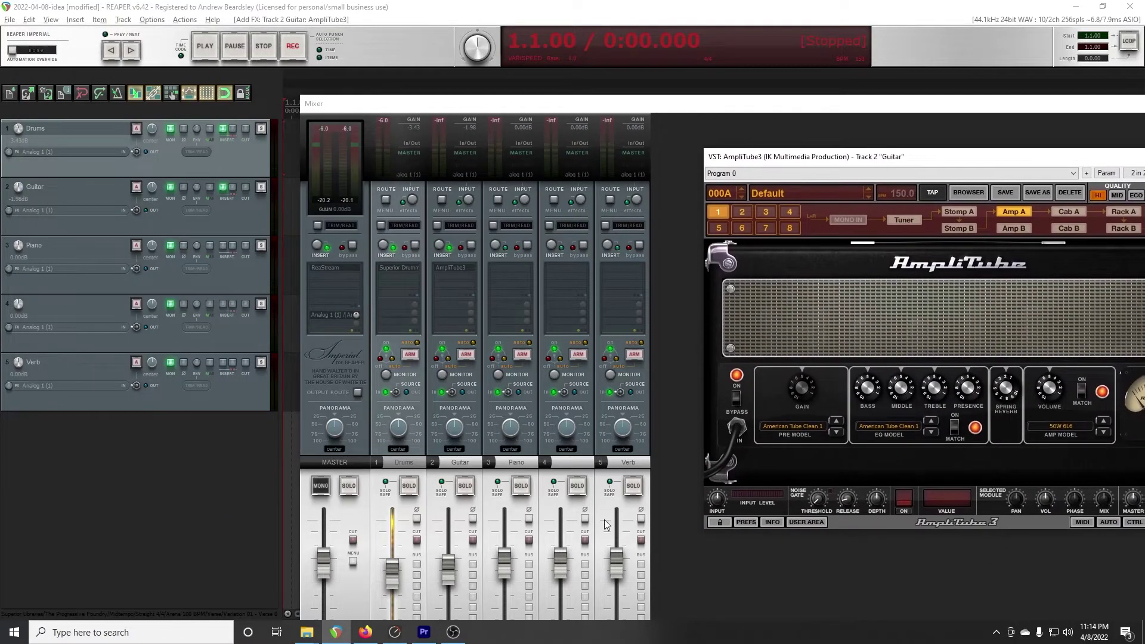
# - Arm the Guitar track for recording and rearrange the mixer and AmpliTube3 windows so the amp is fully accessible
pyautogui.click(466, 354)
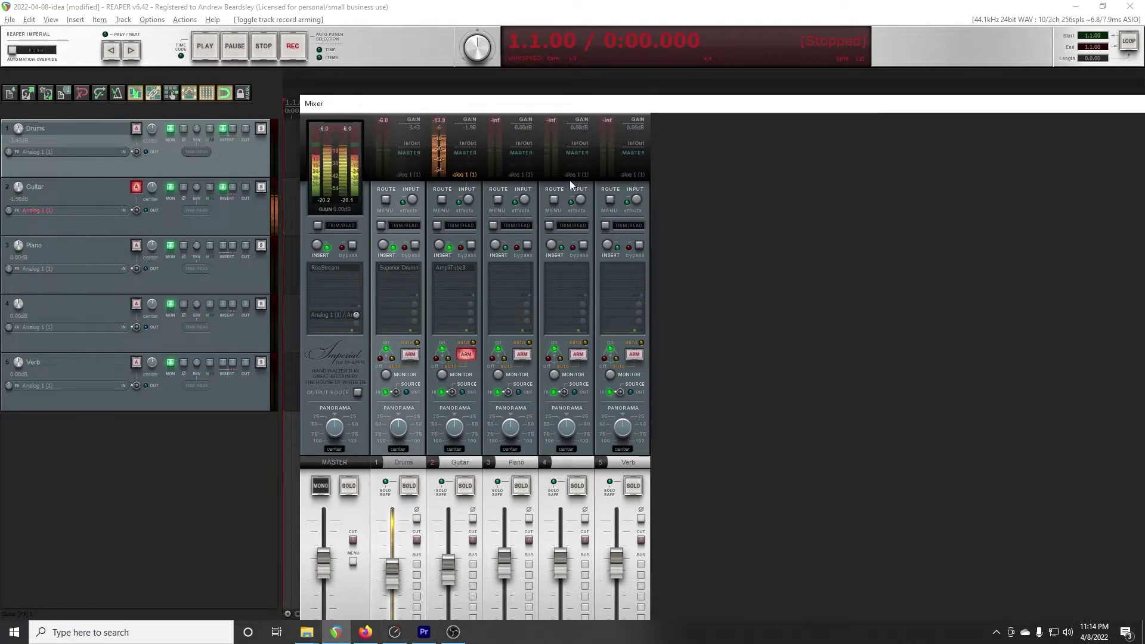
pyautogui.moveTo(599, 110); pyautogui.dragTo(570, 261)
pyautogui.moveTo(779, 157); pyautogui.dragTo(388, 133)
# - Audition the AmpliTube 3 clean rig presets Cleanup, Detuned Jazz and Dirty Rain! on the guitar
pyautogui.click(395, 167)
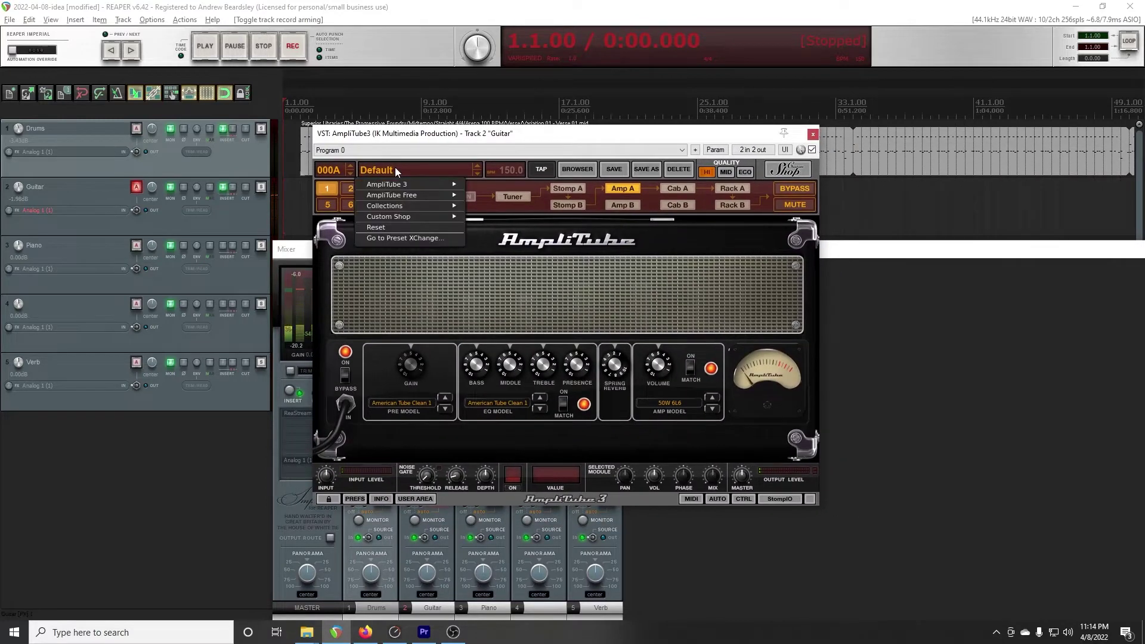
pyautogui.moveTo(416, 193)
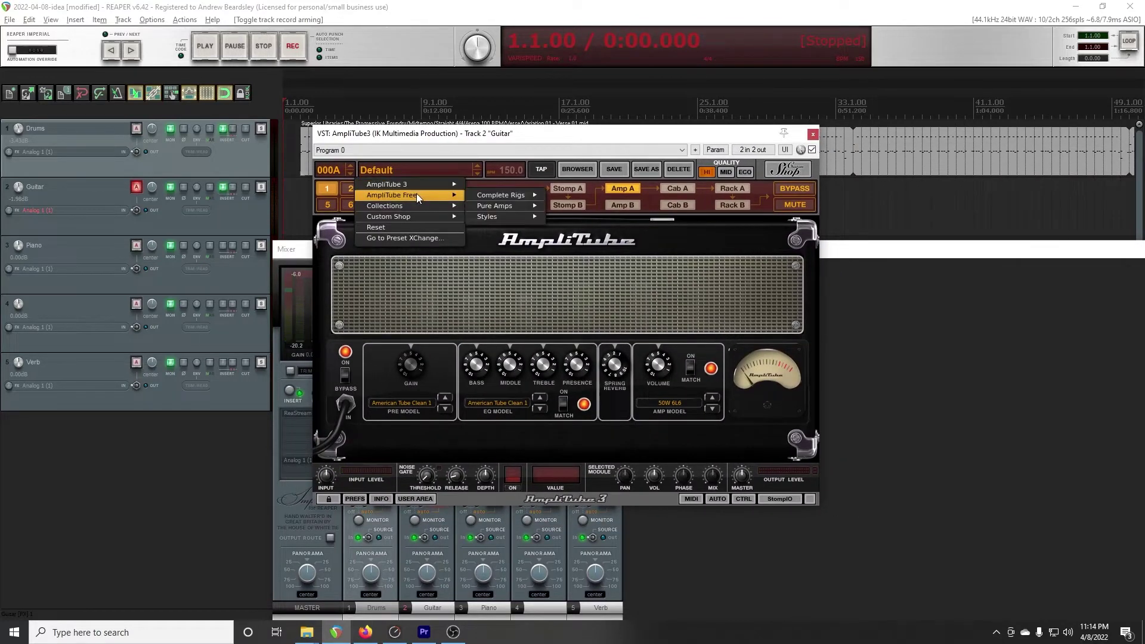
pyautogui.moveTo(488, 193)
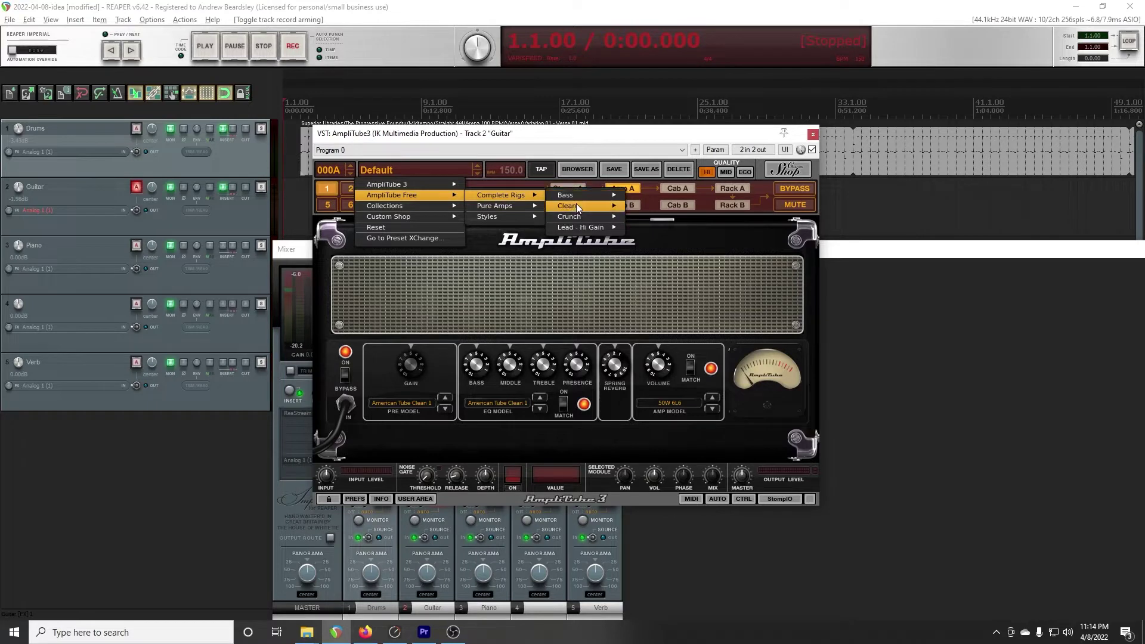
pyautogui.moveTo(576, 205)
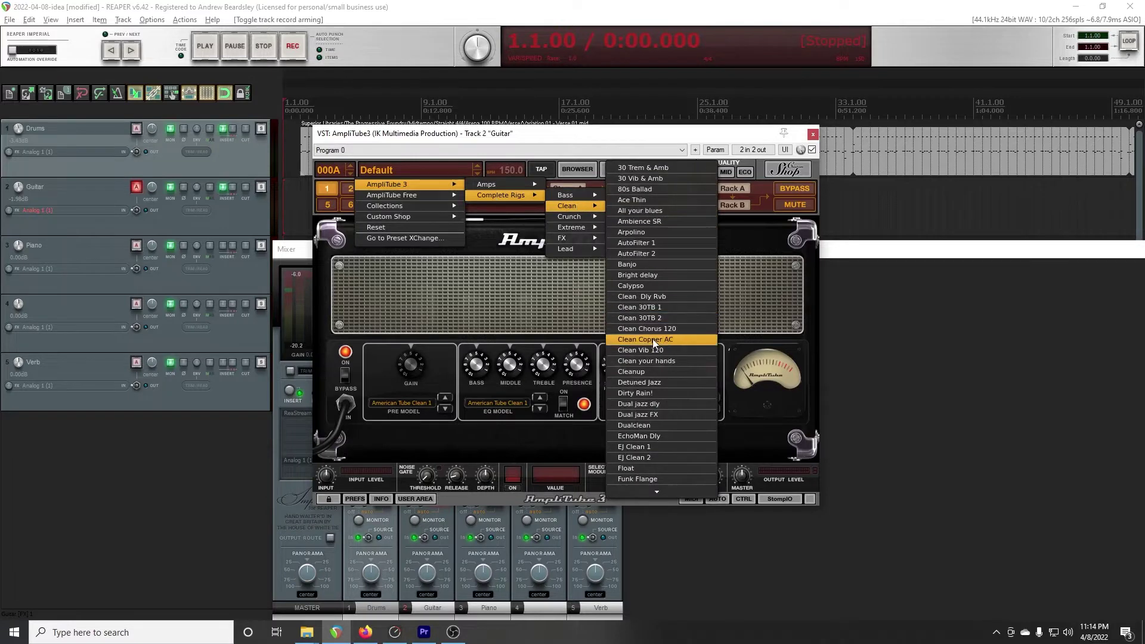
pyautogui.click(656, 372)
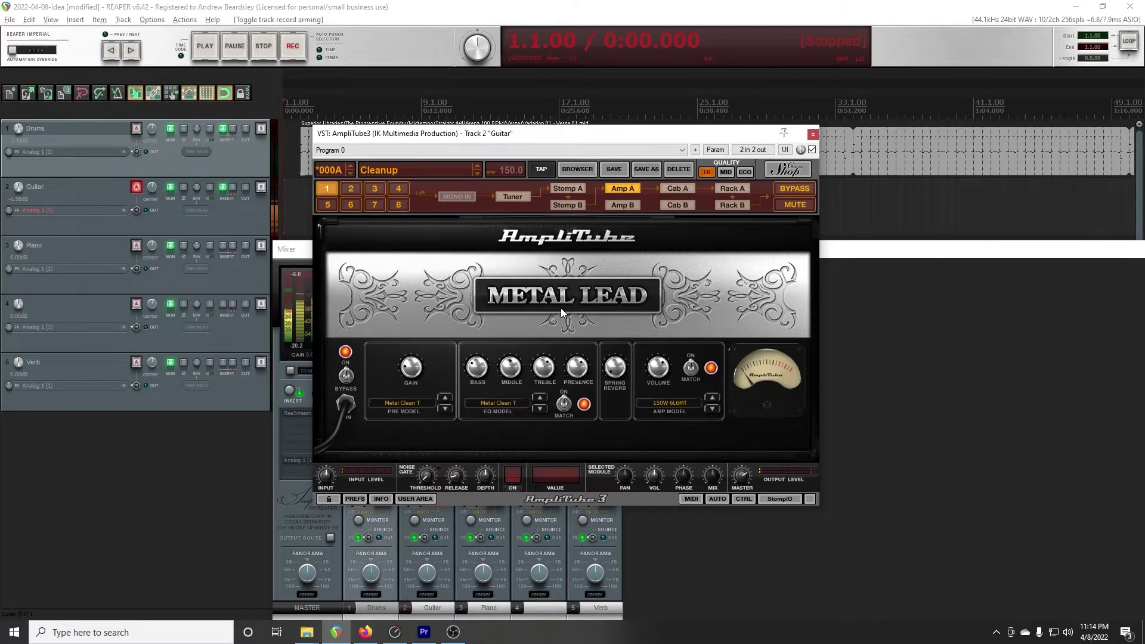
pyautogui.click(477, 173)
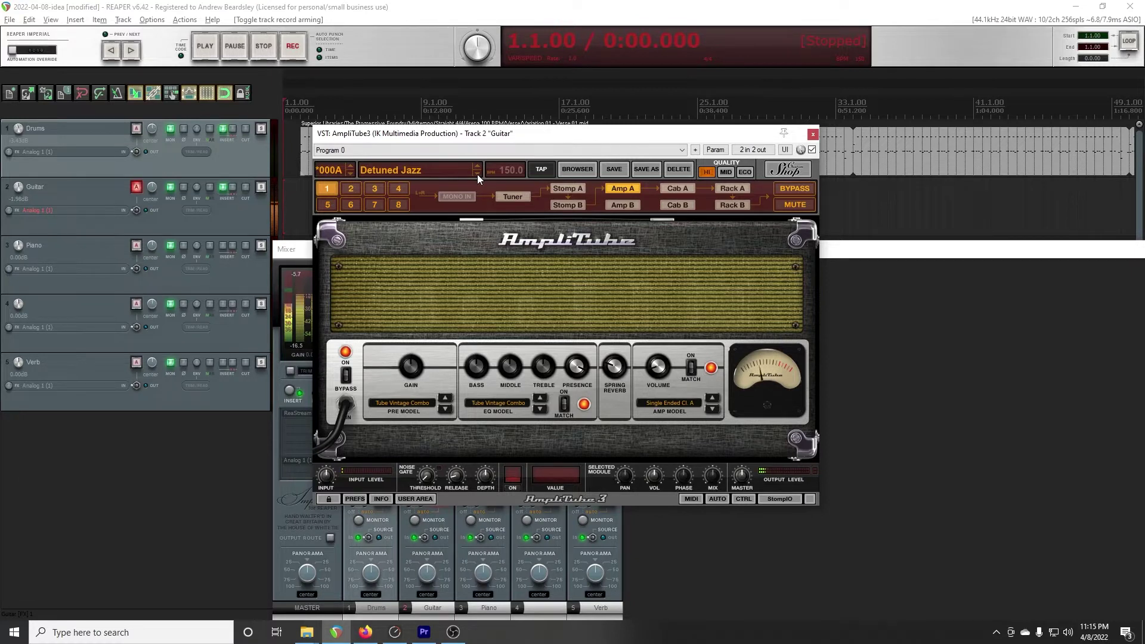
pyautogui.click(479, 174)
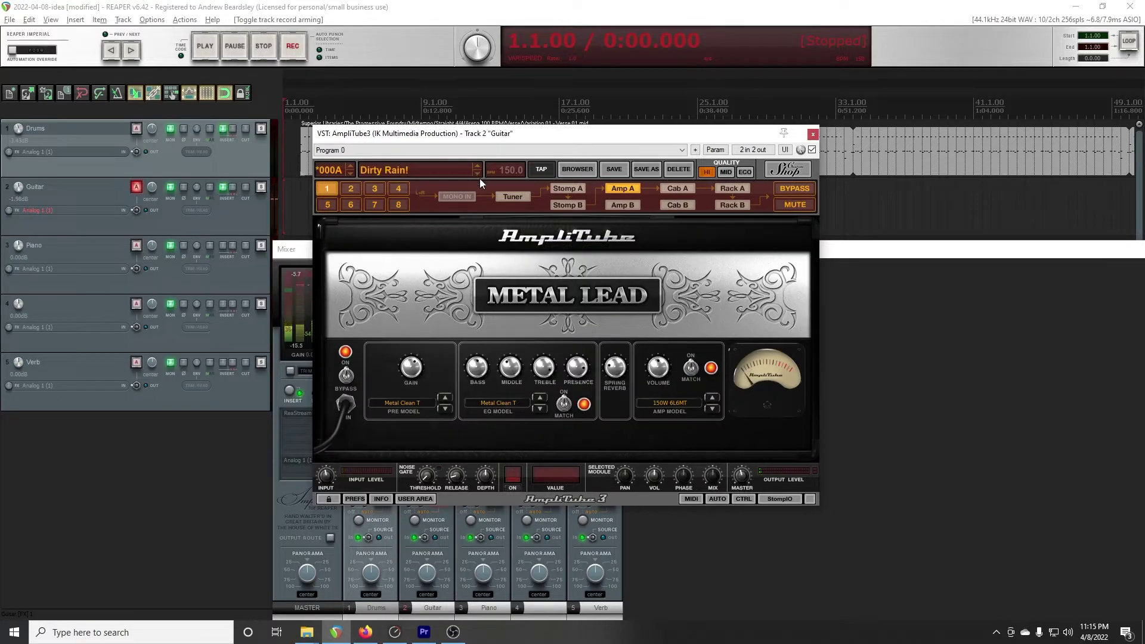
# - Load the All your blues preset from the AmpliTube 3 clean complete rigs
pyautogui.click(446, 174)
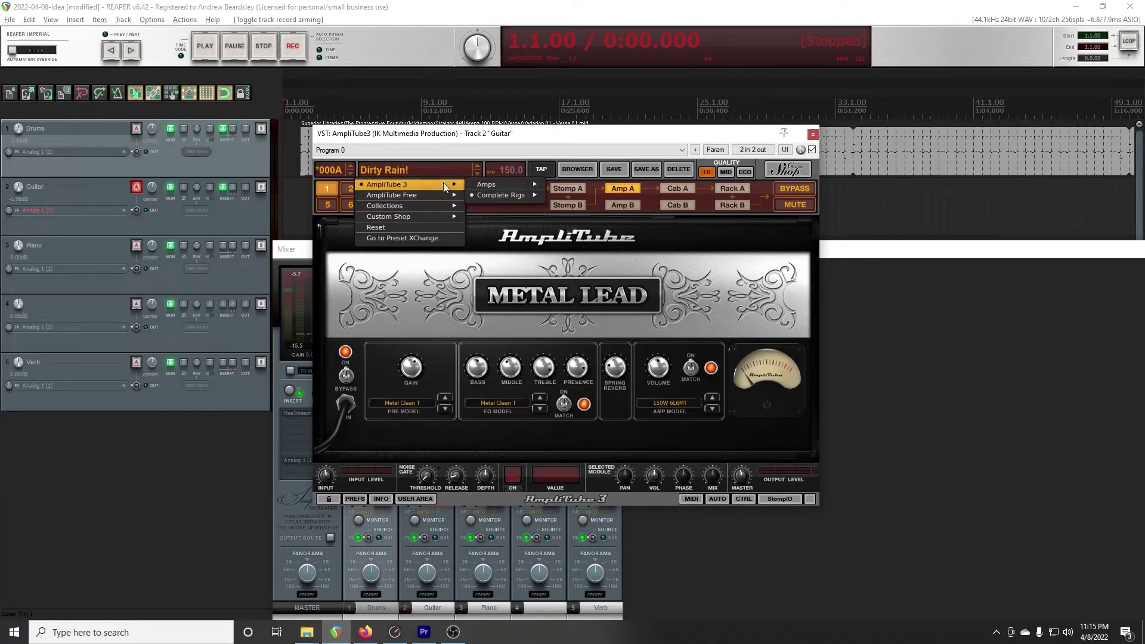
pyautogui.moveTo(506, 195)
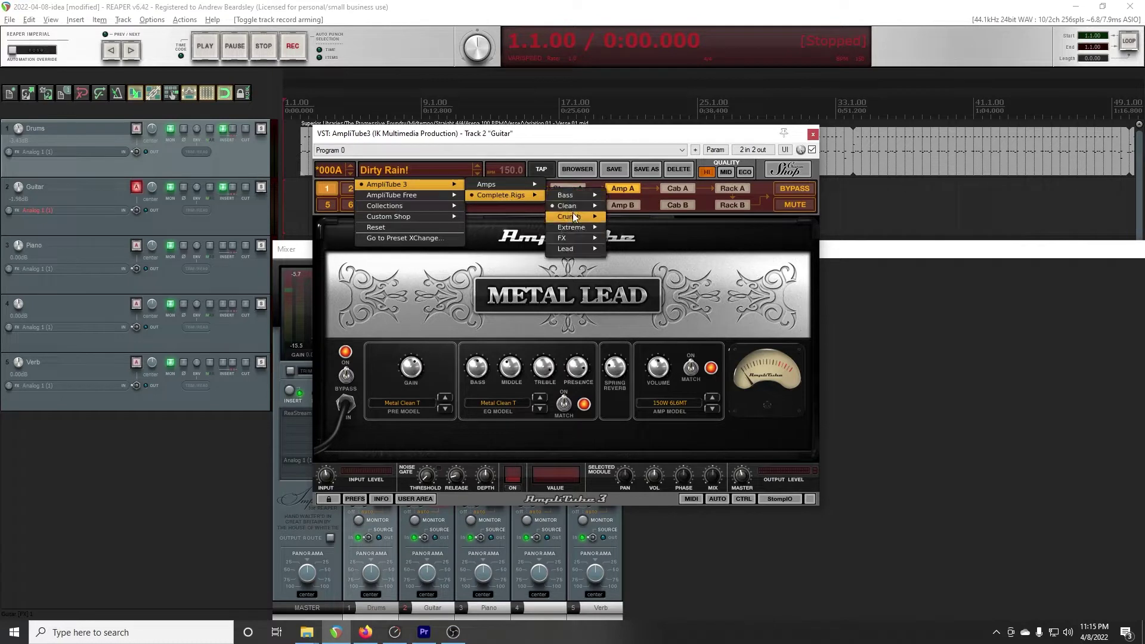
pyautogui.moveTo(574, 216)
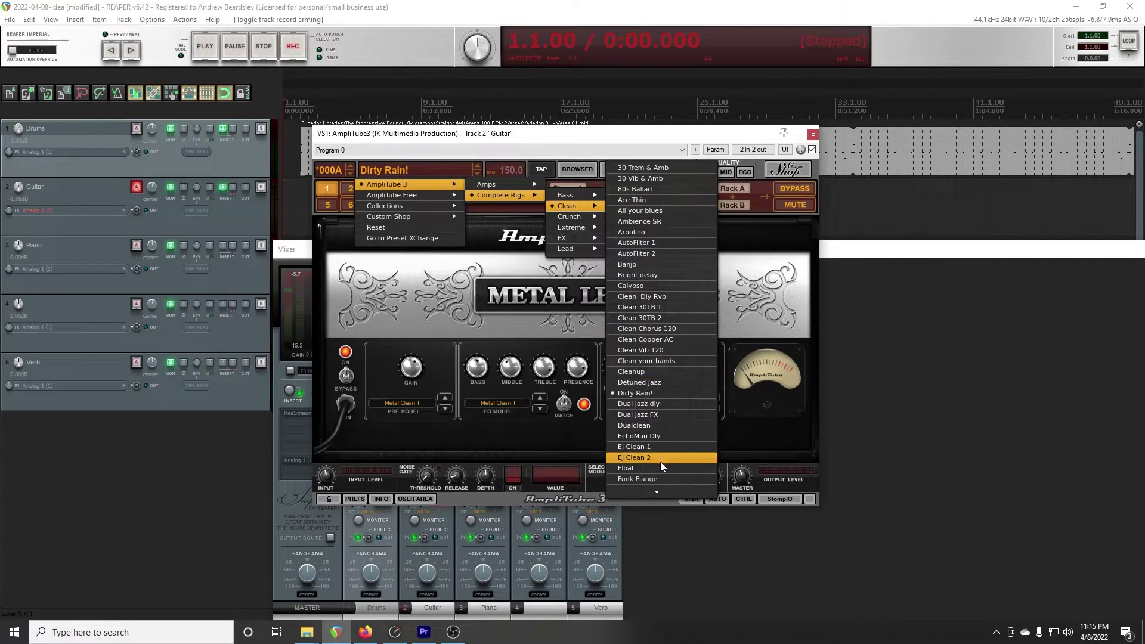
pyautogui.click(652, 213)
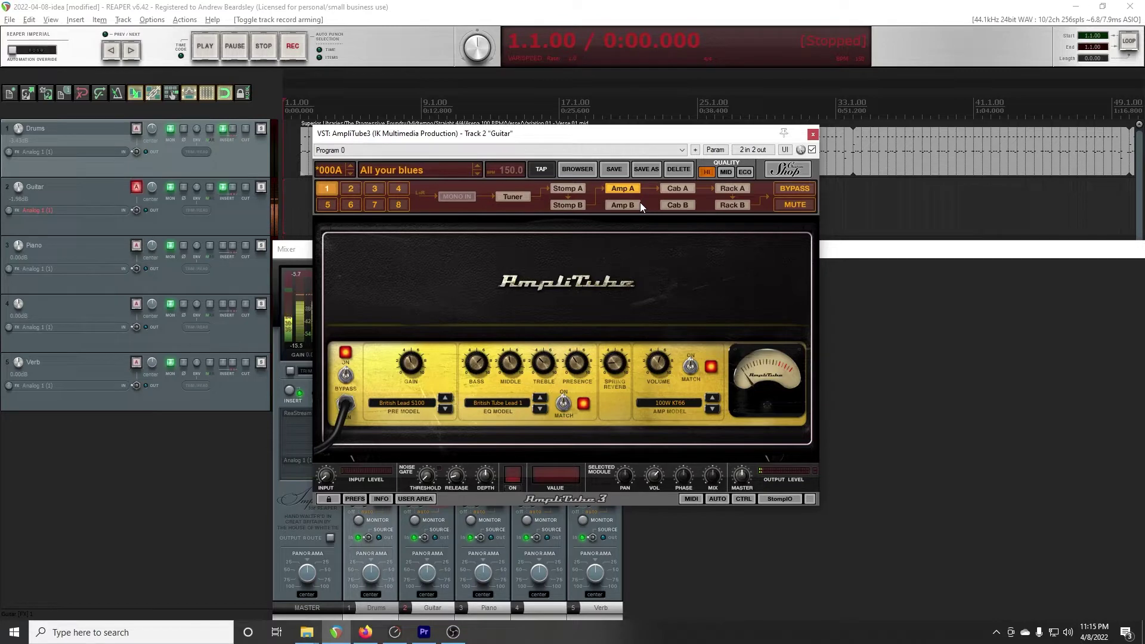
# - Play the drum groove from around measure 2, set the amp's spring reverb to 3.8, and stop playback
pyautogui.moveTo(603, 139); pyautogui.dragTo(689, 227)
pyautogui.click(310, 90)
pyautogui.press('space')
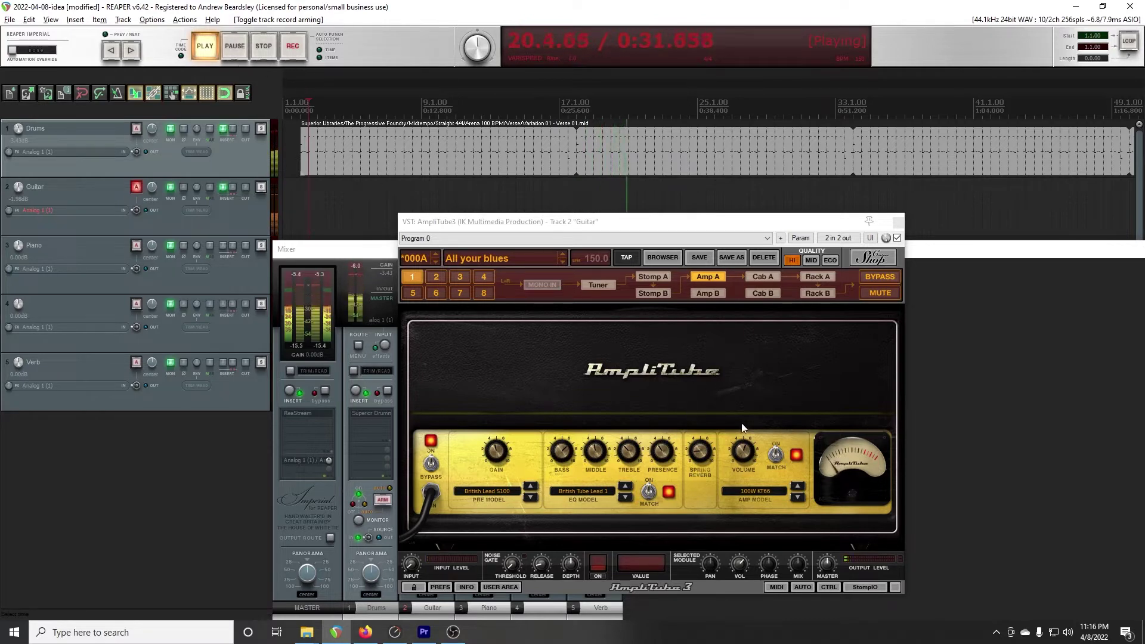
pyautogui.click(696, 454)
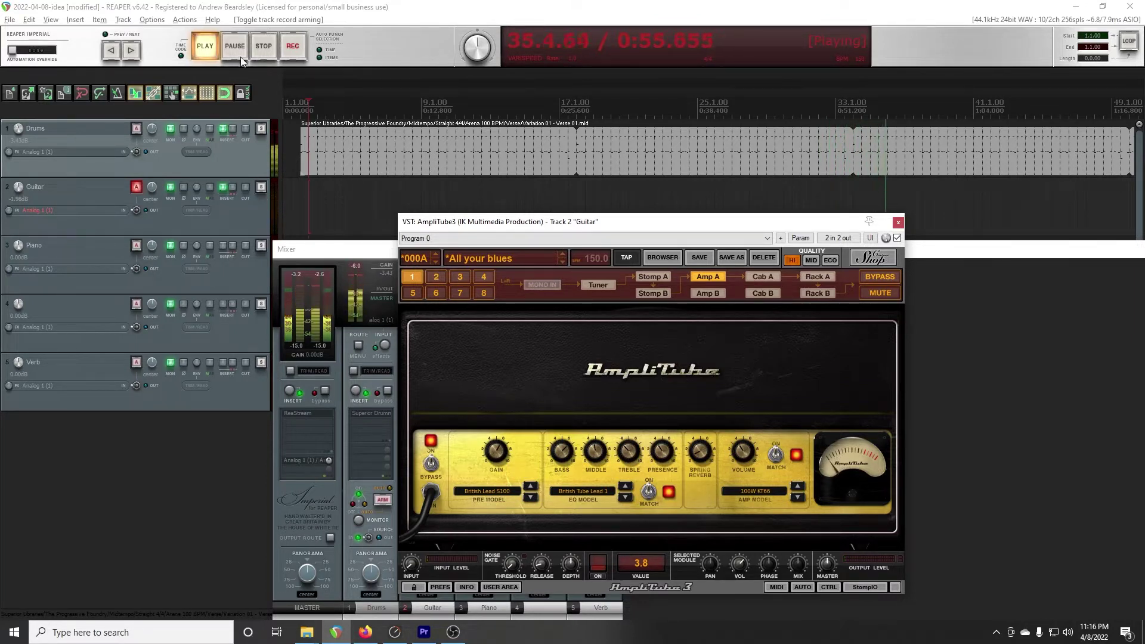
pyautogui.click(260, 52)
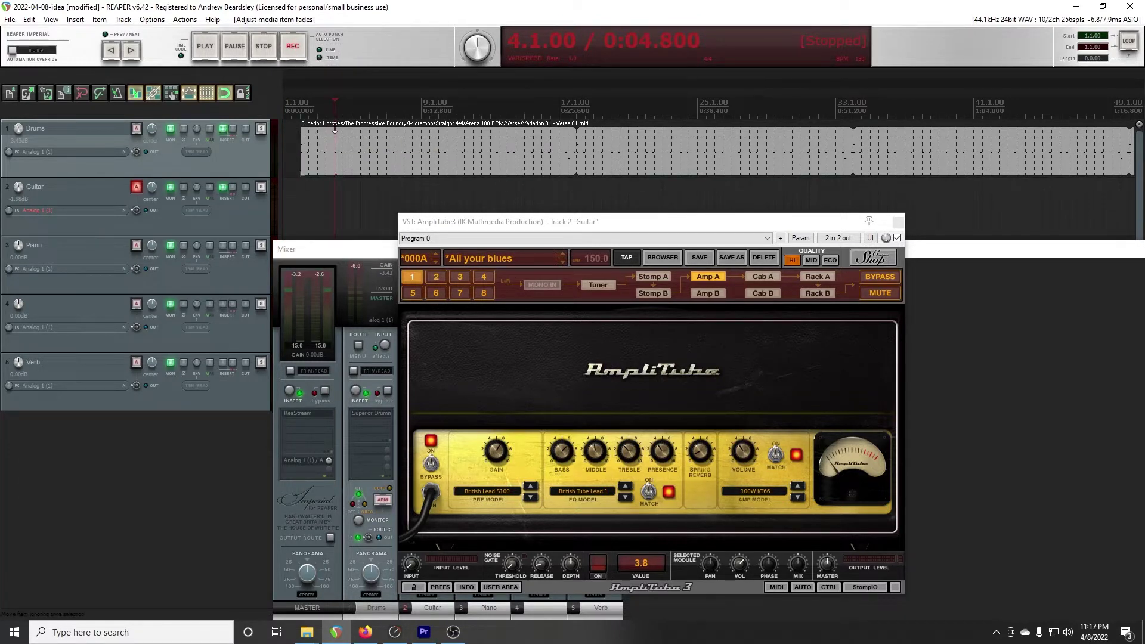
# - Check the groove's beginning at measure 2 and extend the drum item's start back to the project start (1.1.00)
pyautogui.scroll(5, 302, 136)
pyautogui.press('space')
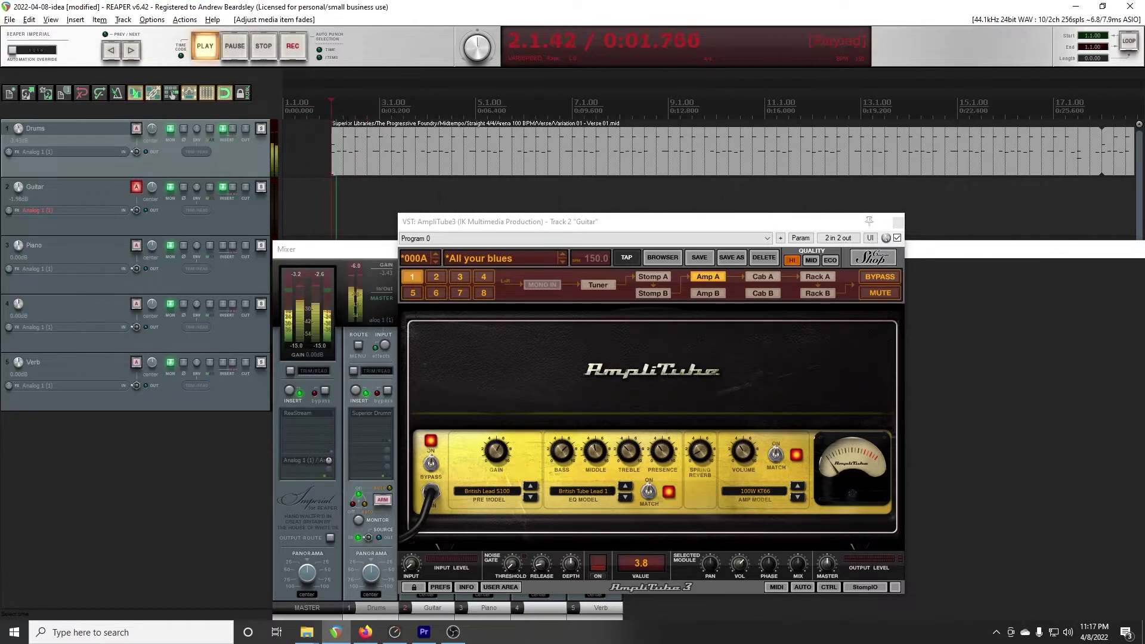
pyautogui.scroll(1, 377, 136)
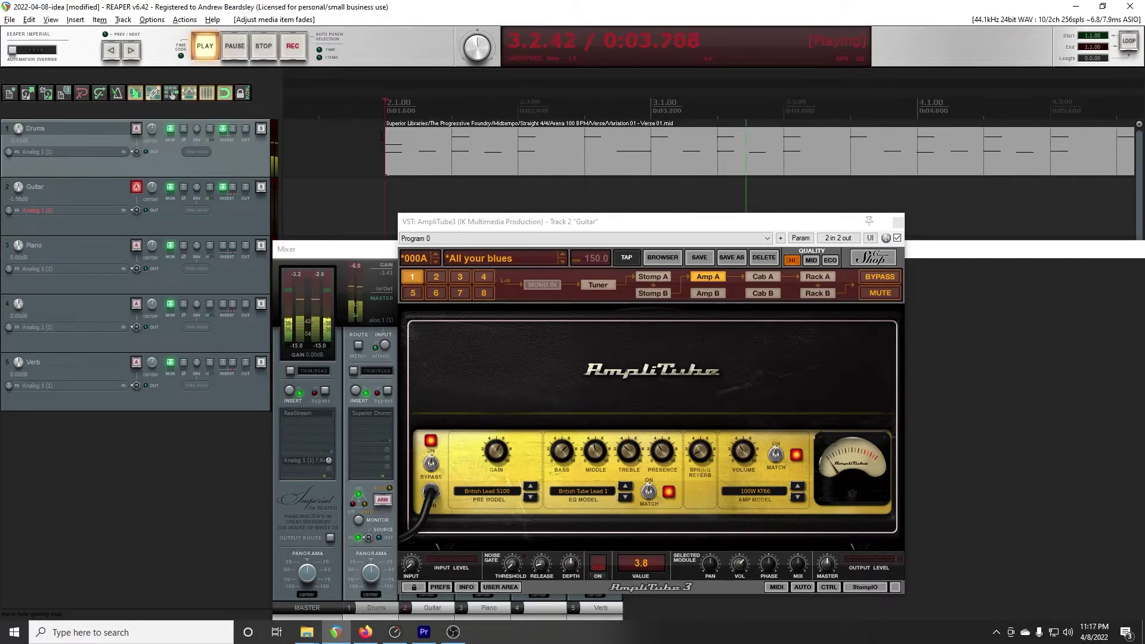
pyautogui.press('space')
pyautogui.scroll(2, 383, 137)
pyautogui.scroll(-2, 384, 138)
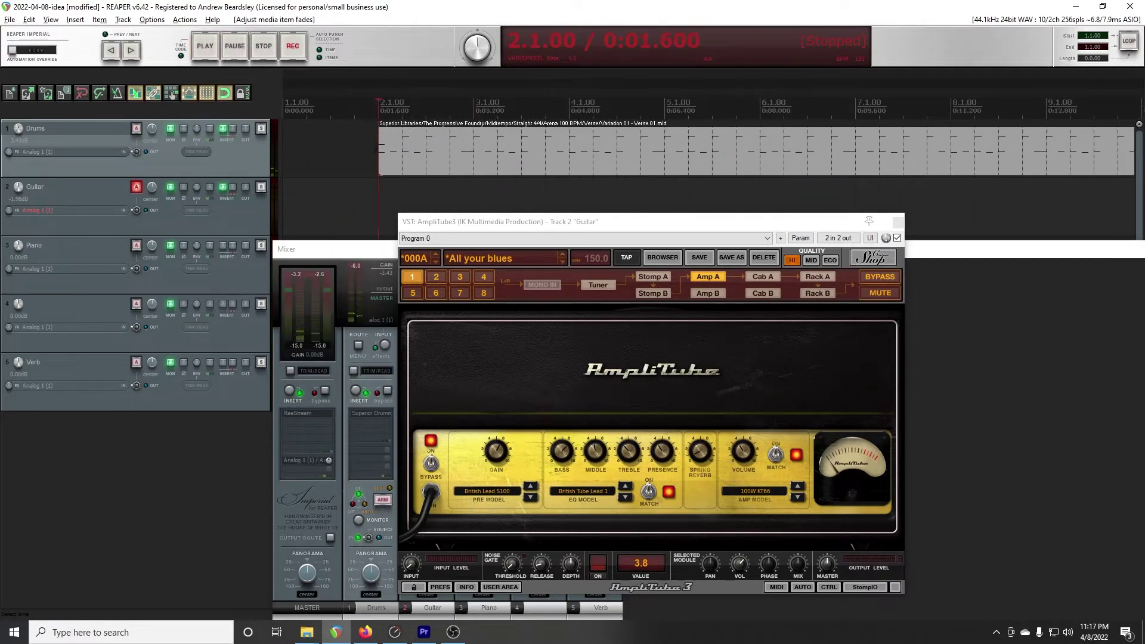
pyautogui.moveTo(377, 147); pyautogui.dragTo(282, 143)
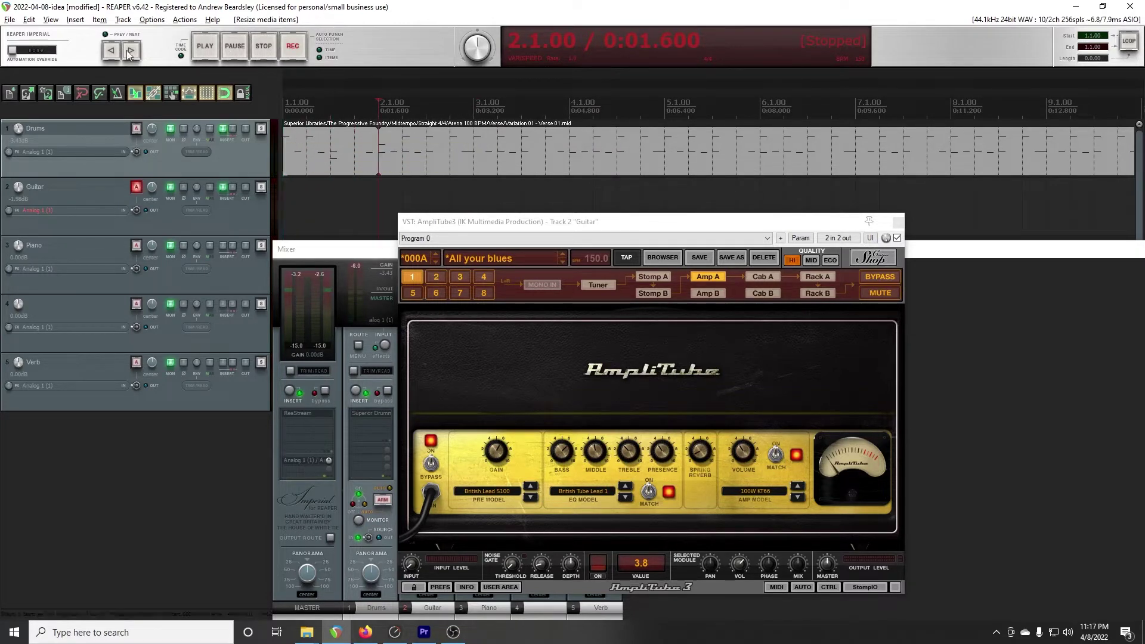
pyautogui.click(293, 45)
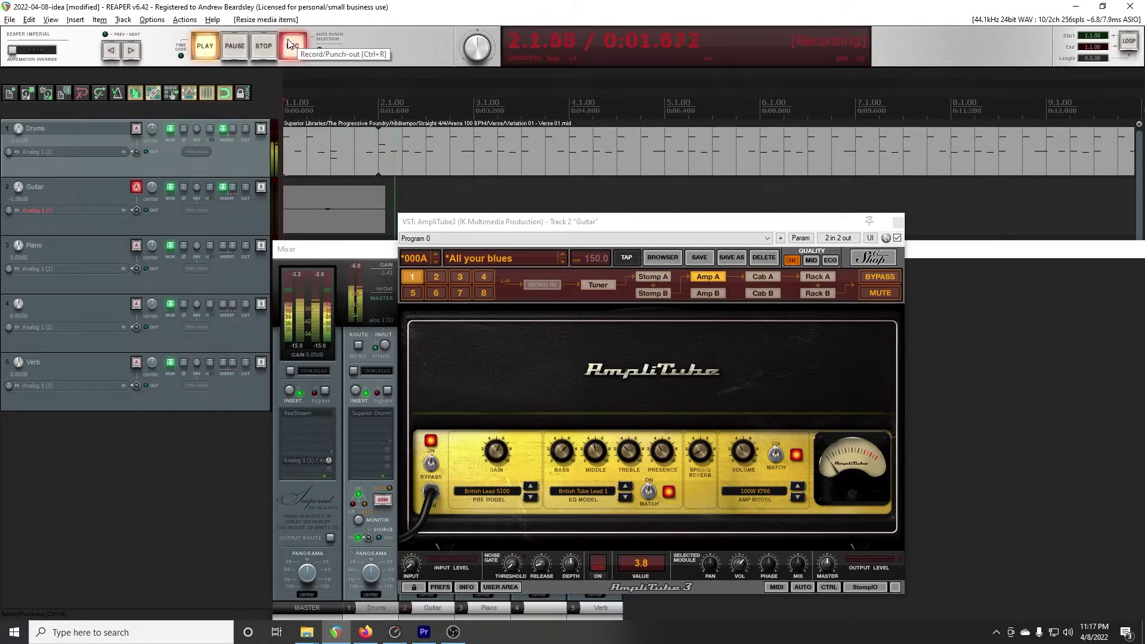
pyautogui.click(293, 45)
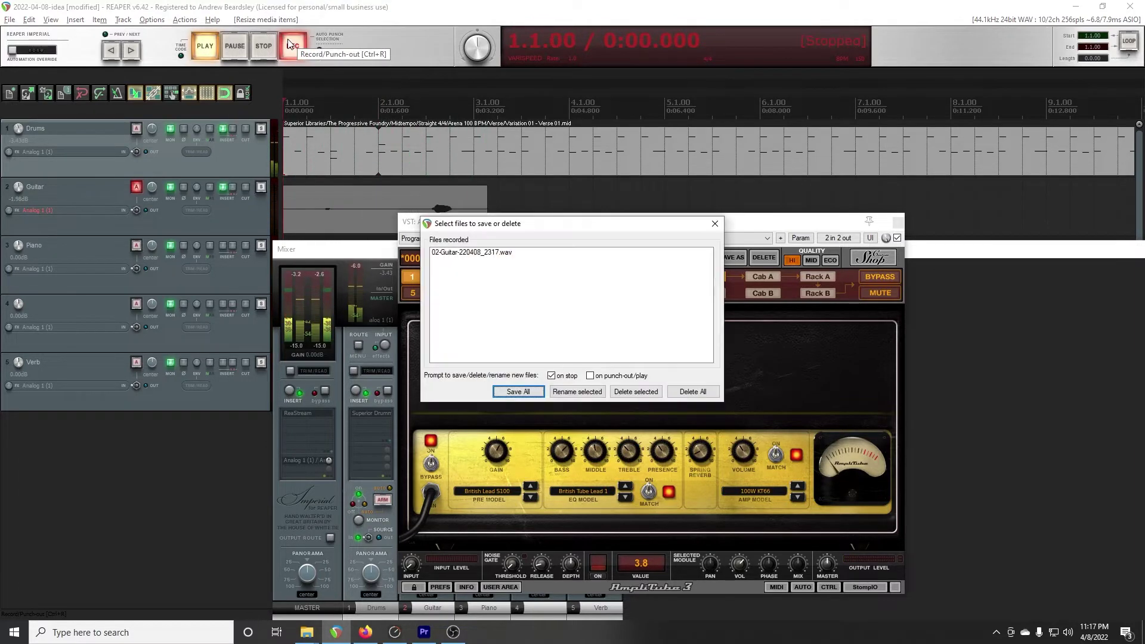
pyautogui.press('Tab')
pyautogui.press('Tab')
pyautogui.press('Tab')
pyautogui.press('Return')
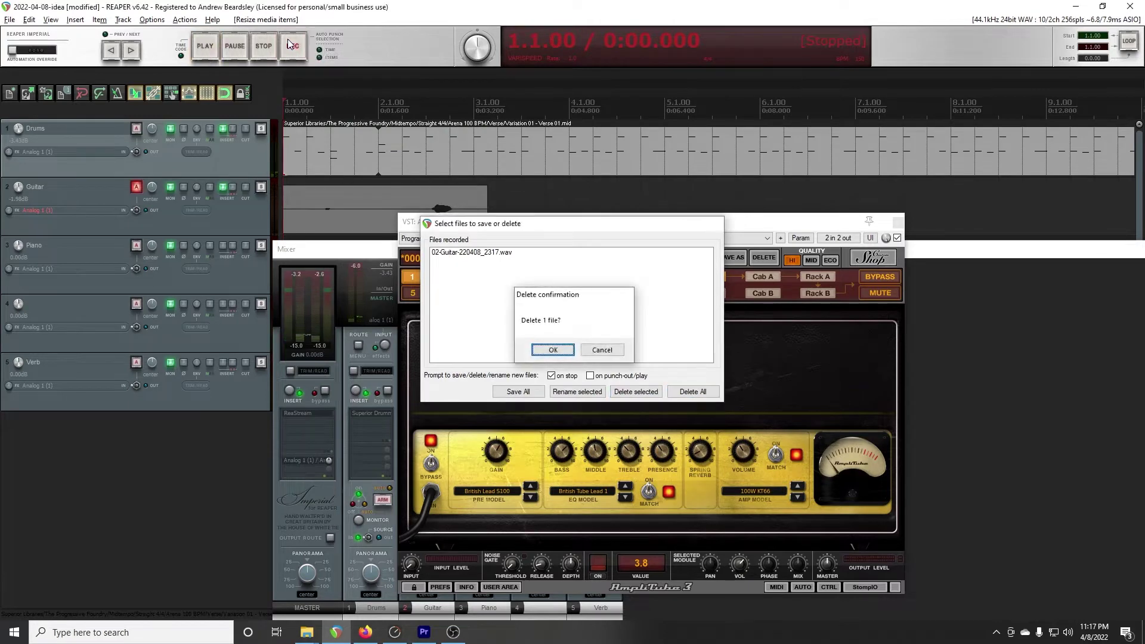
pyautogui.press('Return')
# - Record a guitar take over the drum groove from the project start until just past measure 65 and save the recorded file
pyautogui.click(291, 46)
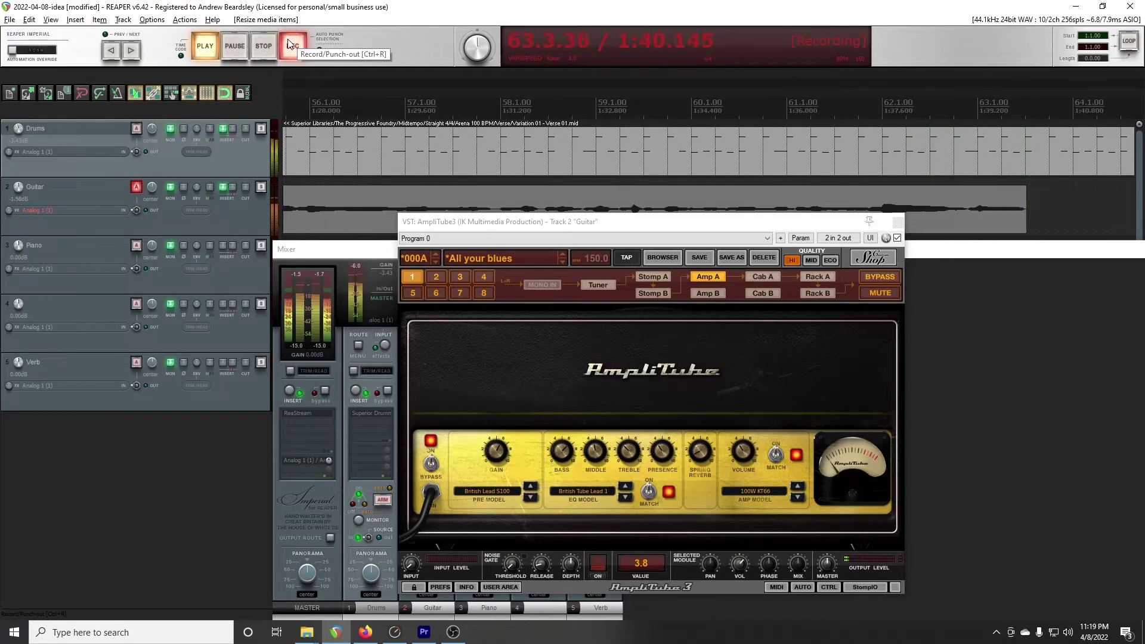
pyautogui.click(291, 44)
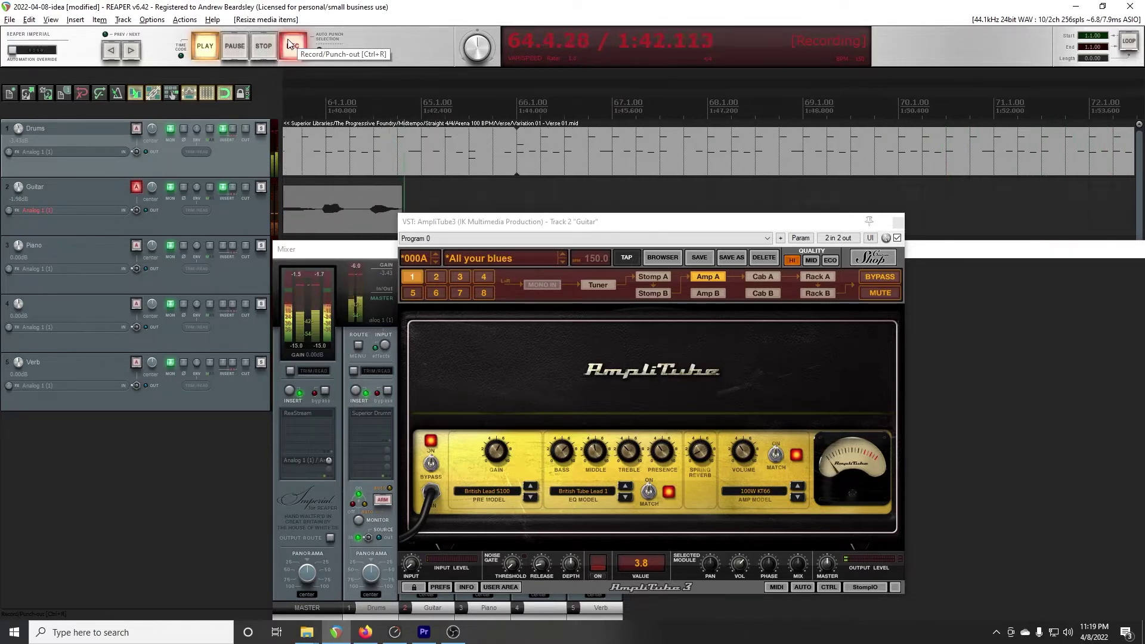
pyautogui.press('Return')
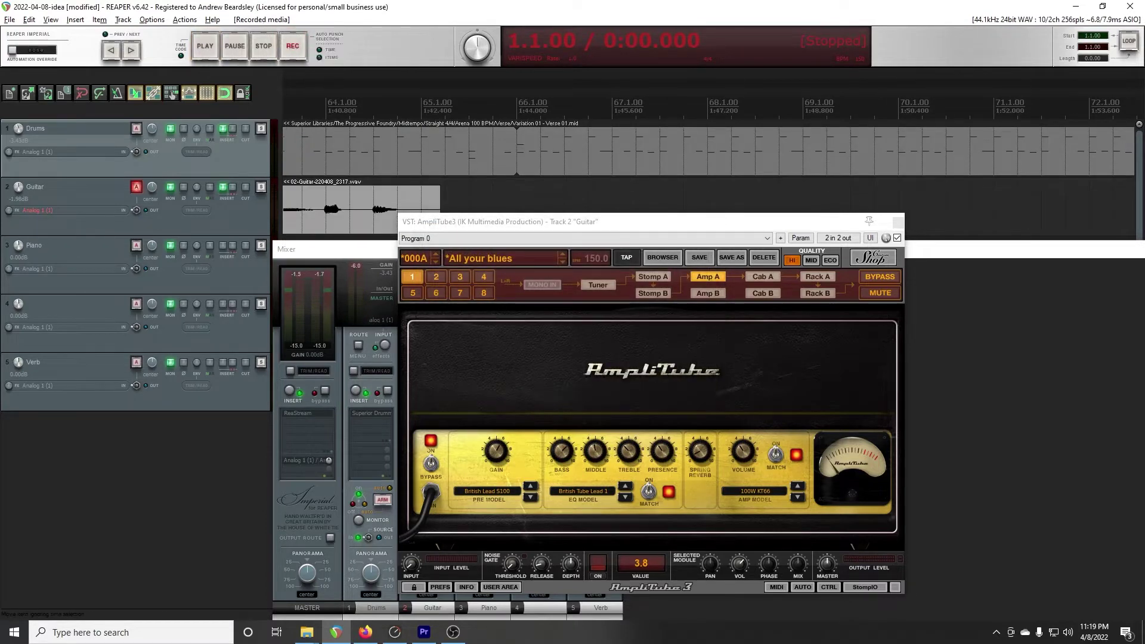
# - Move the AmpliTube3 window out of the way and reposition the mixer so its channel strips are accessible
pyautogui.hotkey('alt', 'Tab')
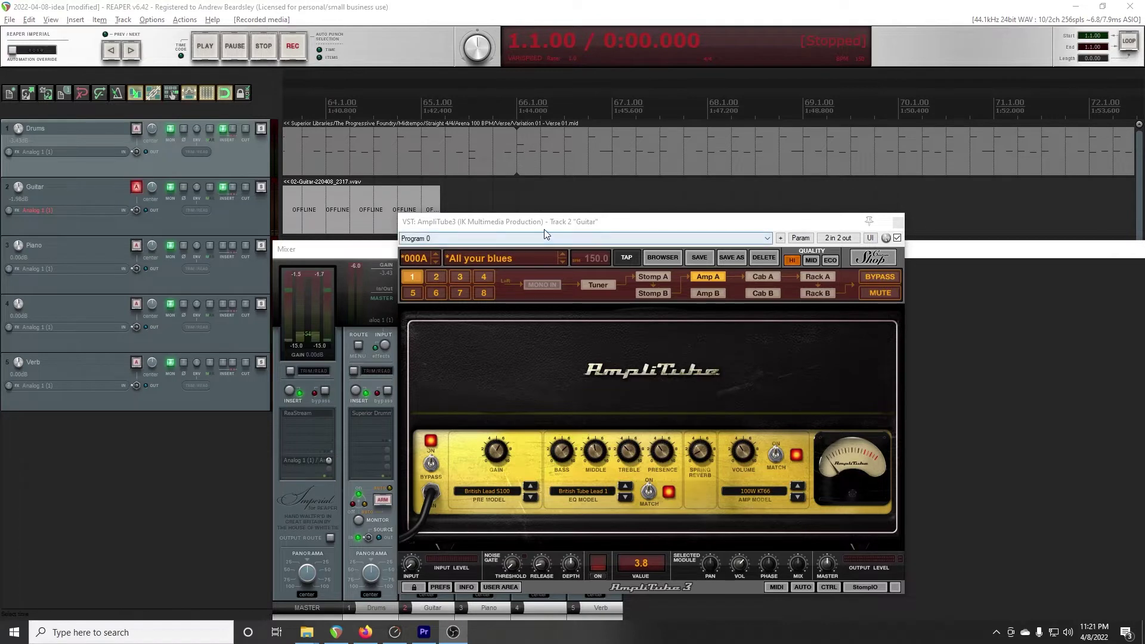
pyautogui.moveTo(463, 222); pyautogui.dragTo(683, 208)
pyautogui.moveTo(438, 256); pyautogui.dragTo(542, 211)
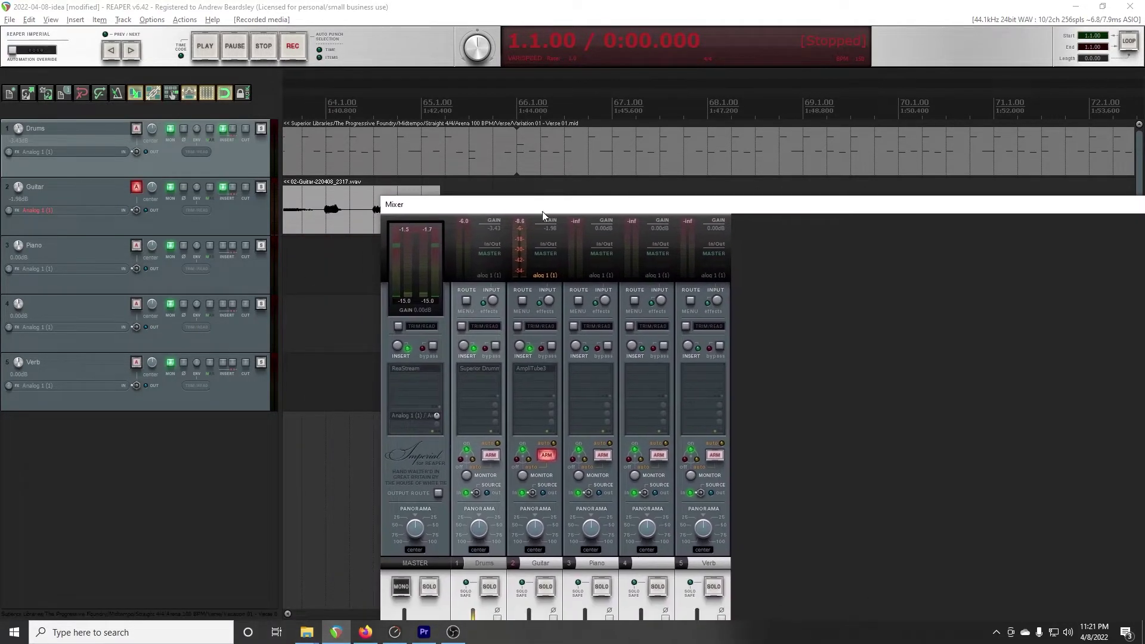
# - Play the project back from its start with the whole guitar take in view and disarm the Guitar track
pyautogui.click(327, 260)
pyautogui.press('space')
pyautogui.scroll(-3, 327, 260)
pyautogui.press('Home')
pyautogui.scroll(-5, 326, 260)
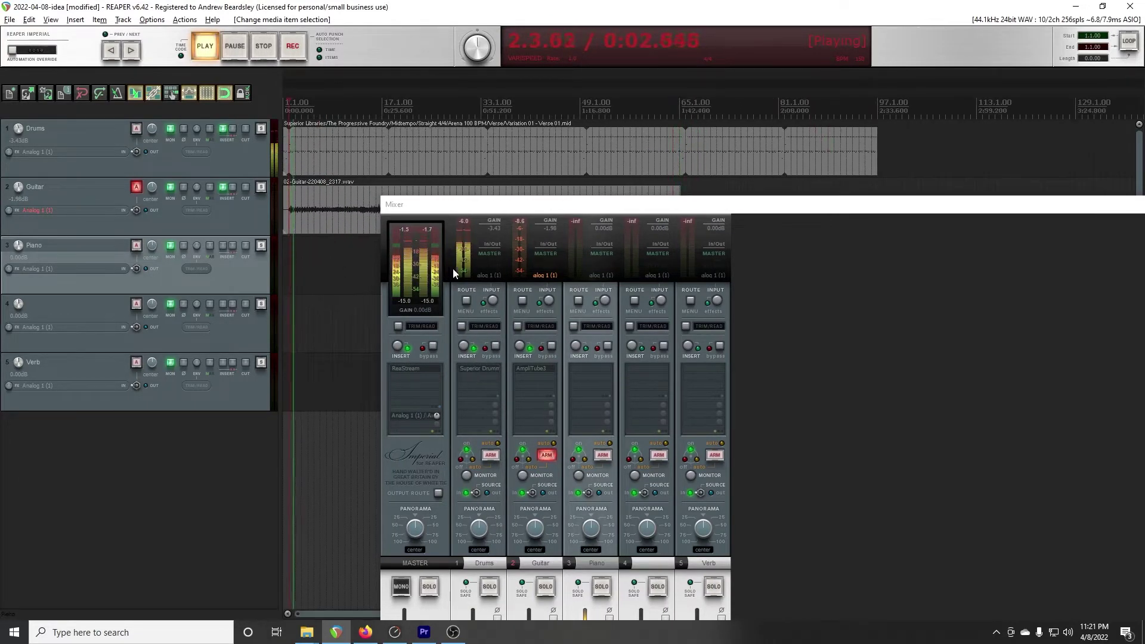
pyautogui.click(547, 455)
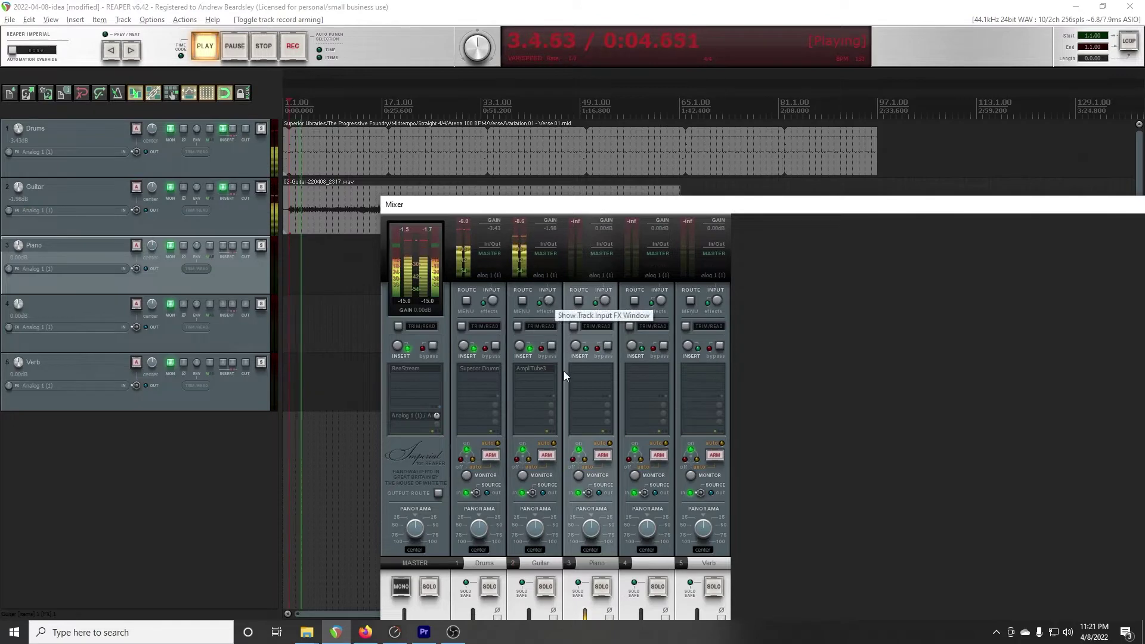
# - Add ReaEQ to the Guitar track after AmpliTube3 and position its window over the mixer
pyautogui.doubleClick(535, 377)
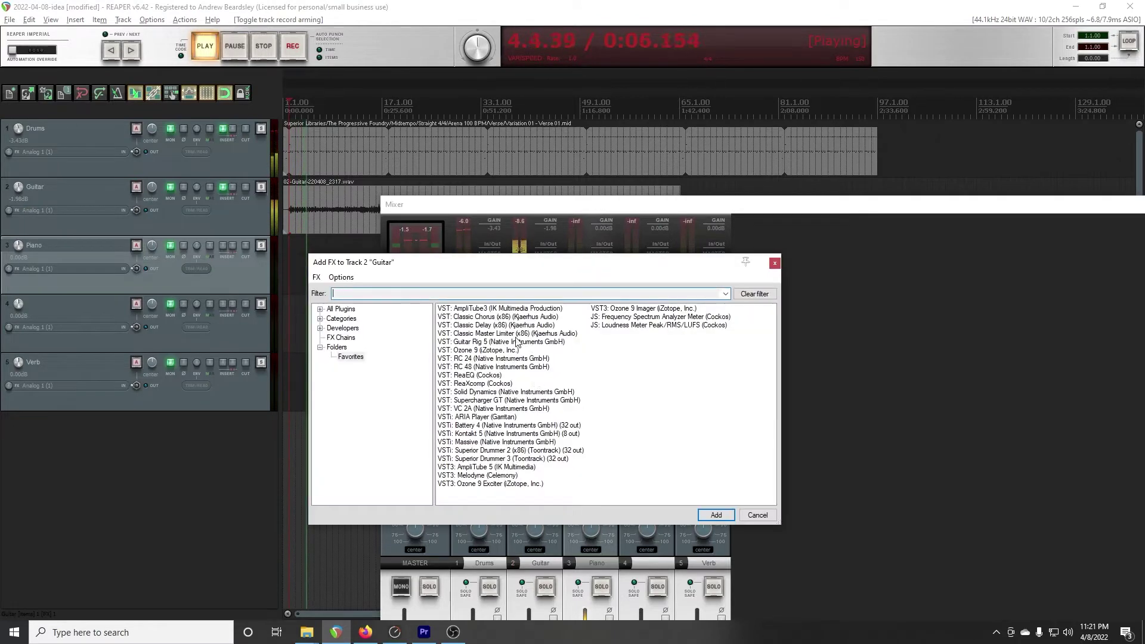
pyautogui.doubleClick(471, 375)
pyautogui.moveTo(185, 47); pyautogui.dragTo(576, 282)
# - Load ReaEQ's "stock - Basic 100 HPF" preset, raise its high-pass to 125.6 Hz and boost band 3 by 1.7 dB at 1471 Hz
pyautogui.click(507, 291)
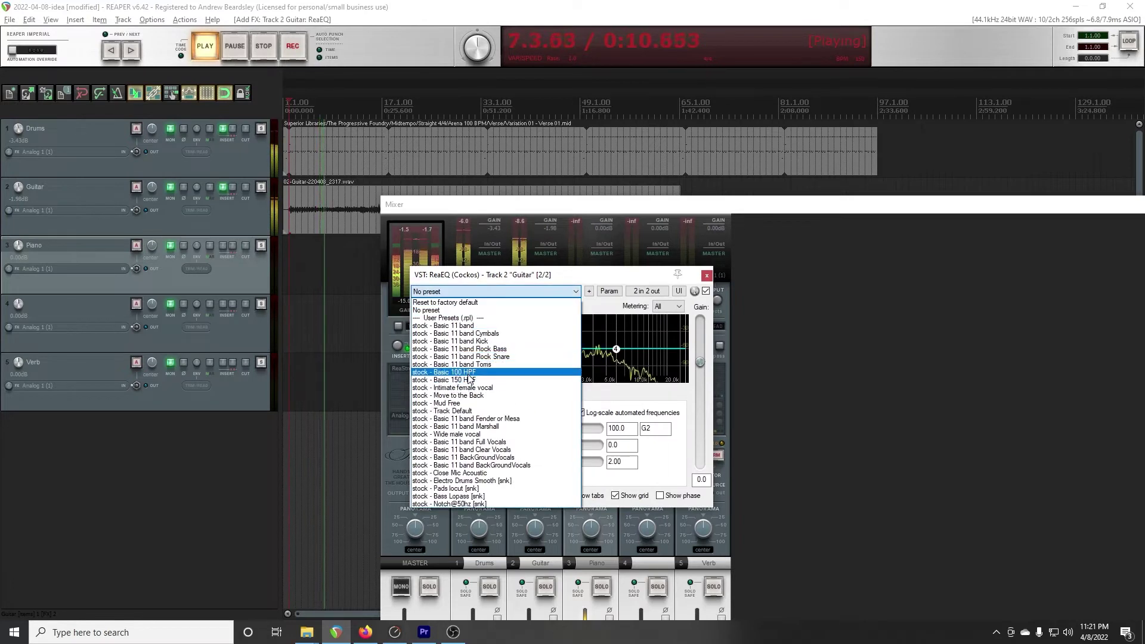
pyautogui.click(452, 373)
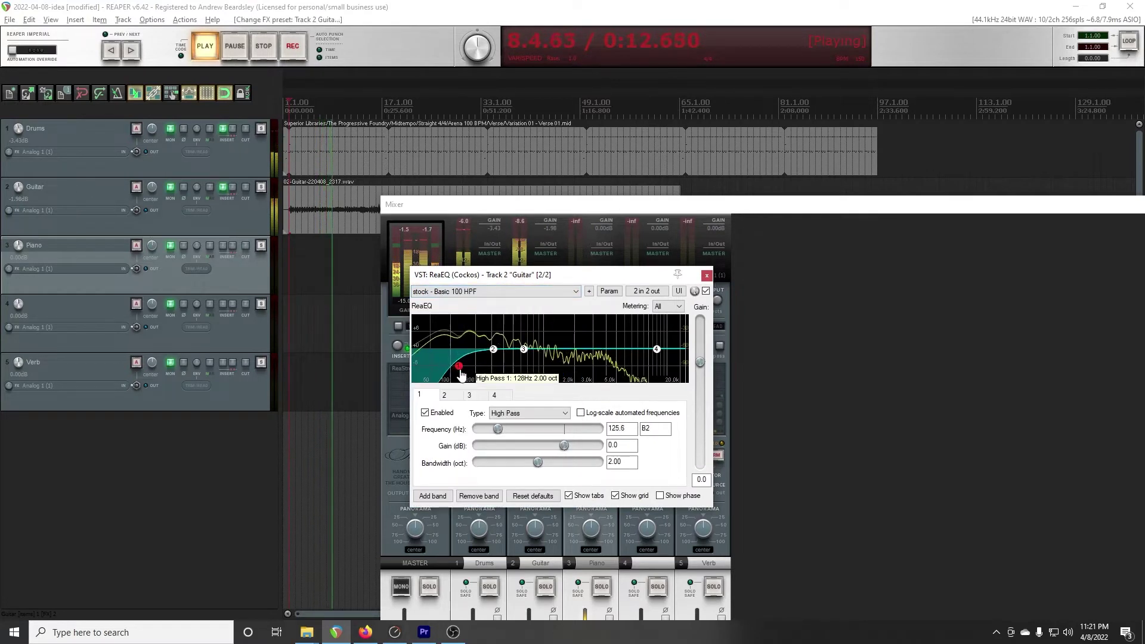
pyautogui.moveTo(523, 349); pyautogui.dragTo(560, 345)
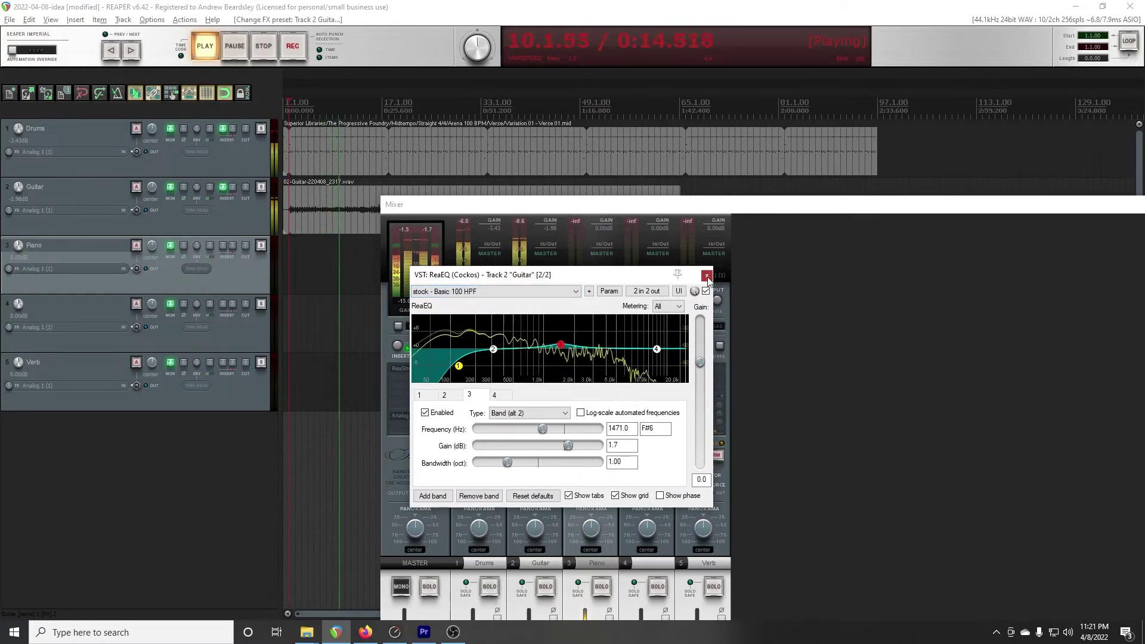
pyautogui.click(706, 275)
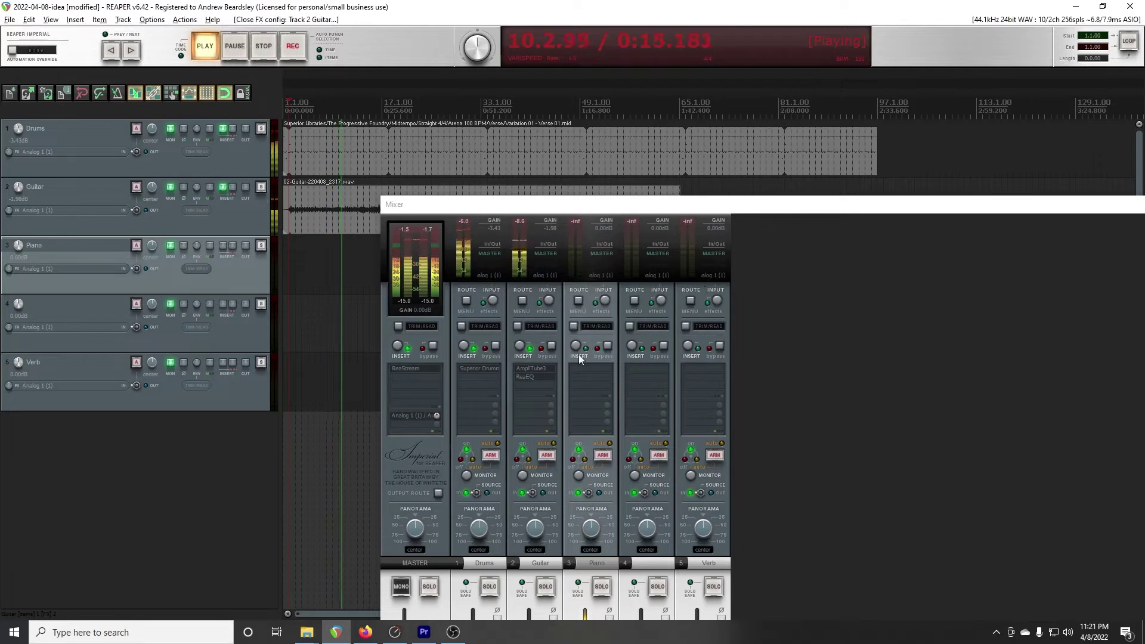
# - Adjust the Amp A controls in the Guitar track's AmpliTube3 during playback, bringing the adjusted knob down to 2.9
pyautogui.click(538, 368)
pyautogui.moveTo(716, 209); pyautogui.dragTo(453, 181)
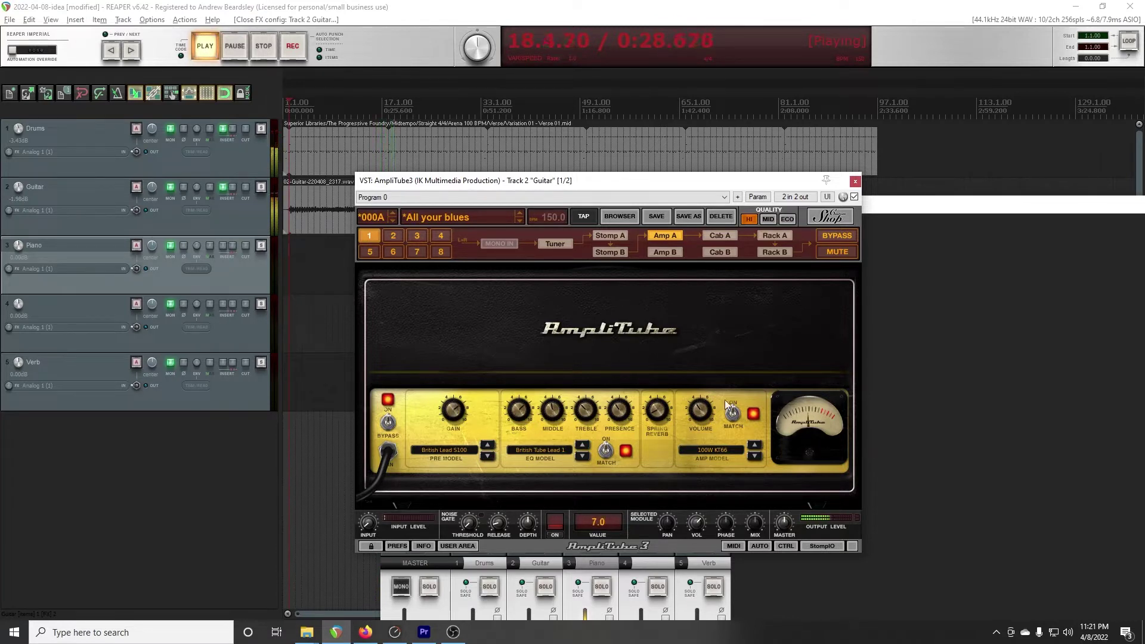
pyautogui.scroll(-2, 704, 413)
pyautogui.scroll(-1, 705, 415)
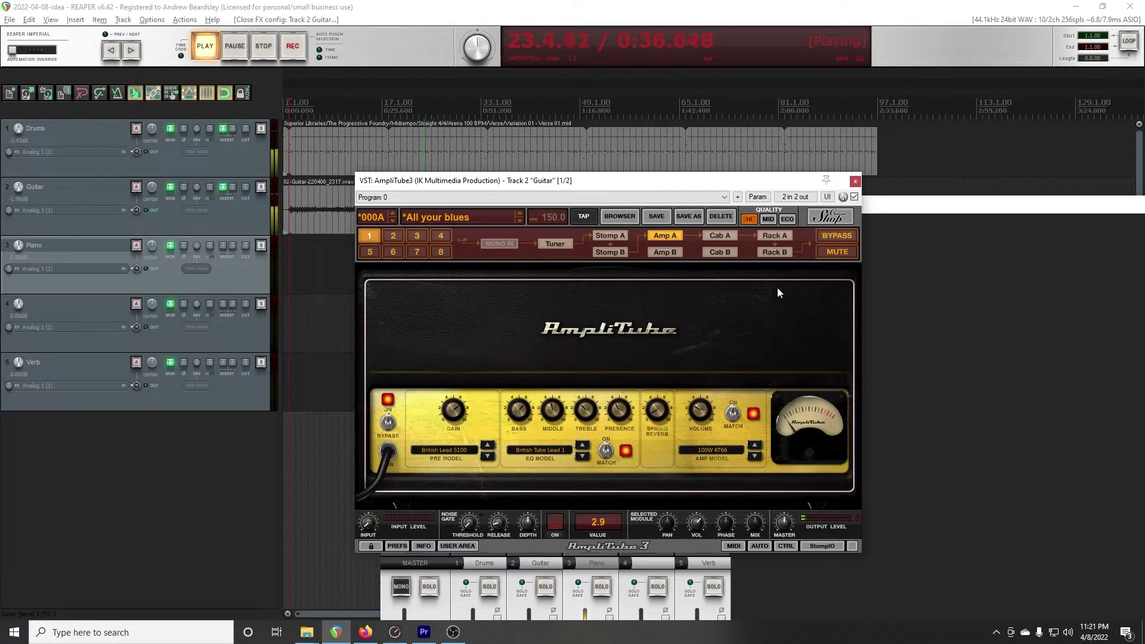
pyautogui.click(855, 182)
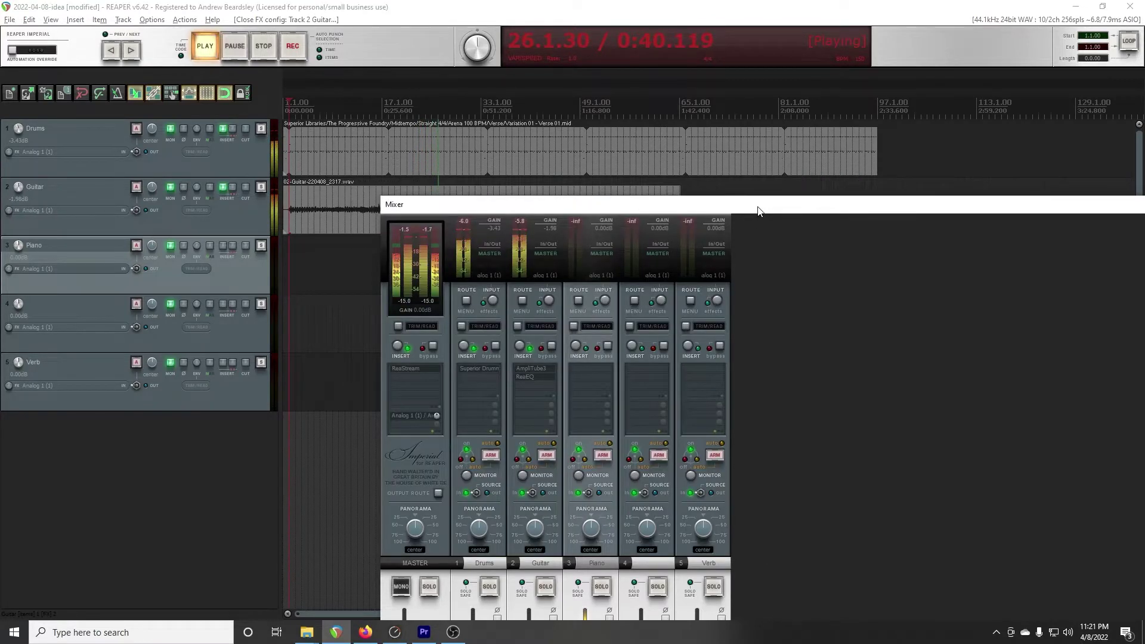
# - Move the mixer aside and hide it to uncover the track list and arrangement
pyautogui.moveTo(758, 212); pyautogui.dragTo(764, 204)
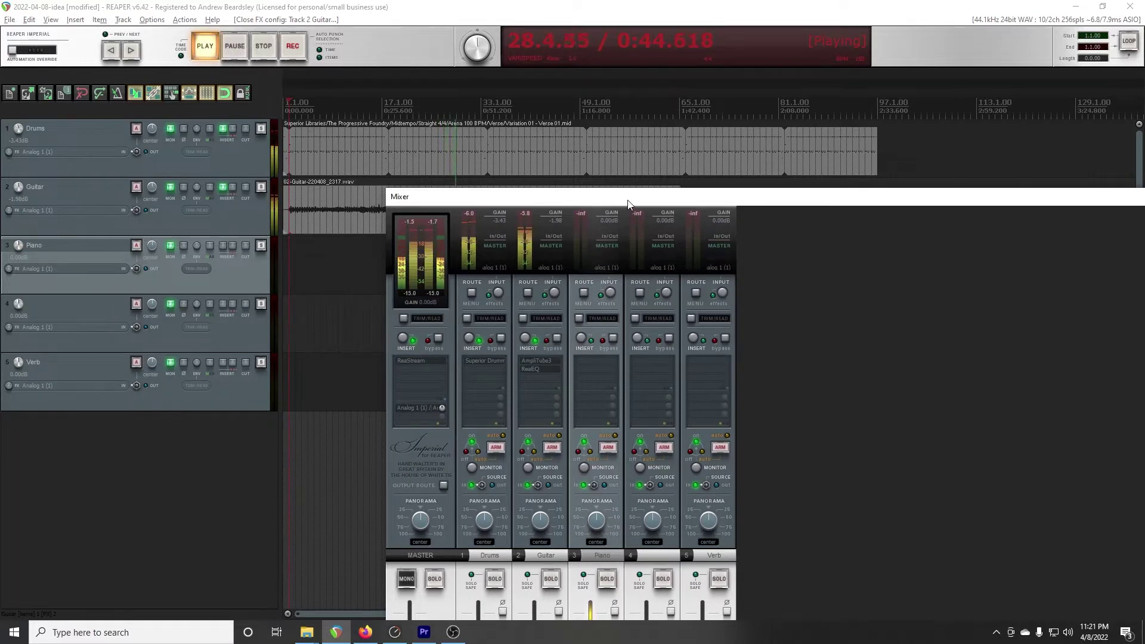
pyautogui.moveTo(629, 203); pyautogui.dragTo(716, 182)
pyautogui.hotkey('ctrl', 'm')
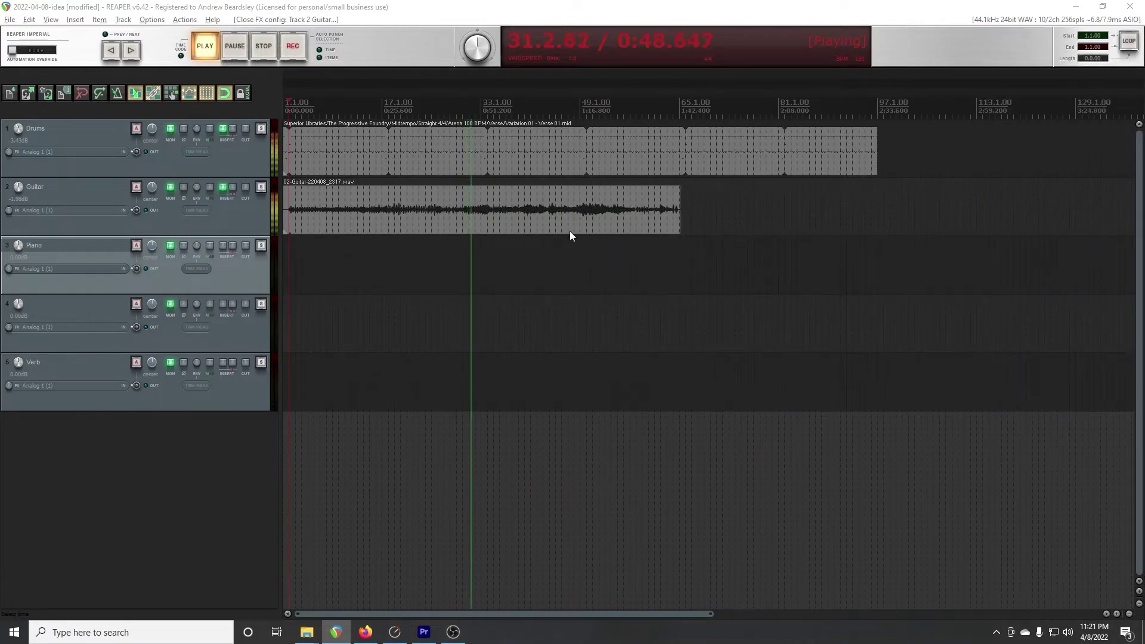
# - Name the unnamed track 4 "e-guit-solo"
pyautogui.doubleClick(73, 299)
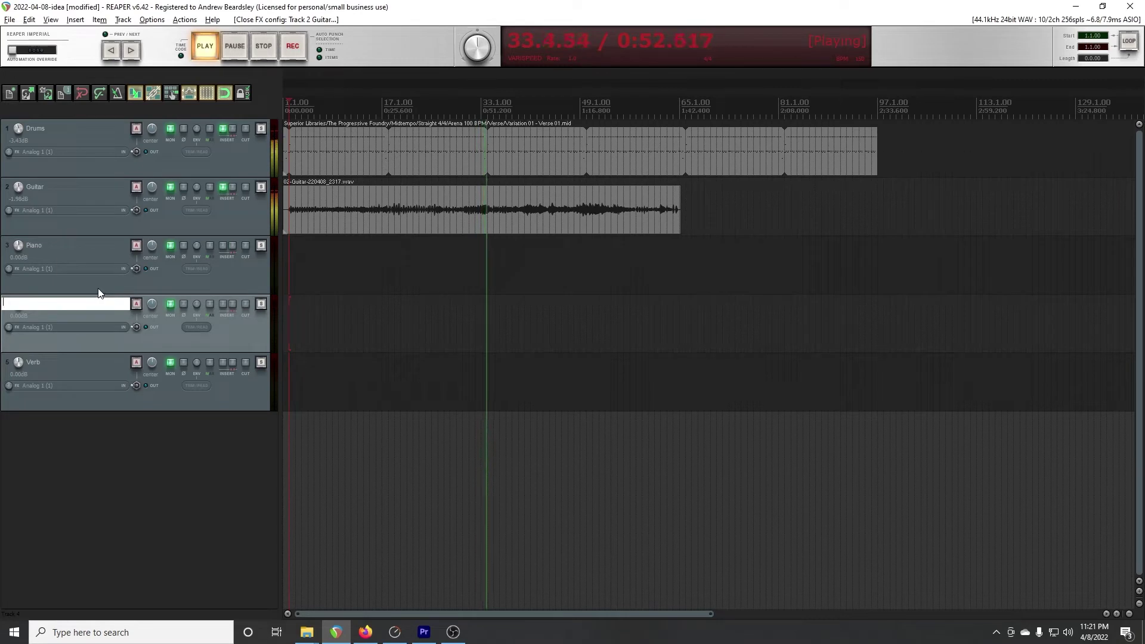
pyautogui.write('solo')
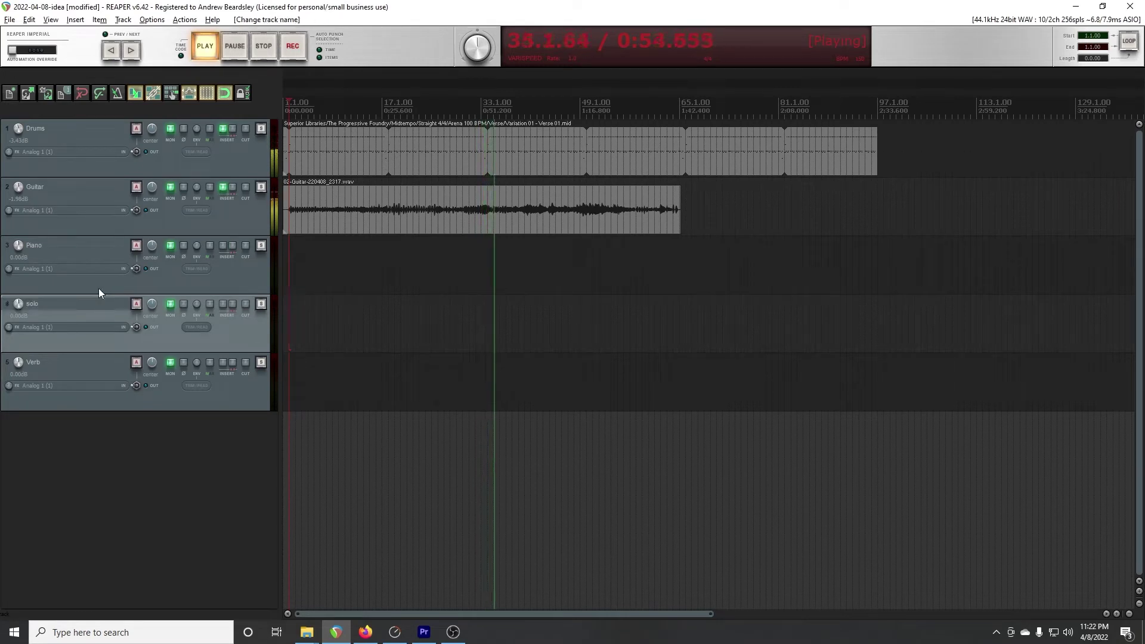
pyautogui.press('Return')
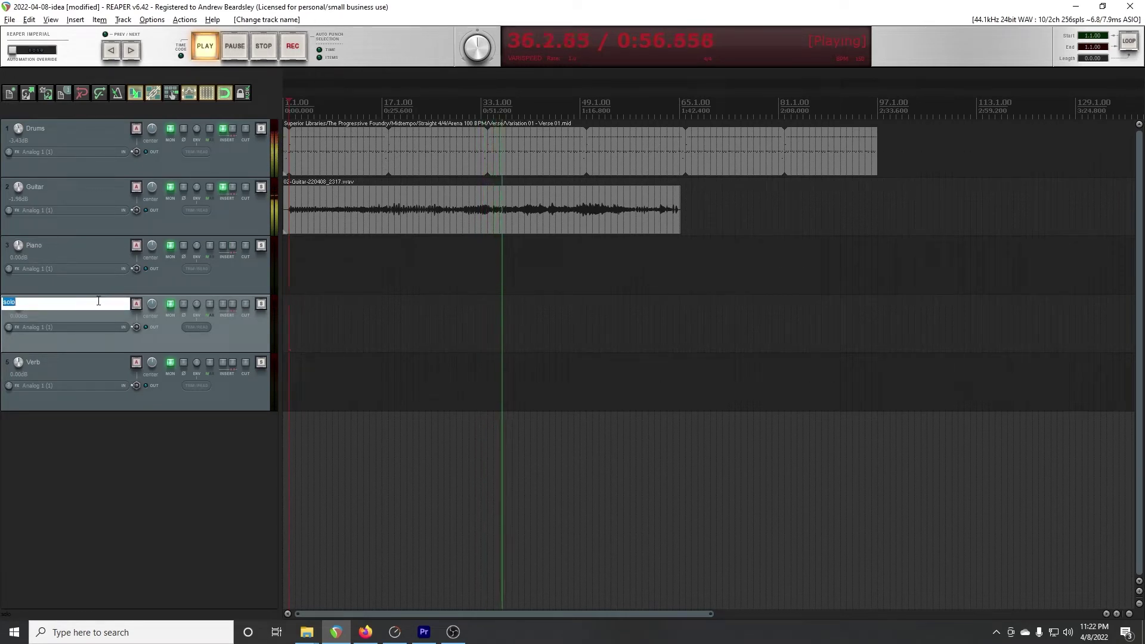
pyautogui.write('e-guit')
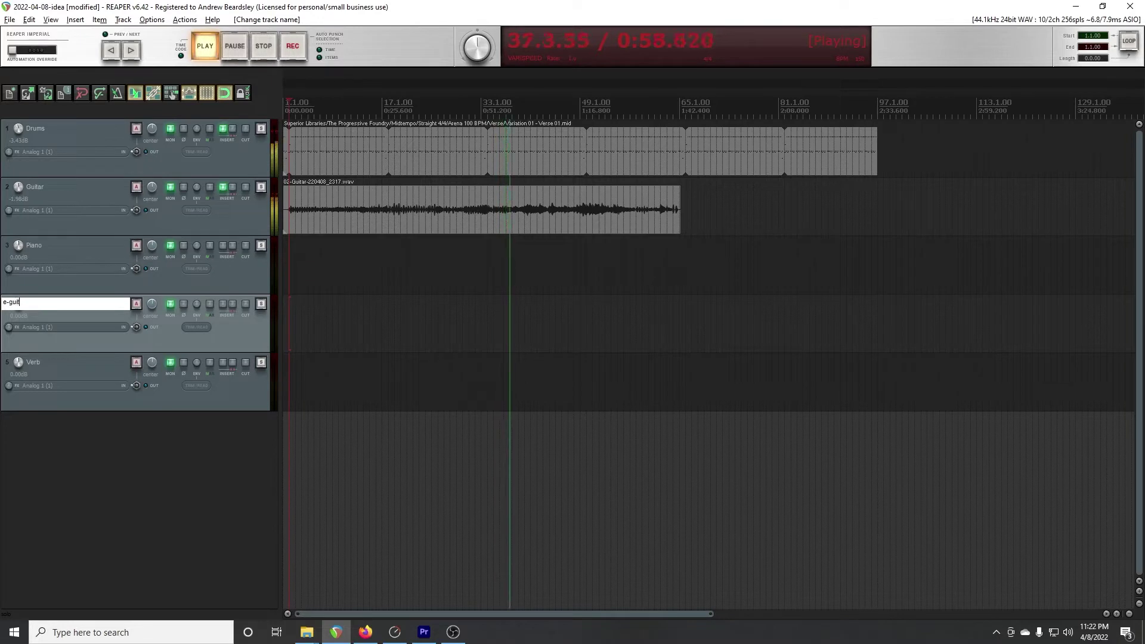
pyautogui.write('-solo')
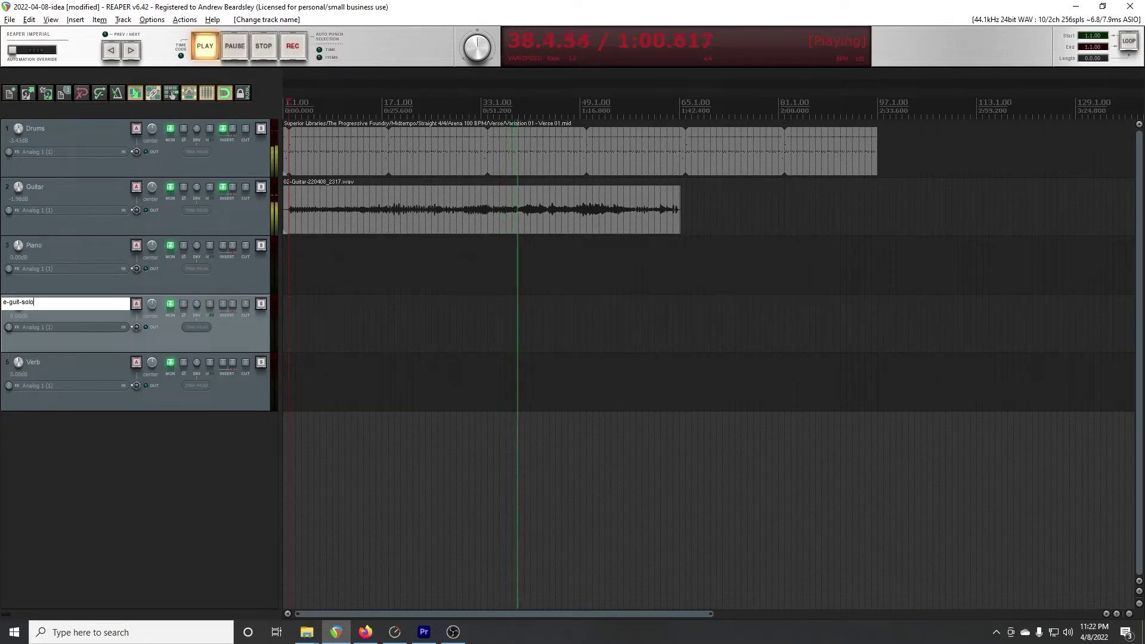
pyautogui.press('Return')
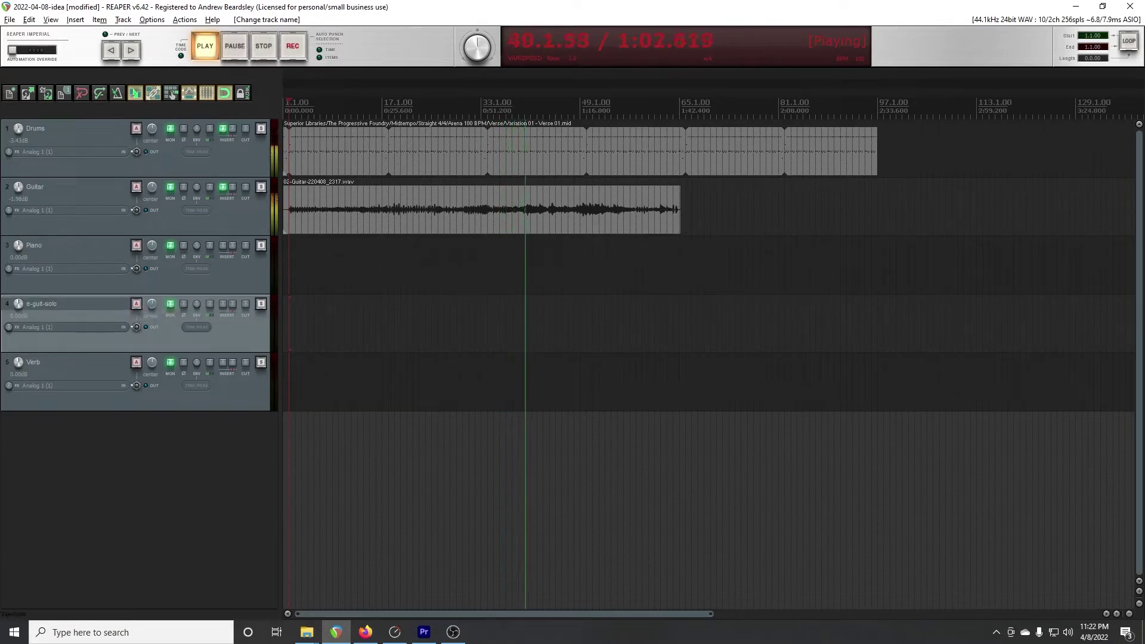
# - Copy AmpliTube3 and ReaEQ from the Guitar track to e-guit-solo in the mixer and arm e-guit-solo for recording
pyautogui.hotkey('ctrl', 'm')
pyautogui.moveTo(802, 123); pyautogui.dragTo(748, 121)
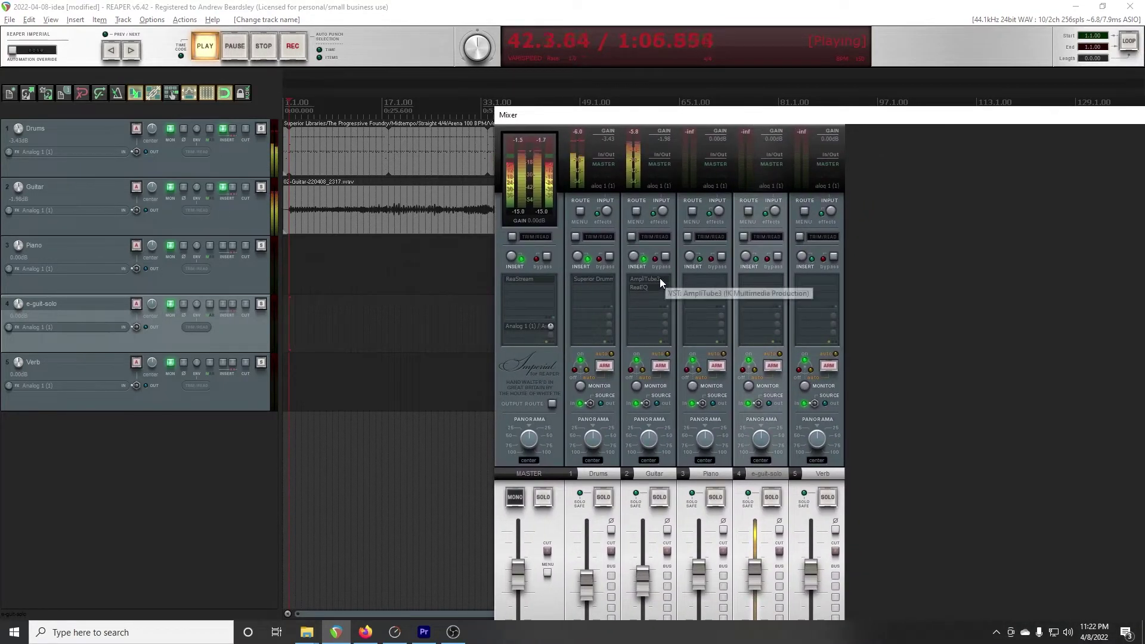
pyautogui.moveTo(649, 278); pyautogui.dragTo(752, 278)
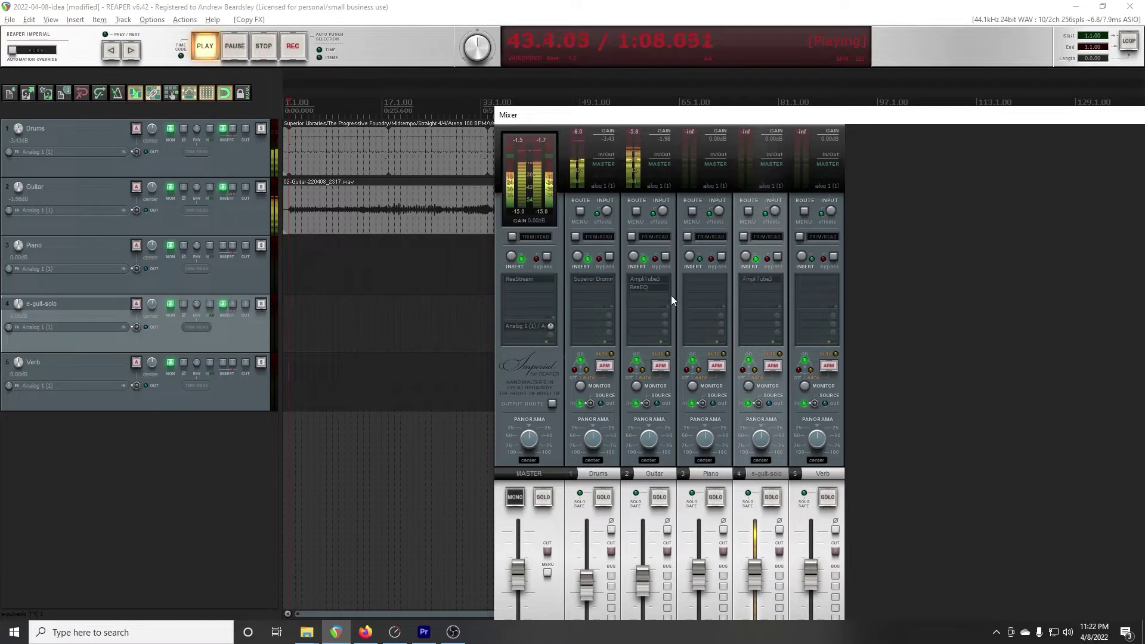
pyautogui.click(775, 367)
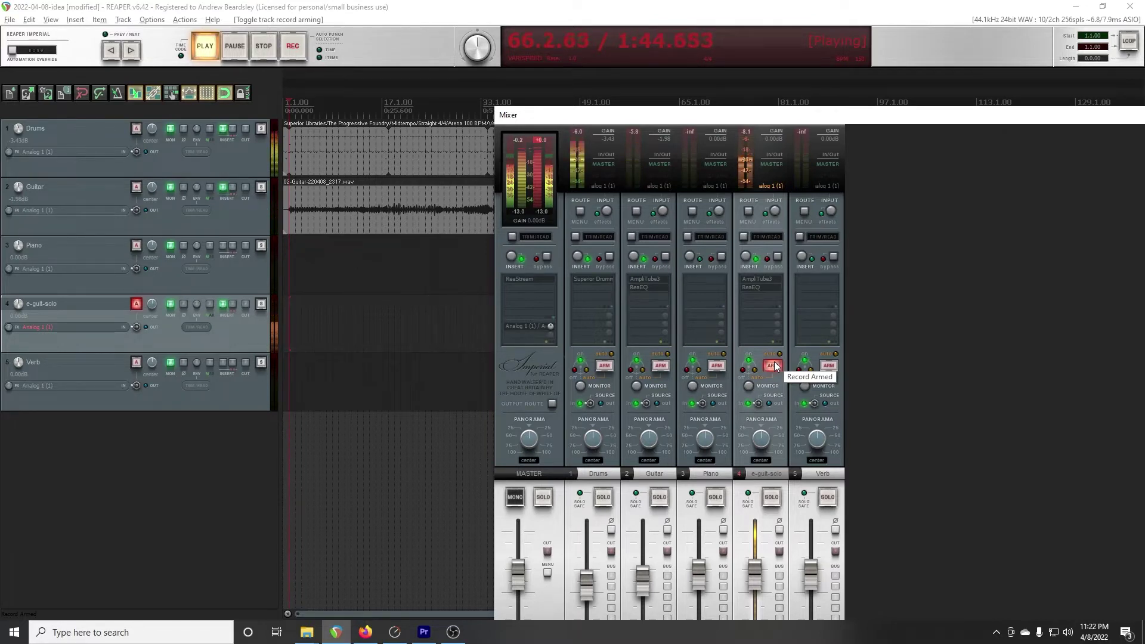
# - Record a solo take on e-guit-solo from the project start until just past measure 66 and save the recorded file
pyautogui.moveTo(656, 117); pyautogui.dragTo(656, 255)
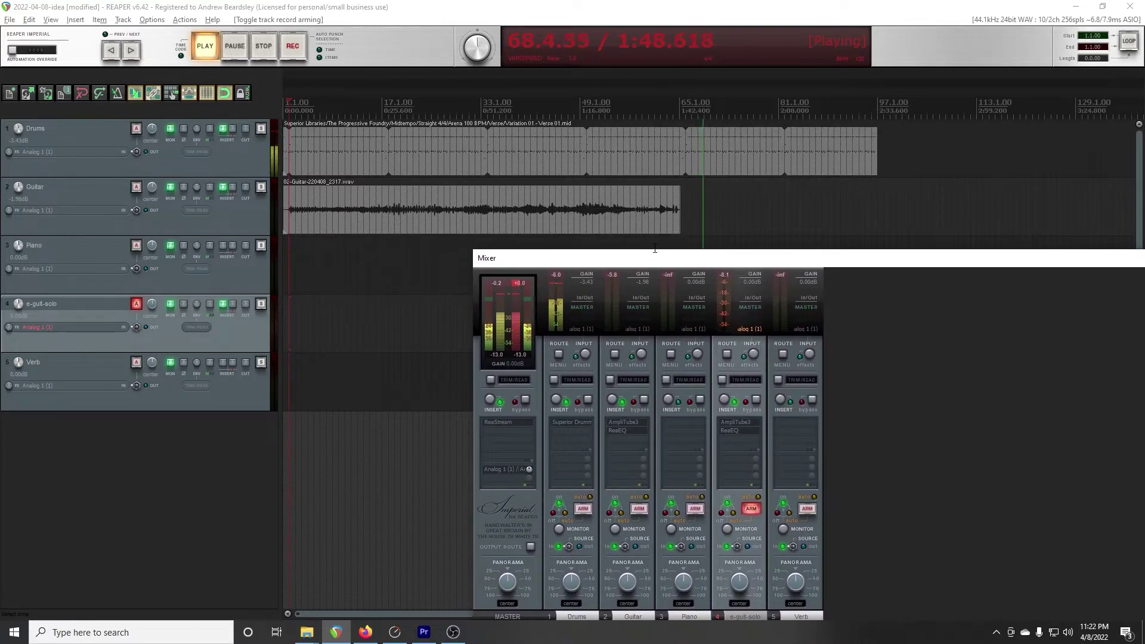
pyautogui.press('space')
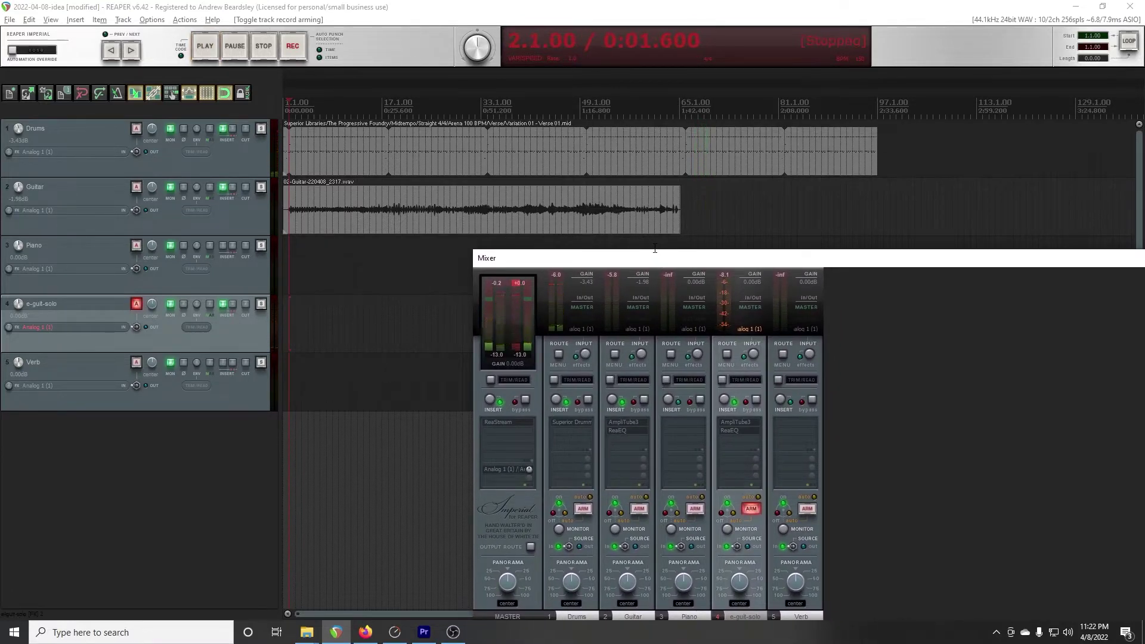
pyautogui.click(111, 50)
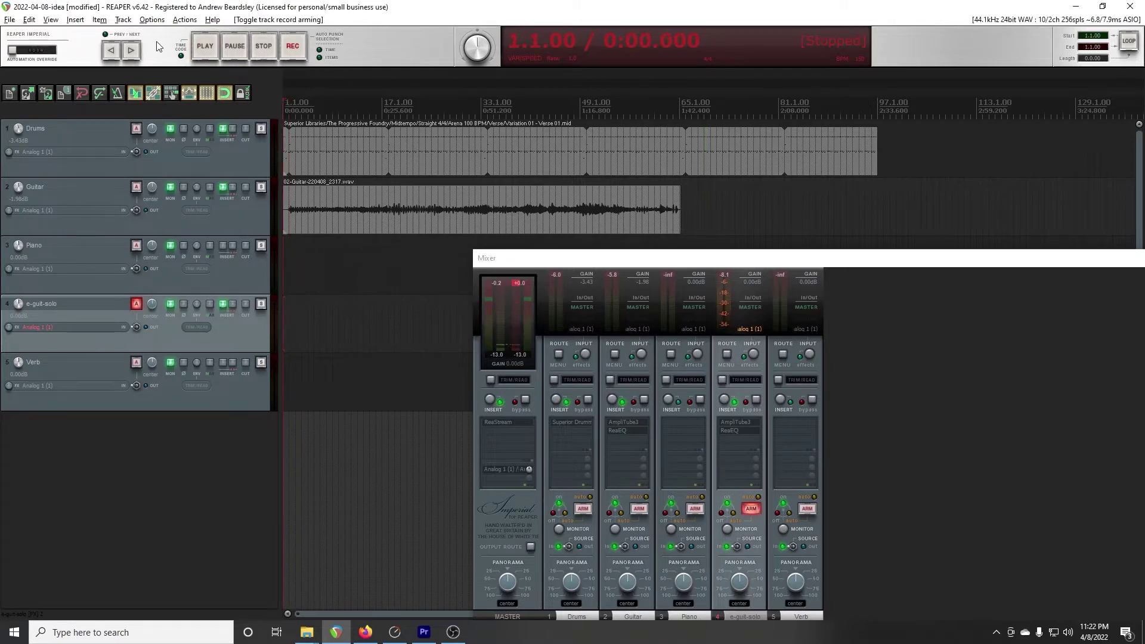
pyautogui.click(292, 50)
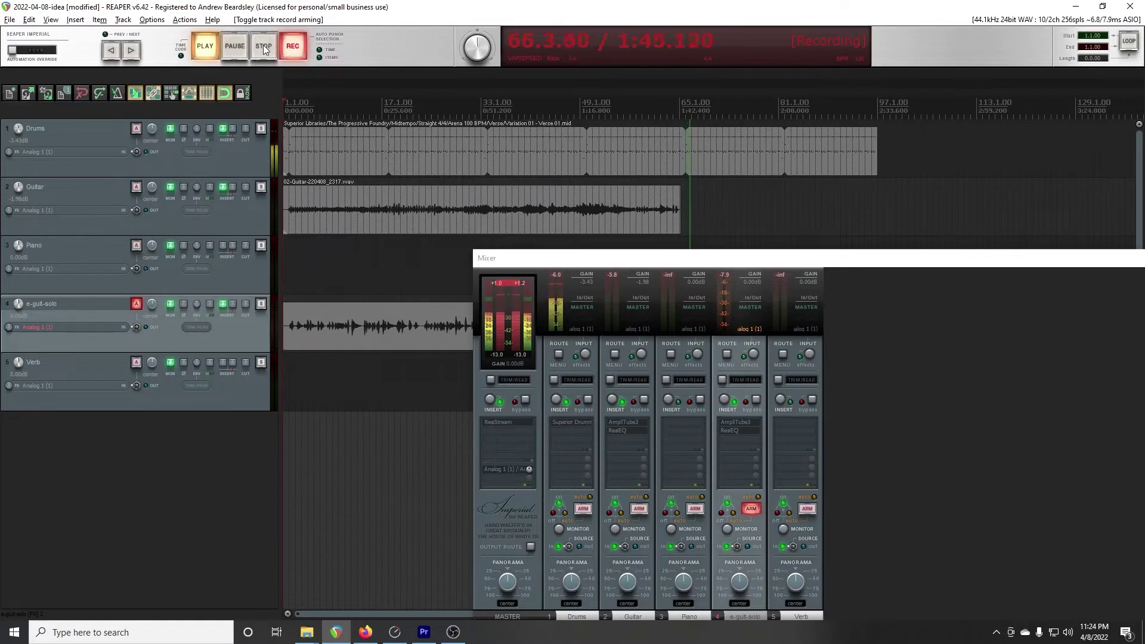
pyautogui.click(264, 49)
pyautogui.click(515, 391)
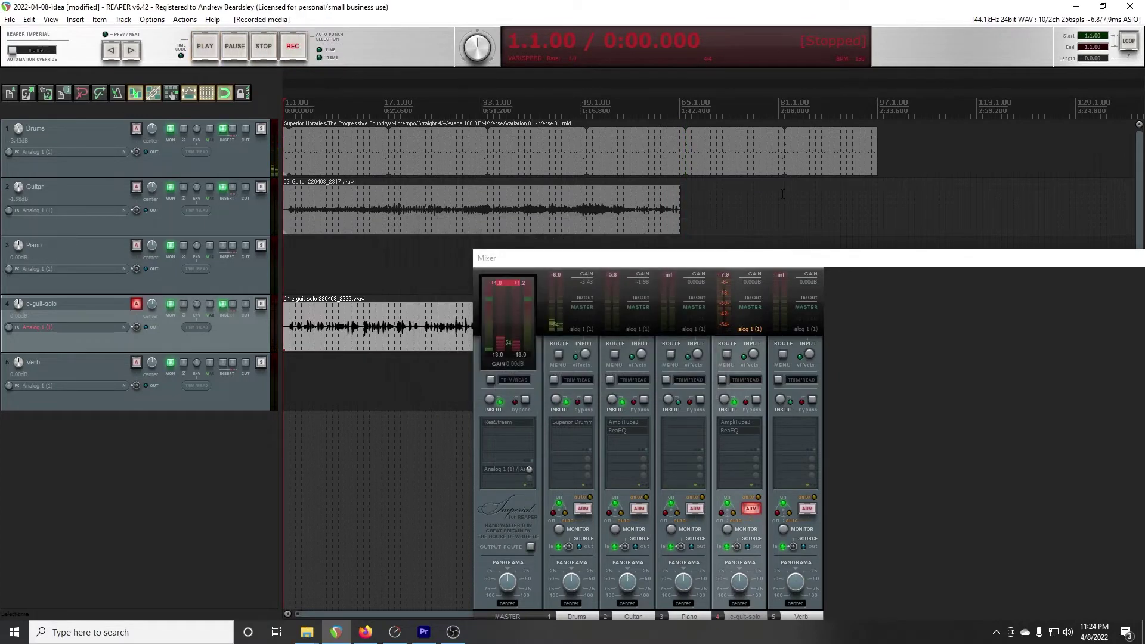
# - Shorten the drum item to end together with the Guitar take and disarm the e-guit-solo track
pyautogui.moveTo(874, 162); pyautogui.dragTo(679, 132)
pyautogui.moveTo(797, 262); pyautogui.dragTo(1144, 72)
pyautogui.click(738, 494)
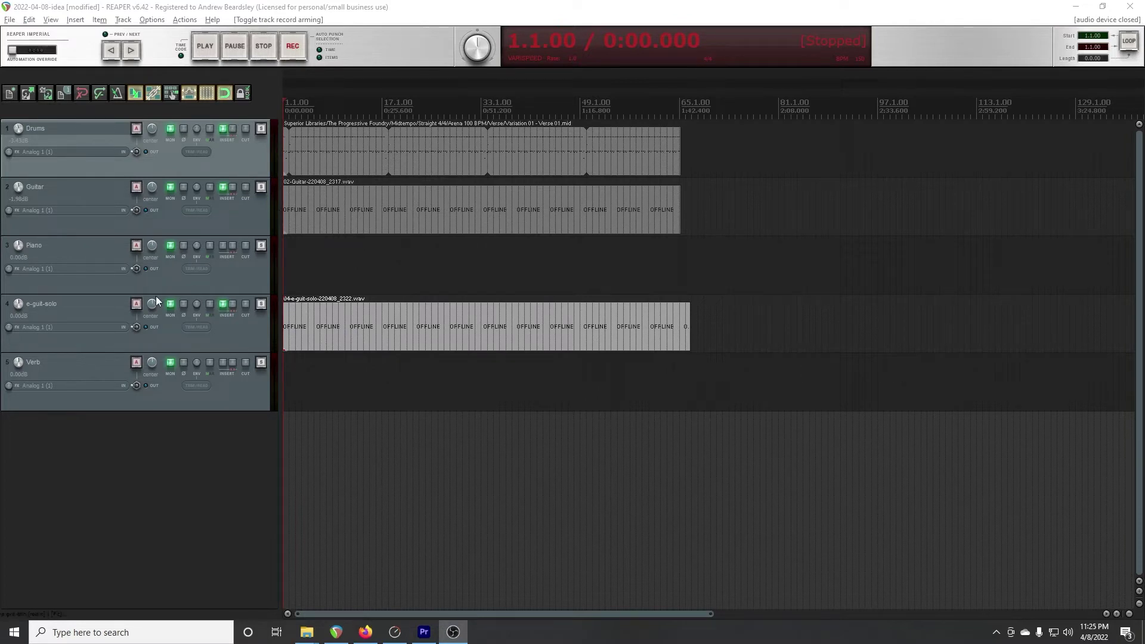
# - Rename the empty Piano track as "Bass"
pyautogui.click(74, 241)
pyautogui.doubleClick(55, 242)
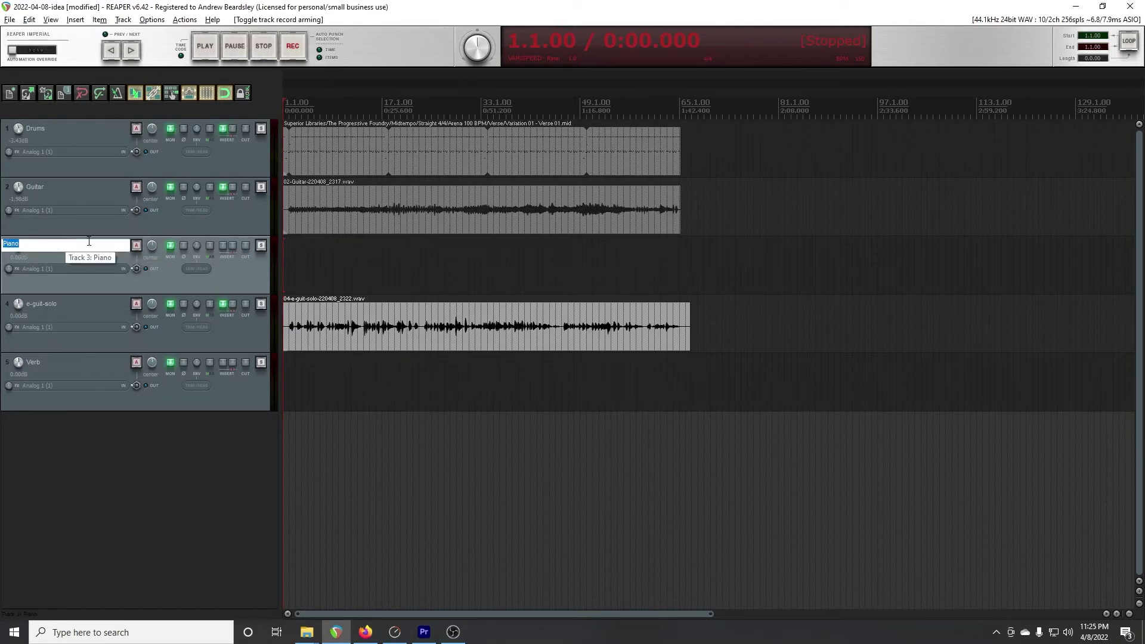
pyautogui.write('Bass')
pyautogui.press('Return')
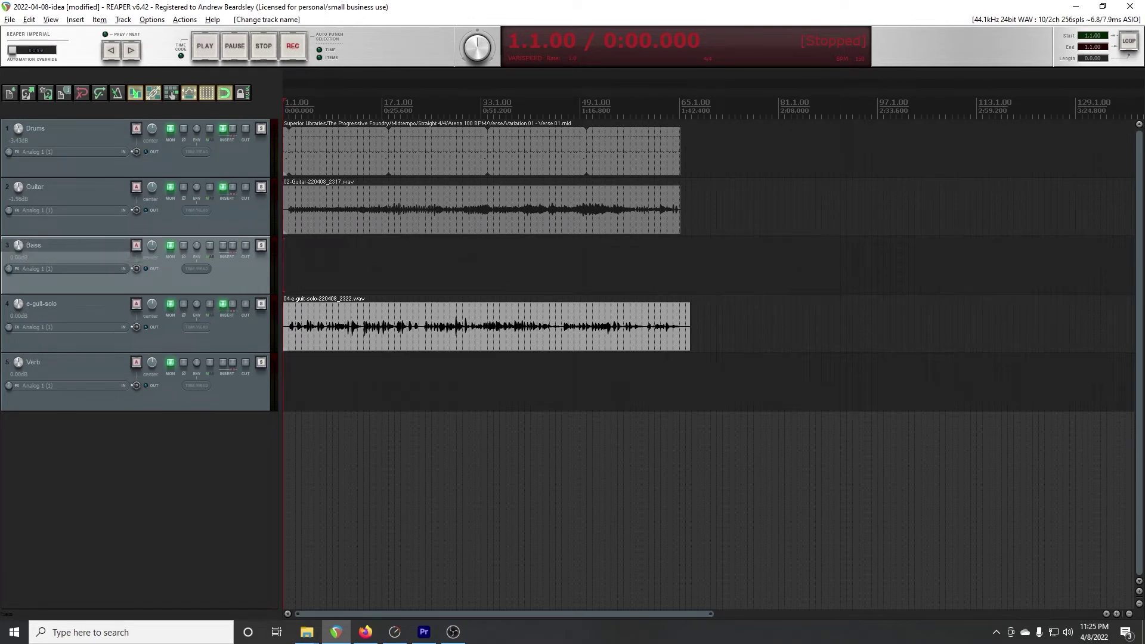
pyautogui.hotkey('alt', 'Tab')
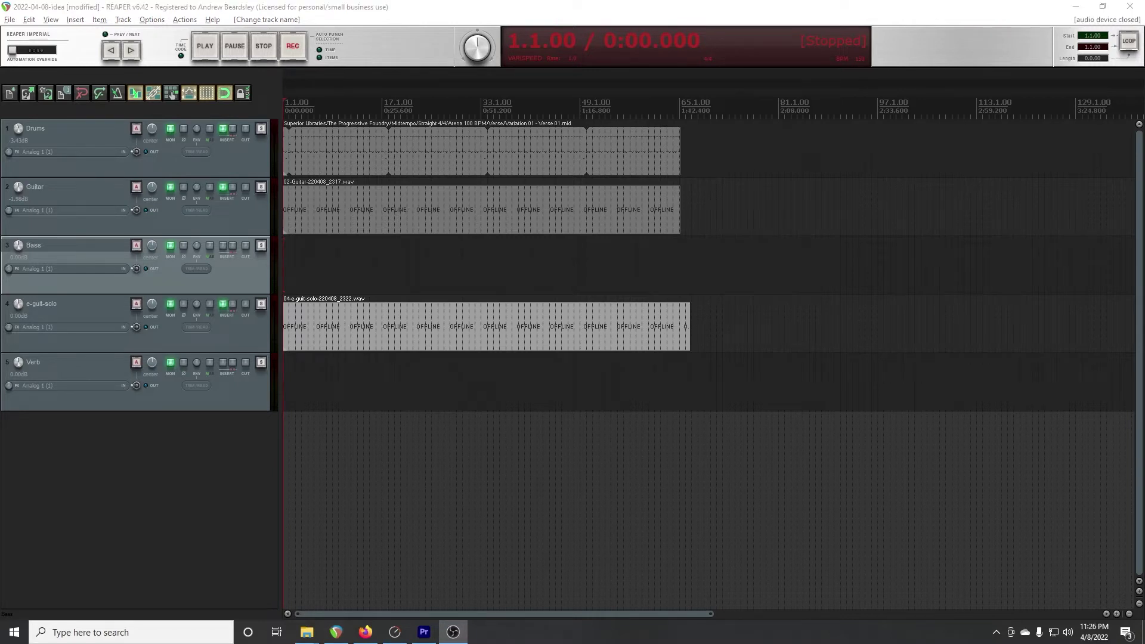
pyautogui.hotkey('alt', 'Tab')
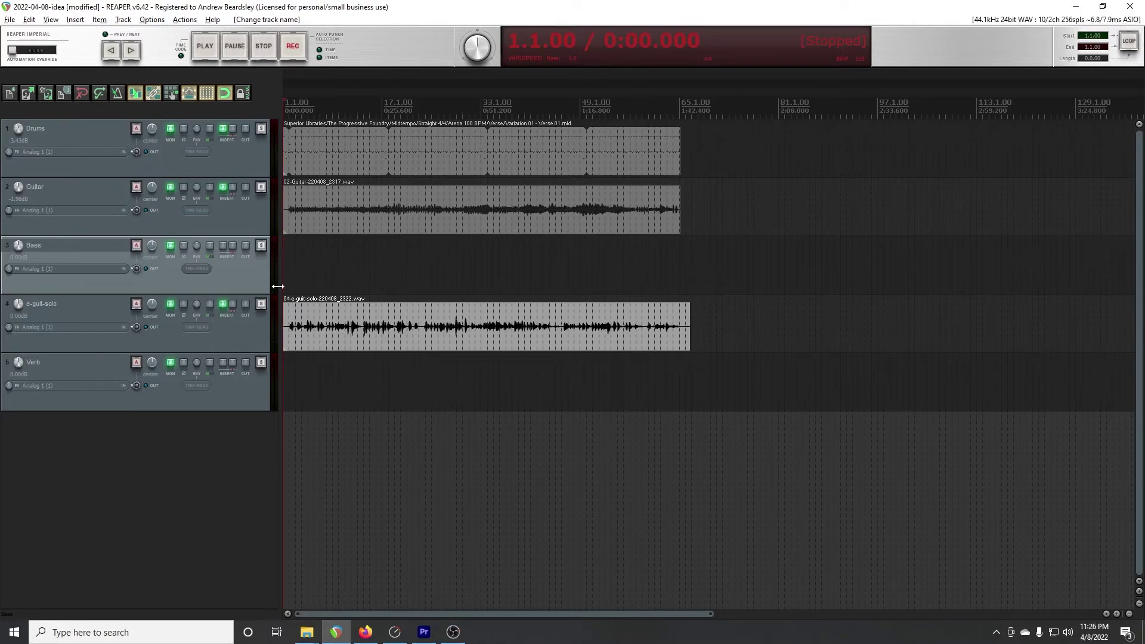
# - Add AmpliTube 5 to the Bass track from the mixer and move its window clear of the channel strips
pyautogui.hotkey('ctrl', 'm')
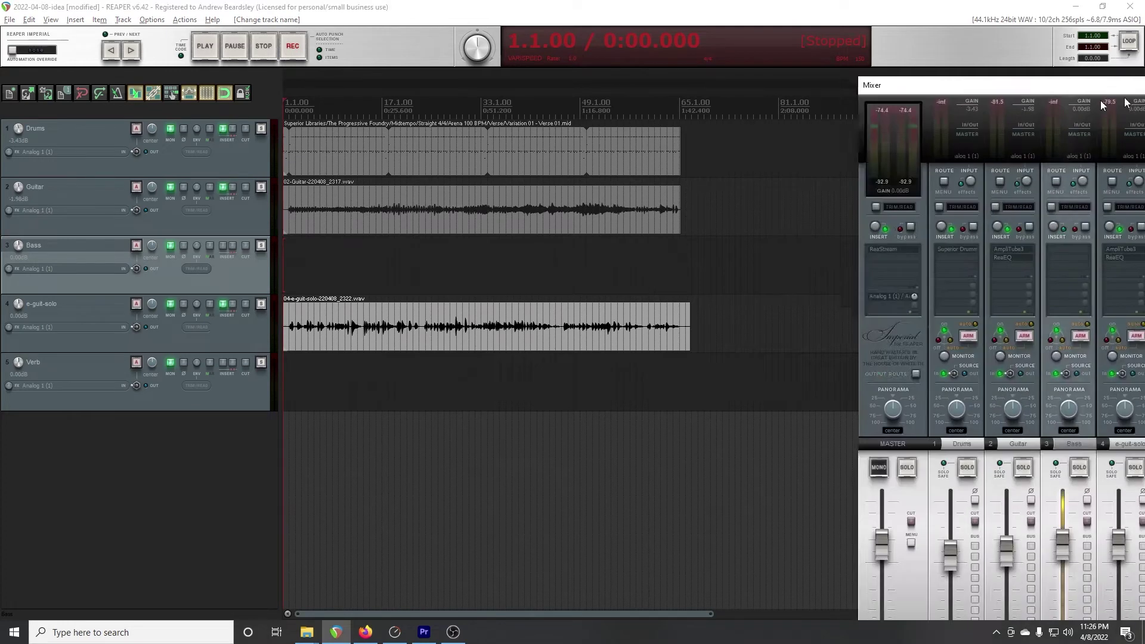
pyautogui.moveTo(1140, 88); pyautogui.dragTo(625, 81)
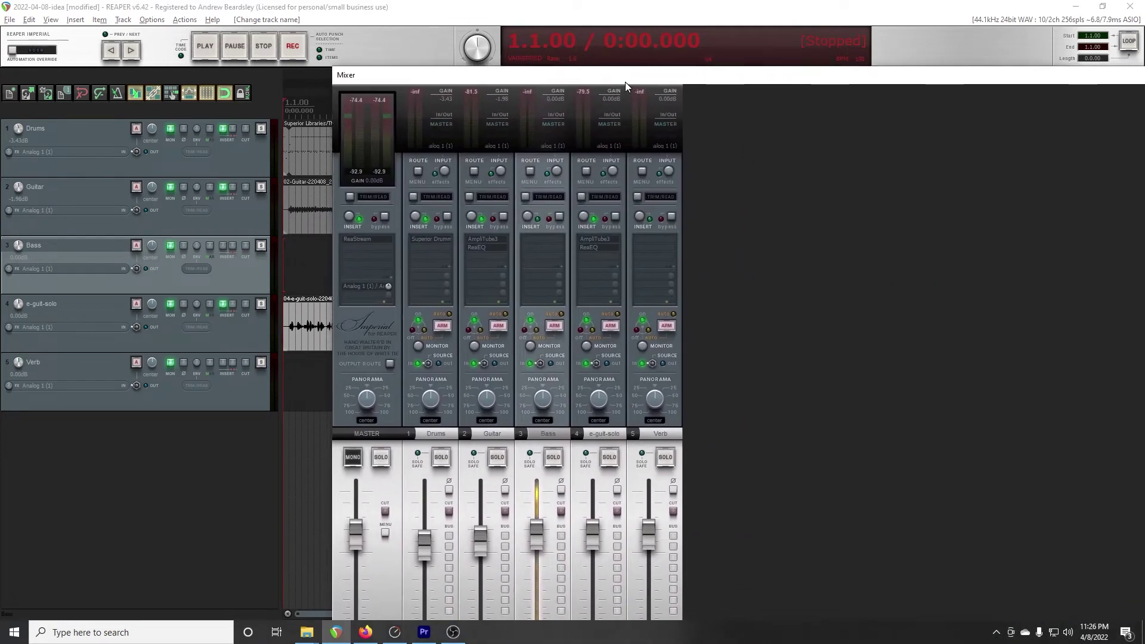
pyautogui.doubleClick(547, 234)
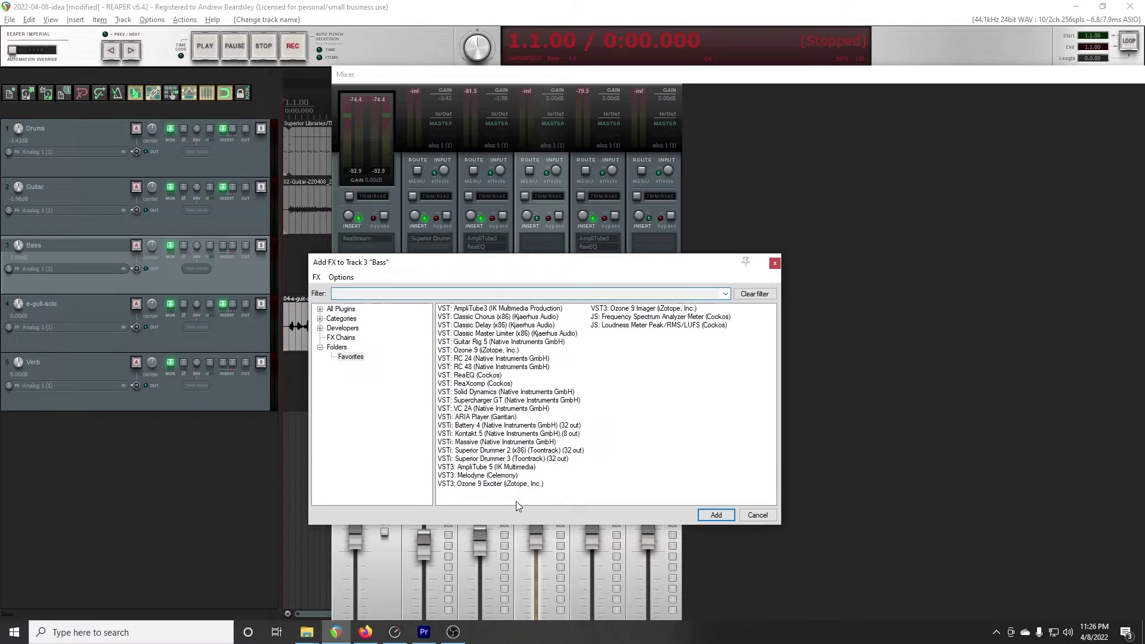
pyautogui.click(508, 467)
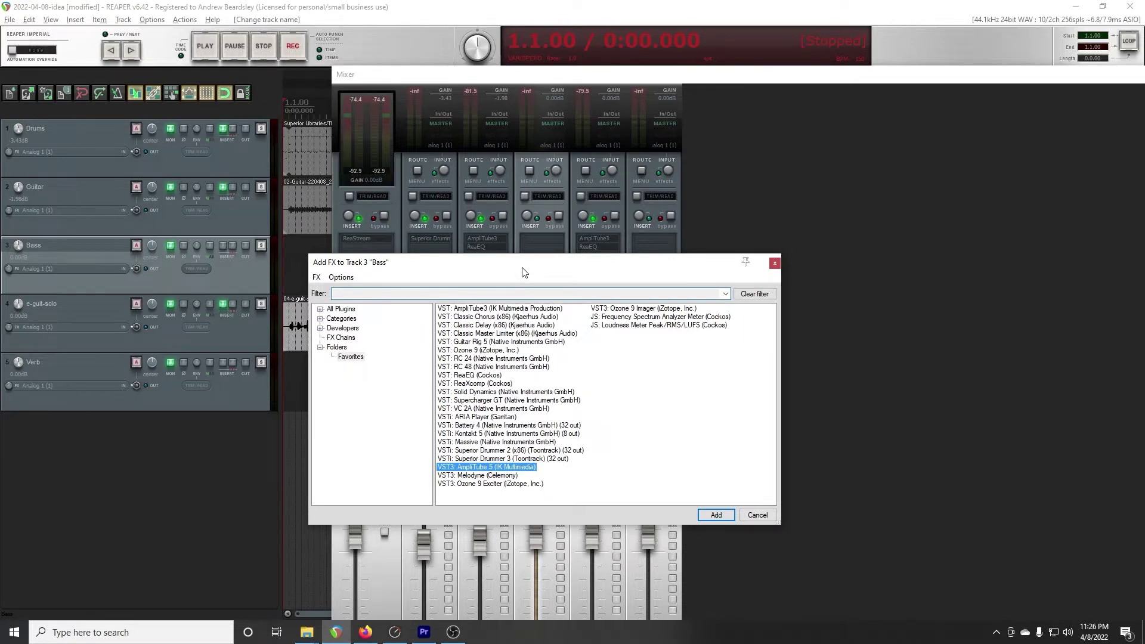
pyautogui.press('Return')
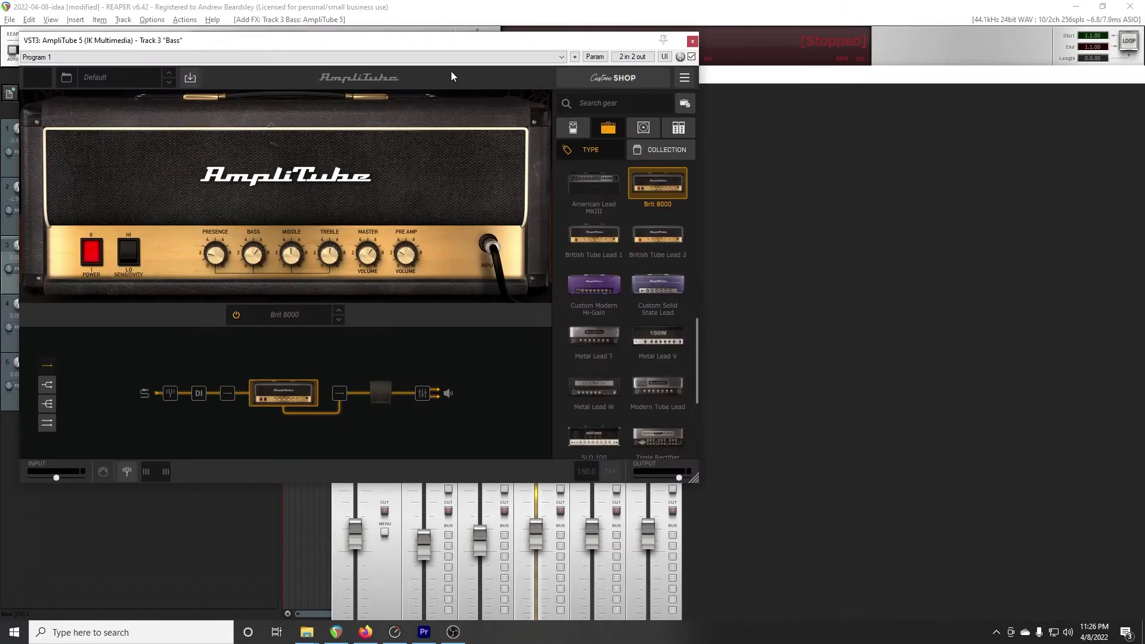
pyautogui.moveTo(449, 46); pyautogui.dragTo(1088, 137)
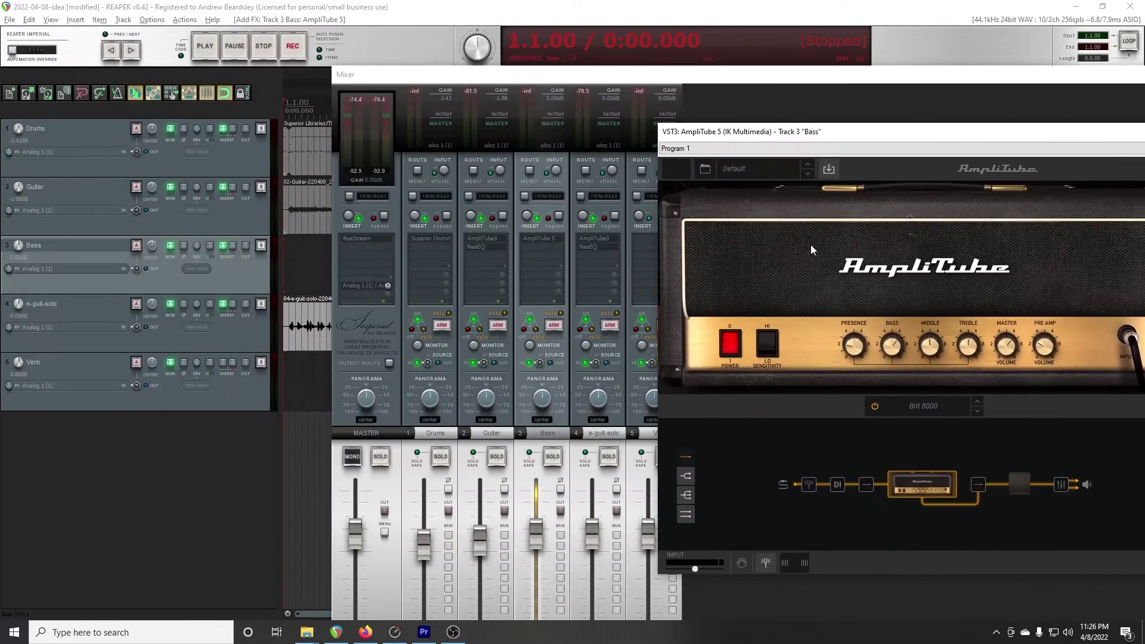
# - Arm the Bass track for recording, lower its volume to about -6.15 dB, and clear the AmpliTube and mixer windows off the arrangement
pyautogui.click(552, 323)
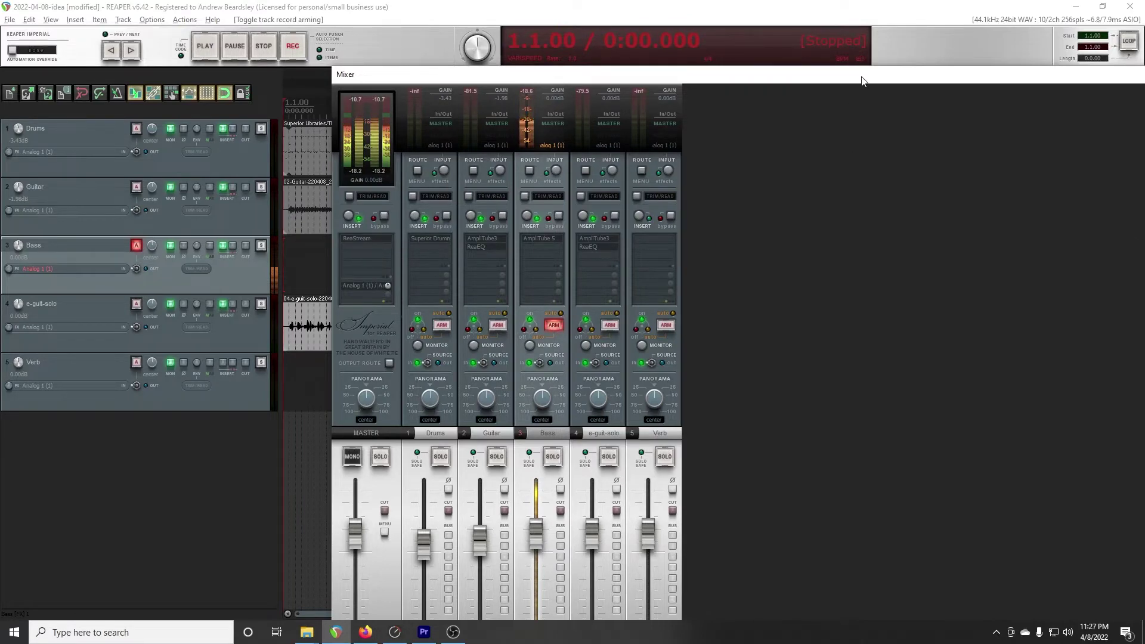
pyautogui.moveTo(859, 75); pyautogui.dragTo(758, 194)
pyautogui.click(803, 134)
pyautogui.moveTo(804, 134); pyautogui.dragTo(444, 103)
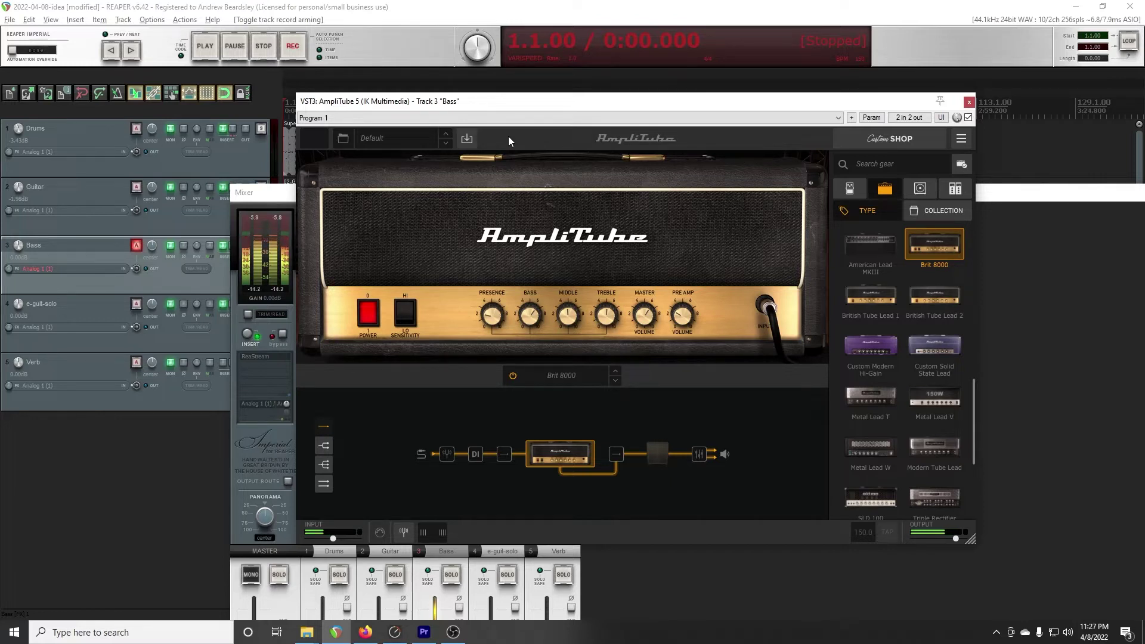
pyautogui.moveTo(535, 105); pyautogui.dragTo(1144, 107)
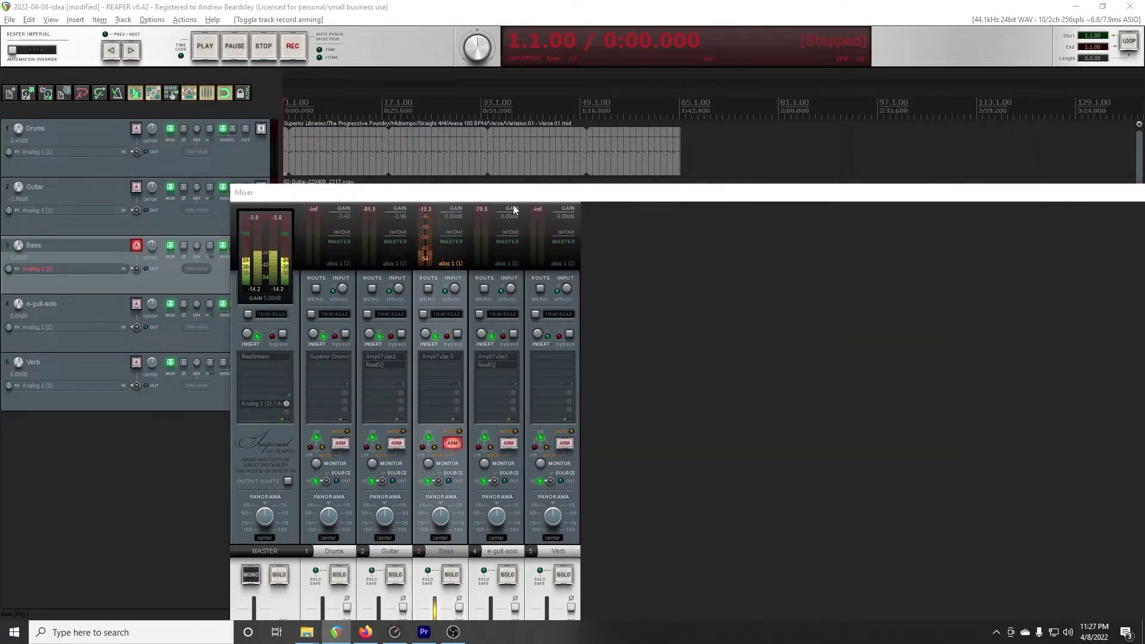
pyautogui.moveTo(514, 193); pyautogui.dragTo(517, 86)
pyautogui.moveTo(437, 540); pyautogui.dragTo(437, 561)
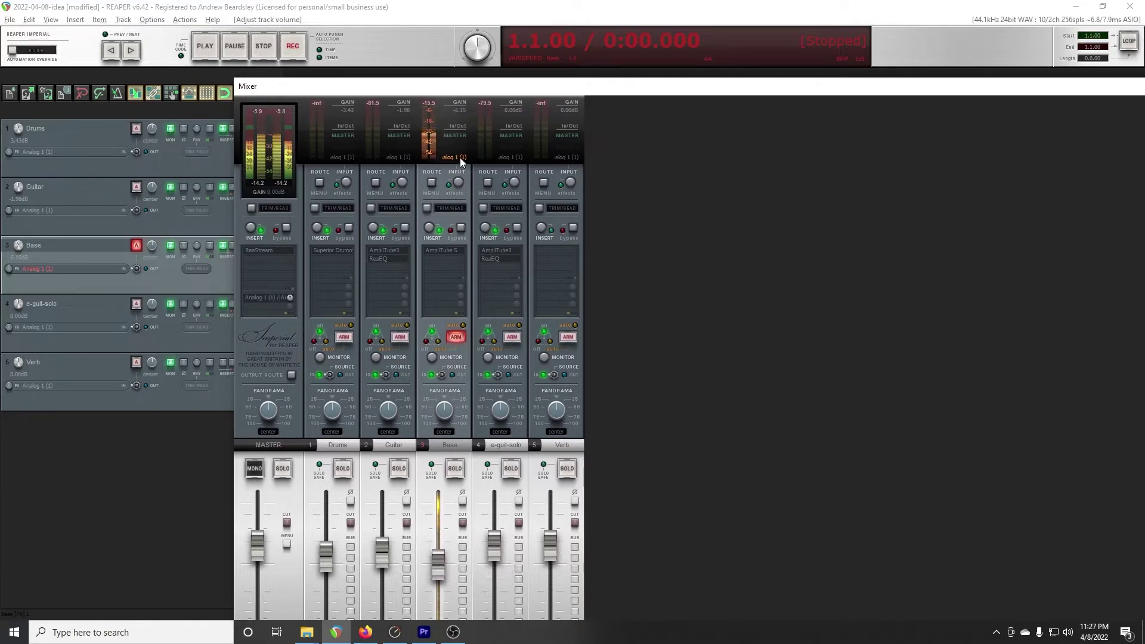
pyautogui.moveTo(474, 94); pyautogui.dragTo(1144, 83)
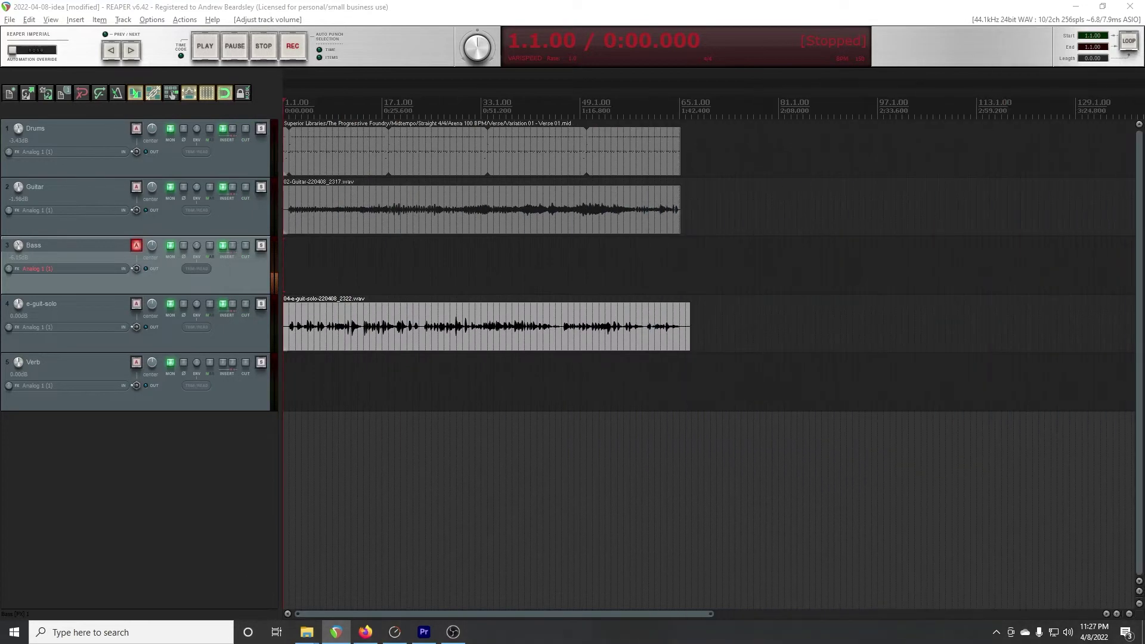
# - Record a bass take from the project start until just past measure 66 and save the recorded file
pyautogui.click(292, 48)
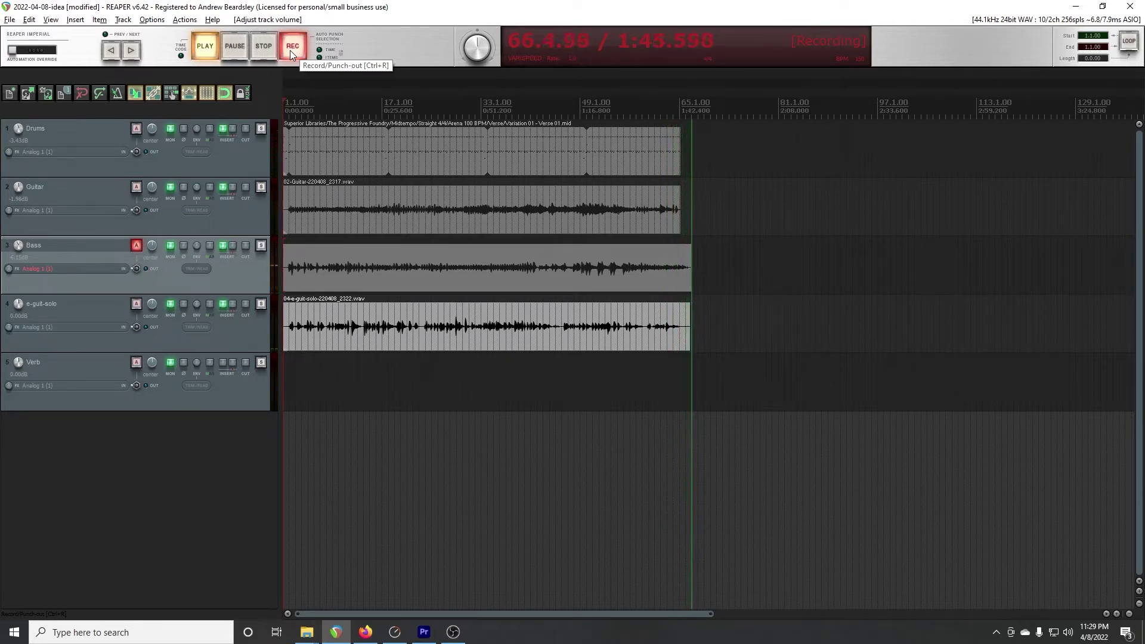
pyautogui.click(291, 47)
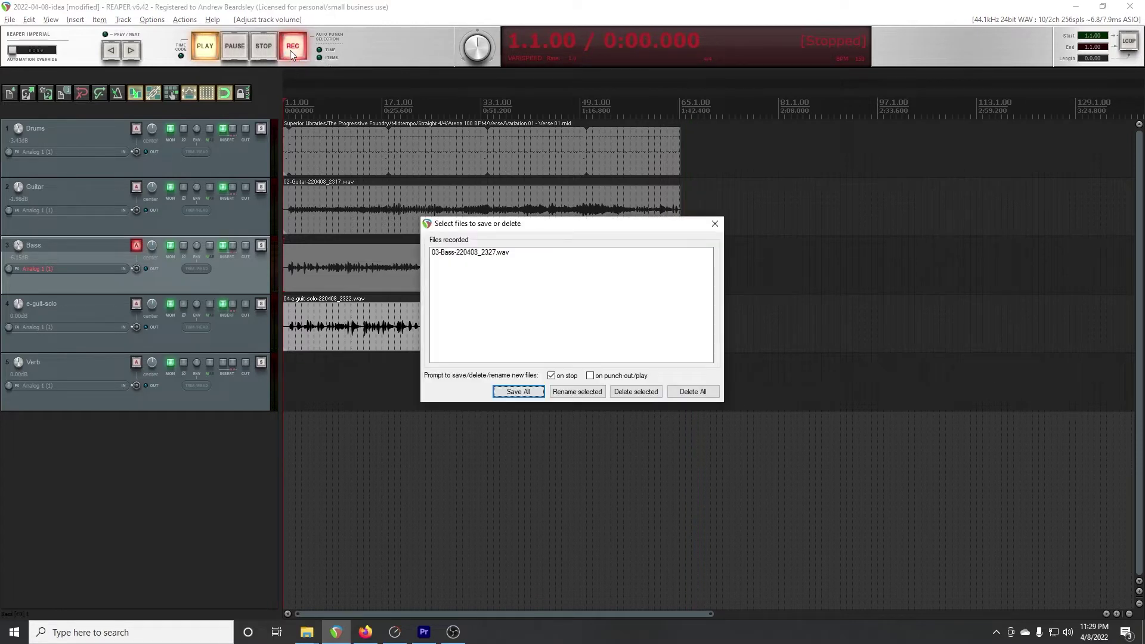
pyautogui.press('Return')
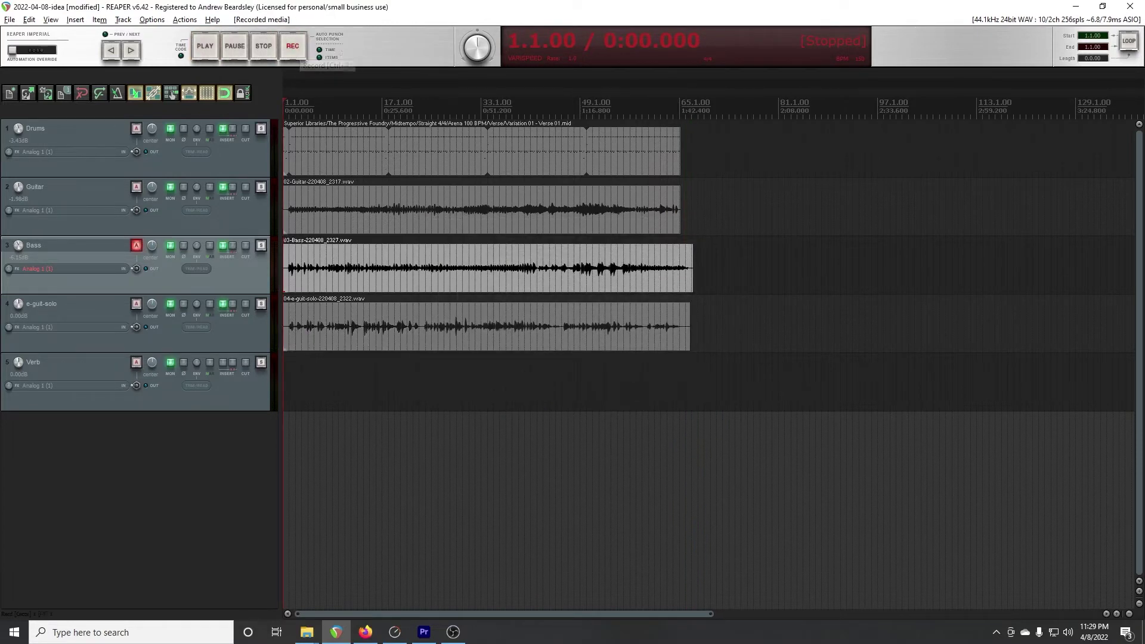
# - Disarm the Bass track and play the full arrangement from near the project start
pyautogui.hotkey('alt', 'Tab')
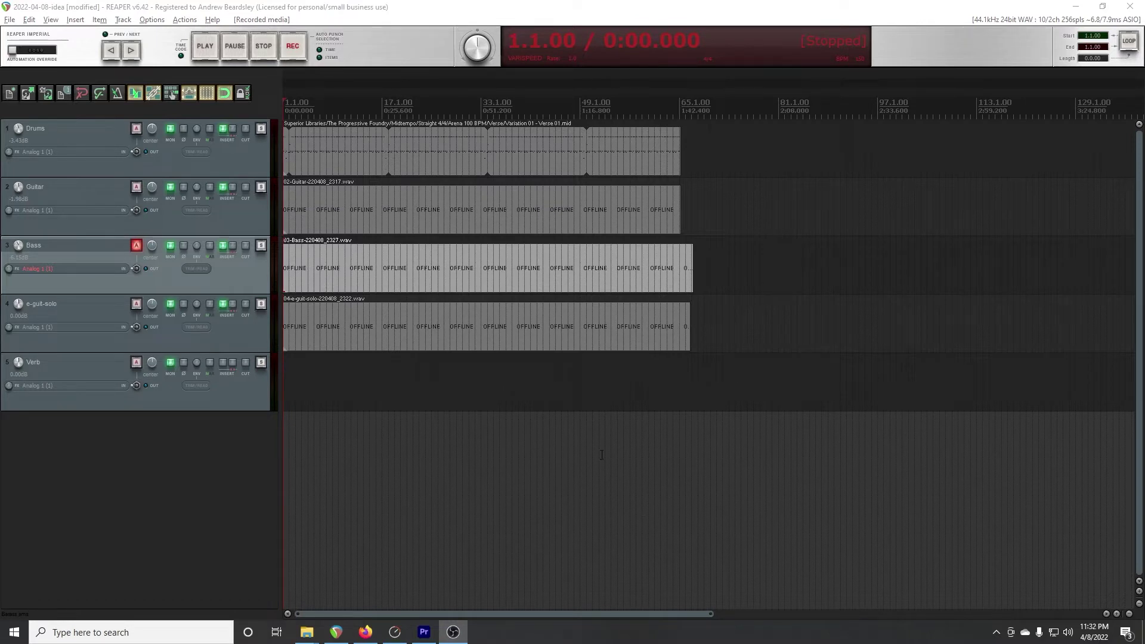
pyautogui.click(561, 444)
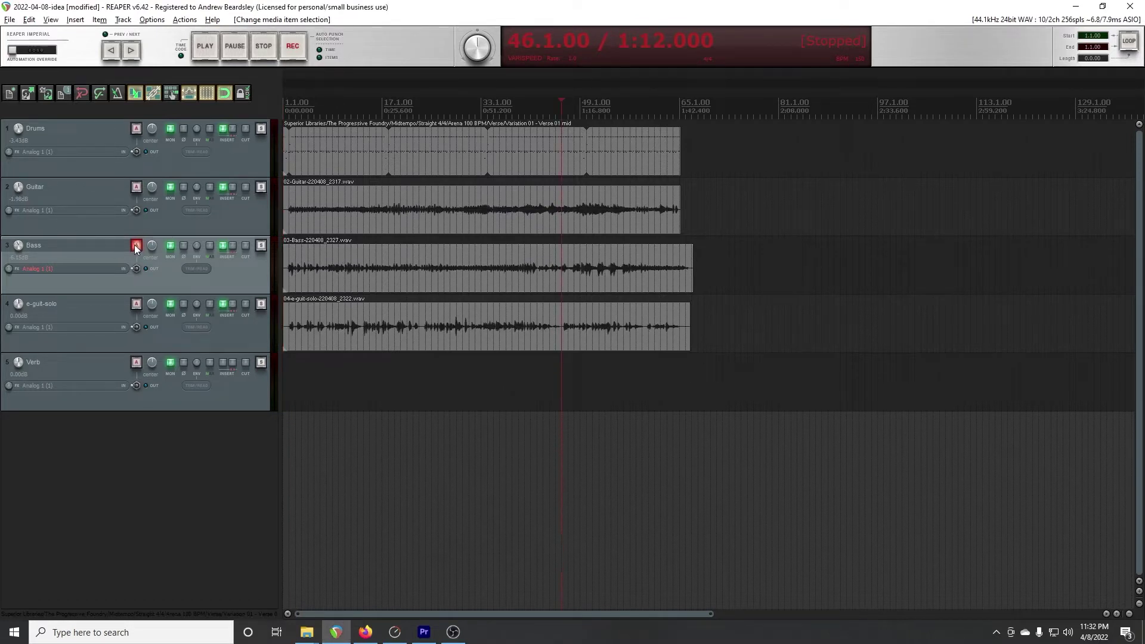
pyautogui.click(136, 247)
pyautogui.click(306, 356)
pyautogui.press('space')
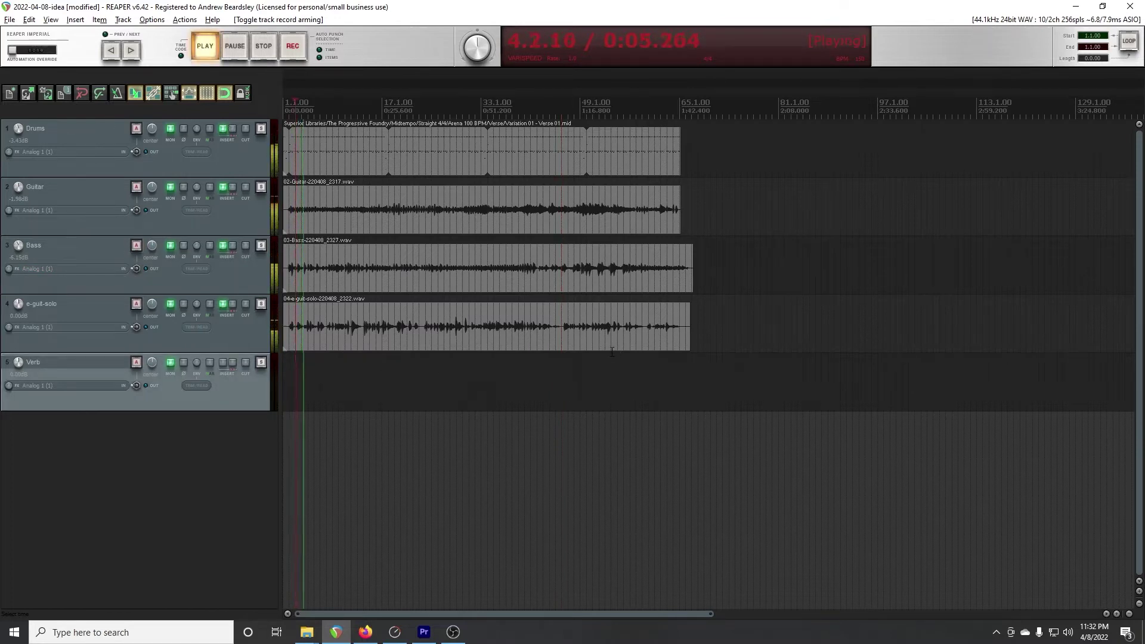
# - Lower the Drums, Guitar, Bass and e-guit-solo volumes together in the mixer, bringing e-guit-solo to -2.08 dB, and reset the master peak meter
pyautogui.hotkey('ctrl', 'm')
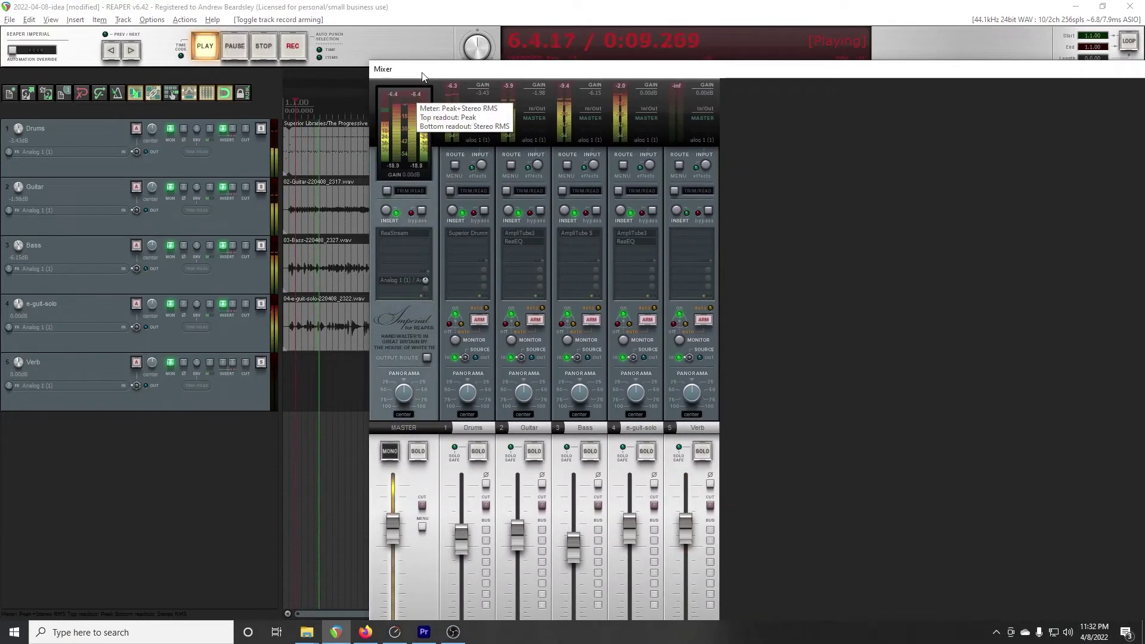
pyautogui.moveTo(427, 72); pyautogui.dragTo(335, 44)
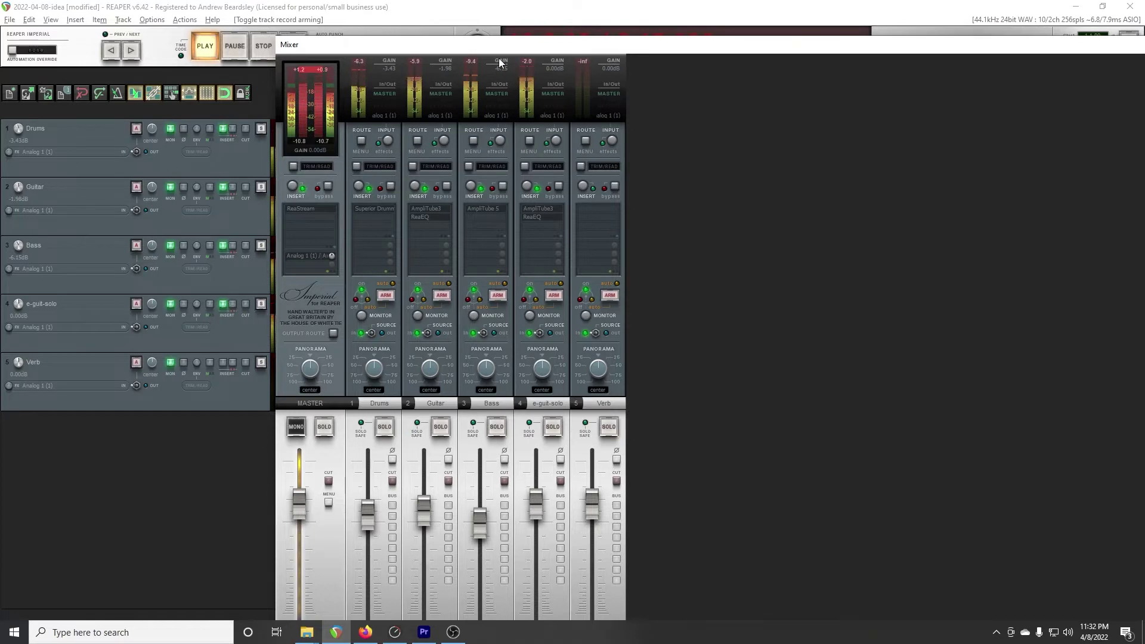
pyautogui.moveTo(498, 44); pyautogui.dragTo(462, 8)
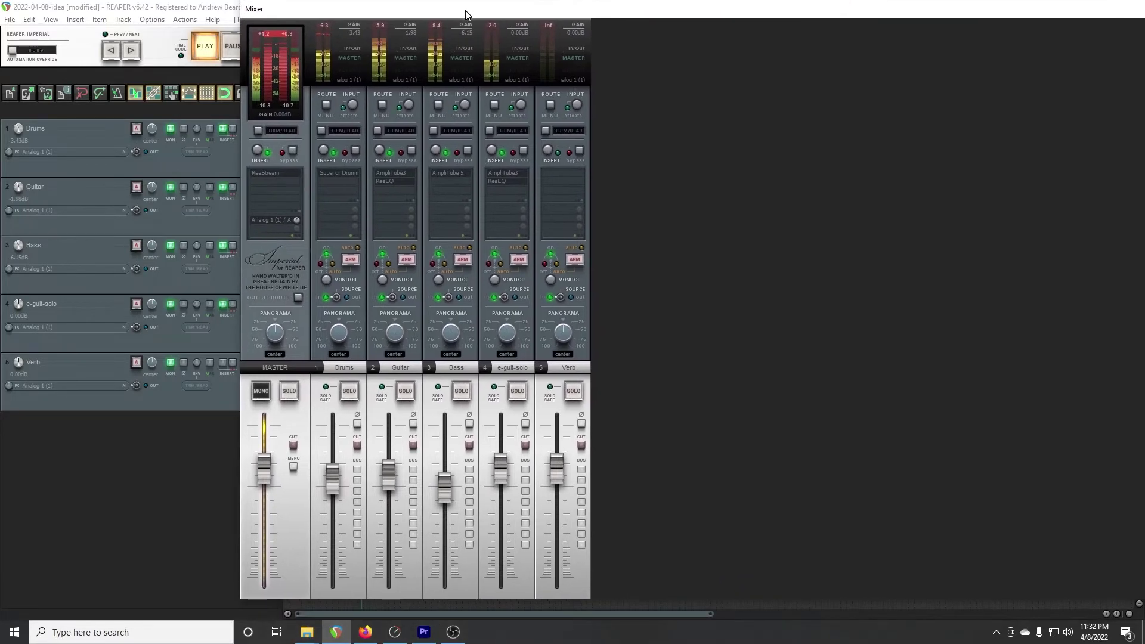
pyautogui.click(336, 563)
pyautogui.keyDown('ctrl'); pyautogui.click(391, 563); pyautogui.keyUp('ctrl')
pyautogui.keyDown('ctrl'); pyautogui.click(443, 557); pyautogui.keyUp('ctrl')
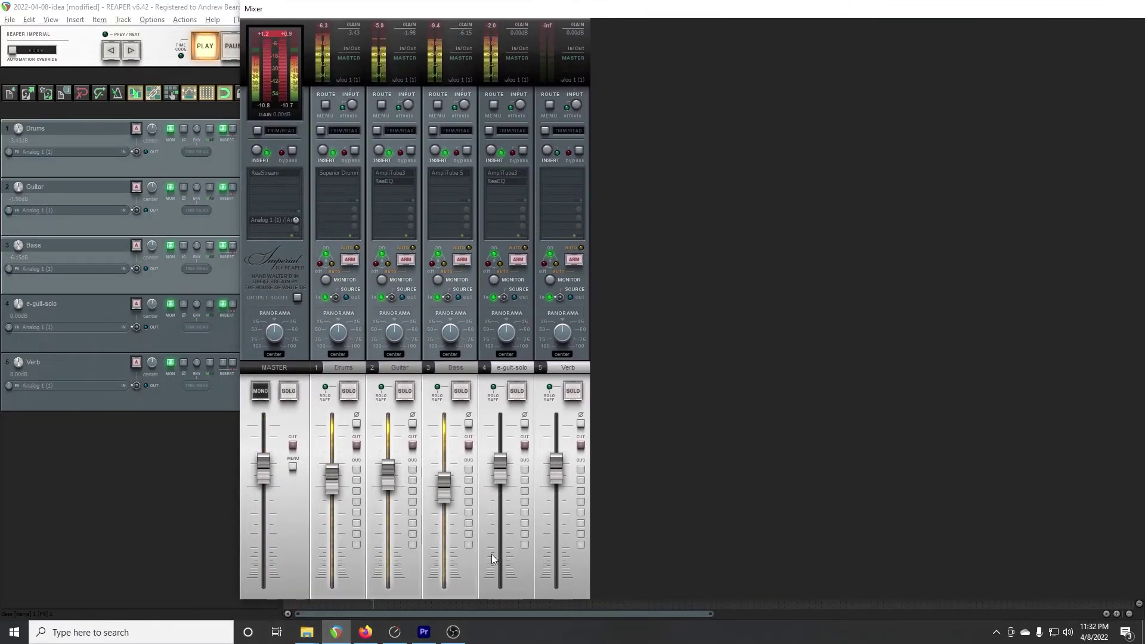
pyautogui.keyDown('ctrl'); pyautogui.click(496, 531); pyautogui.keyUp('ctrl')
pyautogui.moveTo(502, 472); pyautogui.dragTo(502, 478)
pyautogui.click(273, 36)
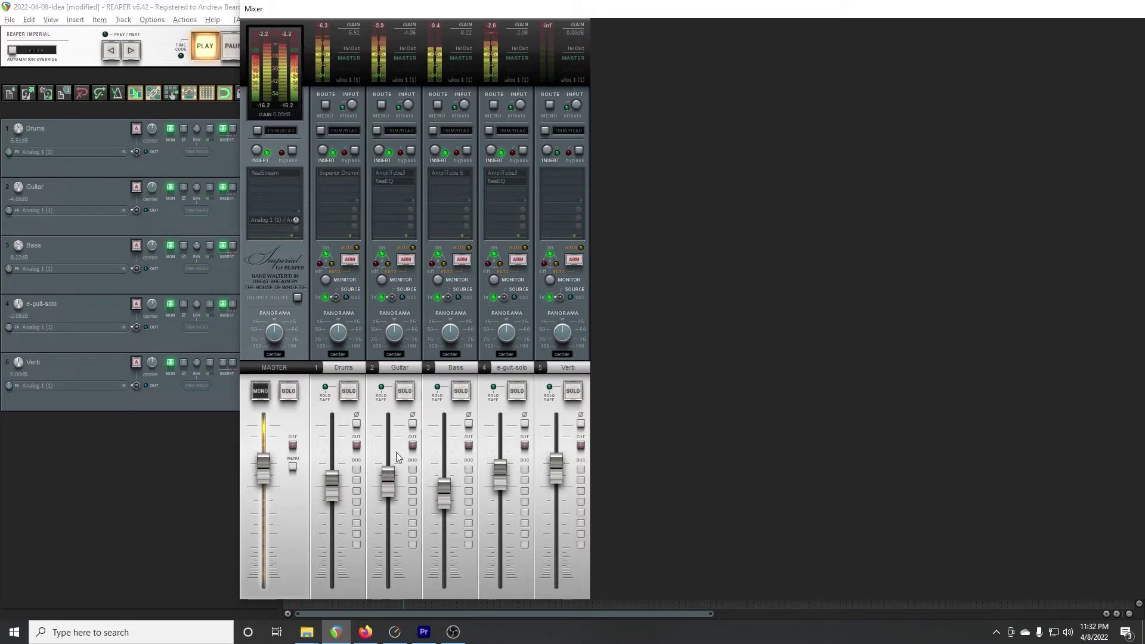
# - Set Guitar's volume to -5.07 dB, and lower the four instrument tracks together until e-guit-solo is at -3.24 dB
pyautogui.moveTo(389, 475); pyautogui.dragTo(388, 479)
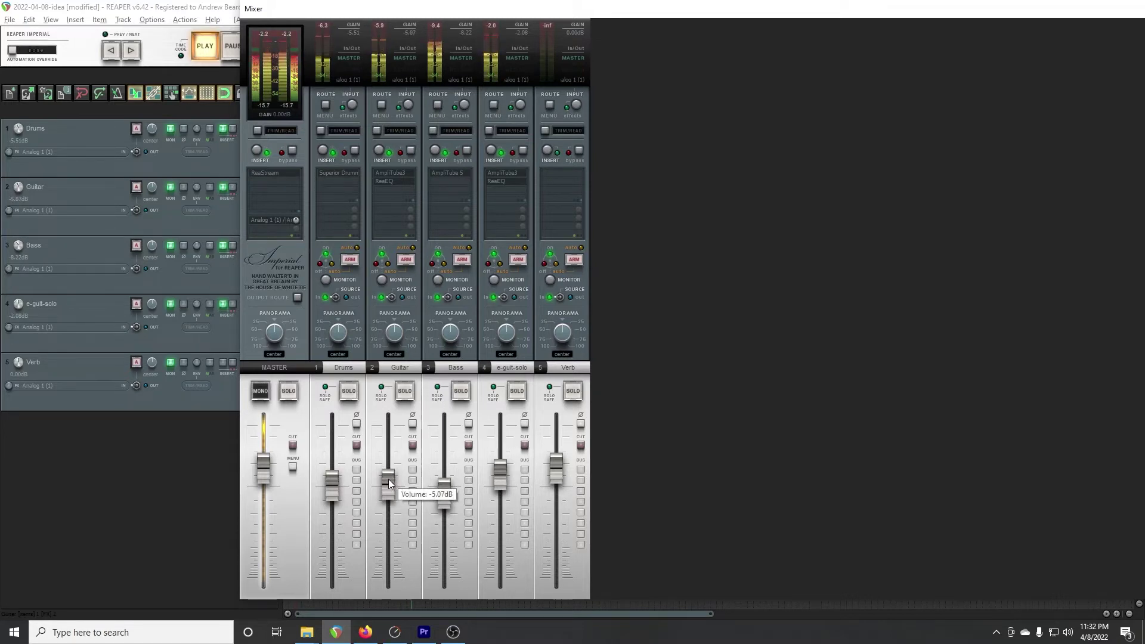
pyautogui.click(337, 563)
pyautogui.moveTo(388, 561); pyautogui.dragTo(496, 526)
pyautogui.moveTo(500, 484); pyautogui.dragTo(445, 512)
# - Move the Bass track between Drums and Guitar and set its volume to about -8.37 dB
pyautogui.click(450, 539)
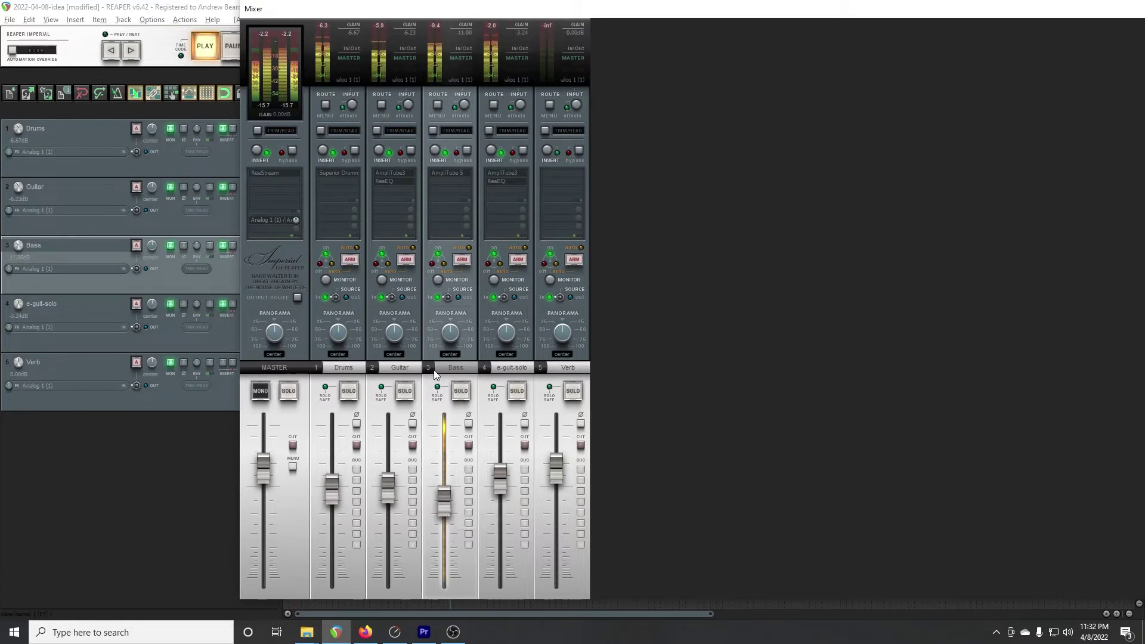
pyautogui.moveTo(434, 370); pyautogui.dragTo(382, 372)
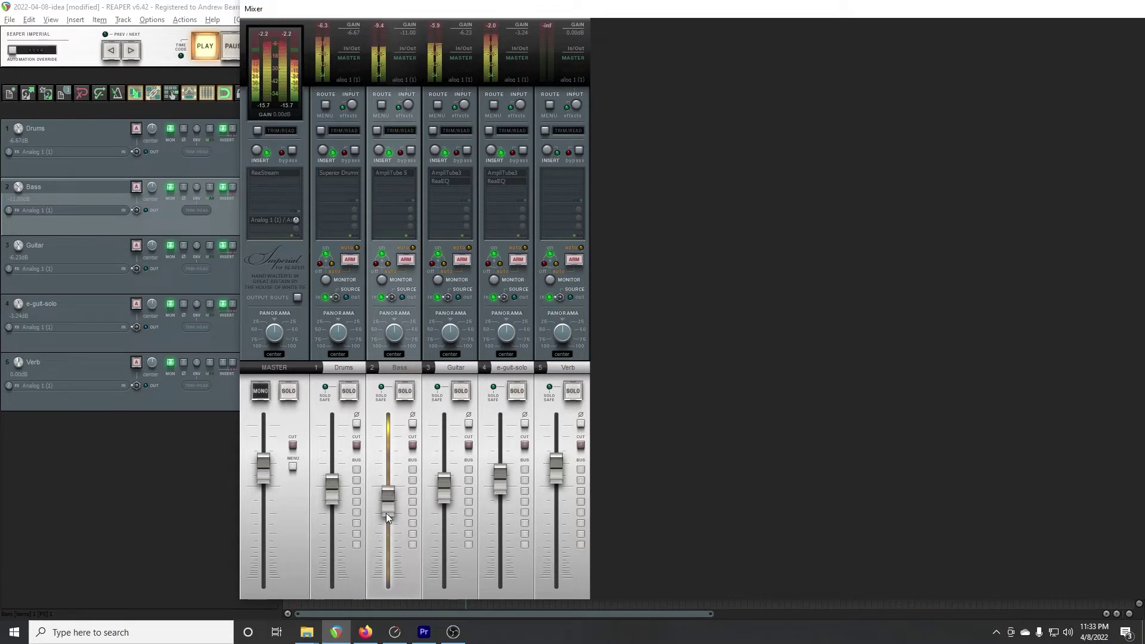
pyautogui.scroll(2, 389, 506)
pyautogui.moveTo(389, 506); pyautogui.dragTo(390, 501)
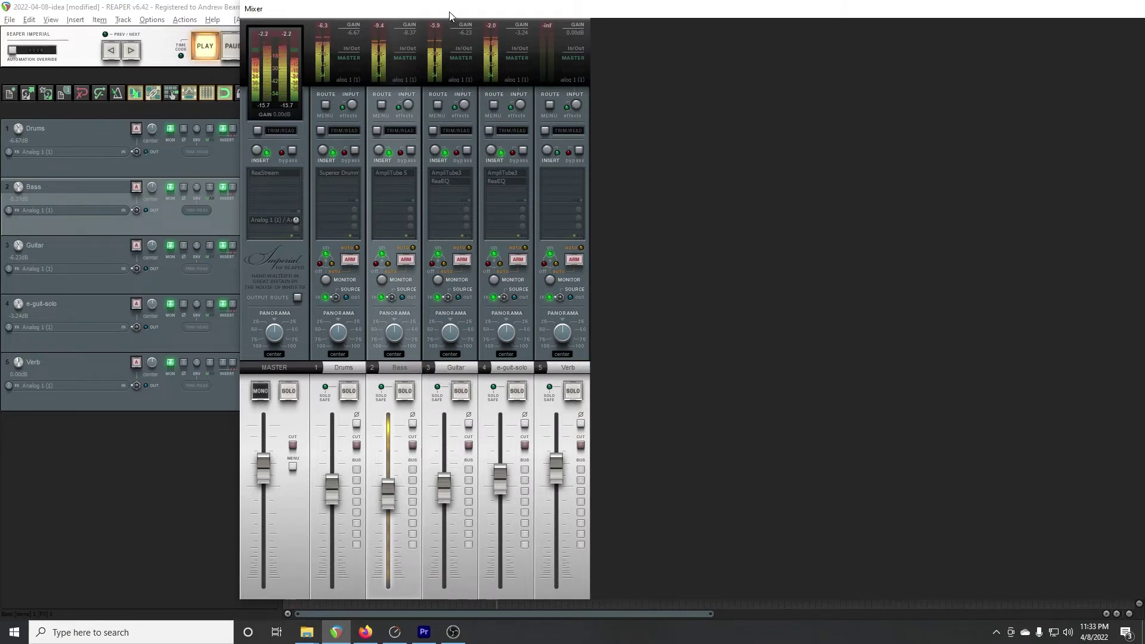
# - Reset the master peak meter, recheck the mix level, and stop playback at measure 30
pyautogui.click(279, 34)
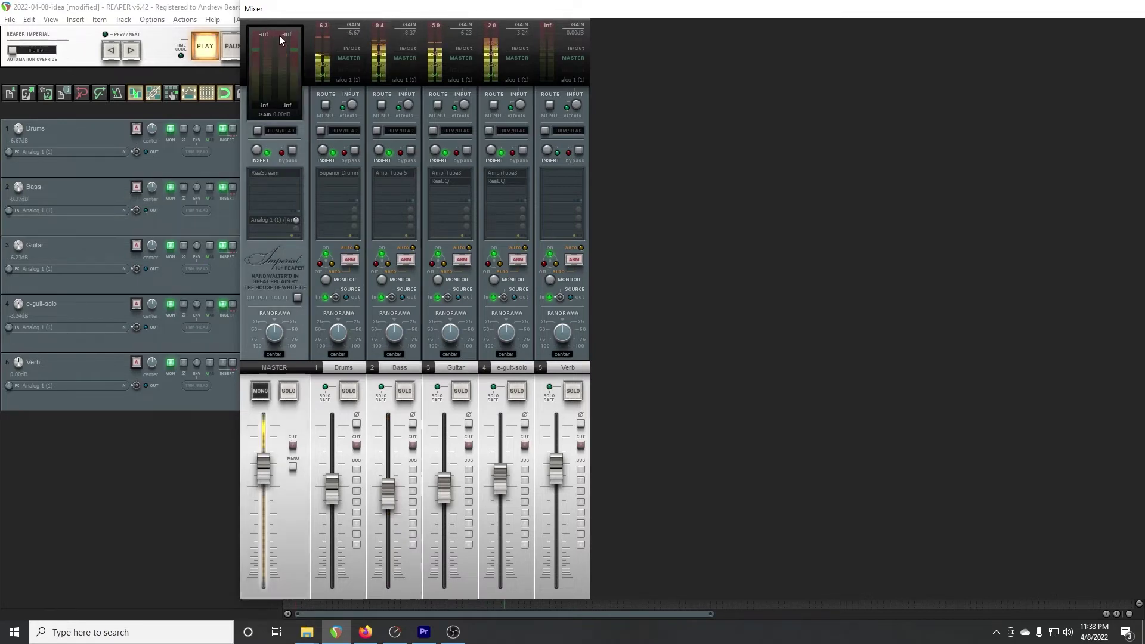
pyautogui.moveTo(401, 3); pyautogui.dragTo(1144, 12)
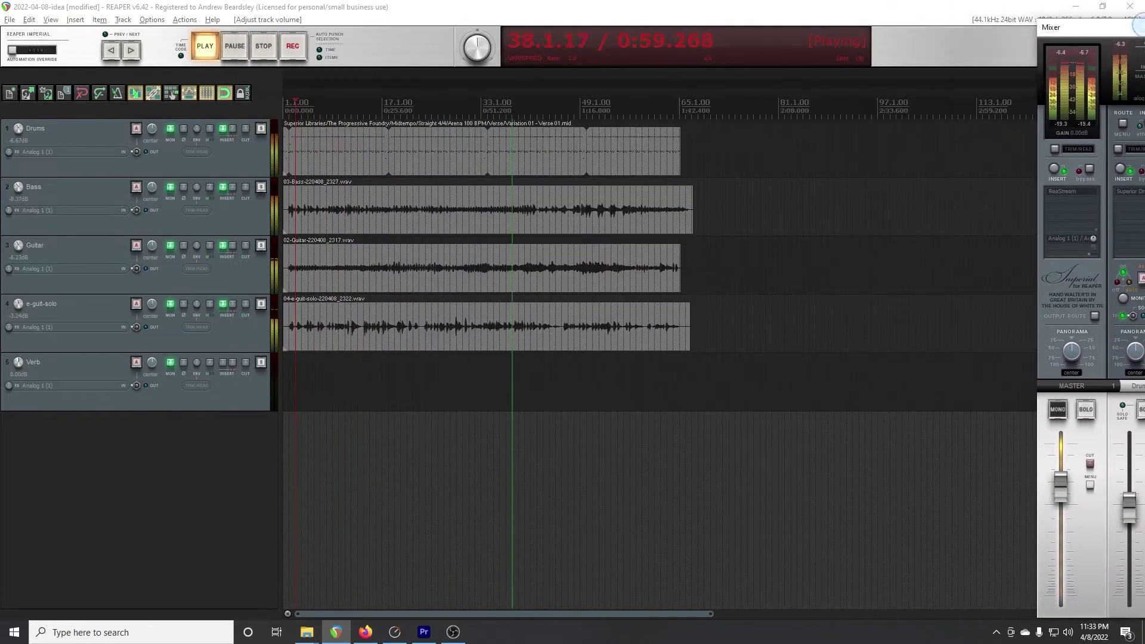
pyautogui.click(448, 374)
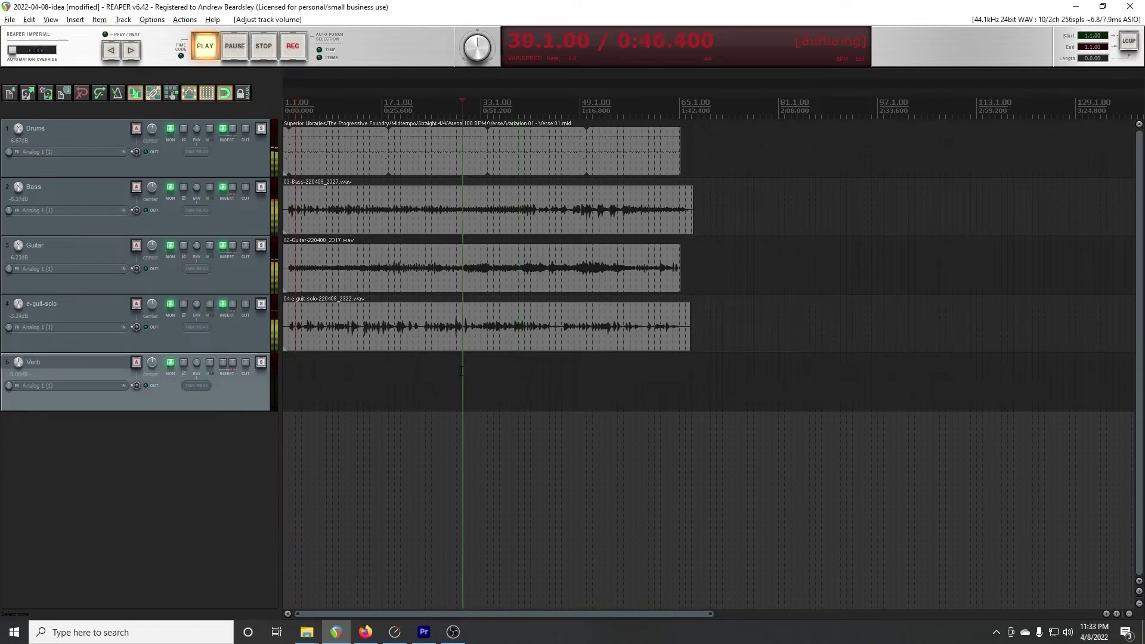
pyautogui.press('space')
# - Insert a new track below e-guit-solo and name it "Piano"
pyautogui.click(253, 339)
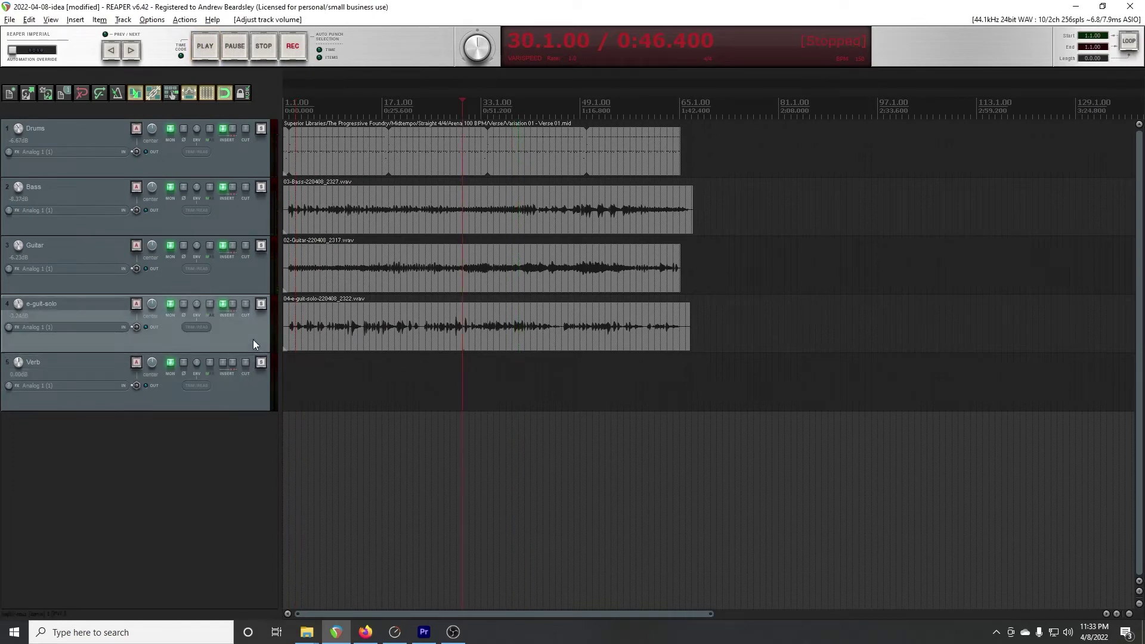
pyautogui.hotkey('ctrl', 't')
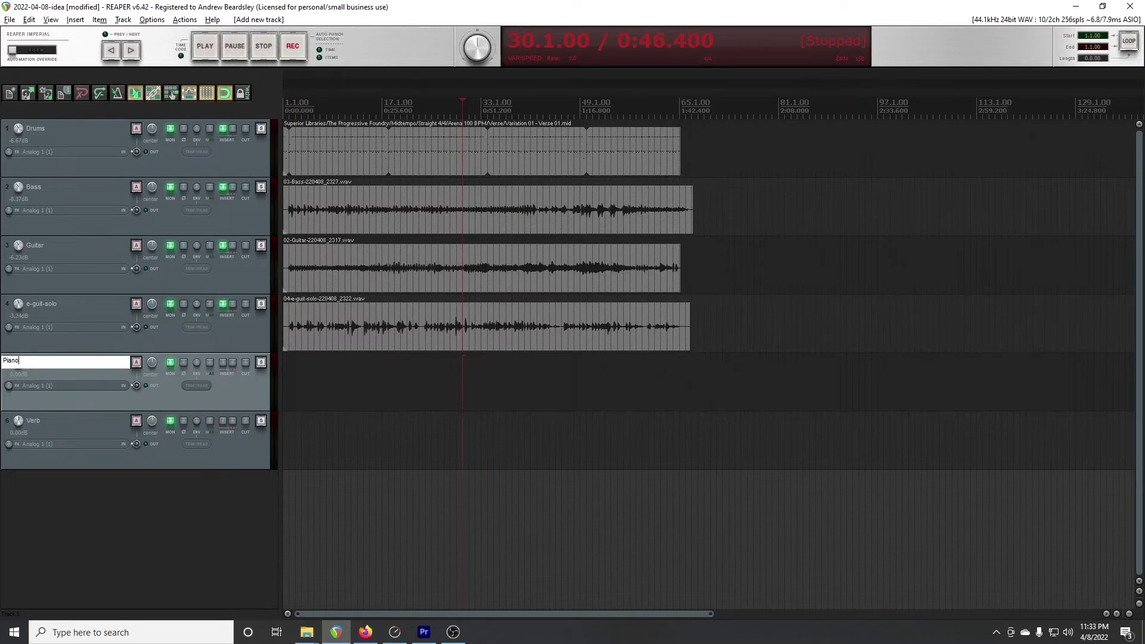
pyautogui.press('Return')
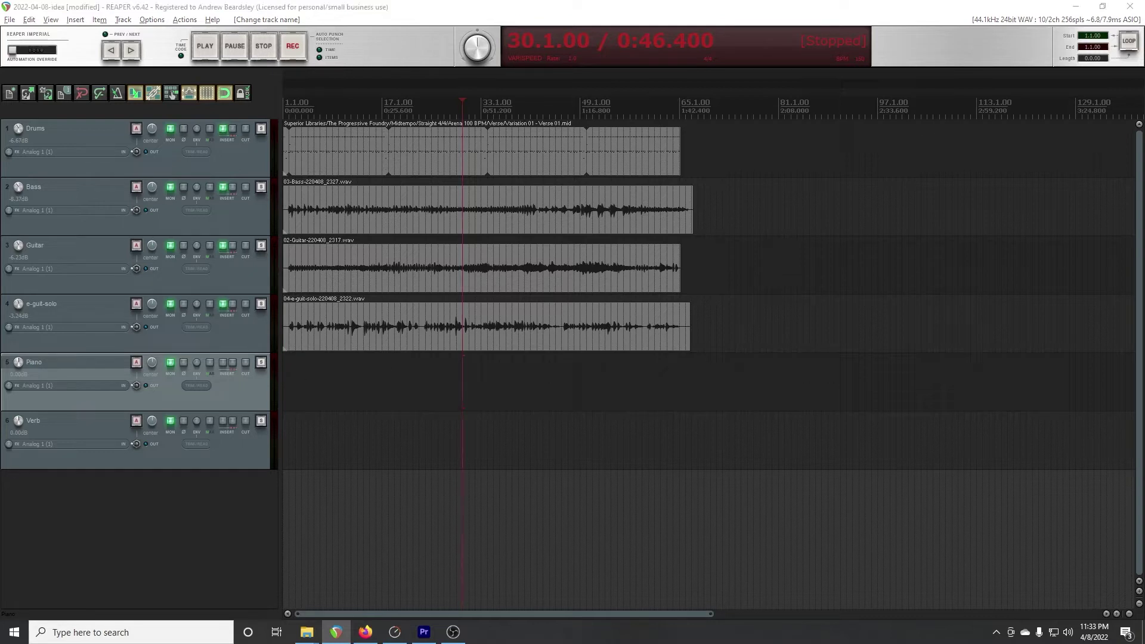
# - Try moving the Piano track above Drums, play briefly from measure 28, and undo the reordering
pyautogui.hotkey('ctrl', 'alt', 'Up')
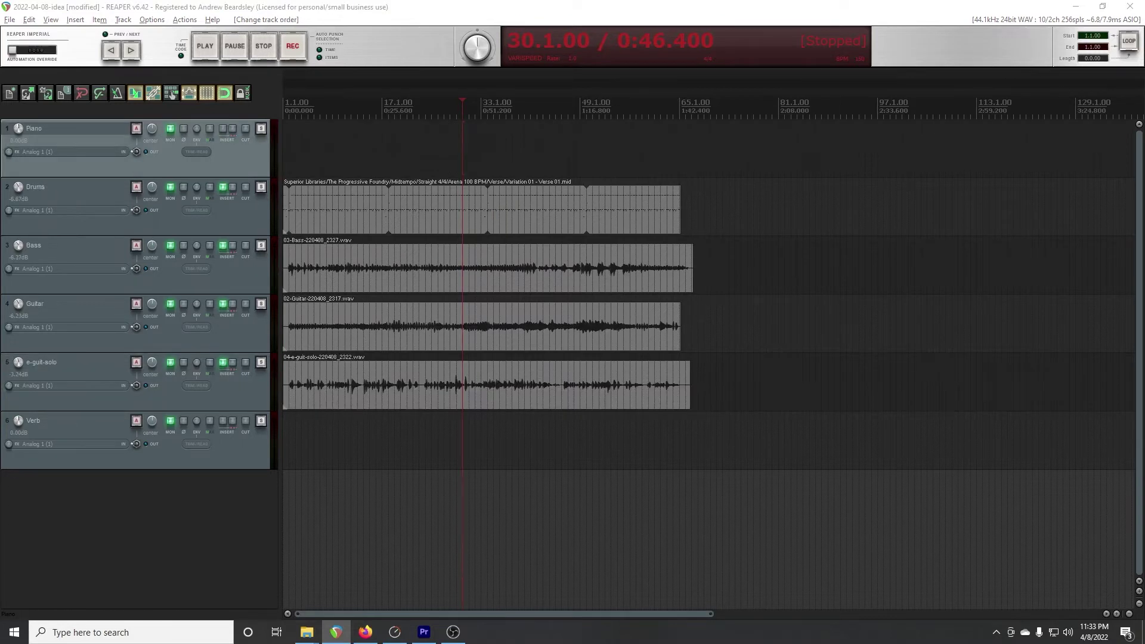
pyautogui.click(451, 145)
pyautogui.press('space')
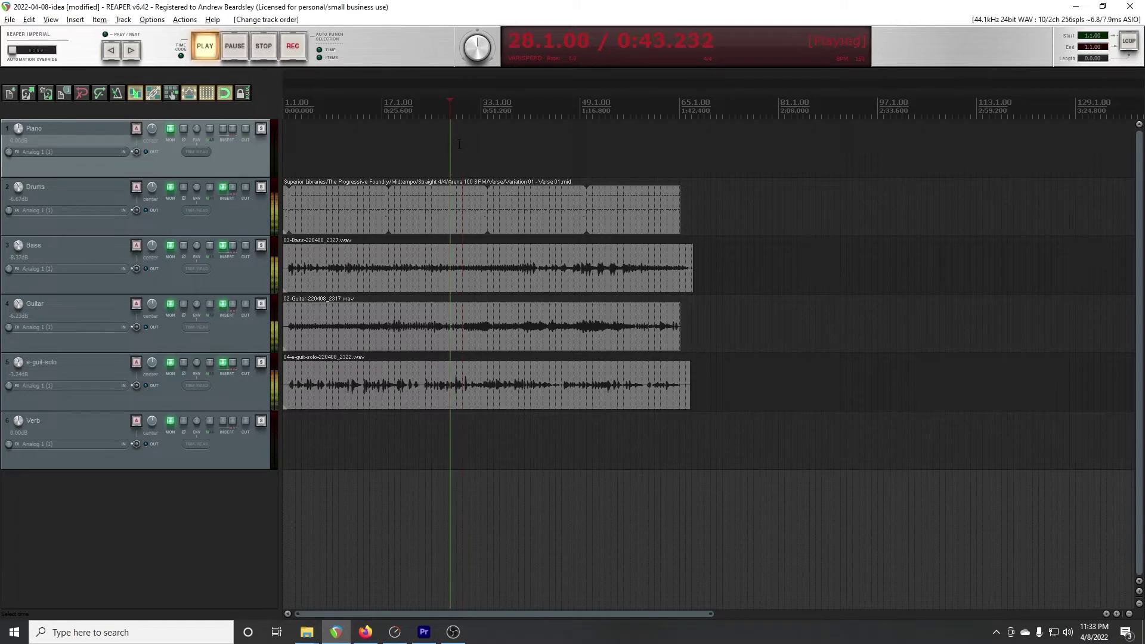
pyautogui.press('space')
pyautogui.hotkey('ctrl', 'm')
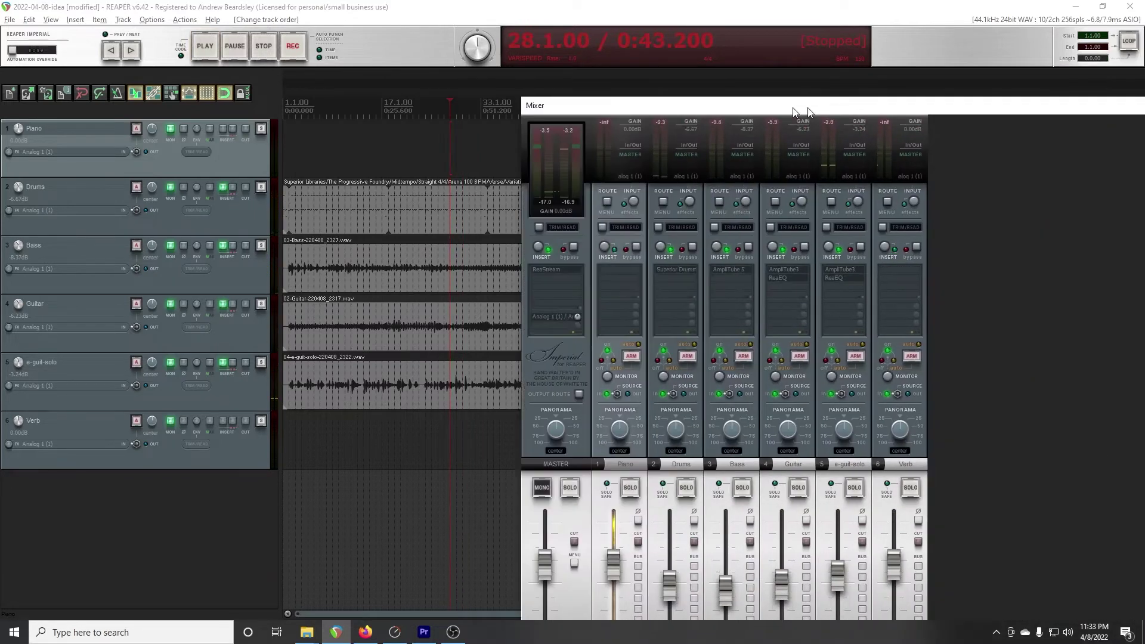
pyautogui.moveTo(809, 106); pyautogui.dragTo(539, 56)
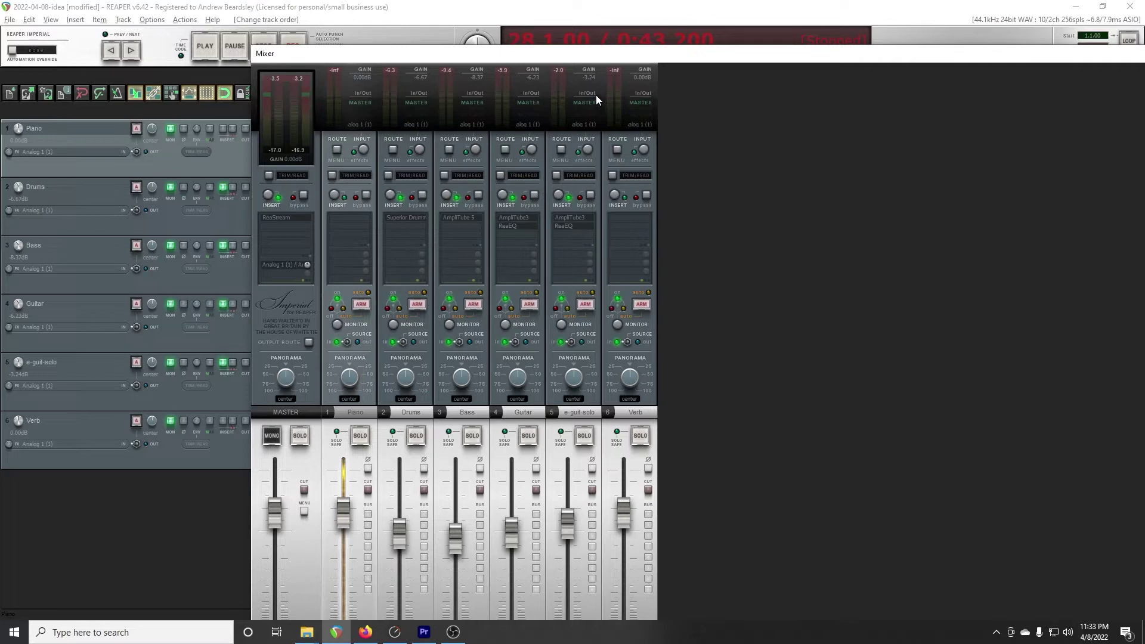
pyautogui.moveTo(582, 74); pyautogui.dragTo(787, 87)
pyautogui.hotkey('ctrl', 'm')
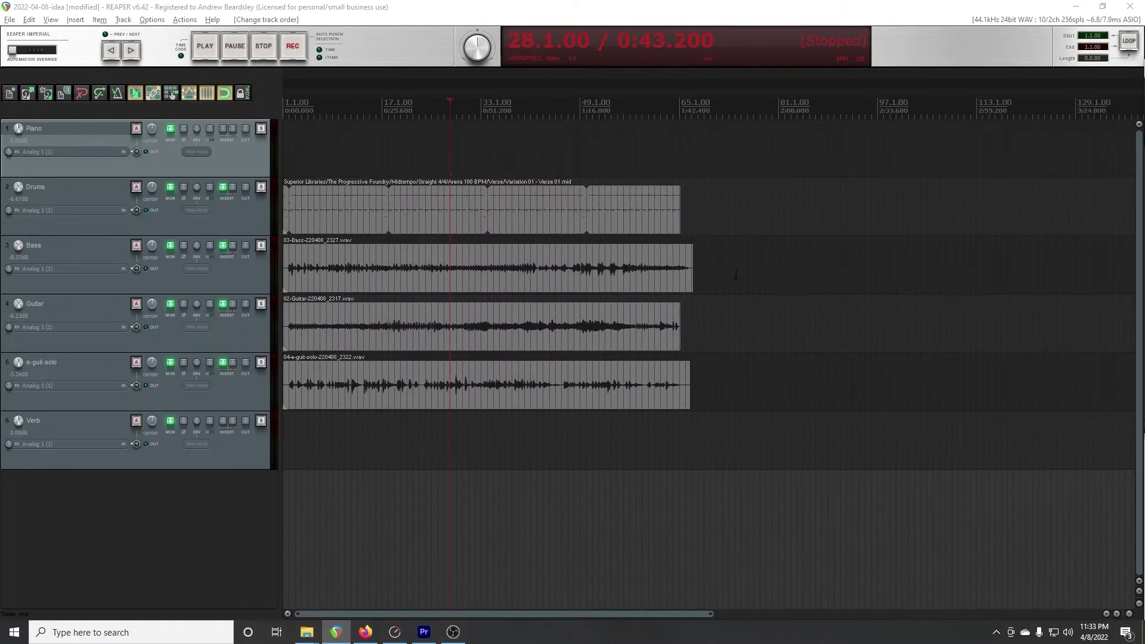
pyautogui.click(778, 274)
pyautogui.hotkey('ctrl', 'z')
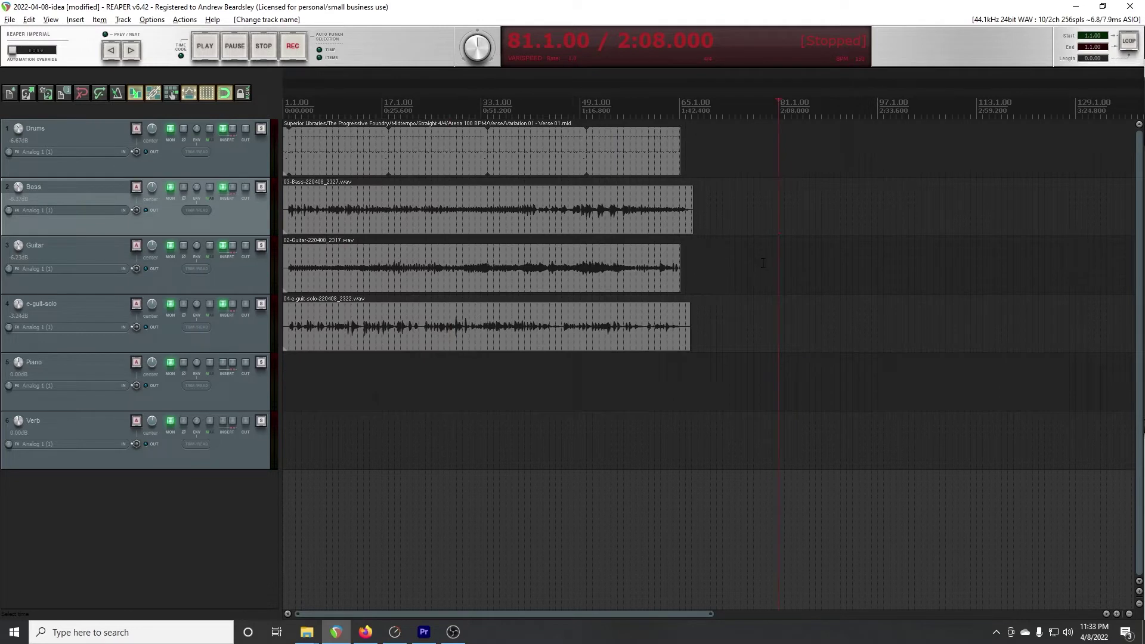
# - Open the mixer and add the Kontakt 5 (8 out) instrument to the Piano track
pyautogui.hotkey('ctrl', 'm')
pyautogui.moveTo(1118, 78); pyautogui.dragTo(701, 55)
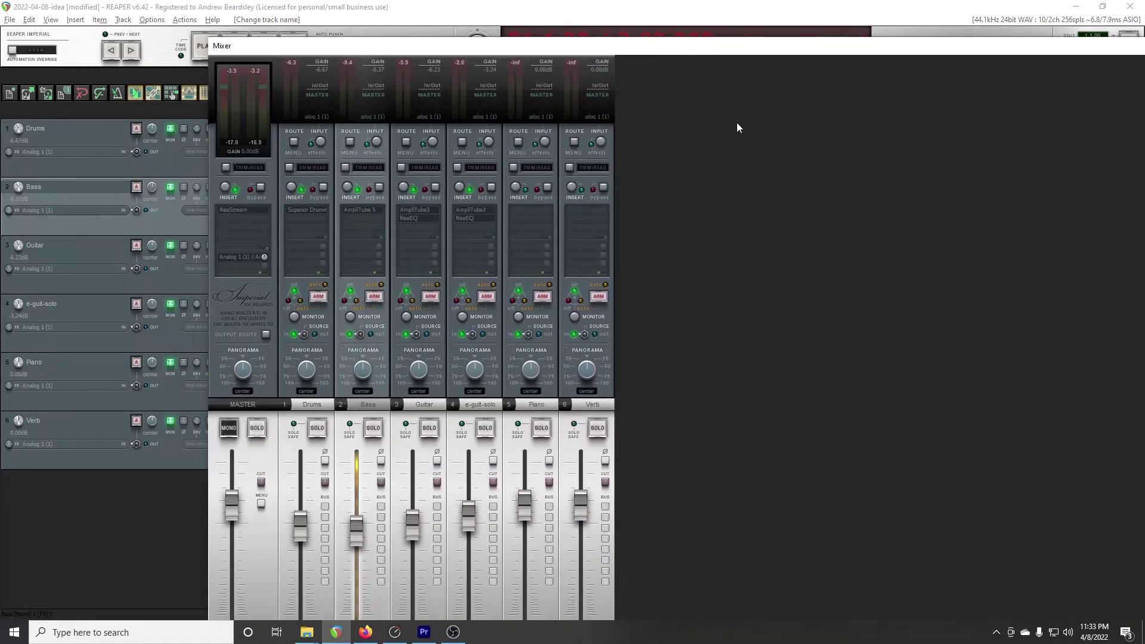
pyautogui.doubleClick(538, 209)
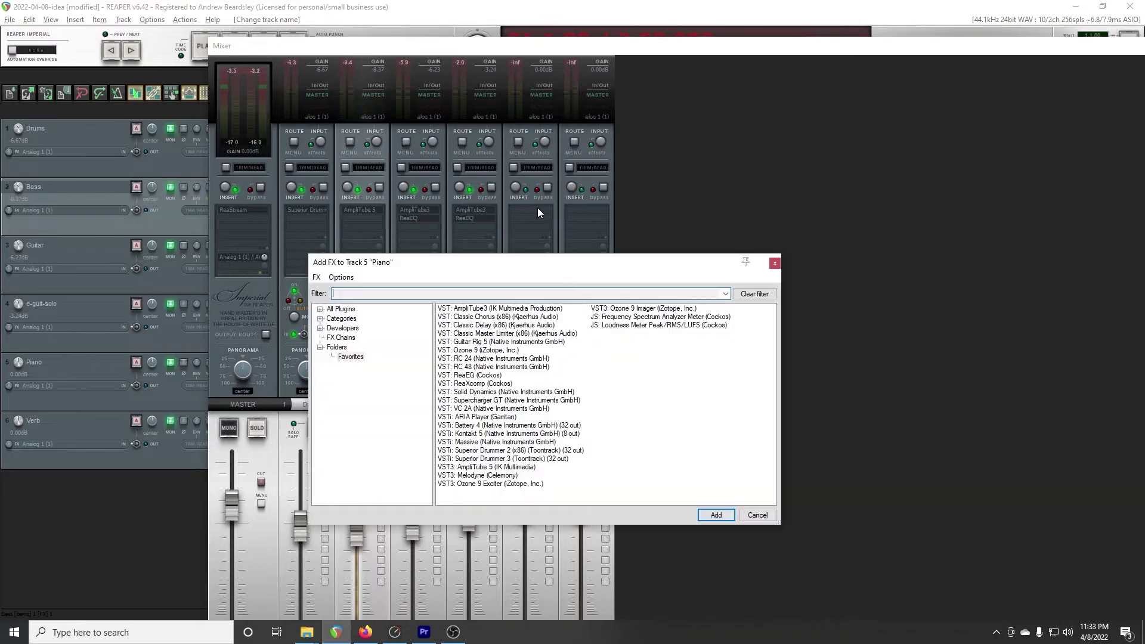
pyautogui.click(511, 434)
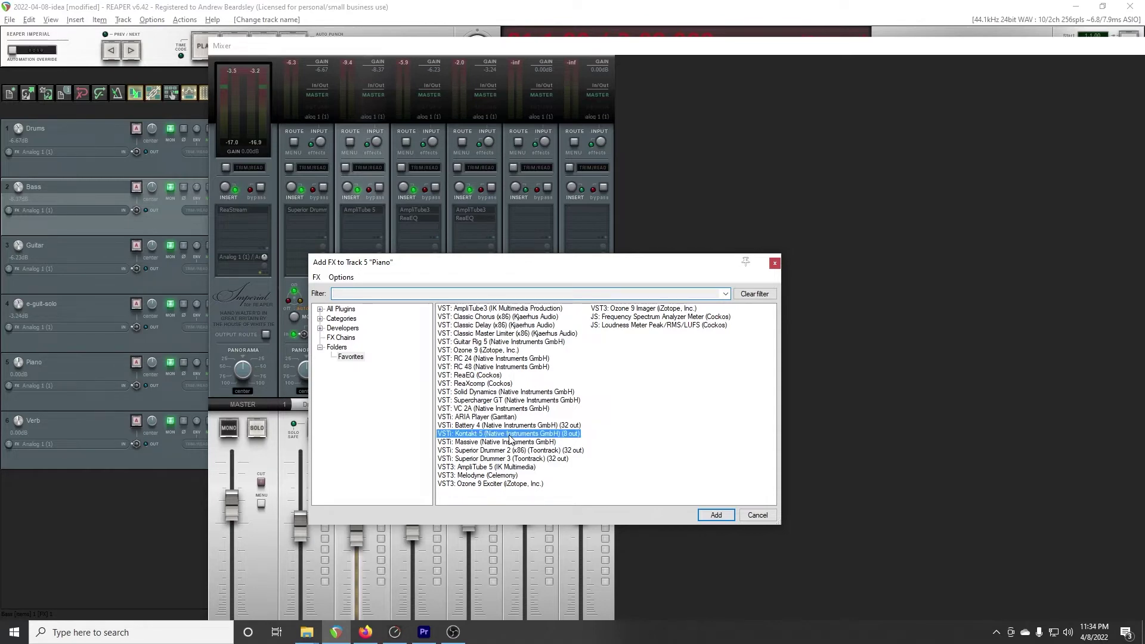
pyautogui.doubleClick(510, 434)
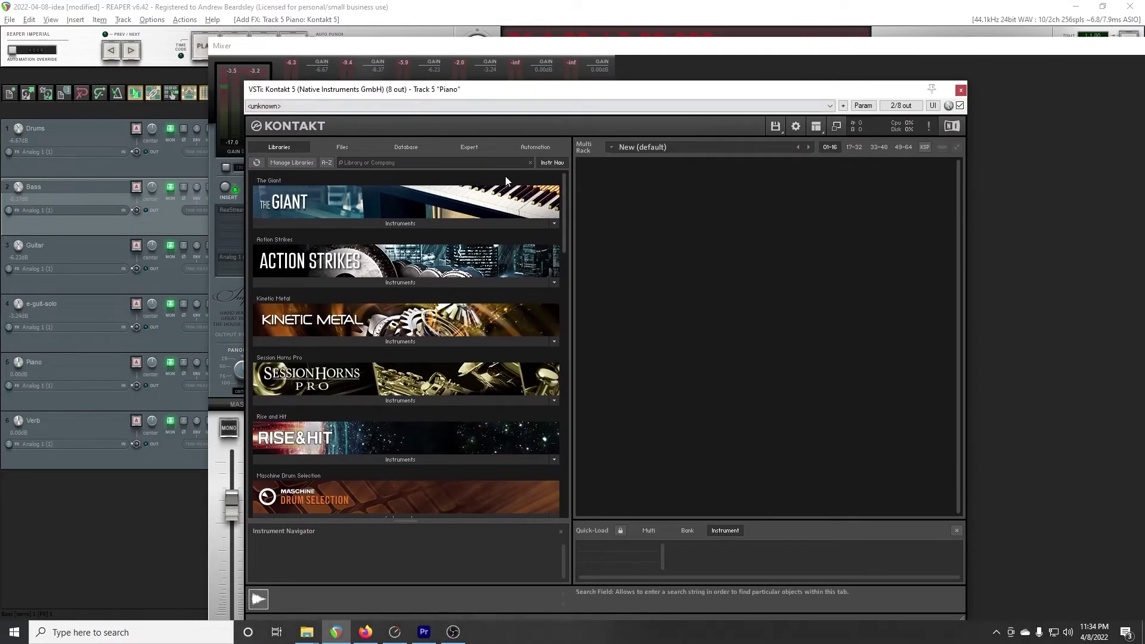
# - Load Green Onions.nki from the Vintage Organs library's classic rock instruments into Kontakt
pyautogui.moveTo(566, 217); pyautogui.dragTo(569, 363)
pyautogui.click(396, 397)
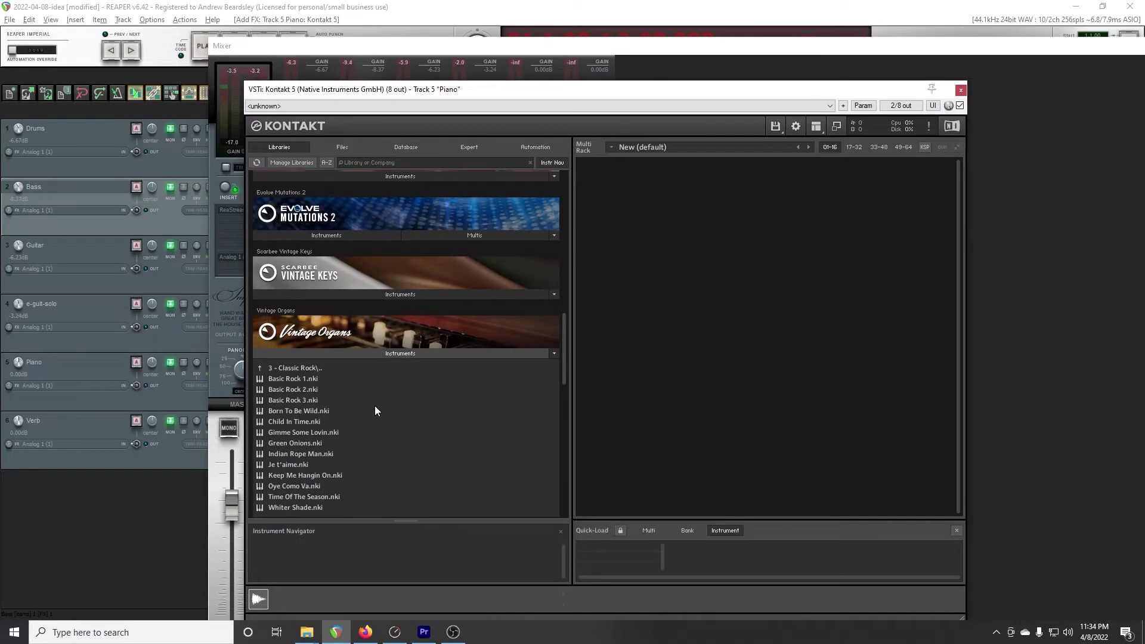
pyautogui.click(310, 448)
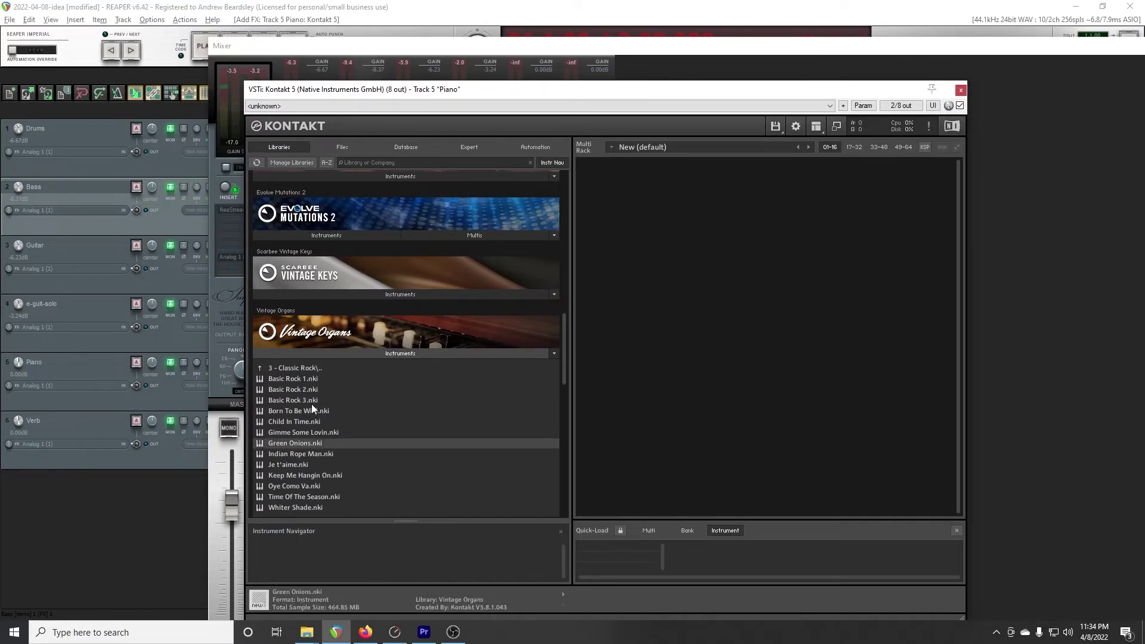
pyautogui.doubleClick(301, 443)
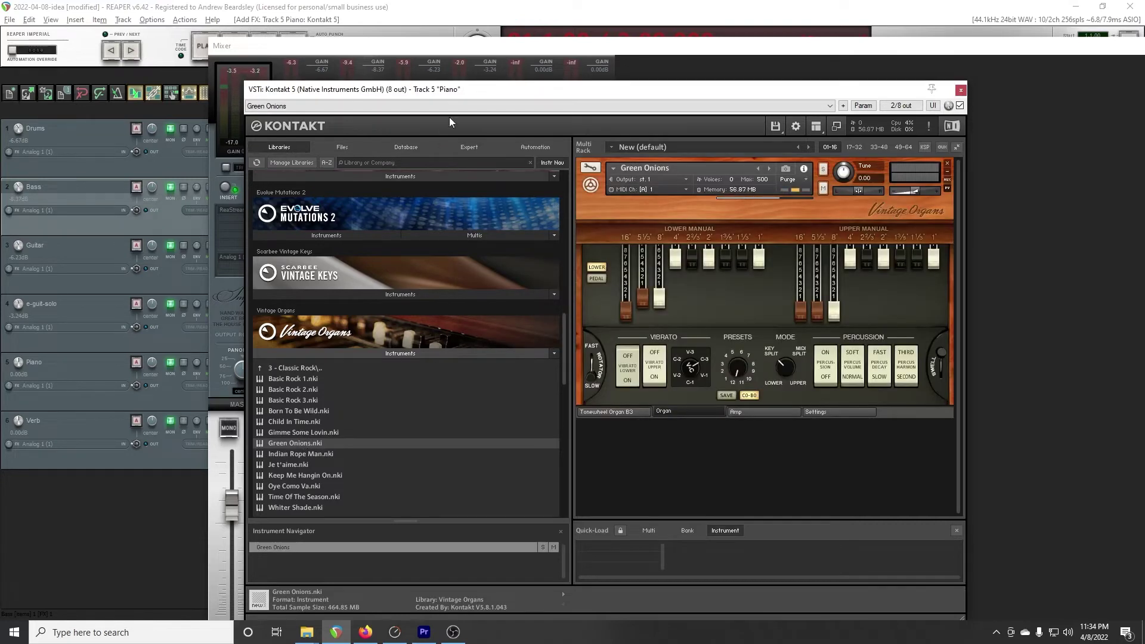
# - Set the Piano track's input to MIDI from FF800 Midi Port 1 on all channels and arm it for recording
pyautogui.moveTo(464, 94); pyautogui.dragTo(961, 92)
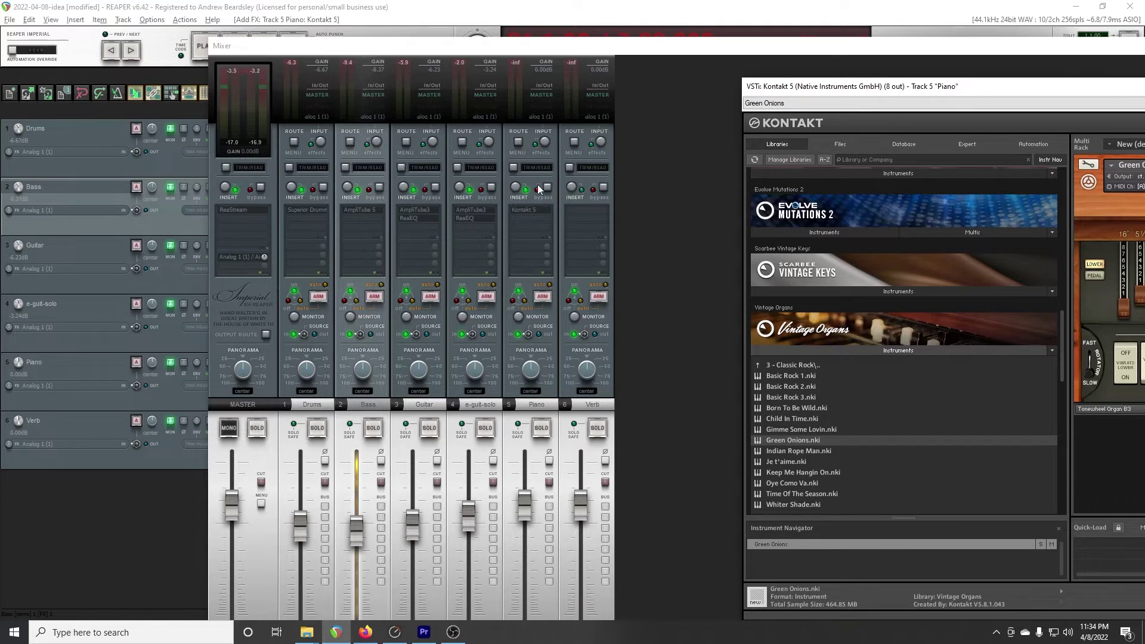
pyautogui.click(544, 118)
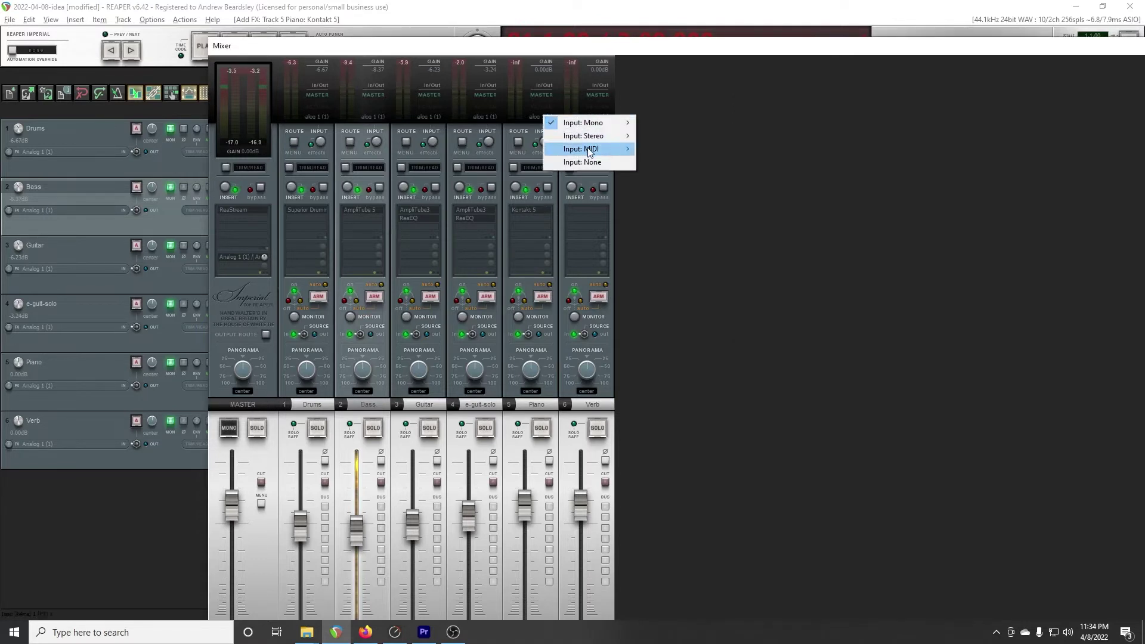
pyautogui.moveTo(593, 150)
pyautogui.moveTo(716, 149)
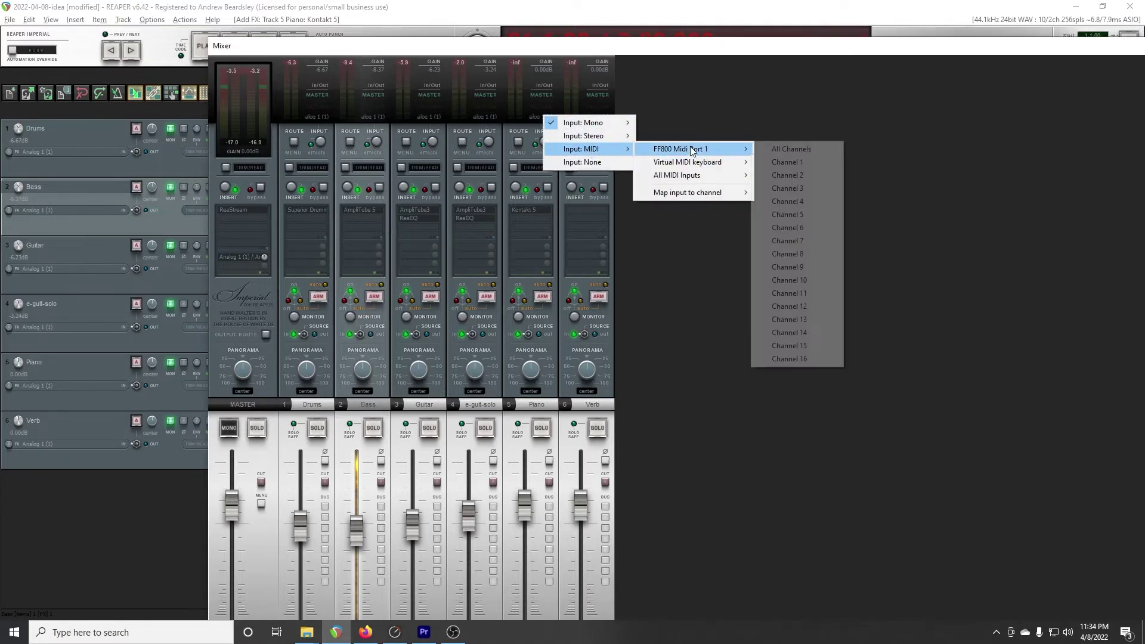
pyautogui.click(786, 148)
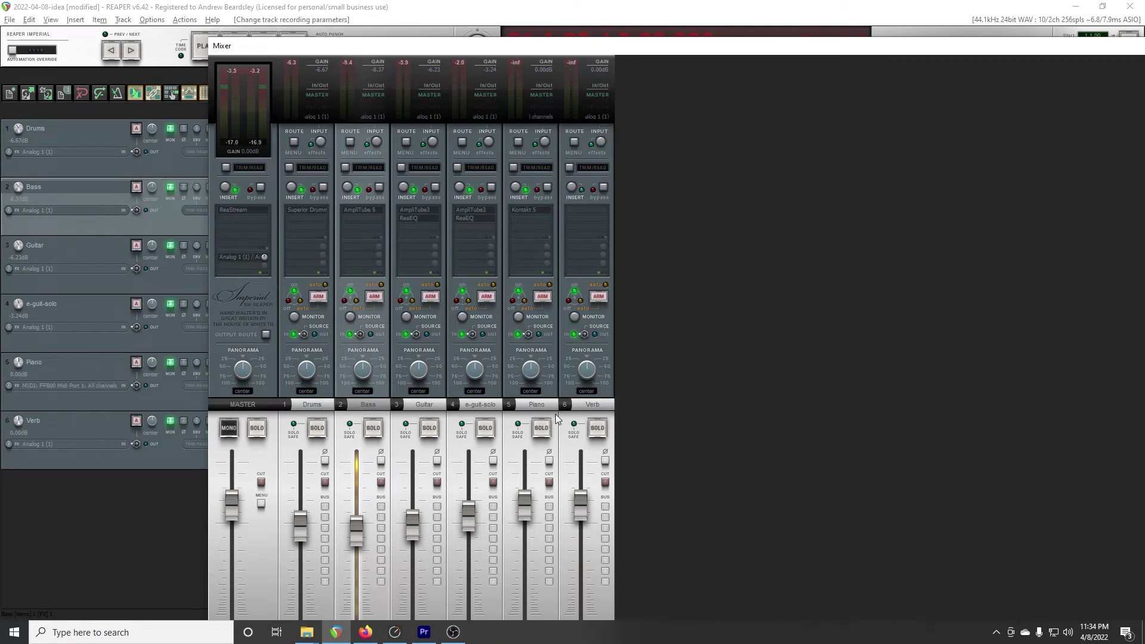
pyautogui.click(543, 297)
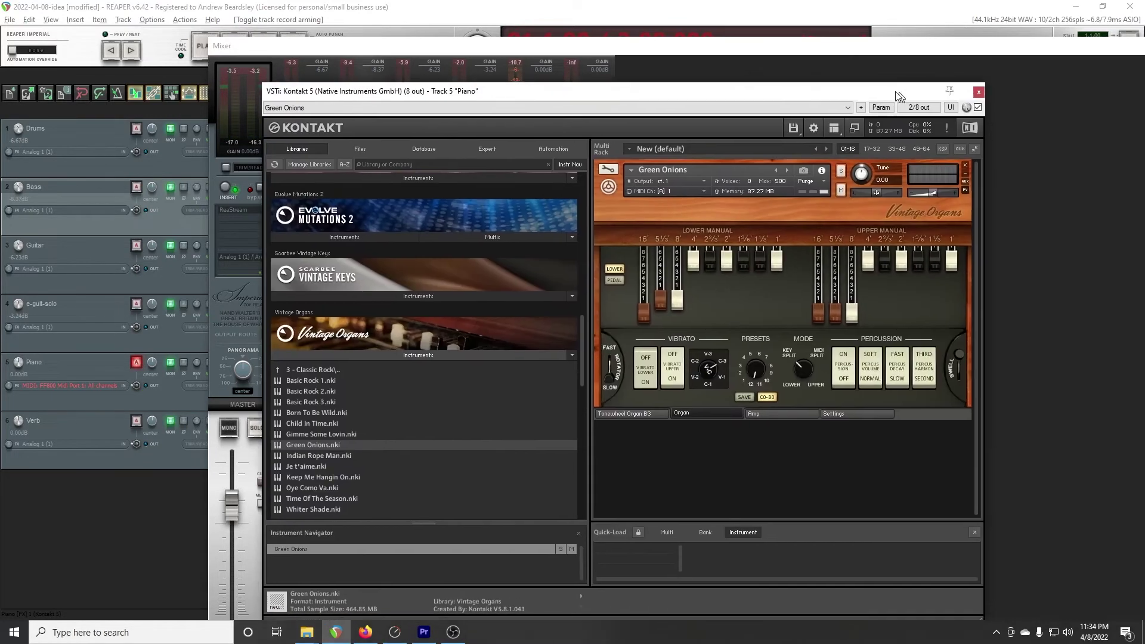
# - Replace the Green Onions organ with Je t'aime.nki to try its sound, and remove it from the rack
pyautogui.click(932, 163)
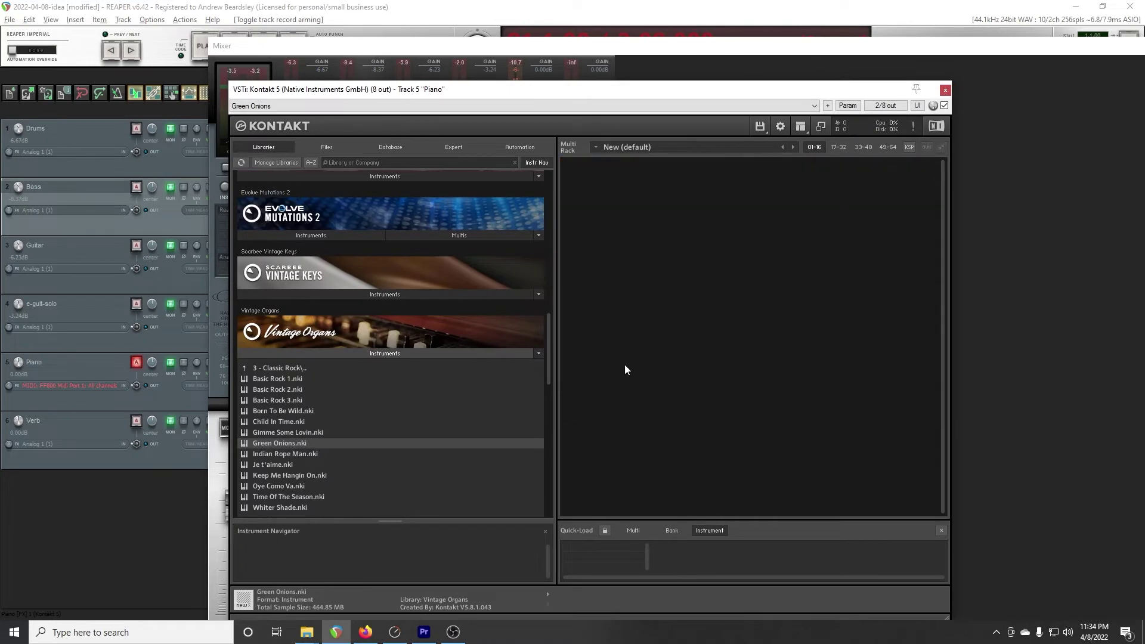
pyautogui.doubleClick(273, 464)
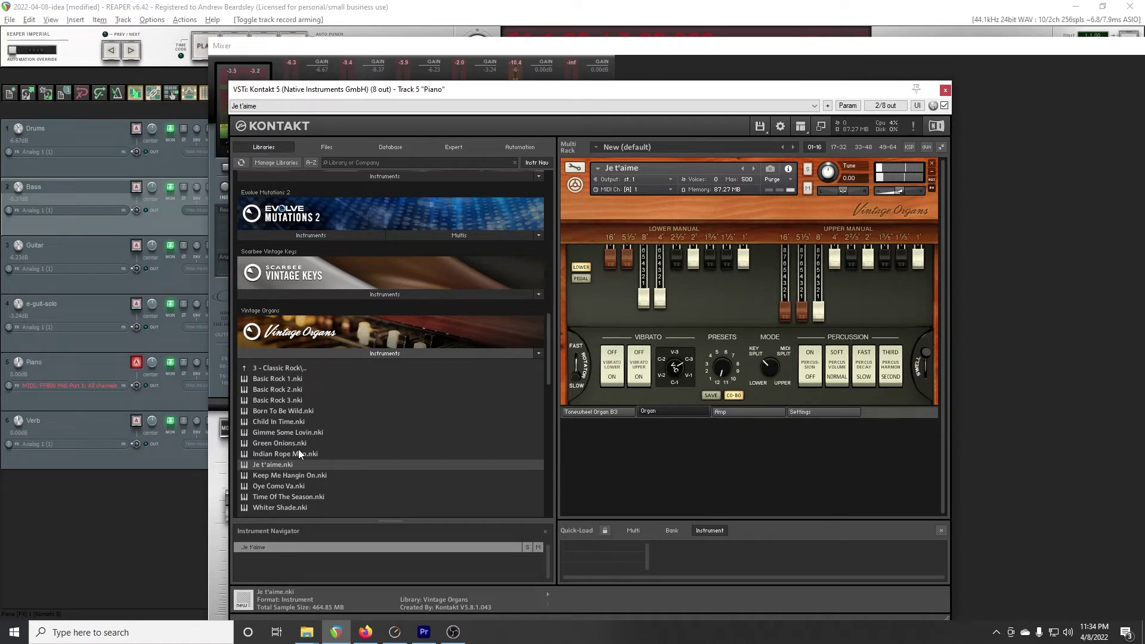
pyautogui.click(932, 164)
# - Load Time Of The Season.nki from Vintage Organs and raise the Drive of its tube amplifier
pyautogui.scroll(-1, 392, 446)
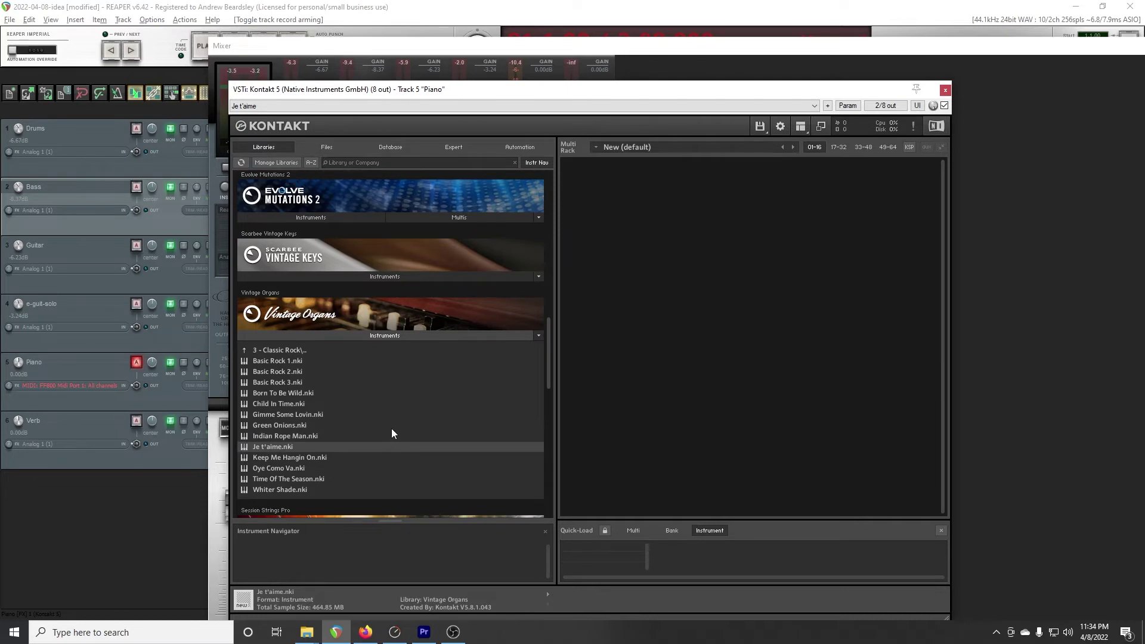
pyautogui.doubleClick(310, 478)
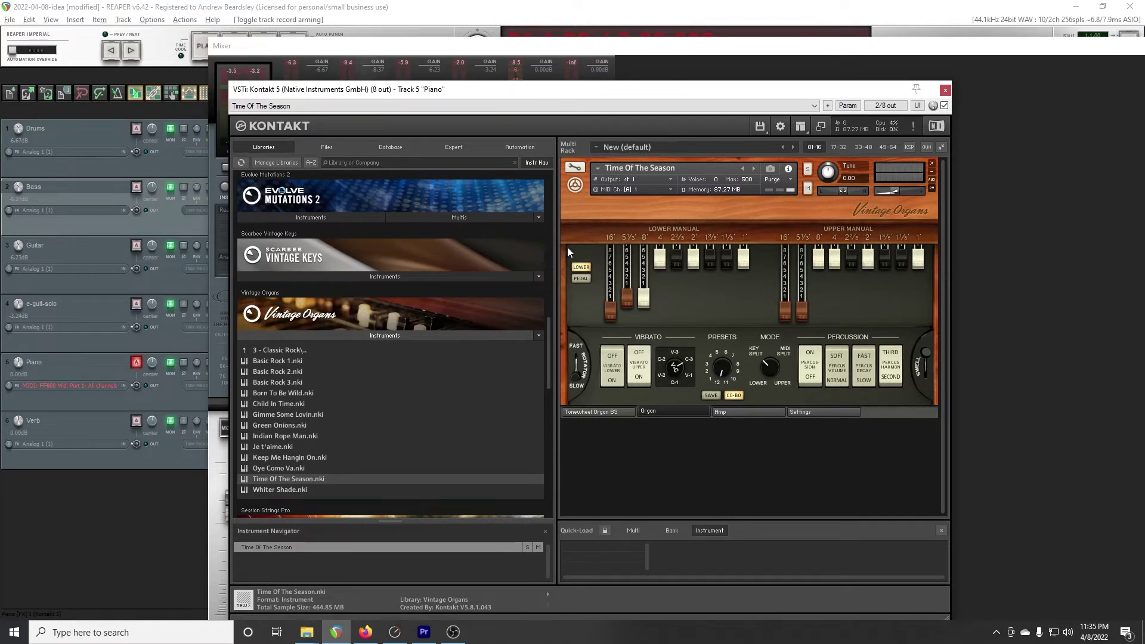
pyautogui.click(757, 416)
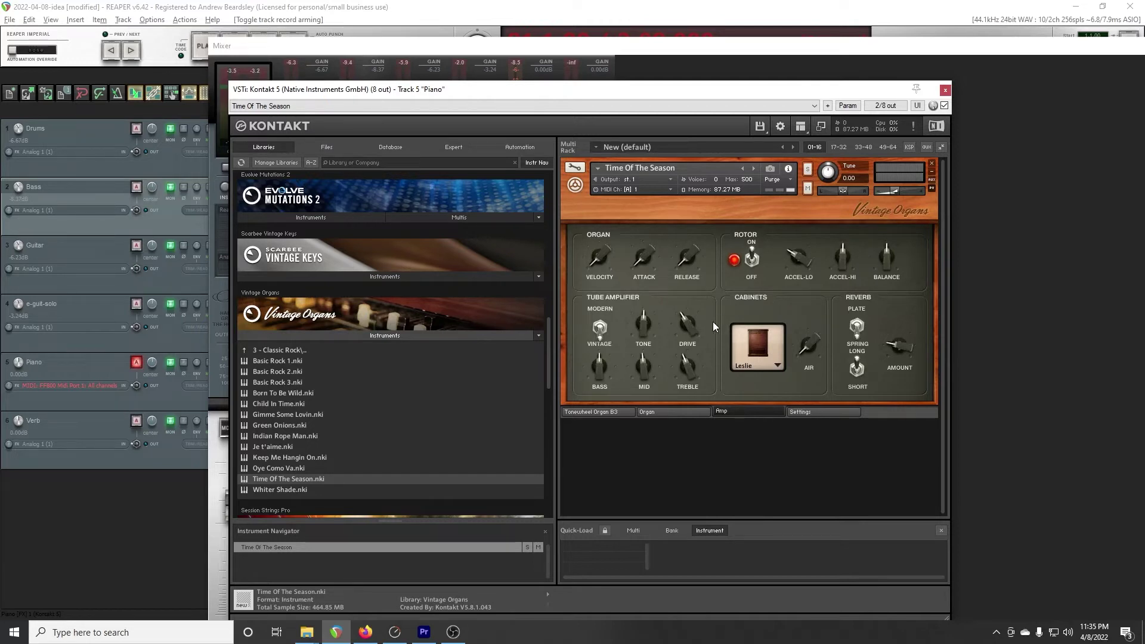
pyautogui.moveTo(688, 289); pyautogui.dragTo(689, 278)
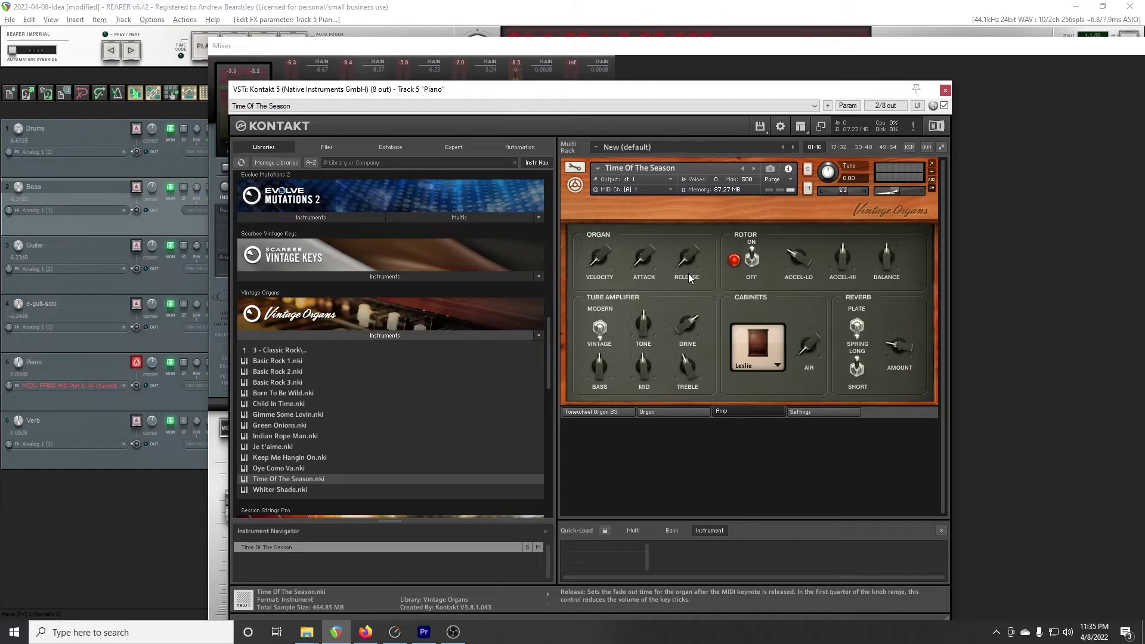
# - Clear the Kontakt and mixer windows from the arrangement and play the song from measure 1 to rehearse the organ part
pyautogui.moveTo(608, 95); pyautogui.dragTo(1144, 90)
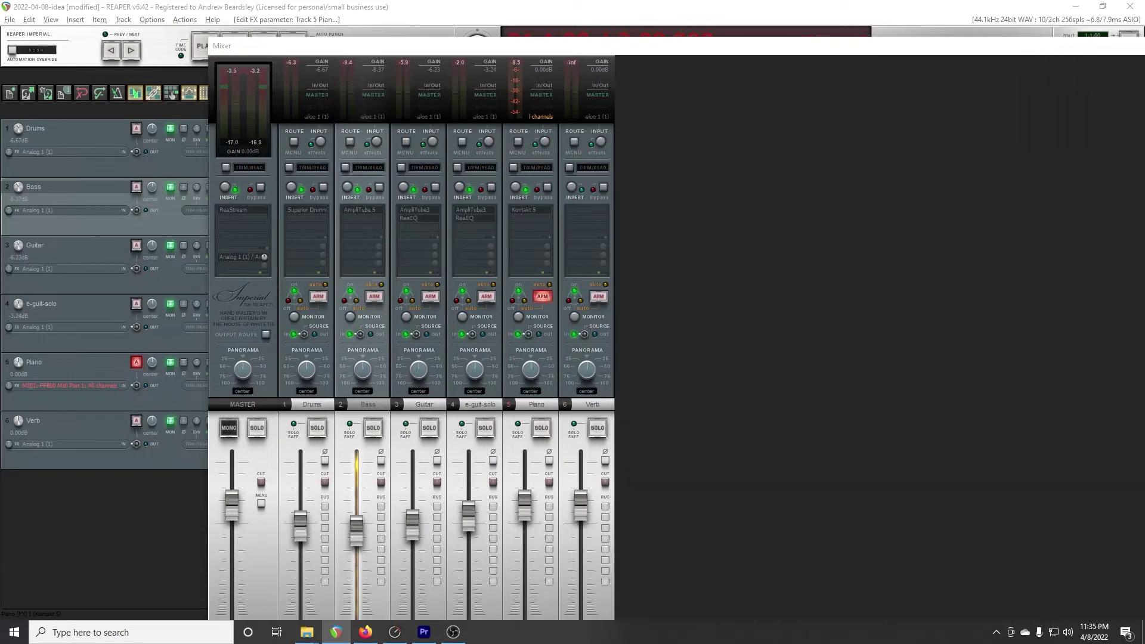
pyautogui.moveTo(649, 52); pyautogui.dragTo(1144, 54)
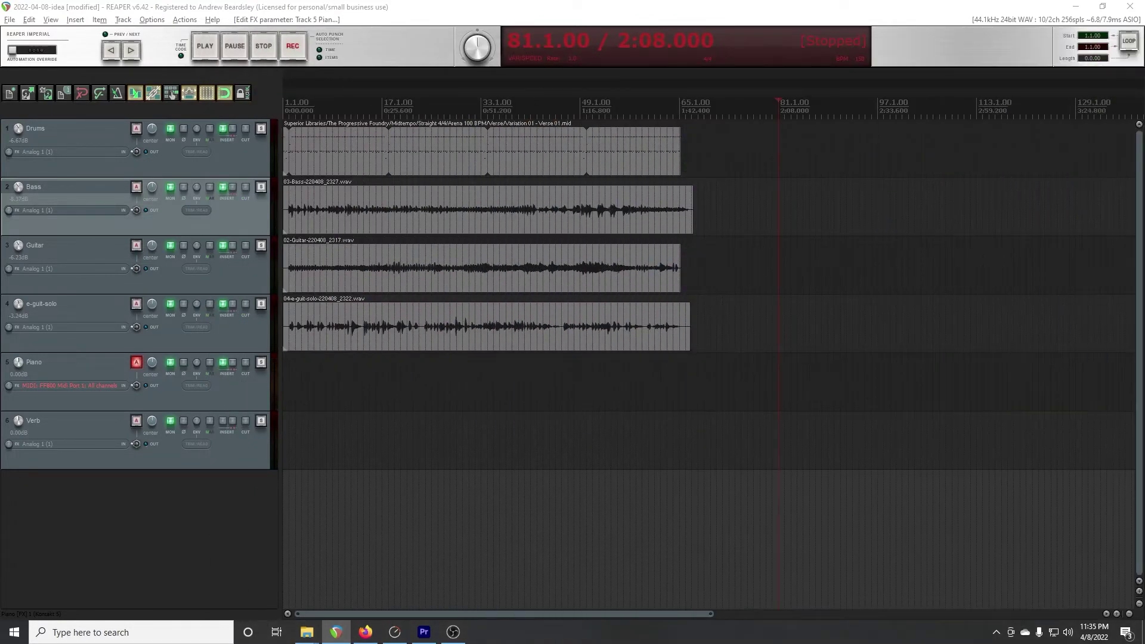
pyautogui.click(285, 375)
pyautogui.press('space')
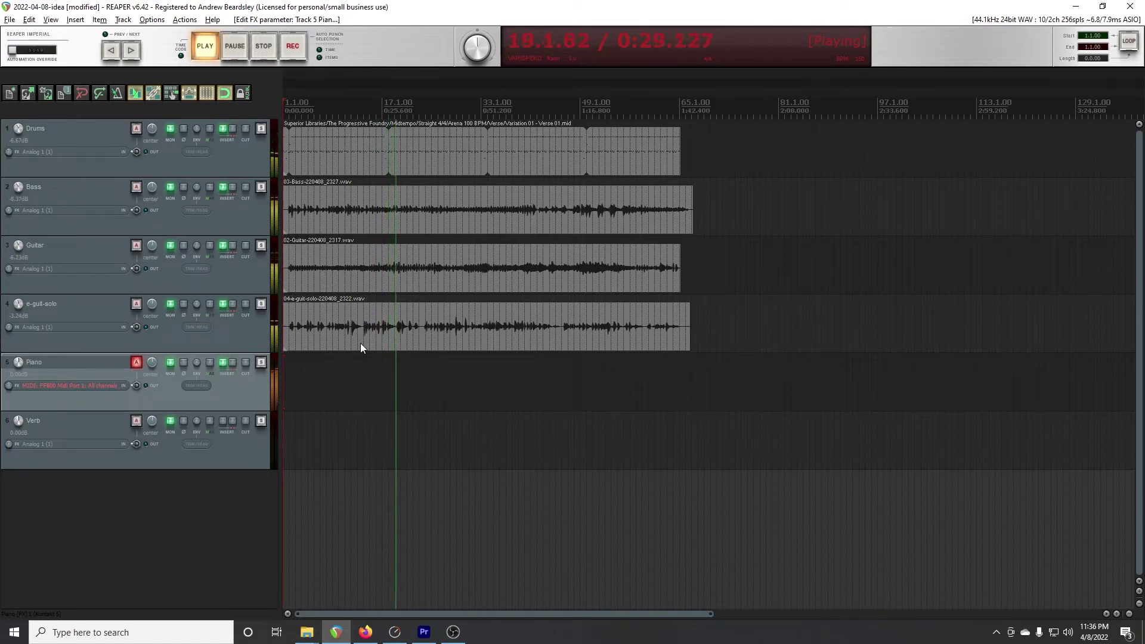
pyautogui.press('space')
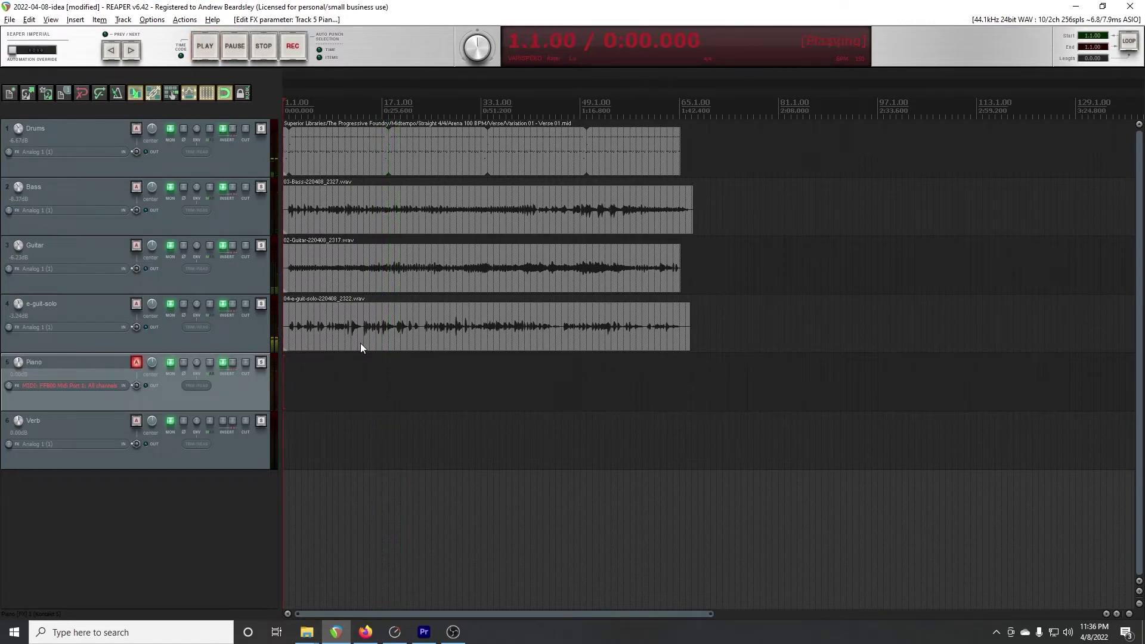
# - Record a MIDI organ take on the Piano track from measure 1 past the song's end, and save the take
pyautogui.hotkey('ctrl', 'r')
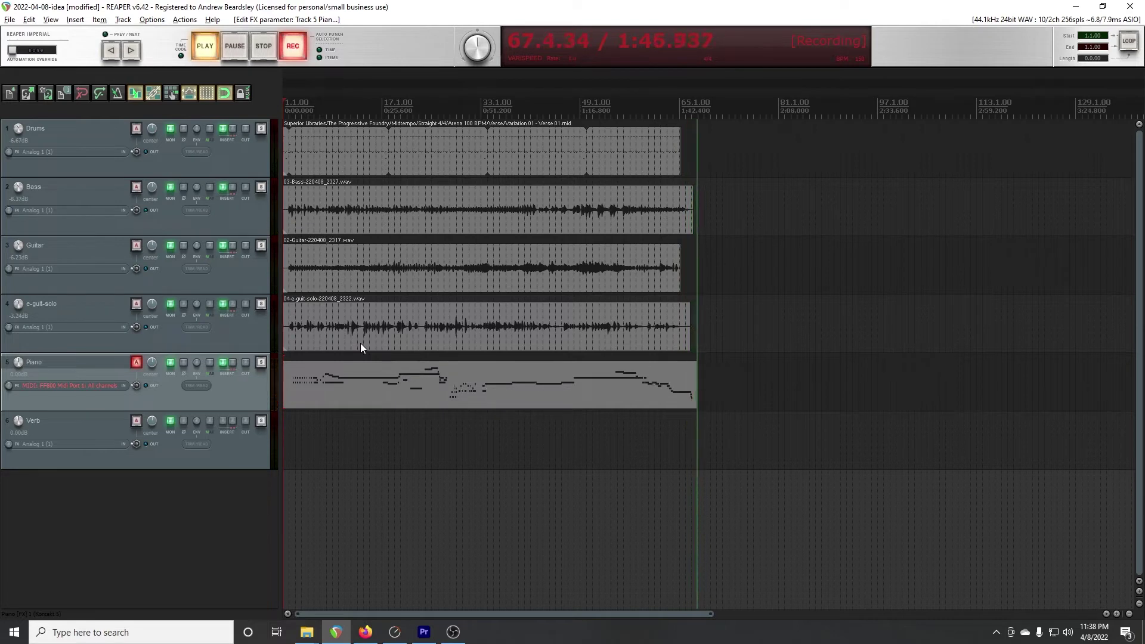
pyautogui.press('space')
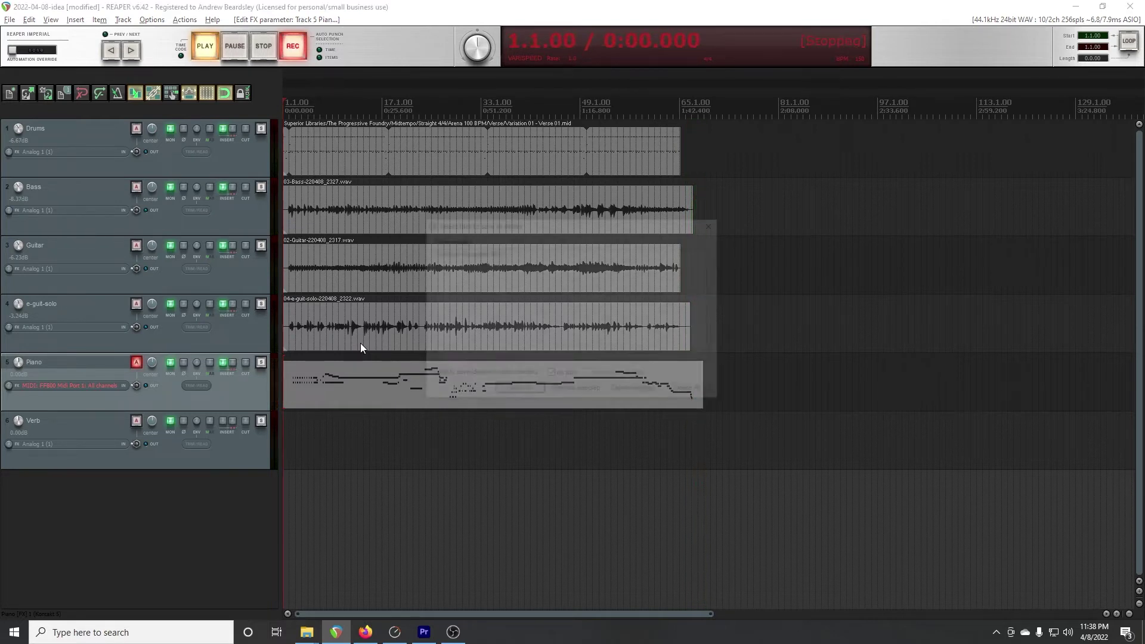
pyautogui.press('Return')
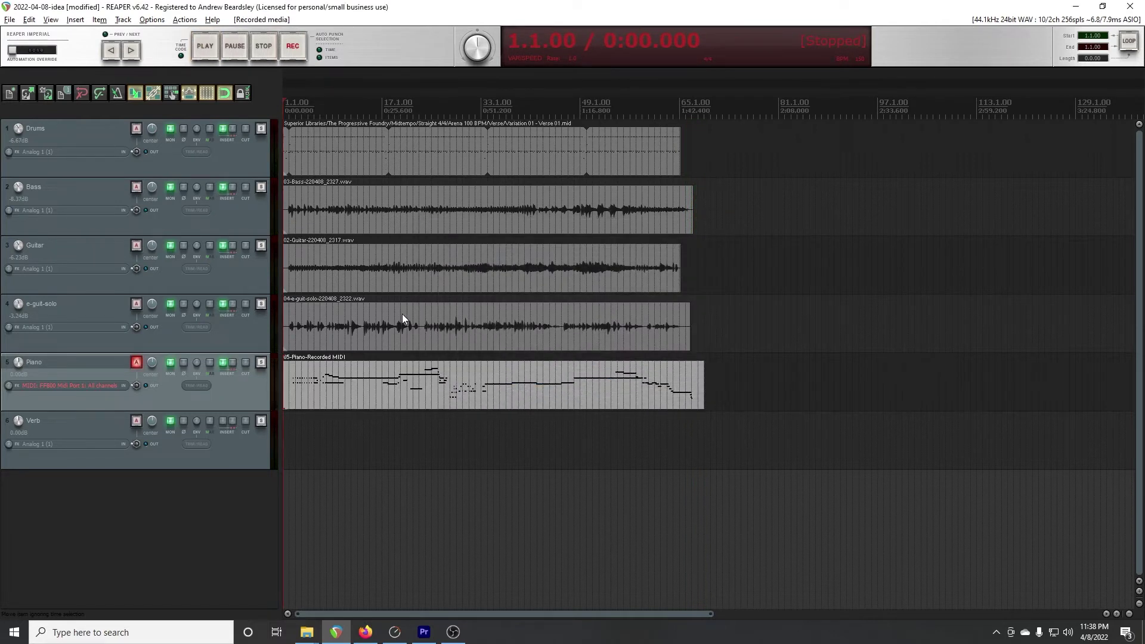
# - Play back the mix from measure 11 to check the recorded organ part
pyautogui.click(352, 435)
pyautogui.press('space')
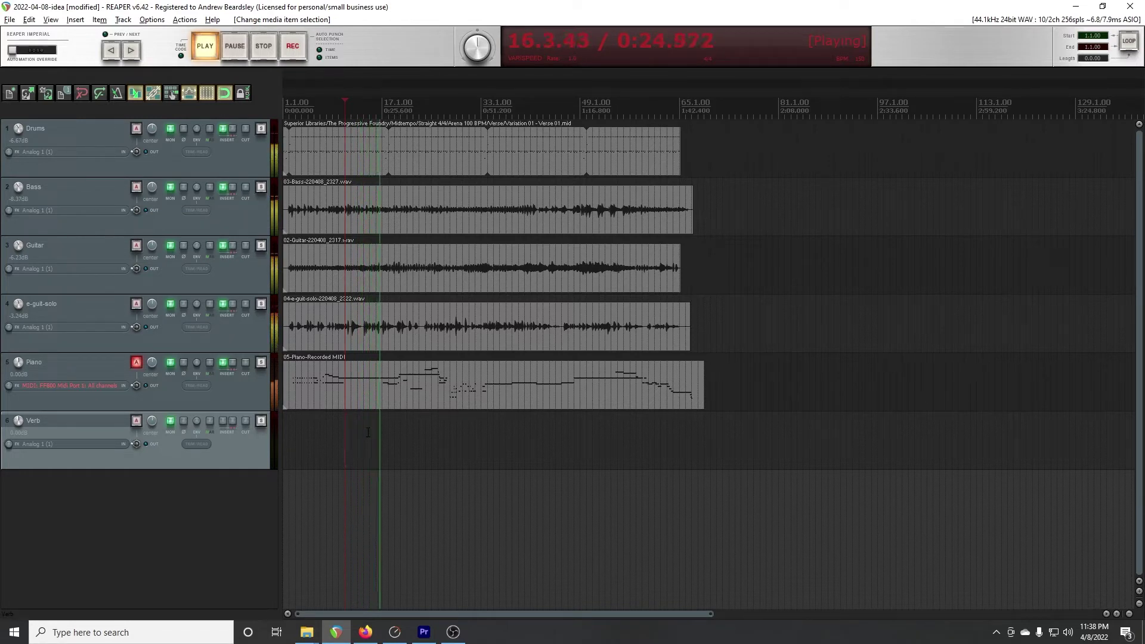
pyautogui.press('space')
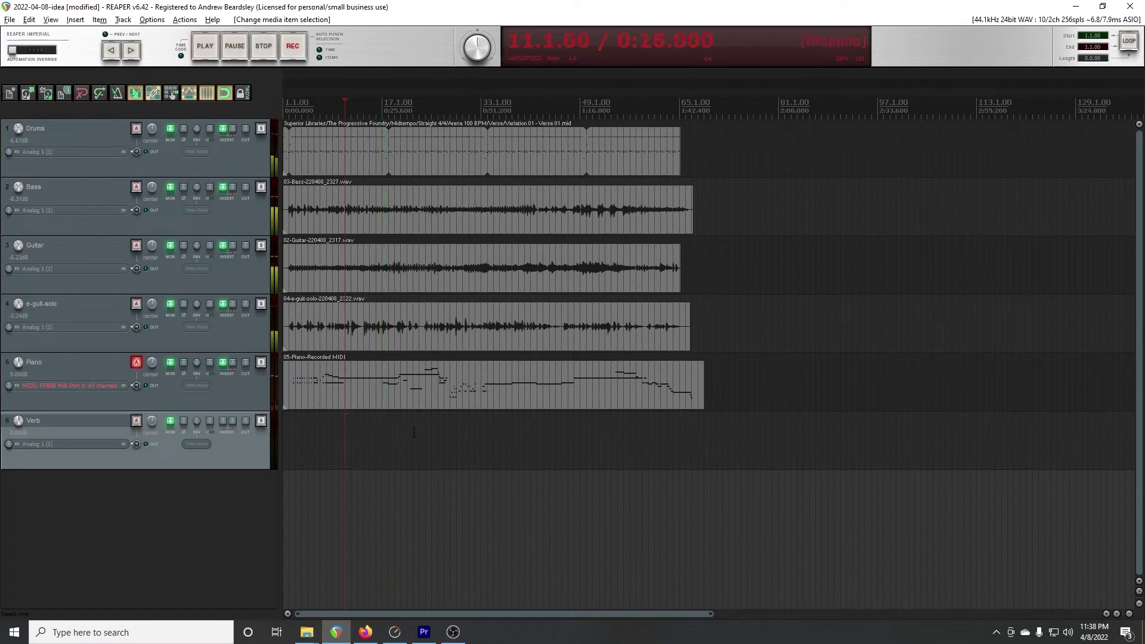
# - Record another MIDI organ take on the Piano track from measure 1, and discard it
pyautogui.hotkey('ctrl', 'r')
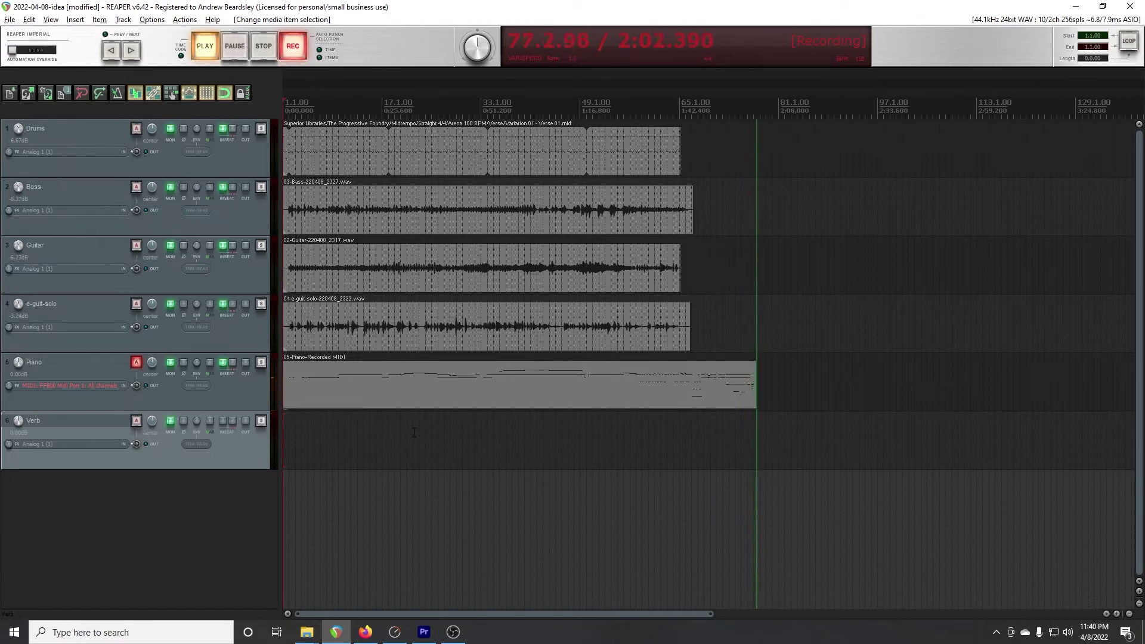
pyautogui.press('space')
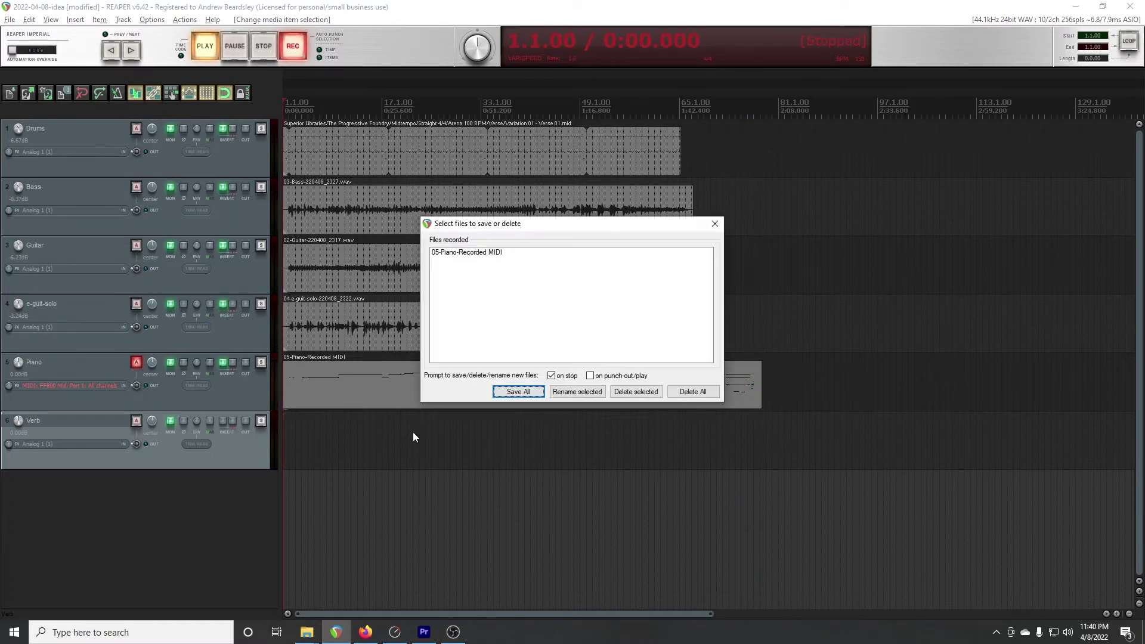
pyautogui.press('Tab')
pyautogui.press('Escape')
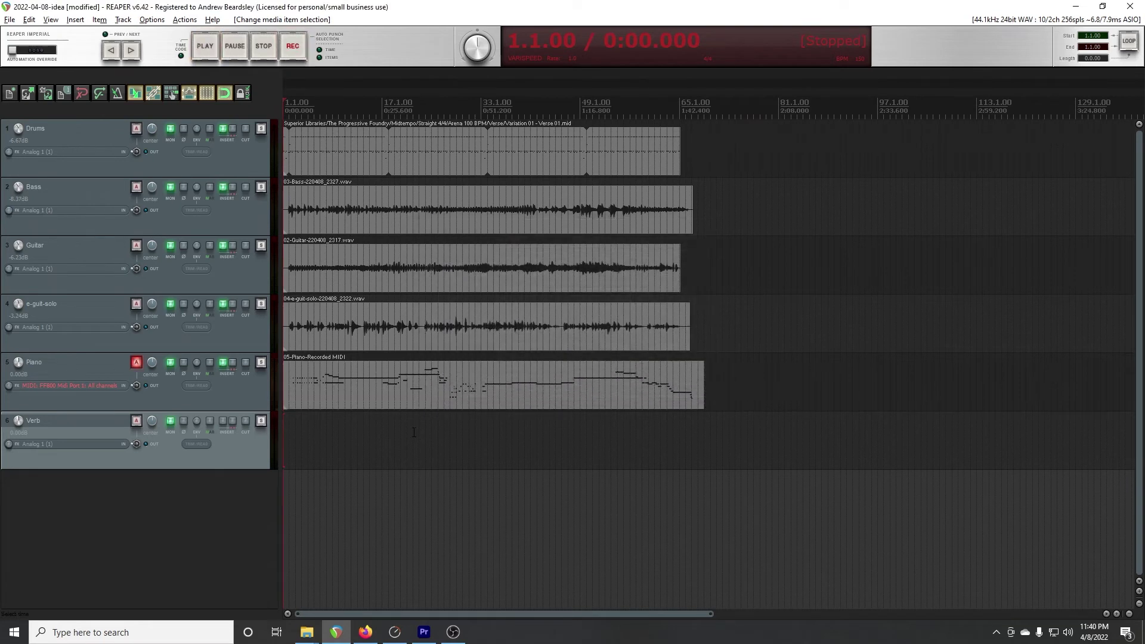
# - Record an additional organ take over the existing Piano item from measure 1 to about measure 67, and keep it
pyautogui.hotkey('ctrl', 'r')
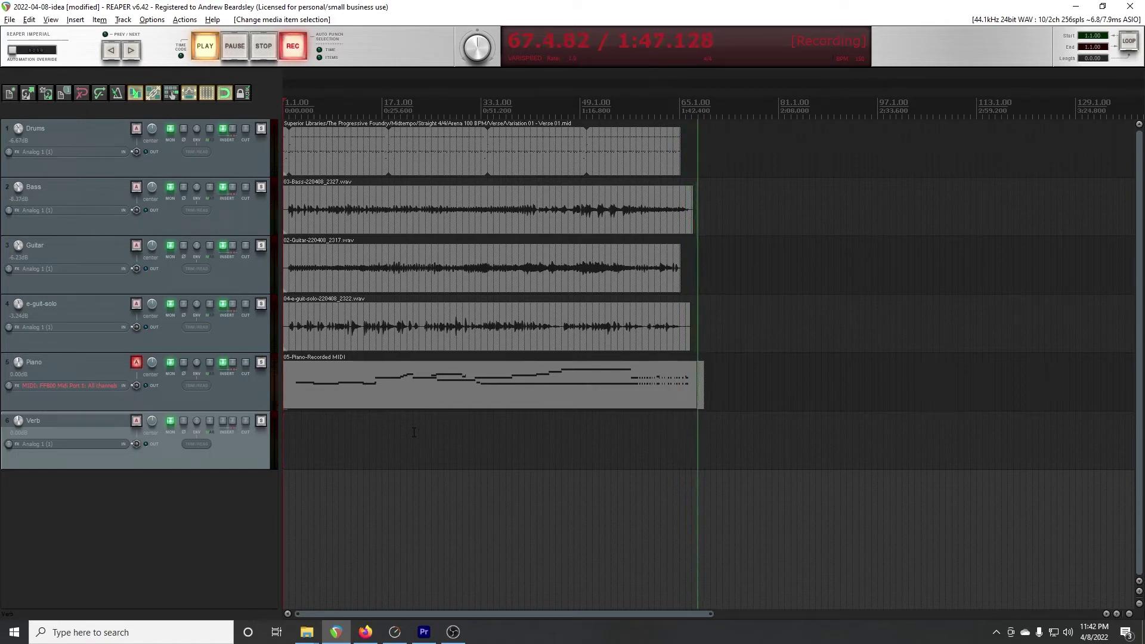
pyautogui.press('space')
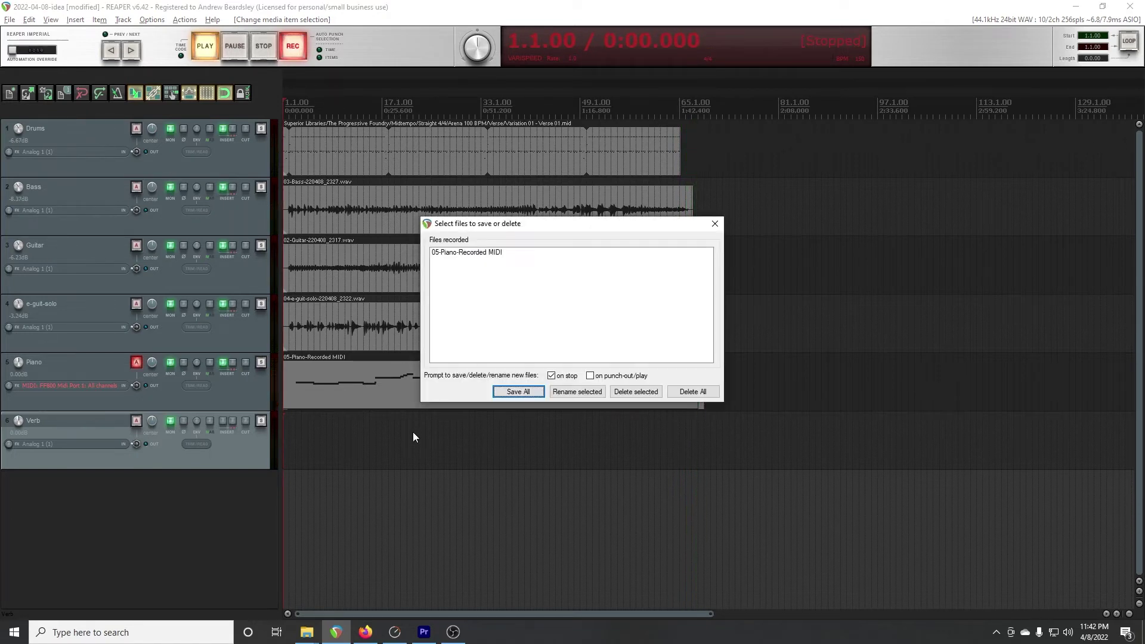
pyautogui.press('Return')
# - Save the project and disarm the Piano track before switching away from REAPER
pyautogui.hotkey('ctrl', 's')
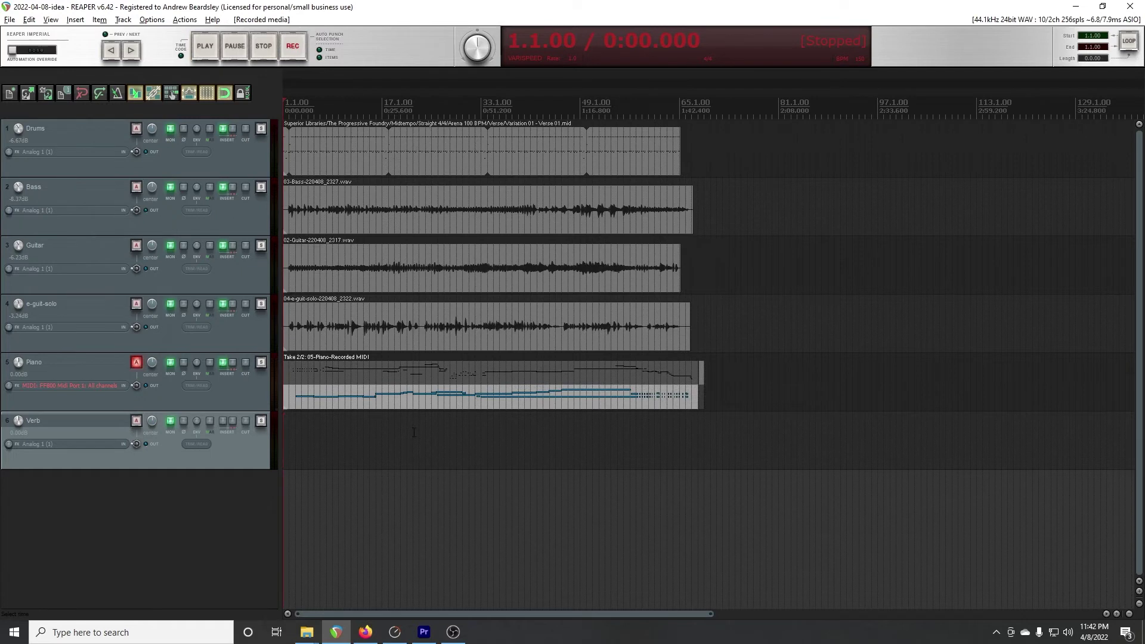
pyautogui.click(136, 363)
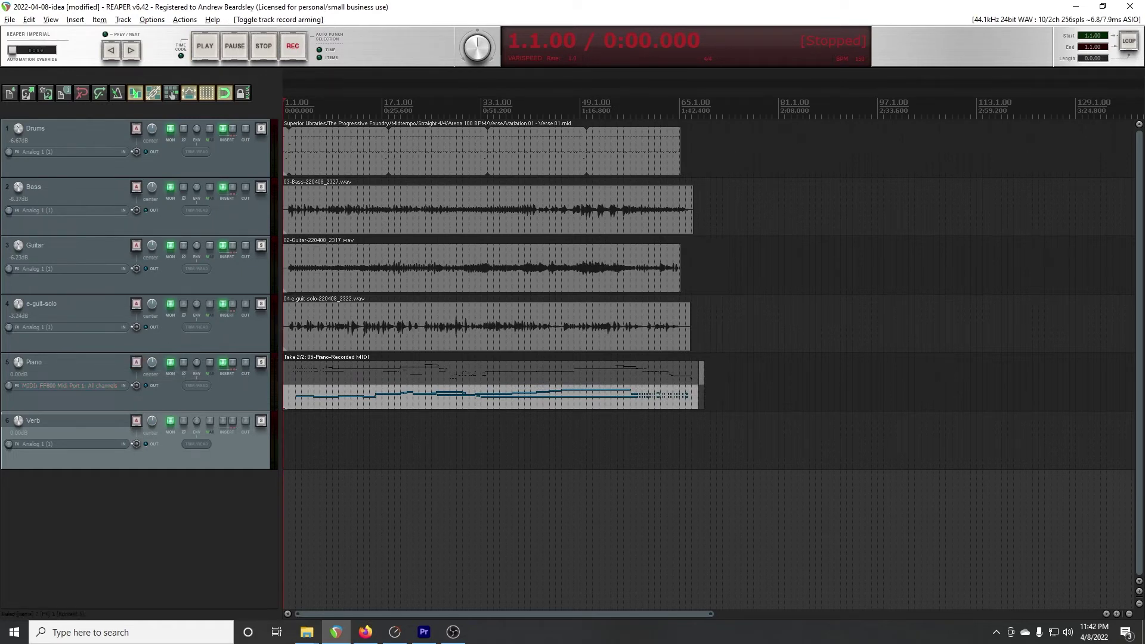
pyautogui.hotkey('alt', 'Tab')
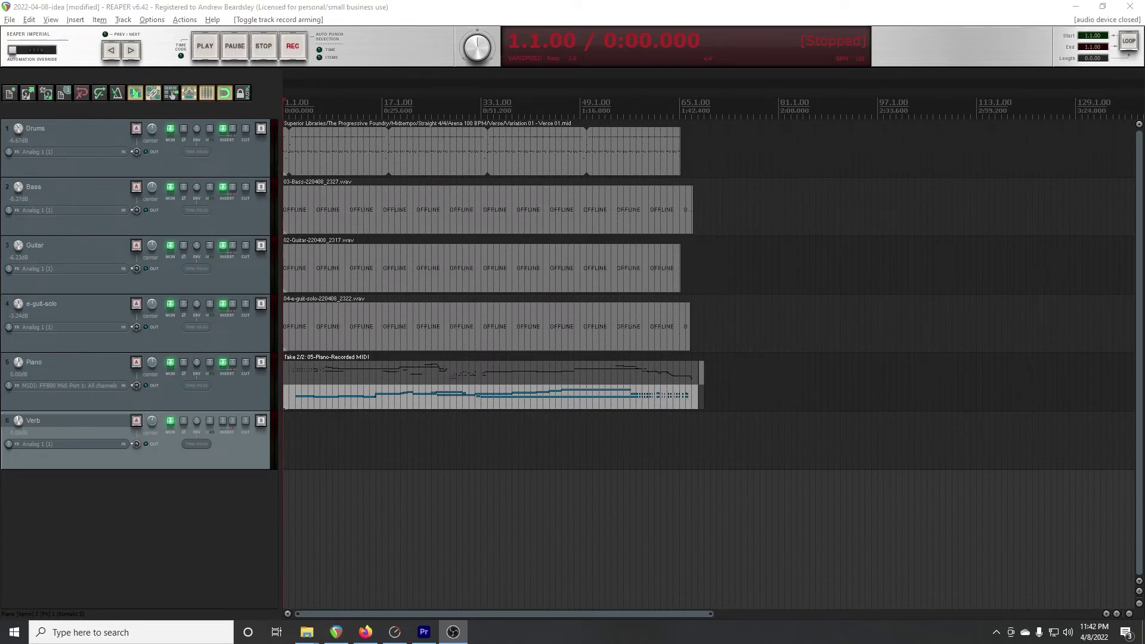
# - Assign random colors to the Drums, Bass, Guitar, e-guit-solo and Piano tracks
pyautogui.scroll(1, 710, 358)
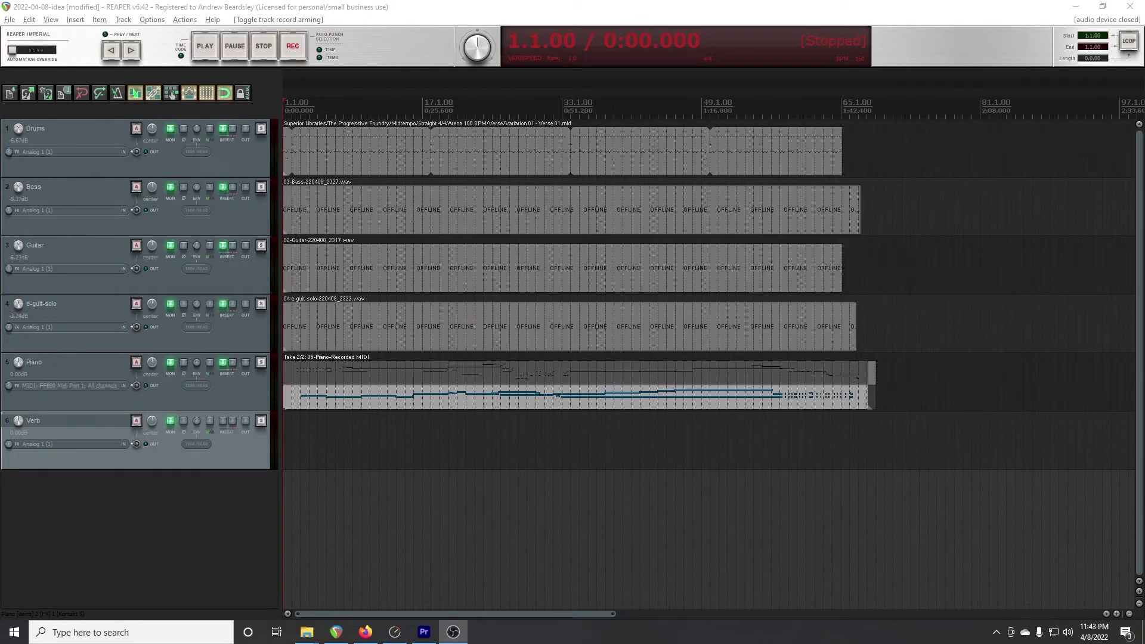
pyautogui.click(241, 170)
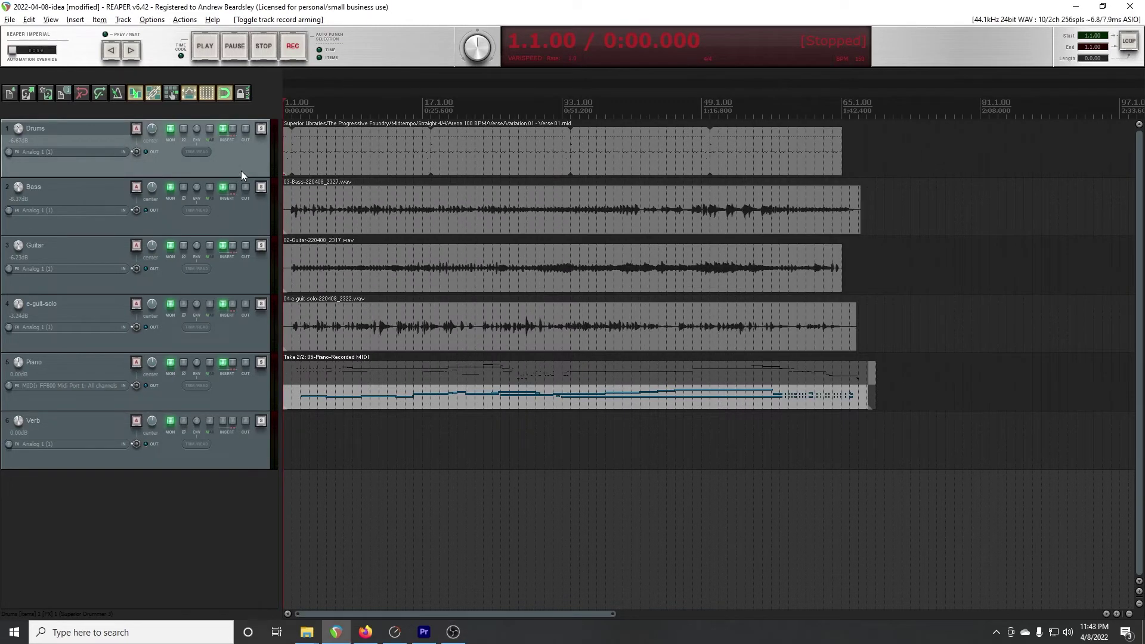
pyautogui.keyDown('shift'); pyautogui.click(255, 392); pyautogui.keyUp('shift')
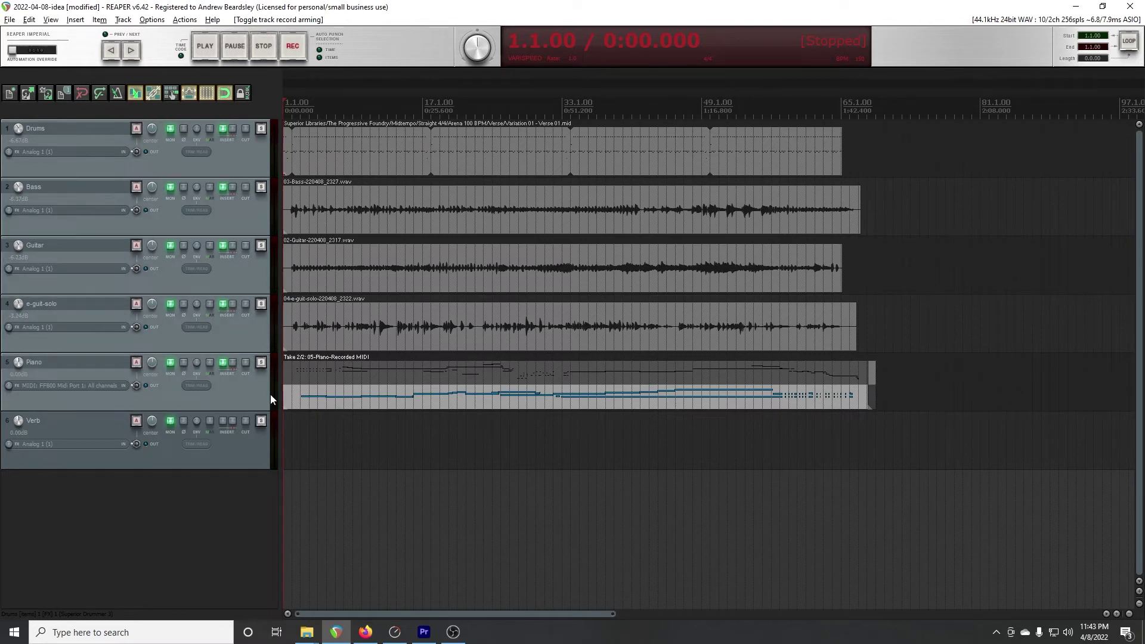
pyautogui.click(152, 19)
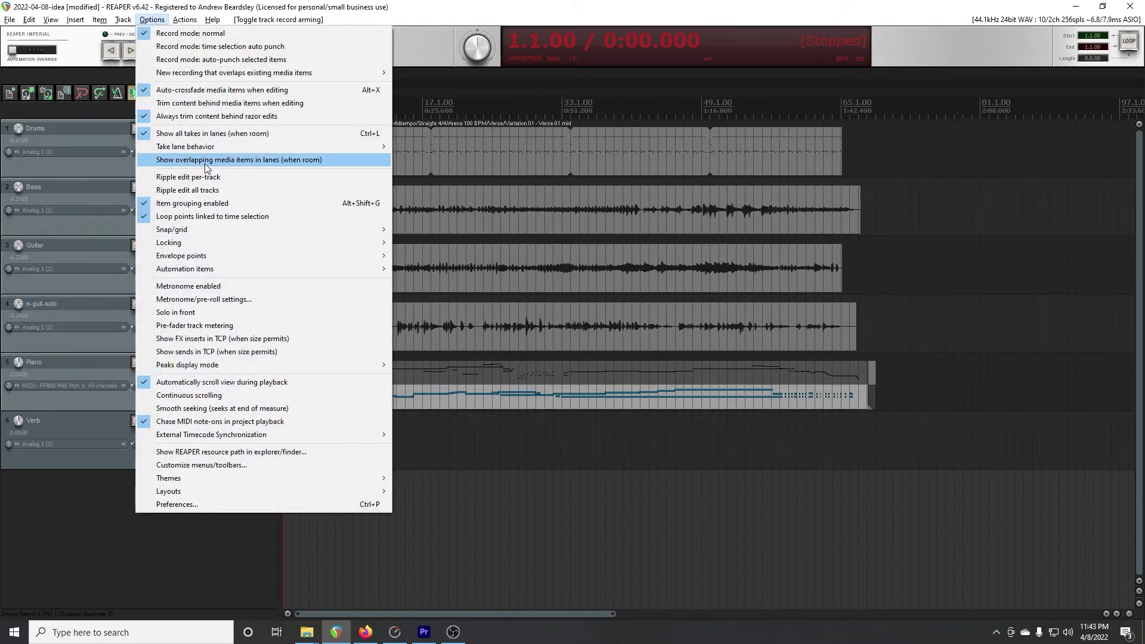
pyautogui.moveTo(124, 23)
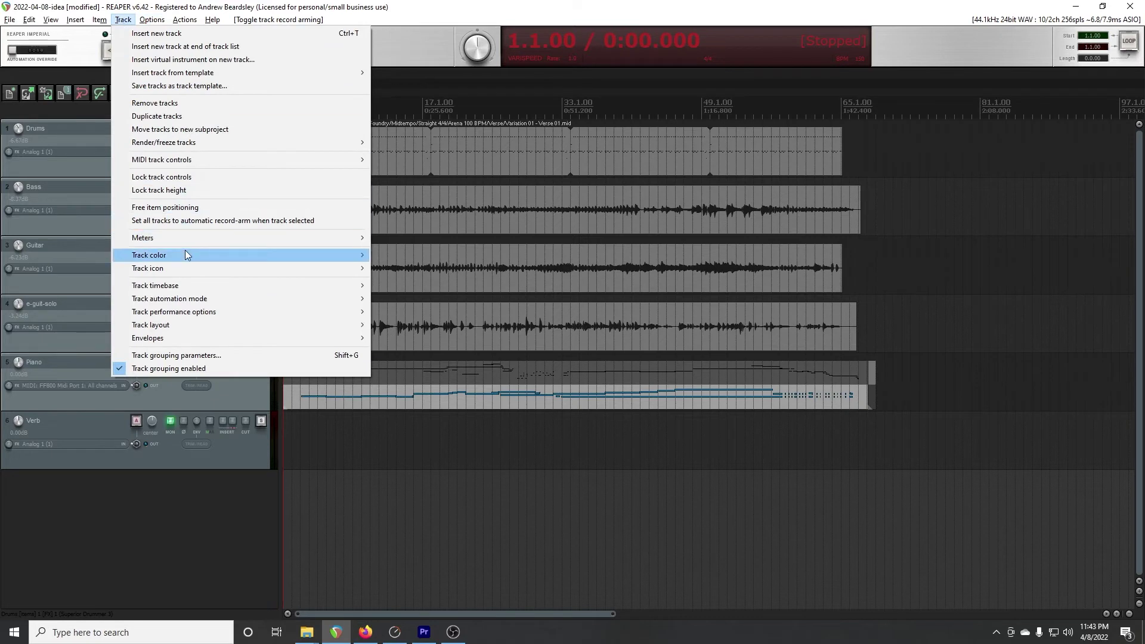
pyautogui.moveTo(189, 255)
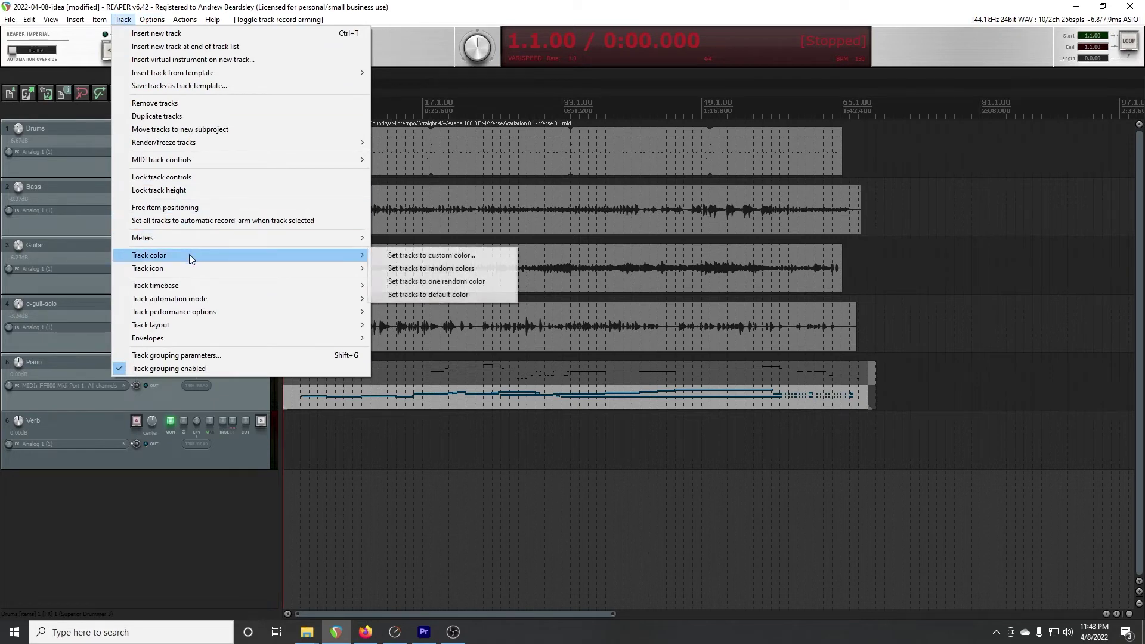
pyautogui.click(452, 269)
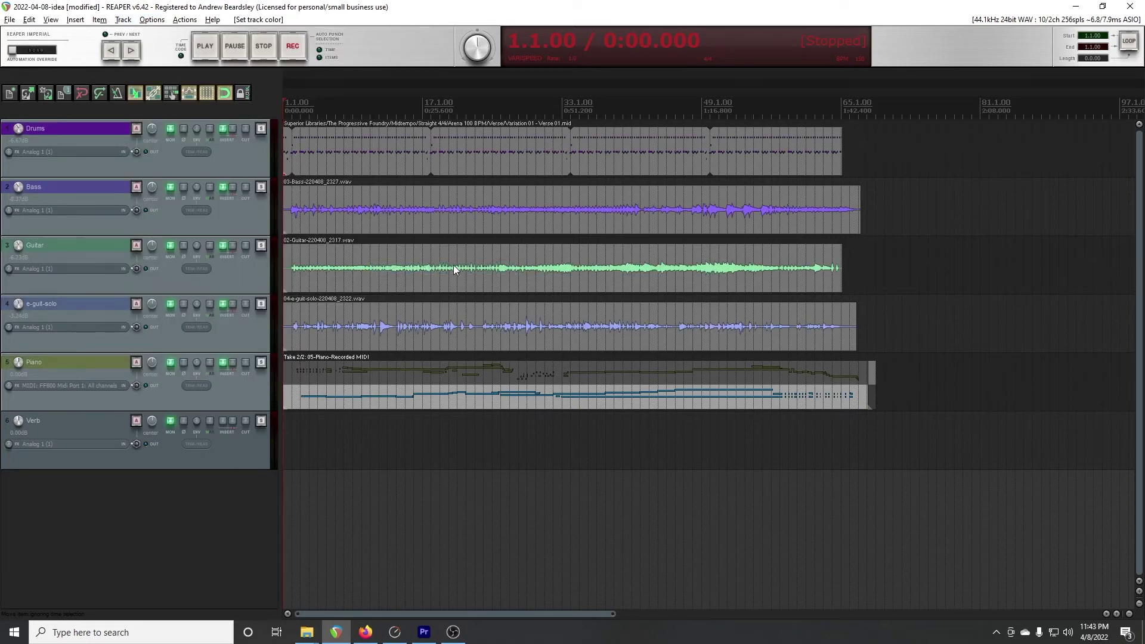
# - Start playback, give the same five tracks a new set of random colors and slightly increase the track heights
pyautogui.press('space')
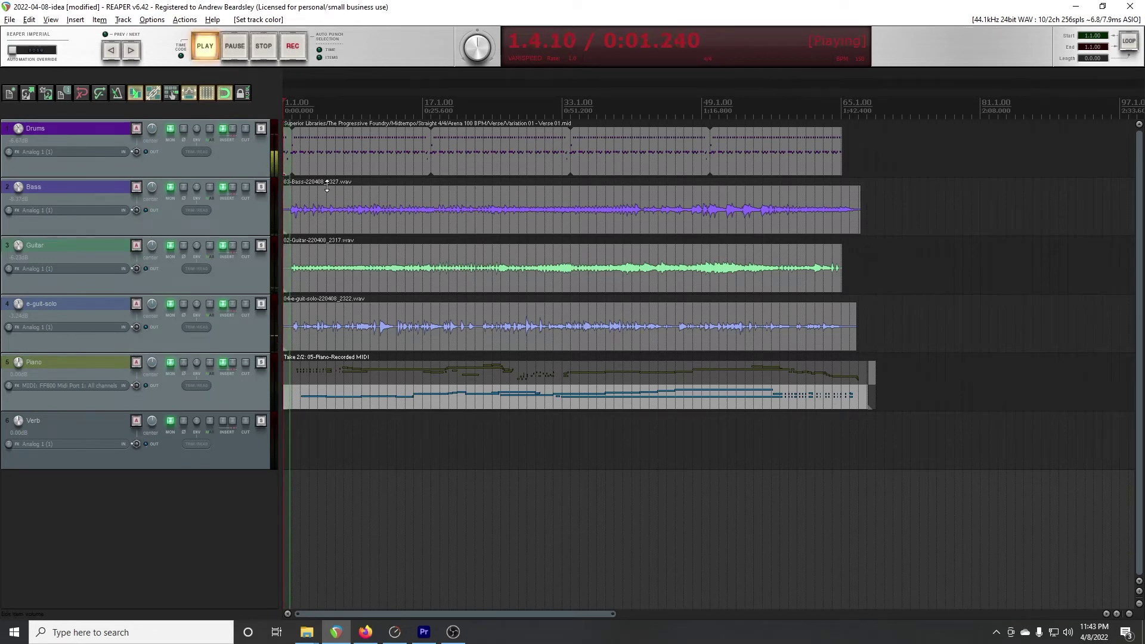
pyautogui.click(125, 20)
pyautogui.moveTo(232, 254)
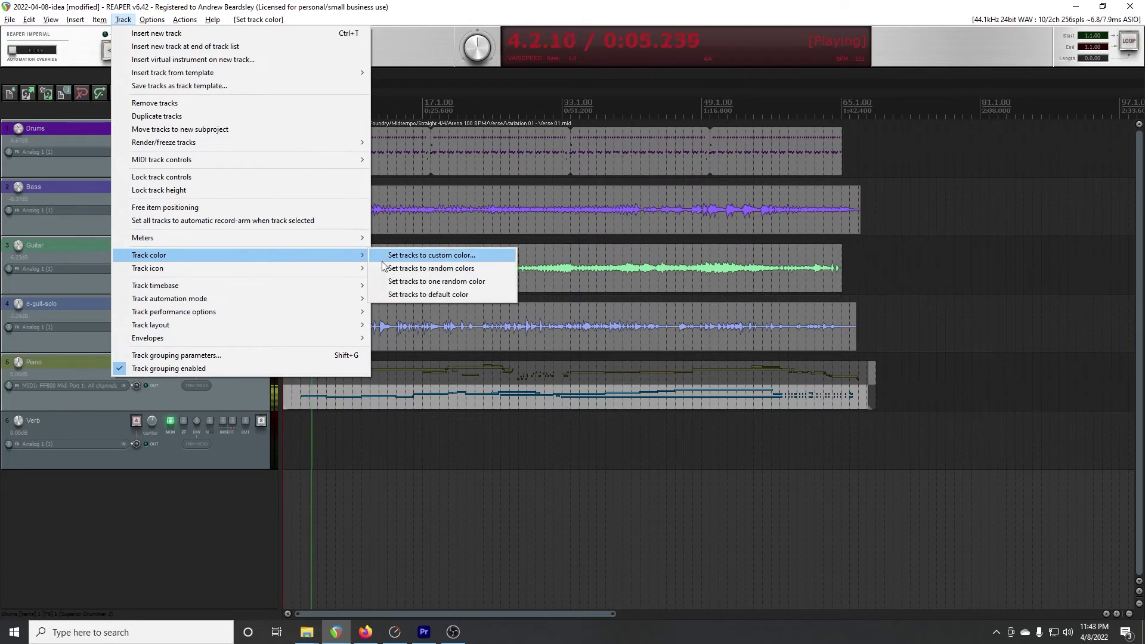
pyautogui.click(419, 270)
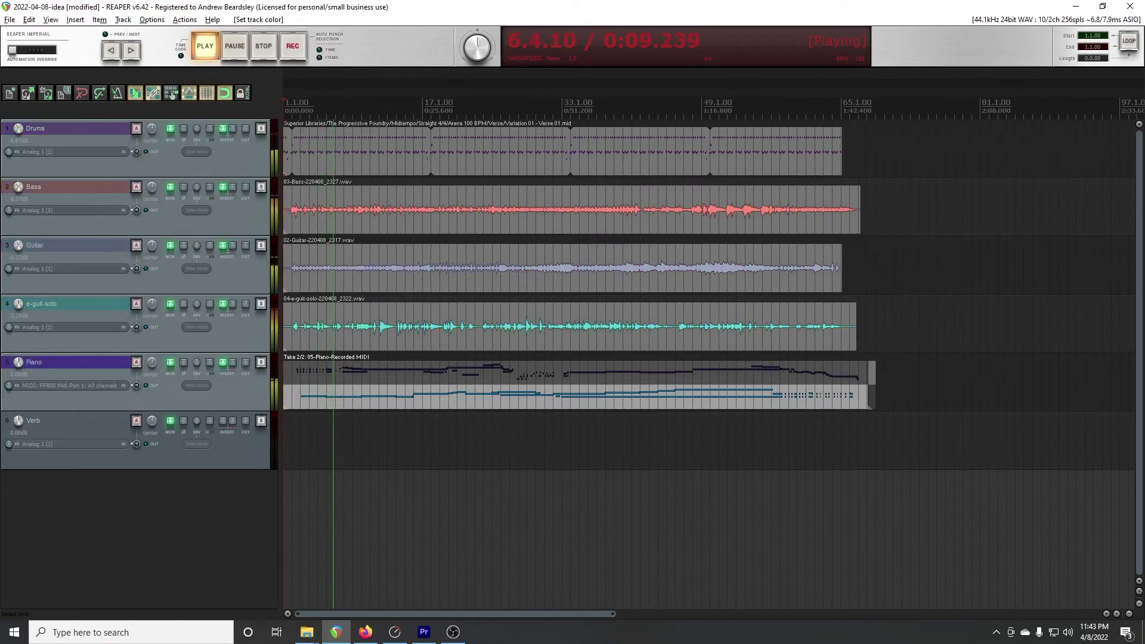
pyautogui.click(1139, 592)
pyautogui.click(1139, 592)
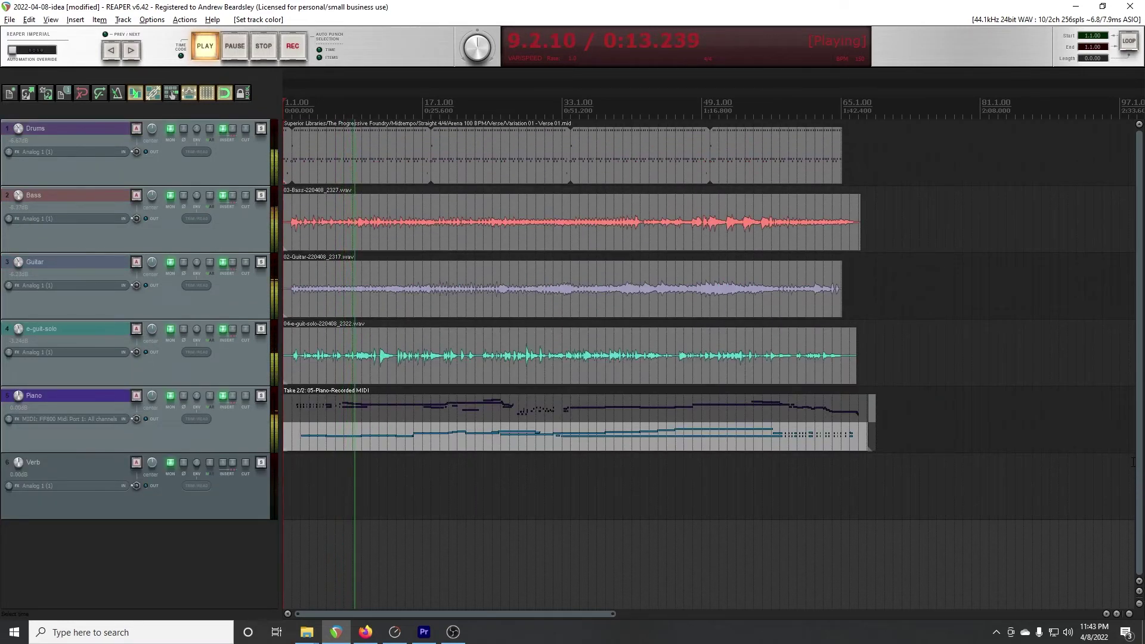
# - Crop the Piano item to its active second take
pyautogui.click(548, 435)
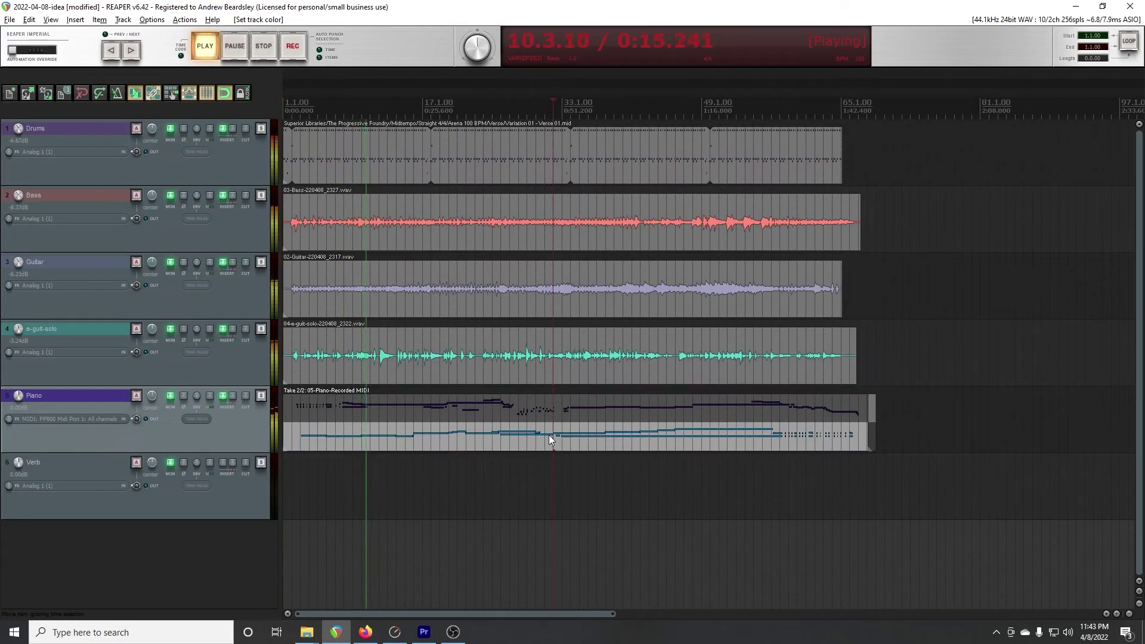
pyautogui.rightClick(549, 434)
pyautogui.moveTo(588, 220)
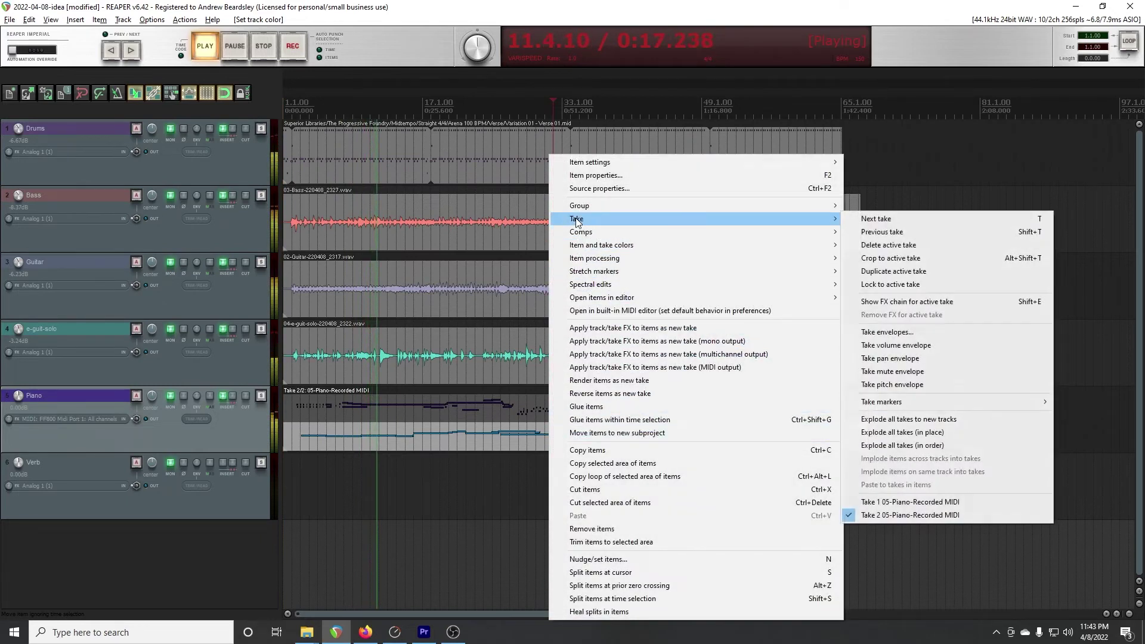
pyautogui.click(887, 258)
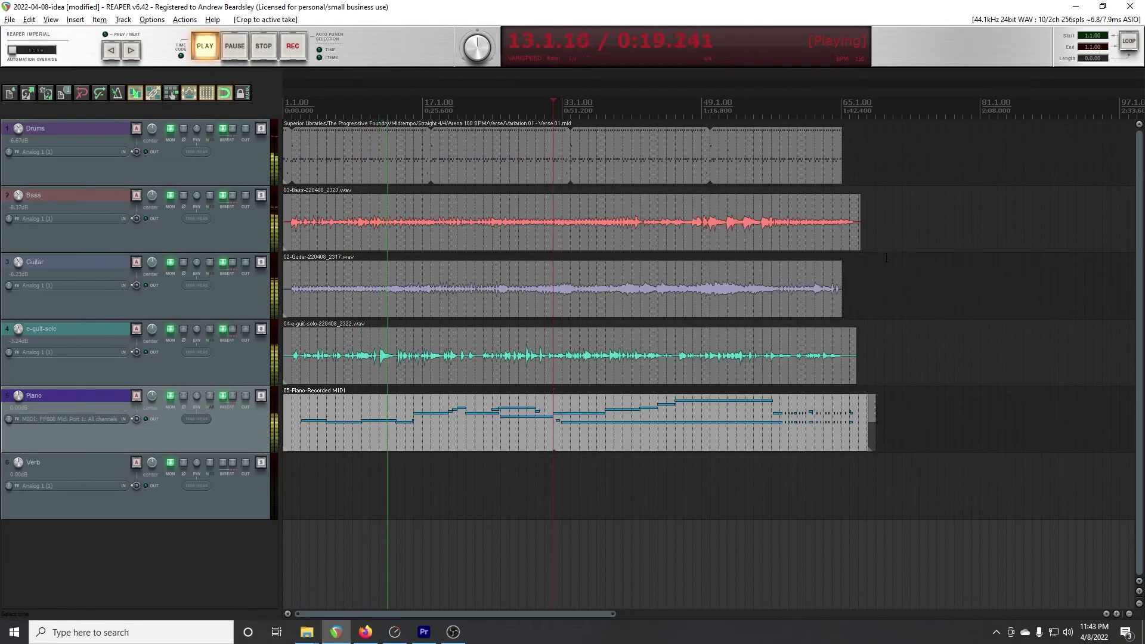
# - Delete the short leftover item at the end of the recorded part on the Piano track
pyautogui.click(875, 412)
pyautogui.scroll(3, 865, 417)
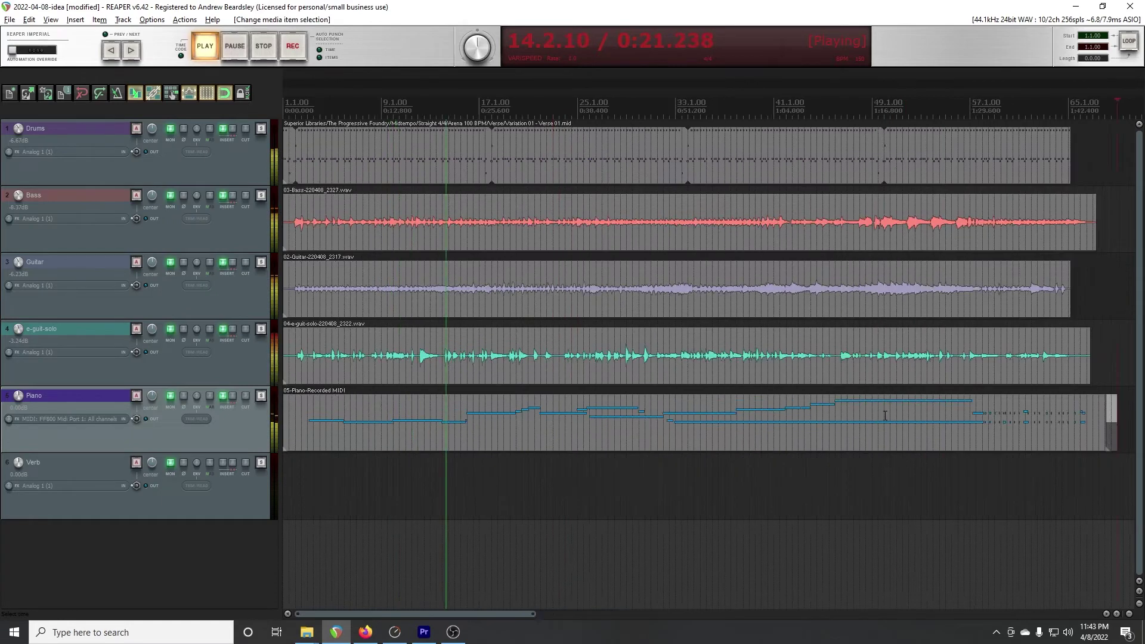
pyautogui.press('Delete')
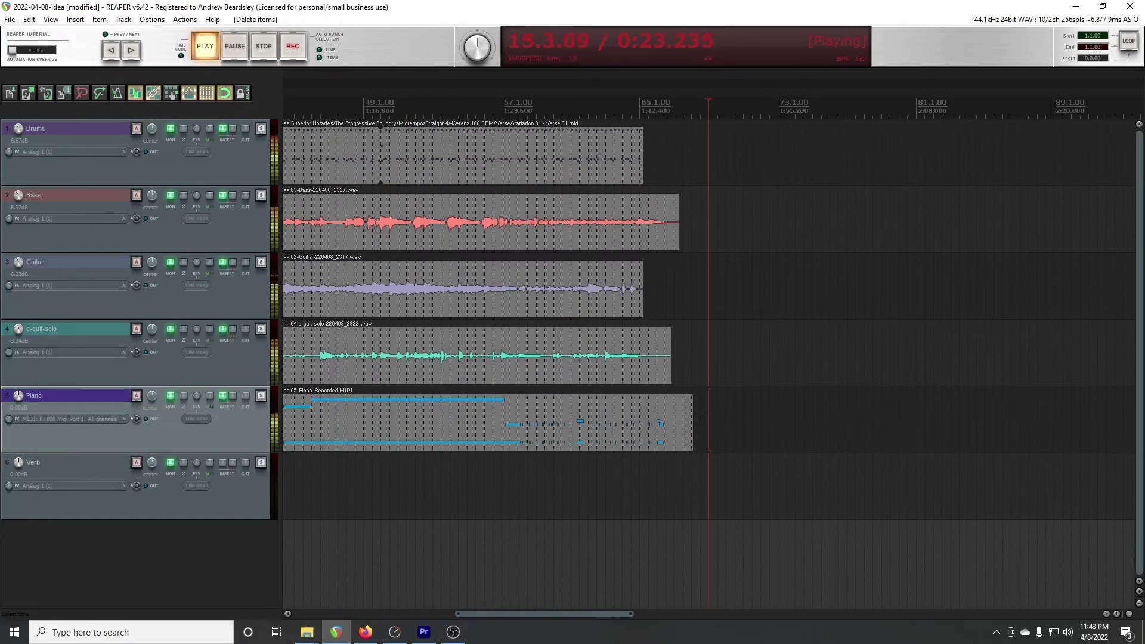
pyautogui.scroll(-5, 692, 418)
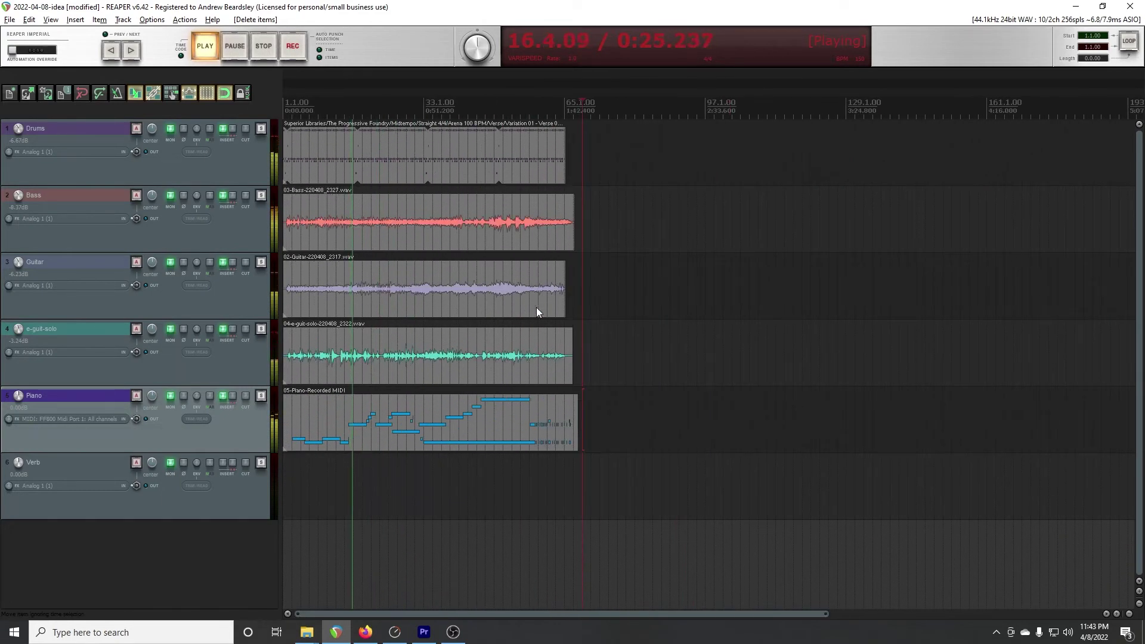
# - Restart playback from measure 1, select the Piano item and save the project
pyautogui.press('Home')
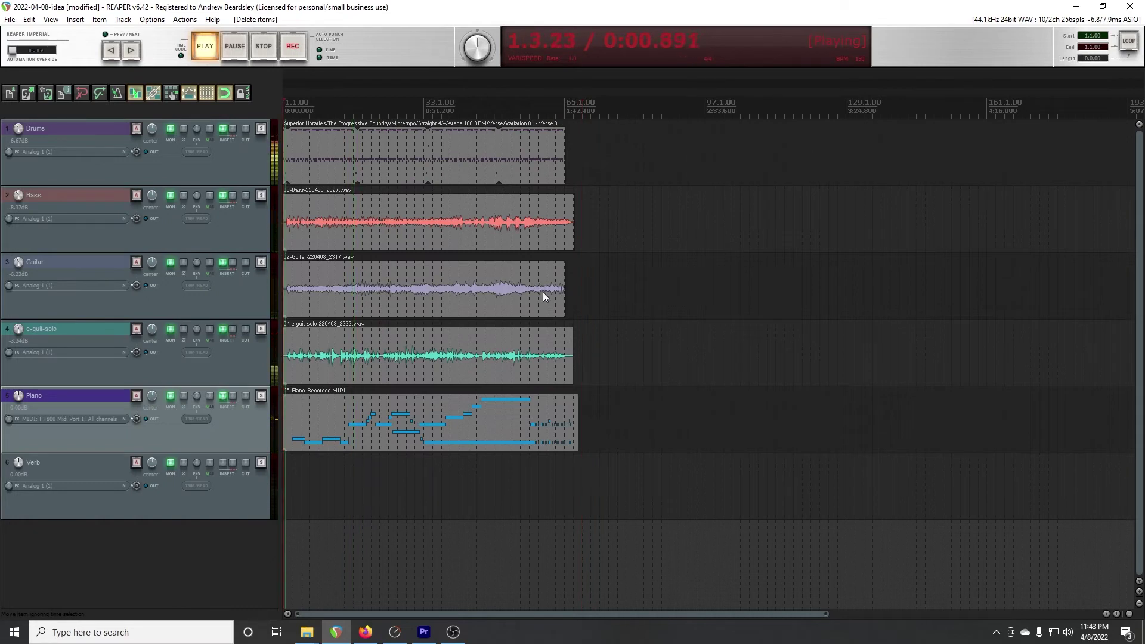
pyautogui.scroll(3, 546, 295)
pyautogui.click(433, 421)
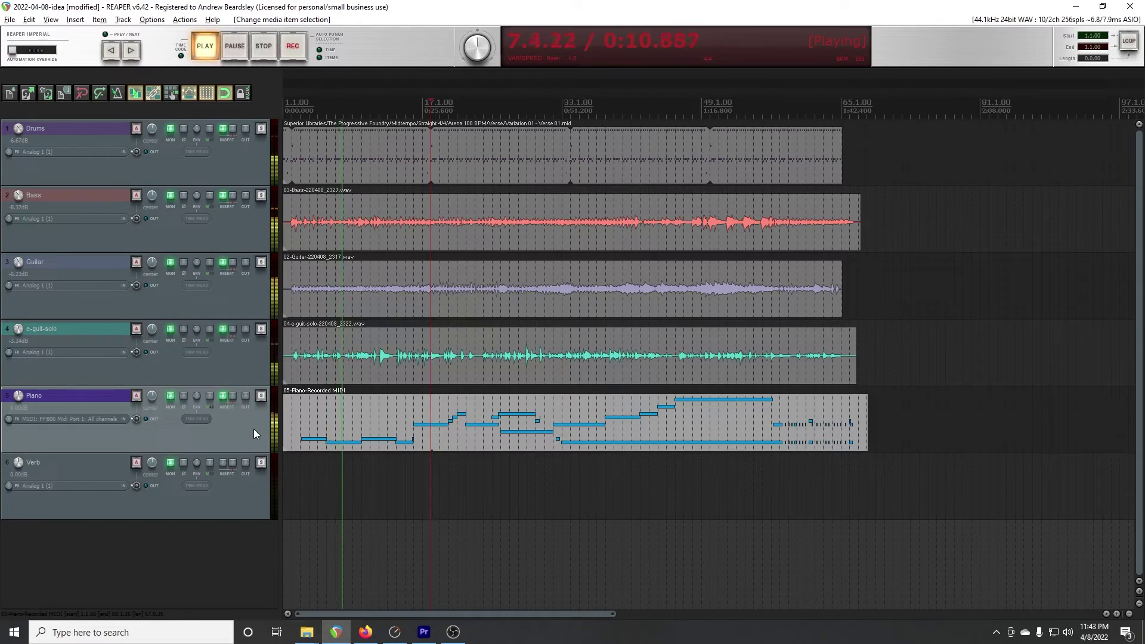
pyautogui.hotkey('ctrl', 's')
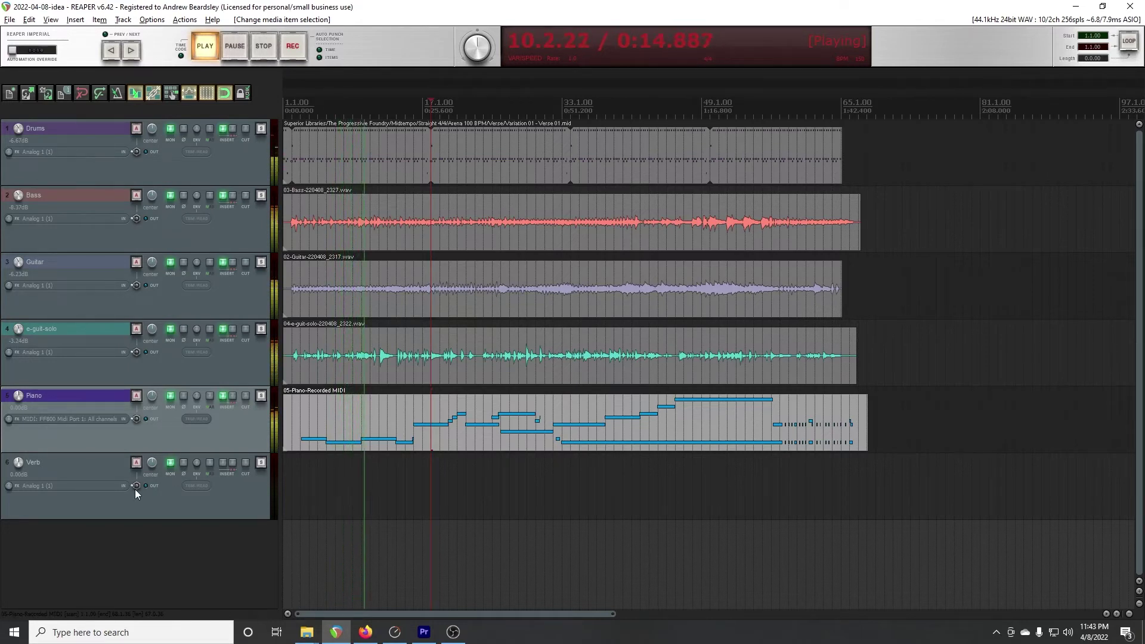
# - Lower the Piano and e-guit-solo volumes, the solo to -7.40 dB, and pan the two tracks off-center
pyautogui.moveTo(19, 395); pyautogui.dragTo(18, 399)
pyautogui.moveTo(153, 399); pyautogui.dragTo(154, 394)
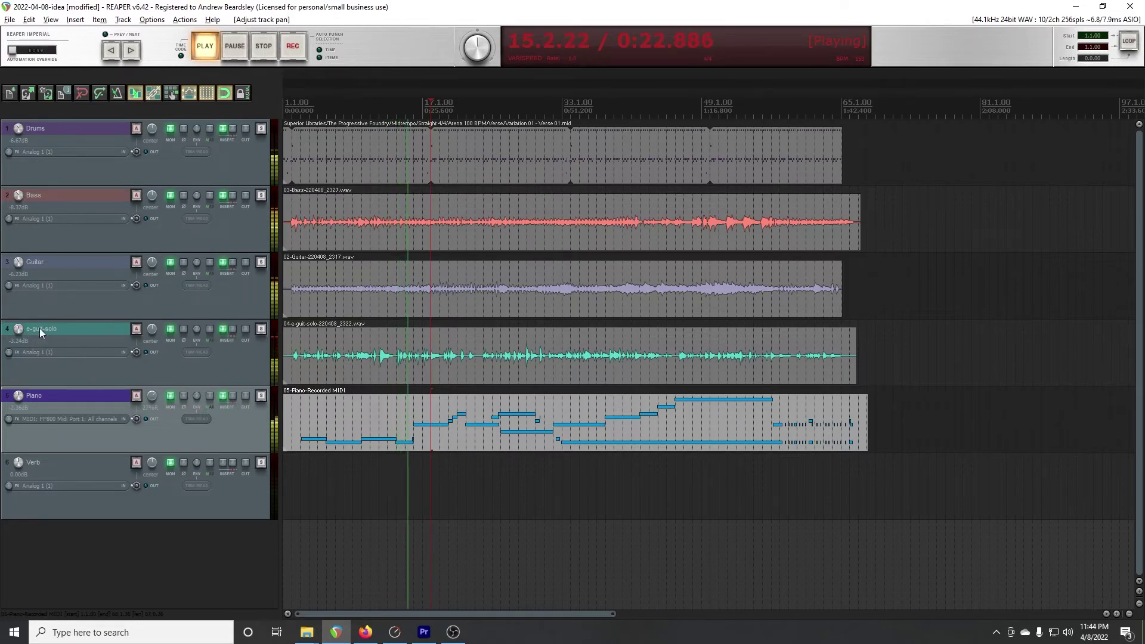
pyautogui.moveTo(153, 334); pyautogui.dragTo(153, 342)
pyautogui.moveTo(19, 329); pyautogui.dragTo(18, 338)
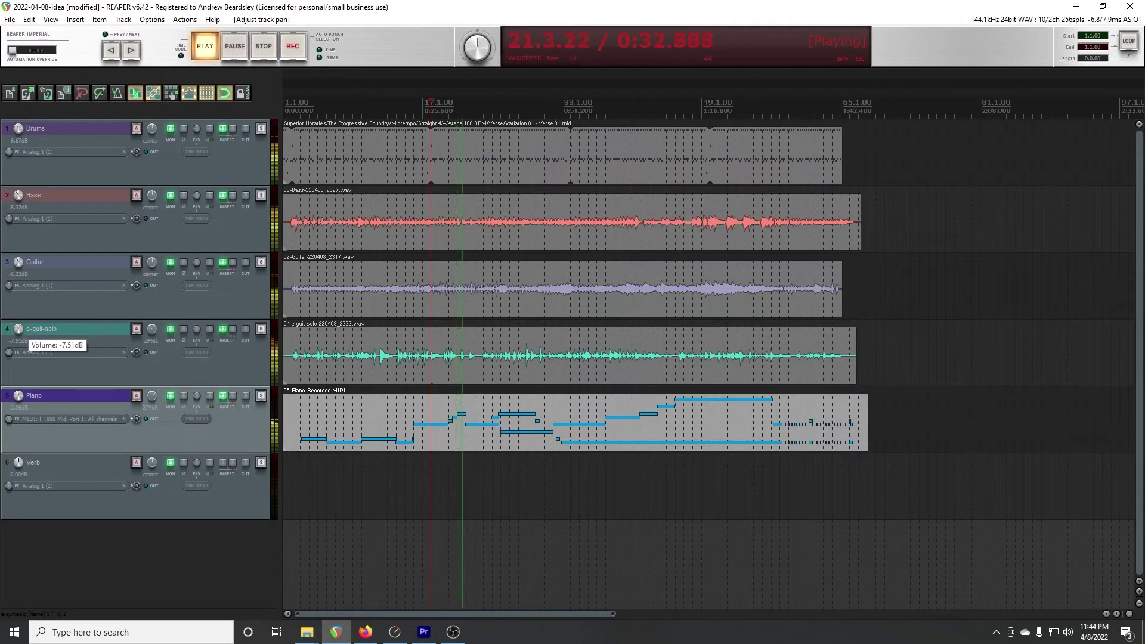
pyautogui.moveTo(19, 339); pyautogui.dragTo(19, 338)
# - Pan the Guitar track off-center, and set e-guit-solo to 13% left at about -7.29 dB
pyautogui.moveTo(153, 262); pyautogui.dragTo(152, 258)
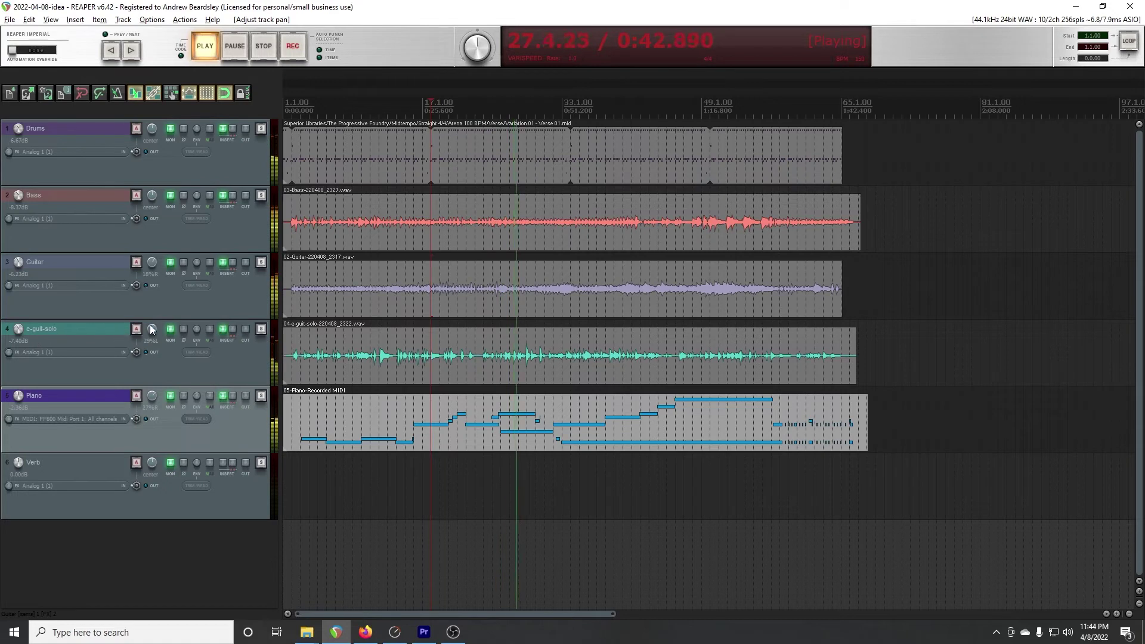
pyautogui.scroll(3, 151, 330)
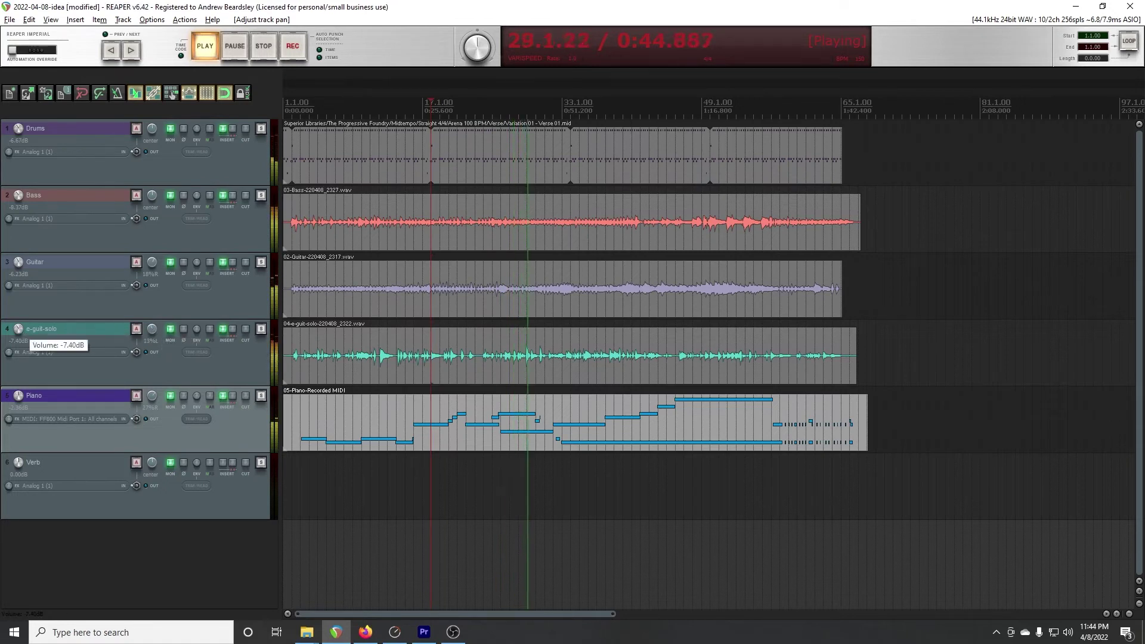
pyautogui.scroll(1, 171, 352)
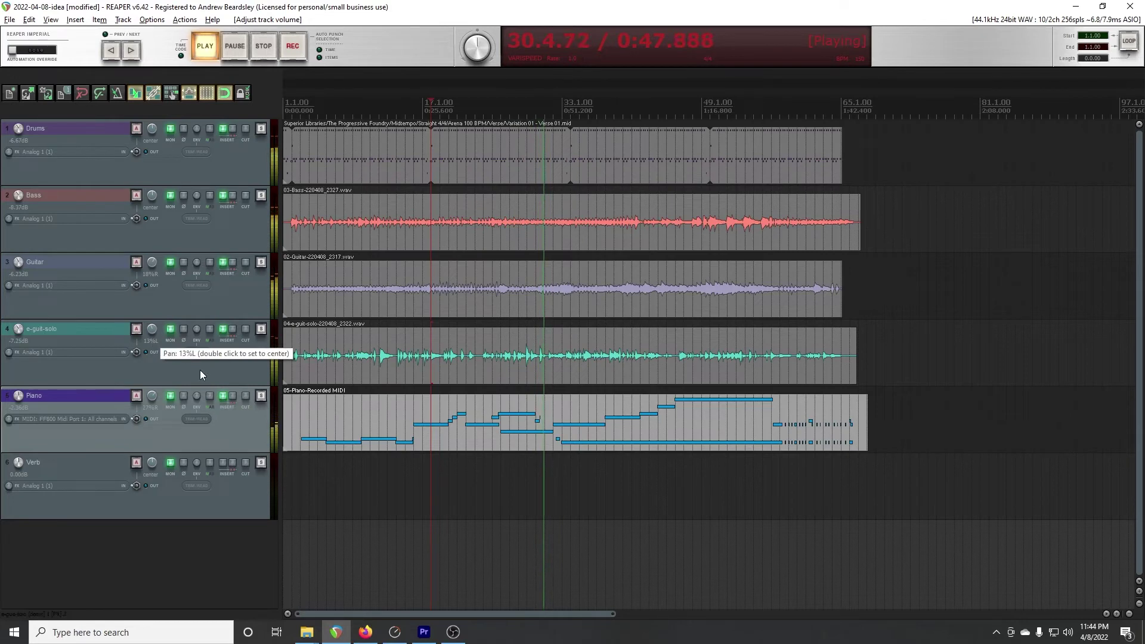
# - Open the Piano item in the MIDI editor and play the notes from about measure 24 through measure 30
pyautogui.press('space')
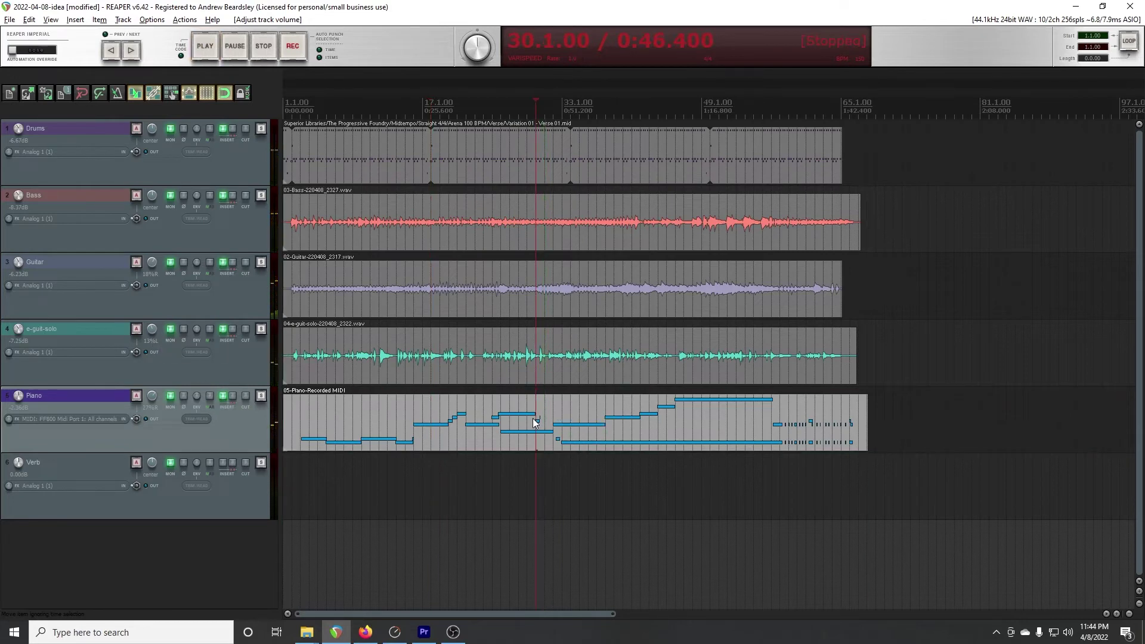
pyautogui.doubleClick(535, 422)
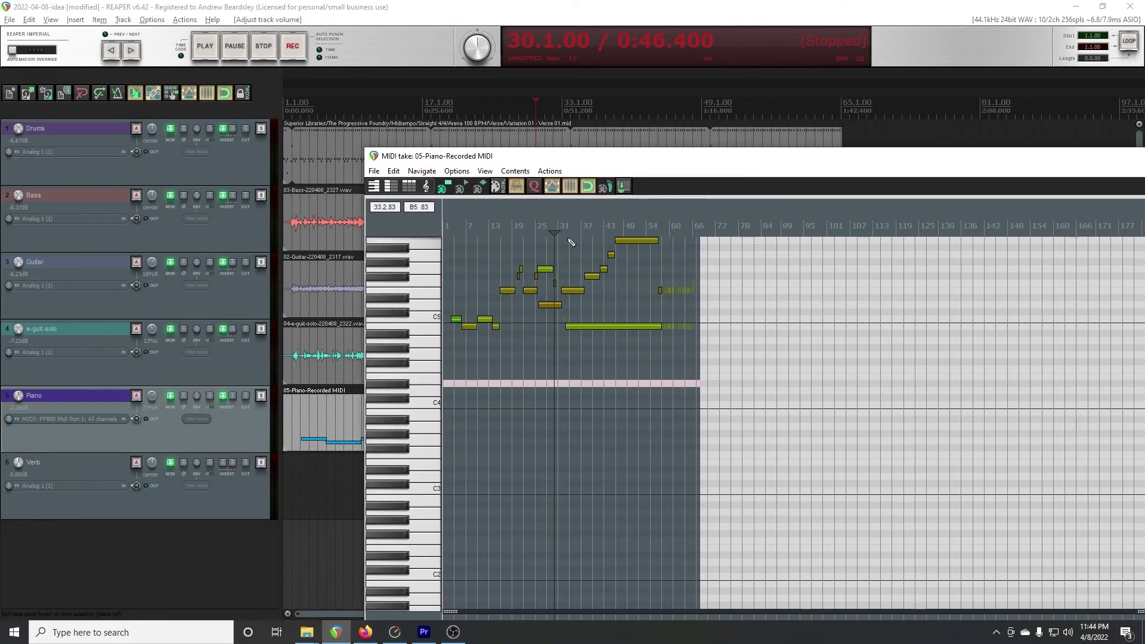
pyautogui.click(620, 221)
pyautogui.press('space')
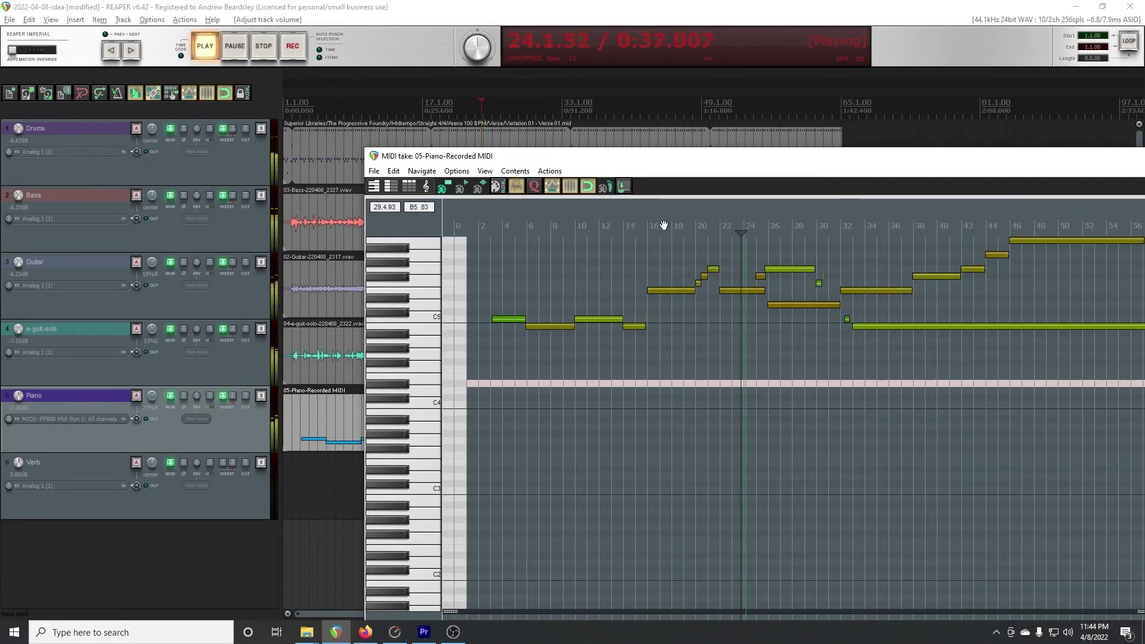
pyautogui.scroll(4, 674, 226)
pyautogui.scroll(2, 603, 209)
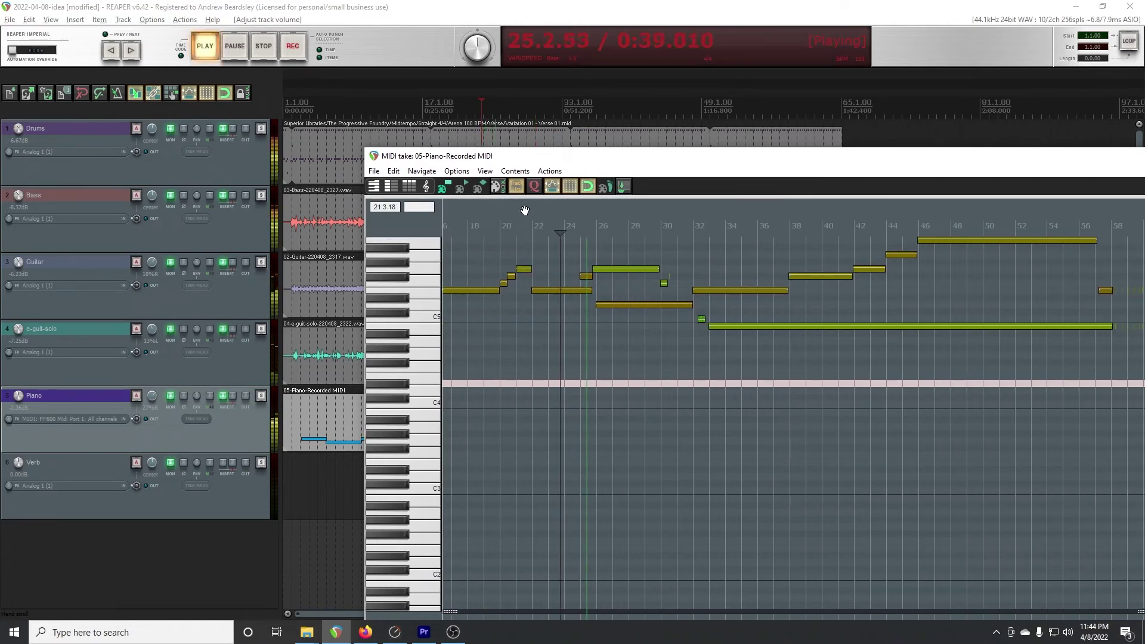
pyautogui.scroll(2, 656, 233)
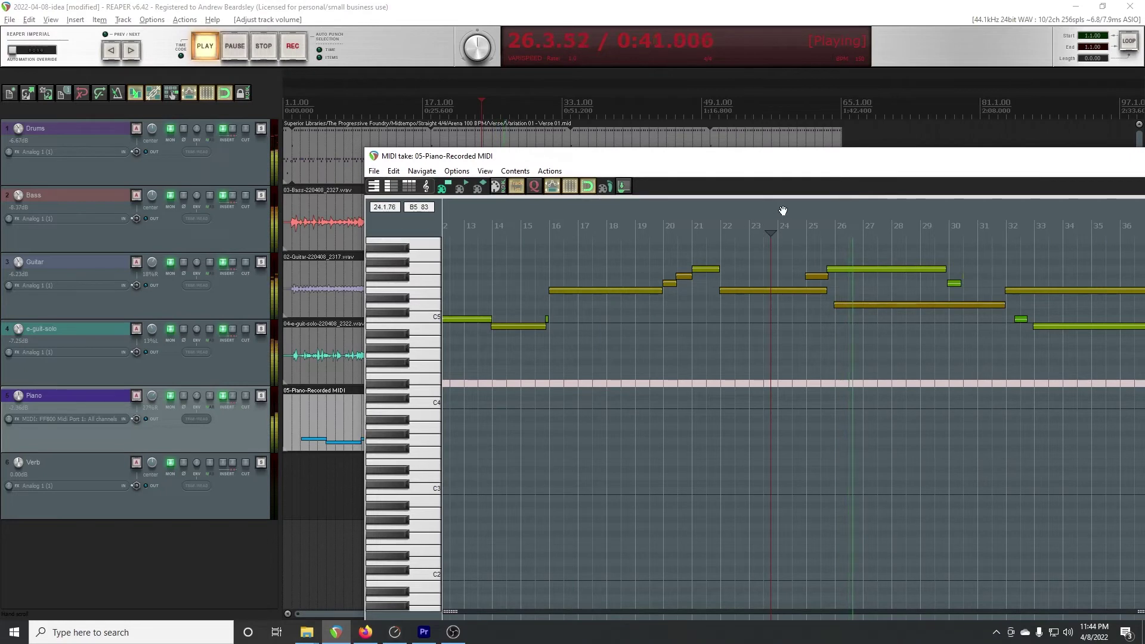
pyautogui.hscroll(8, 567, 211)
pyautogui.moveTo(720, 167); pyautogui.dragTo(551, 143)
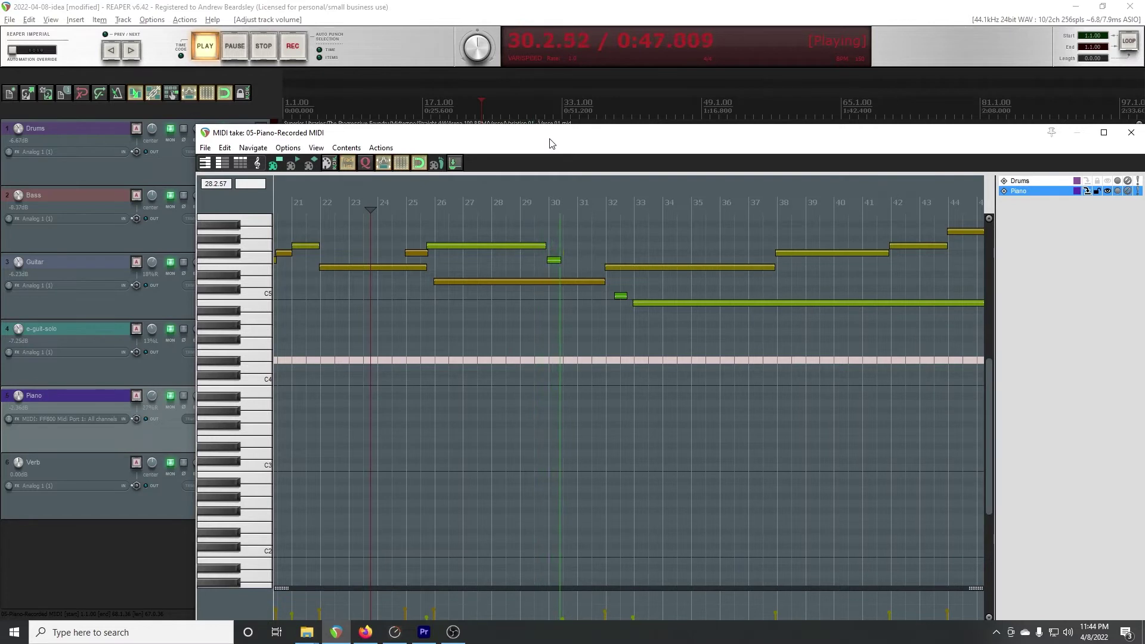
pyautogui.press('space')
# - Raise the short Piano note at measure 30 to F#5, and play from about measure 28 to check it
pyautogui.click(554, 261)
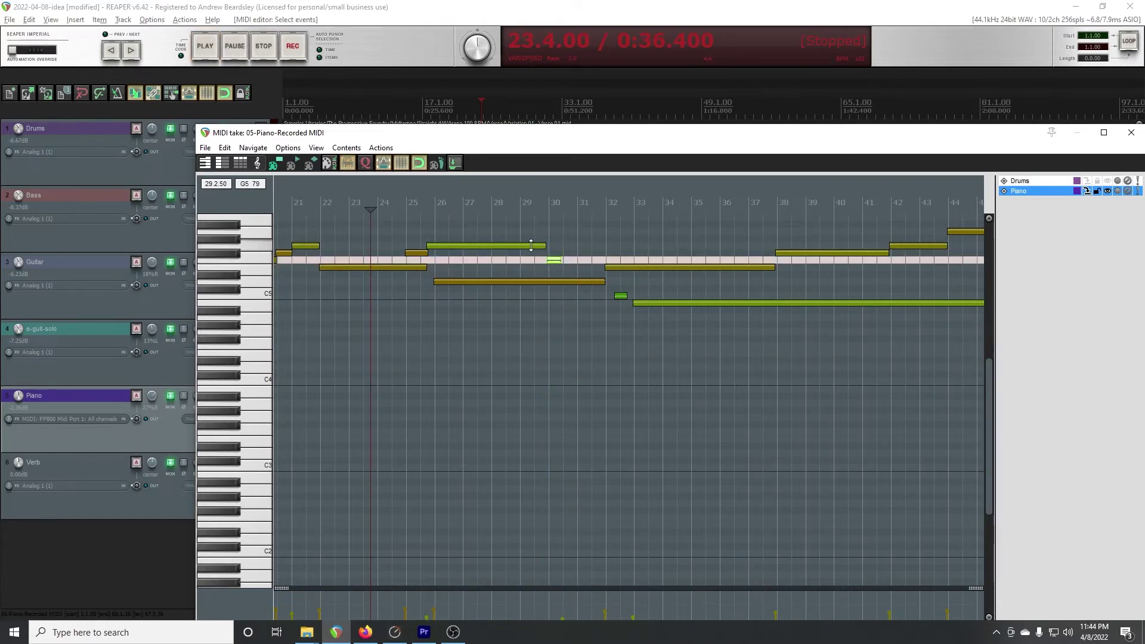
pyautogui.click(584, 283)
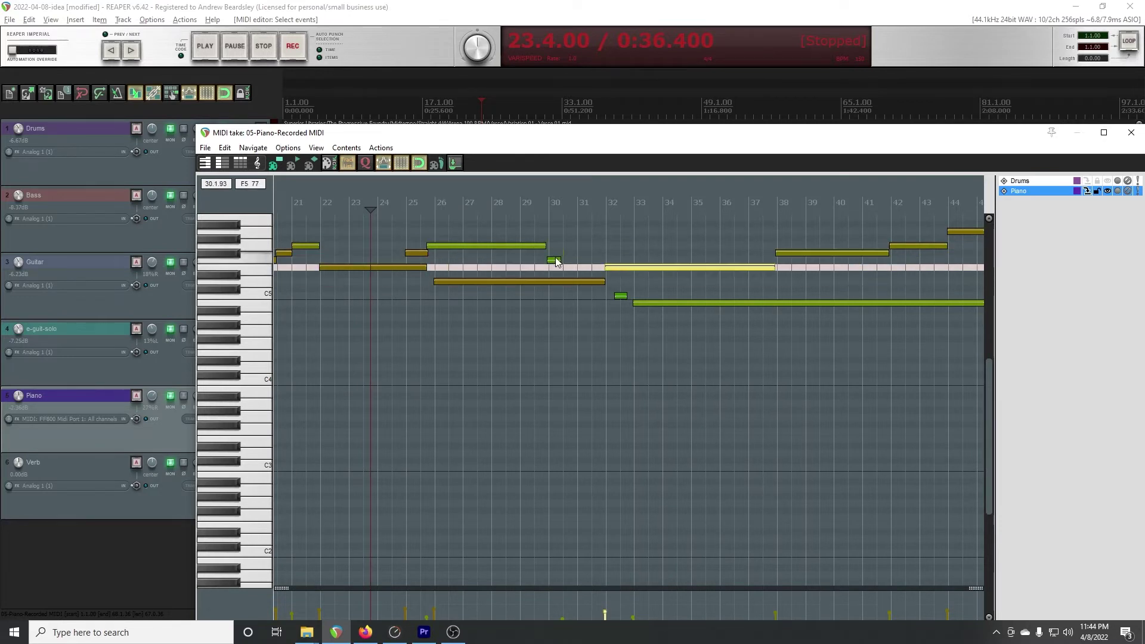
pyautogui.click(532, 247)
pyautogui.moveTo(554, 259); pyautogui.dragTo(553, 254)
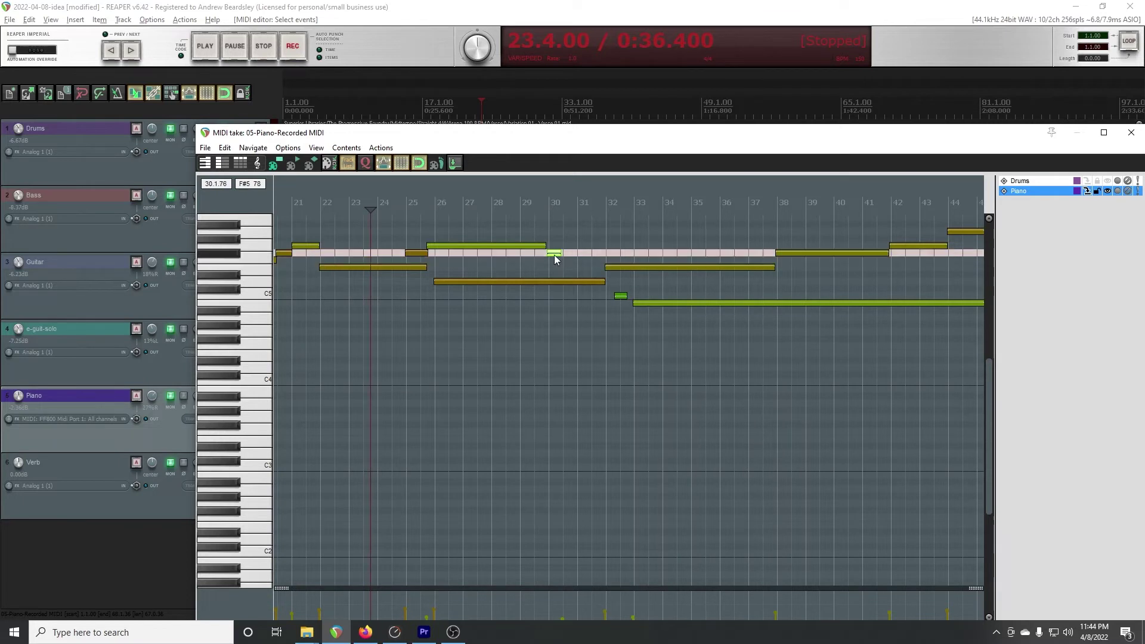
pyautogui.click(508, 200)
pyautogui.press('space')
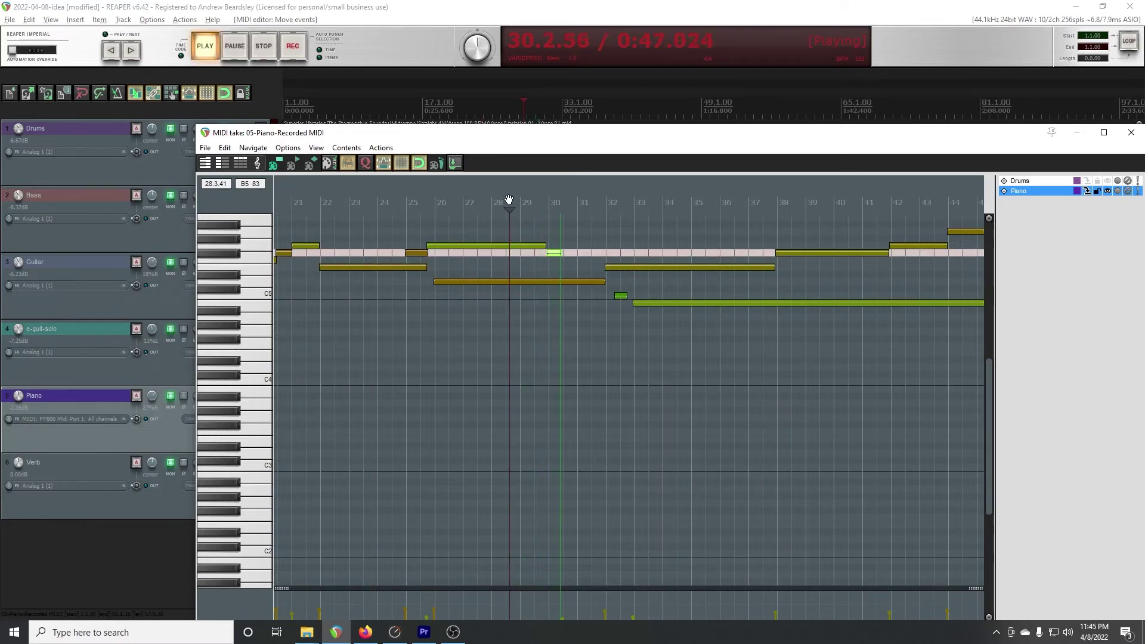
# - Extend the short F#5 Piano note at measure 30 to measure 32, and play from about measure 29 to check it
pyautogui.press('space')
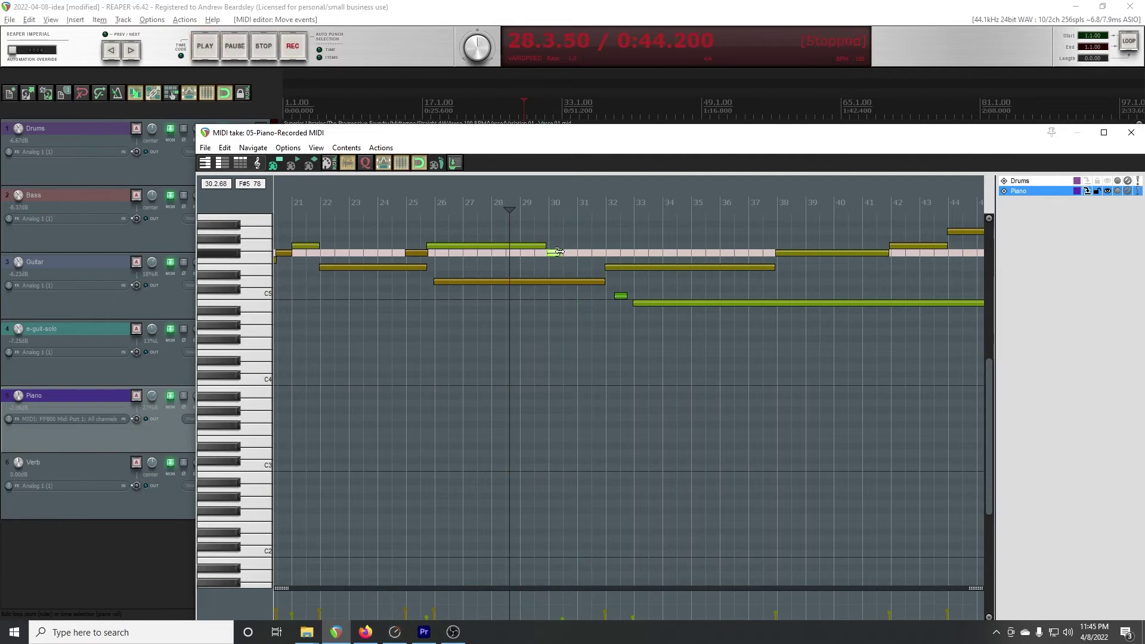
pyautogui.scroll(4, 576, 259)
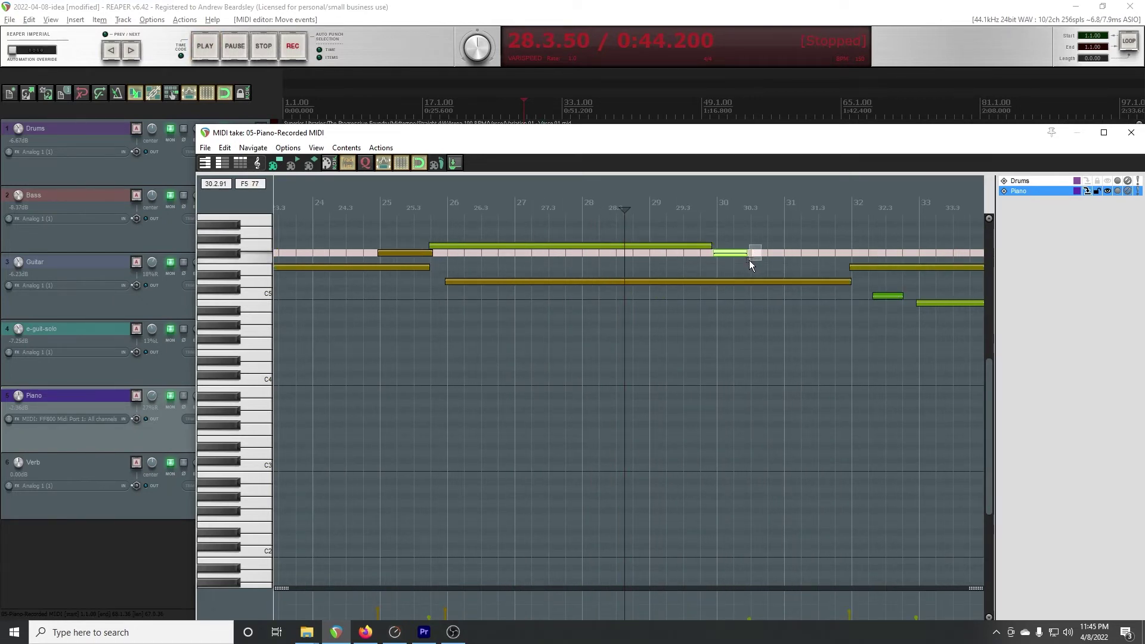
pyautogui.click(750, 260)
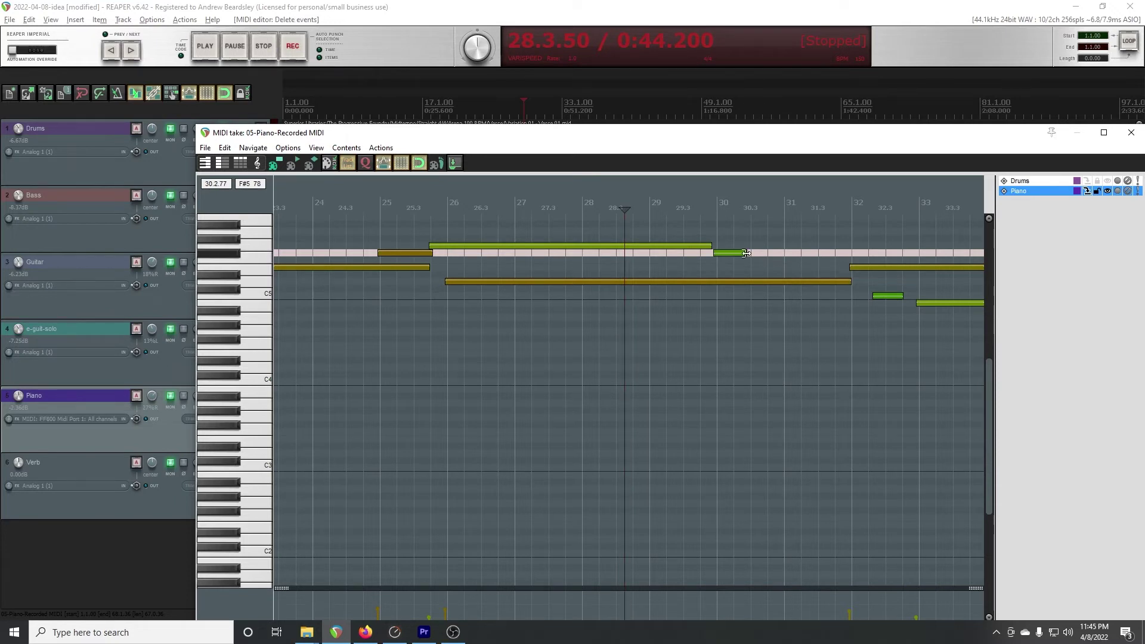
pyautogui.click(851, 251)
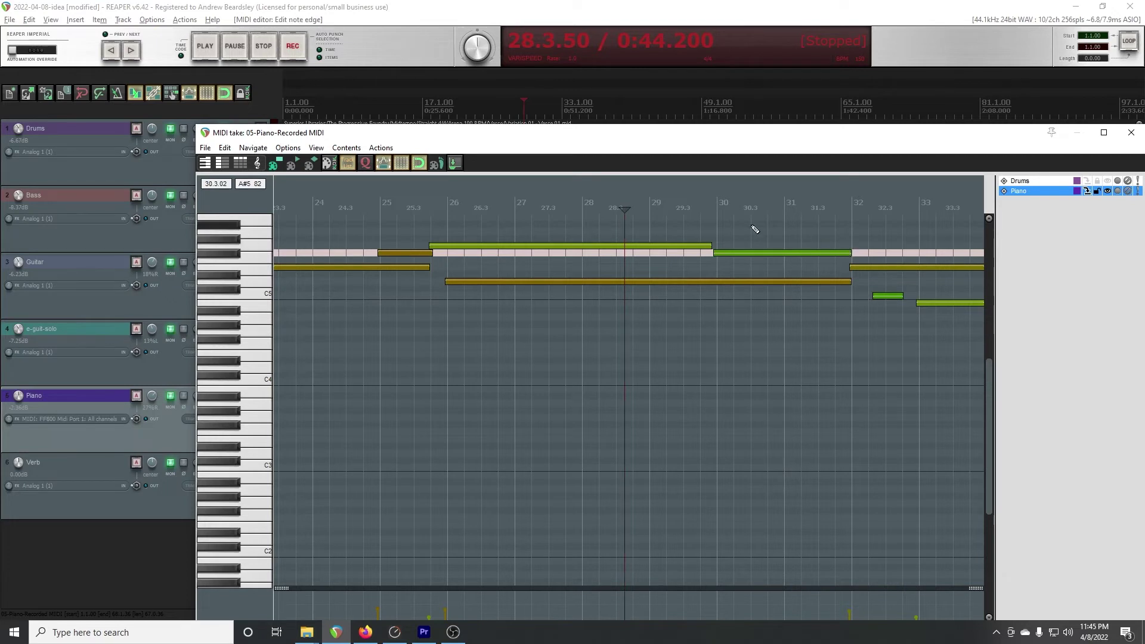
pyautogui.click(673, 199)
pyautogui.press('space')
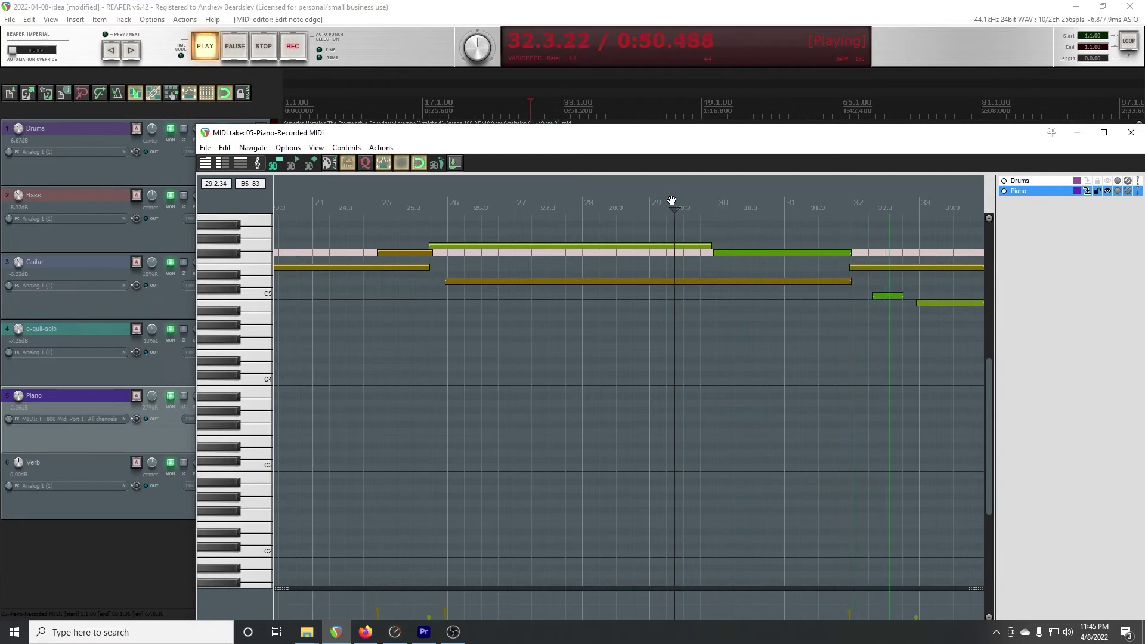
pyautogui.press('space')
# - Delete the short C5 note after measure 32, and pull the start of the long B4 note back to measure 32
pyautogui.doubleClick(888, 296)
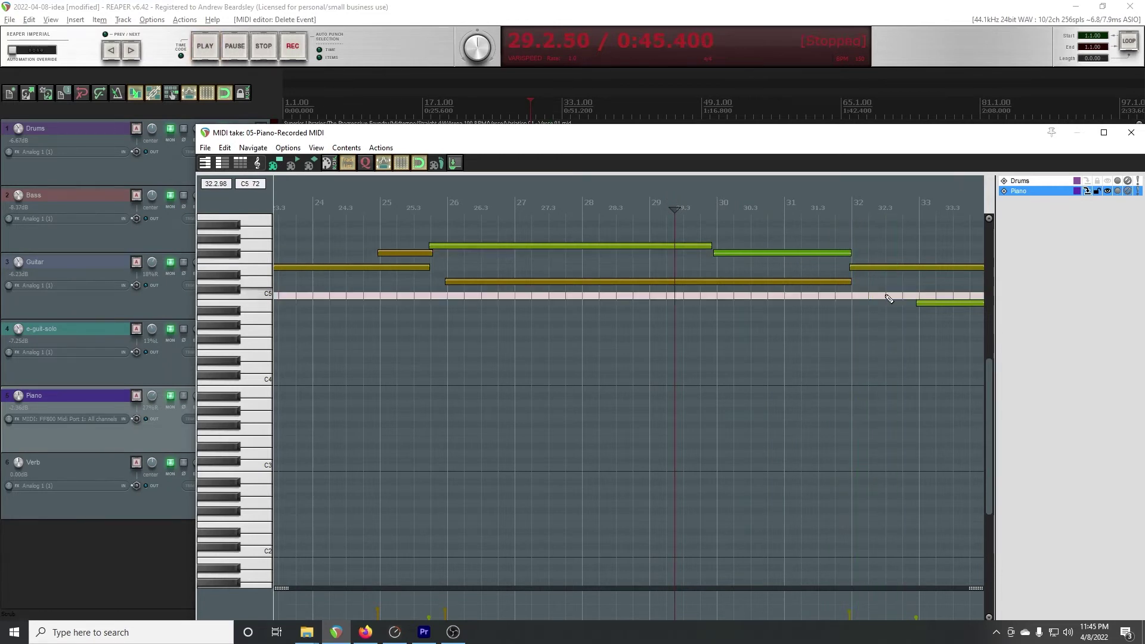
pyautogui.click(918, 305)
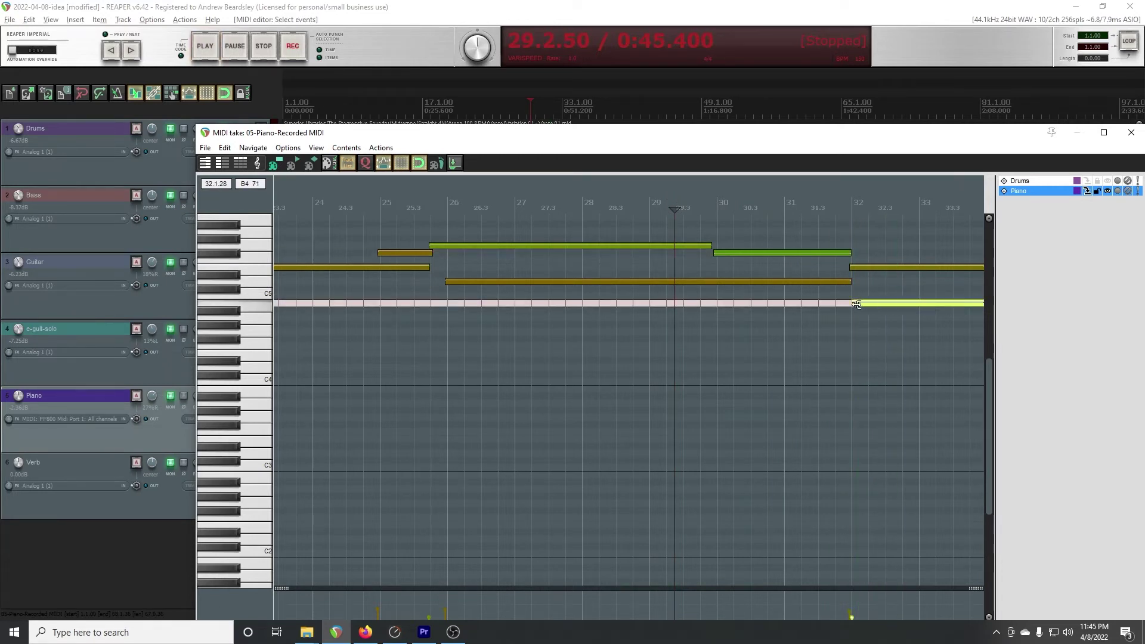
pyautogui.click(853, 306)
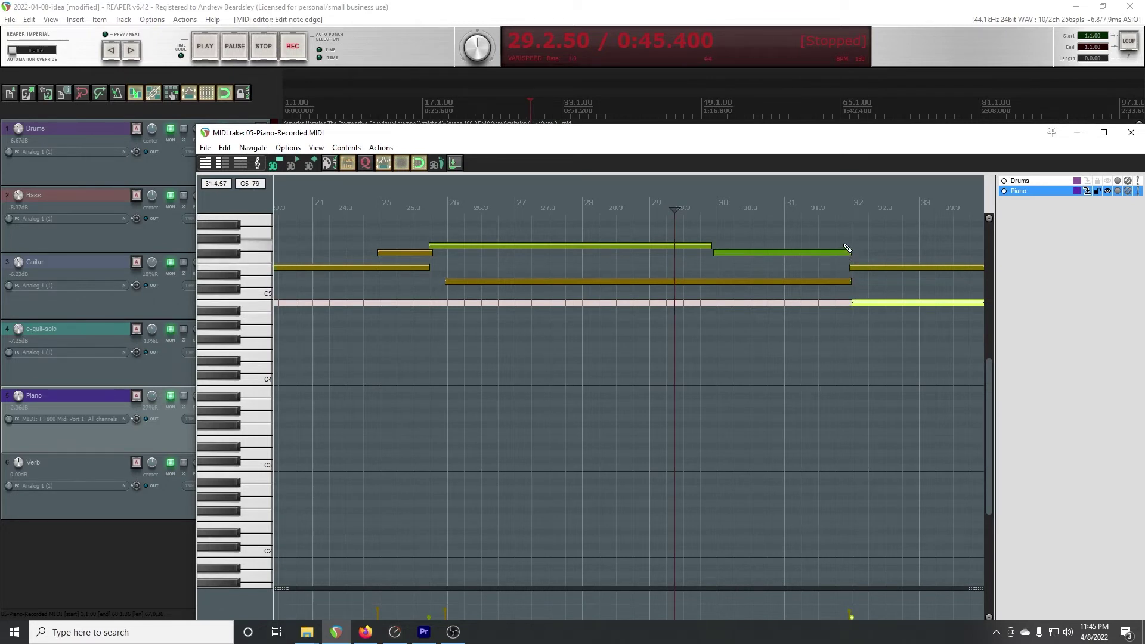
pyautogui.click(692, 209)
pyautogui.press('space')
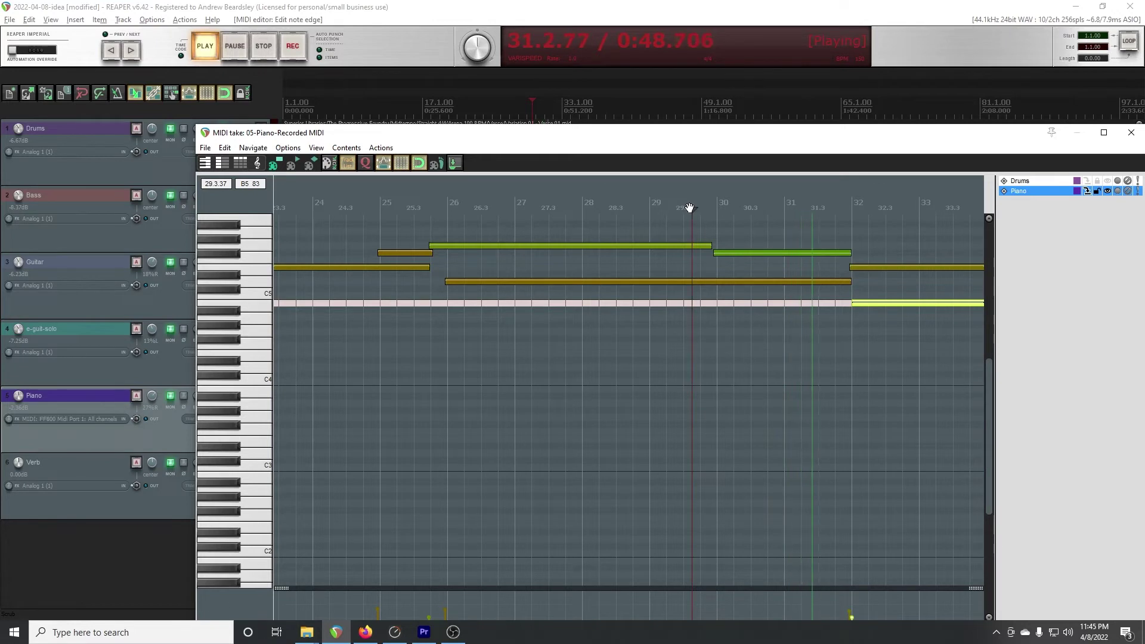
# - Listen to the Piano notes past measure 32 while looking over the rest of the item, and close the MIDI editor
pyautogui.moveTo(774, 192); pyautogui.dragTo(370, 187)
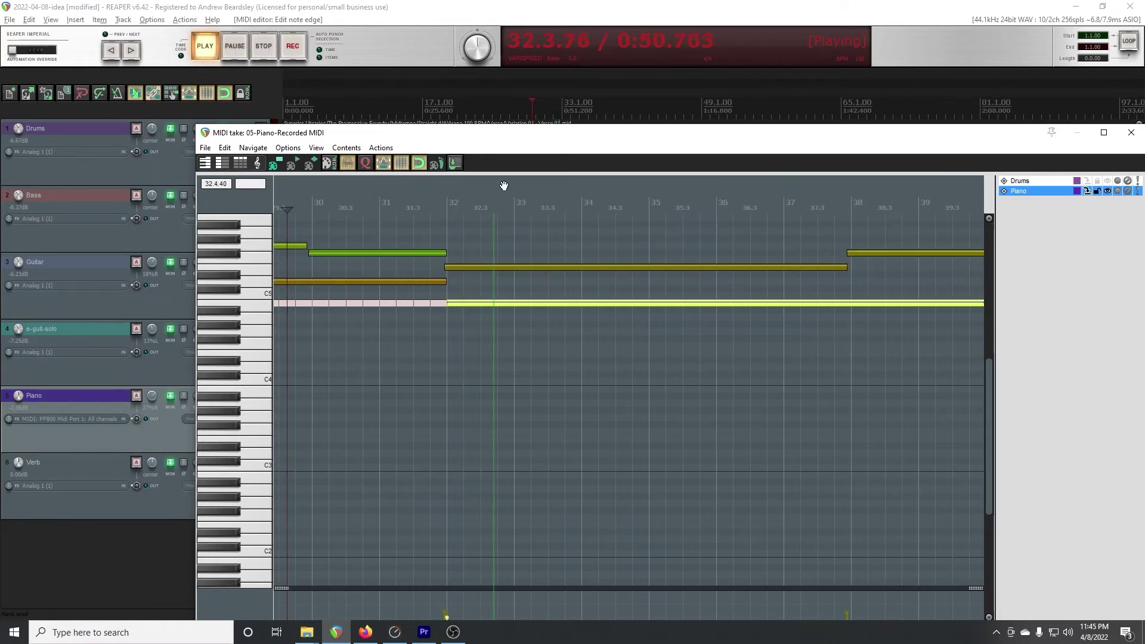
pyautogui.moveTo(713, 195); pyautogui.dragTo(550, 194)
pyautogui.scroll(-3, 673, 233)
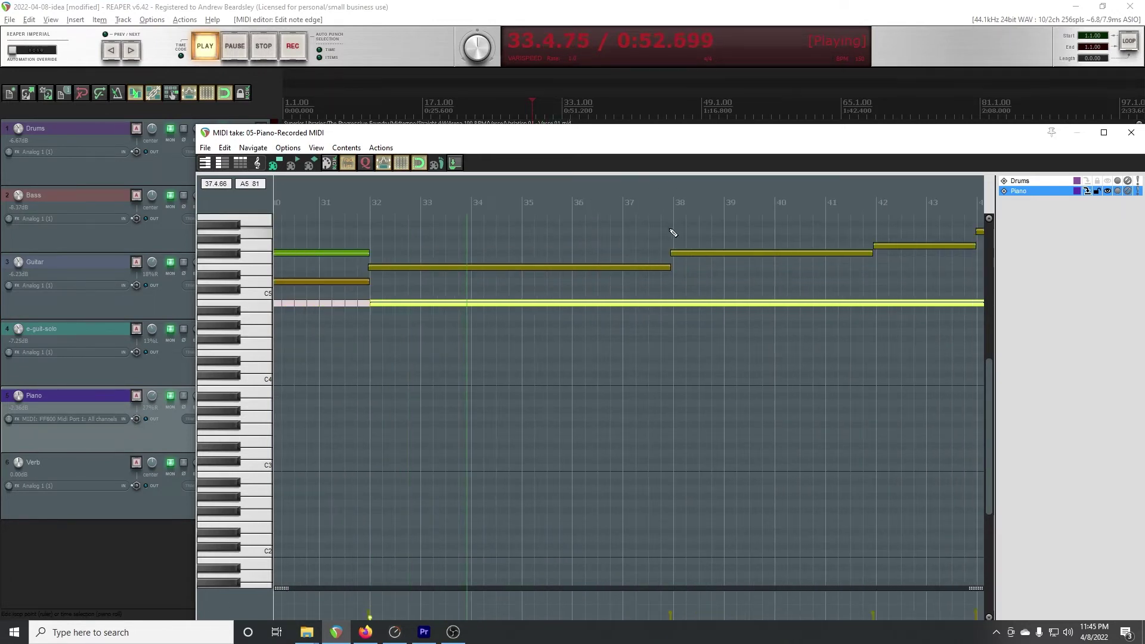
pyautogui.scroll(-6, 673, 233)
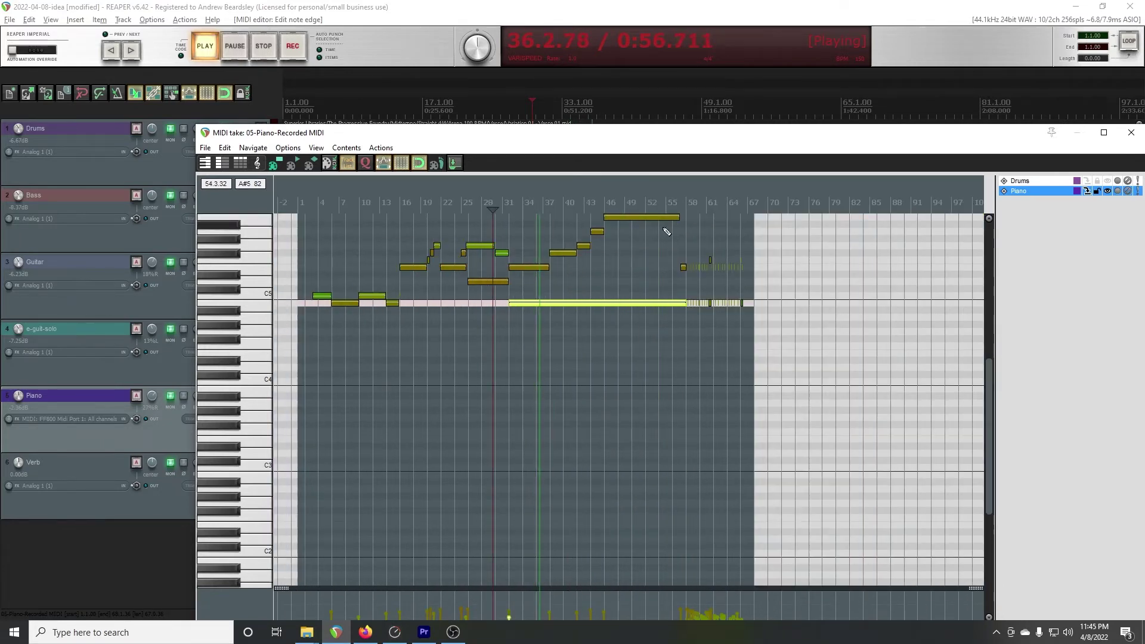
pyautogui.click(1129, 133)
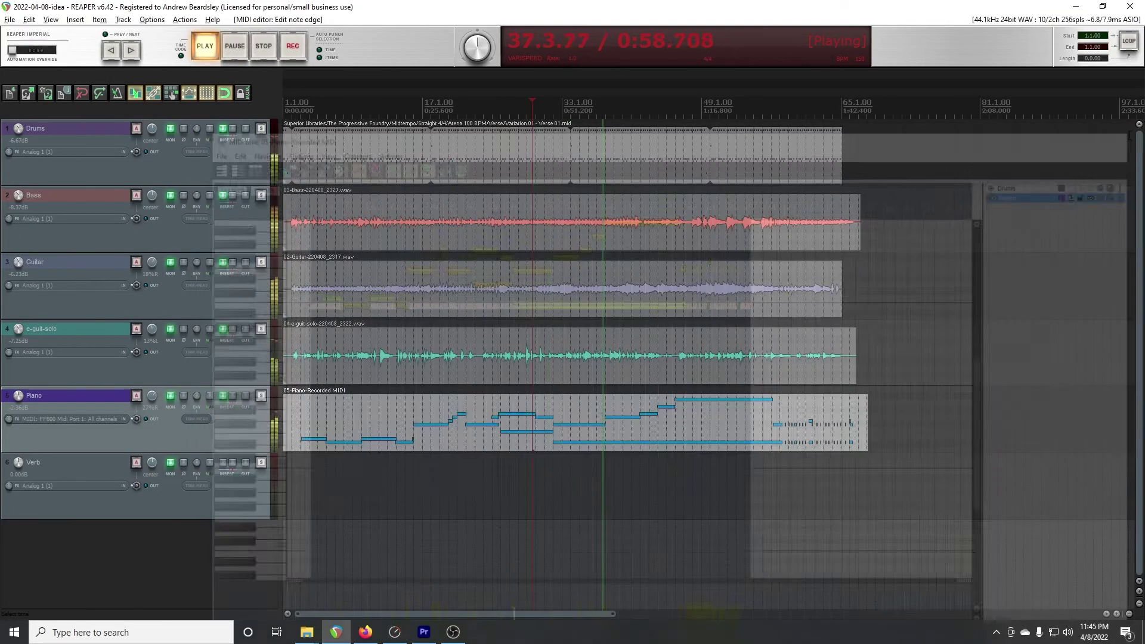
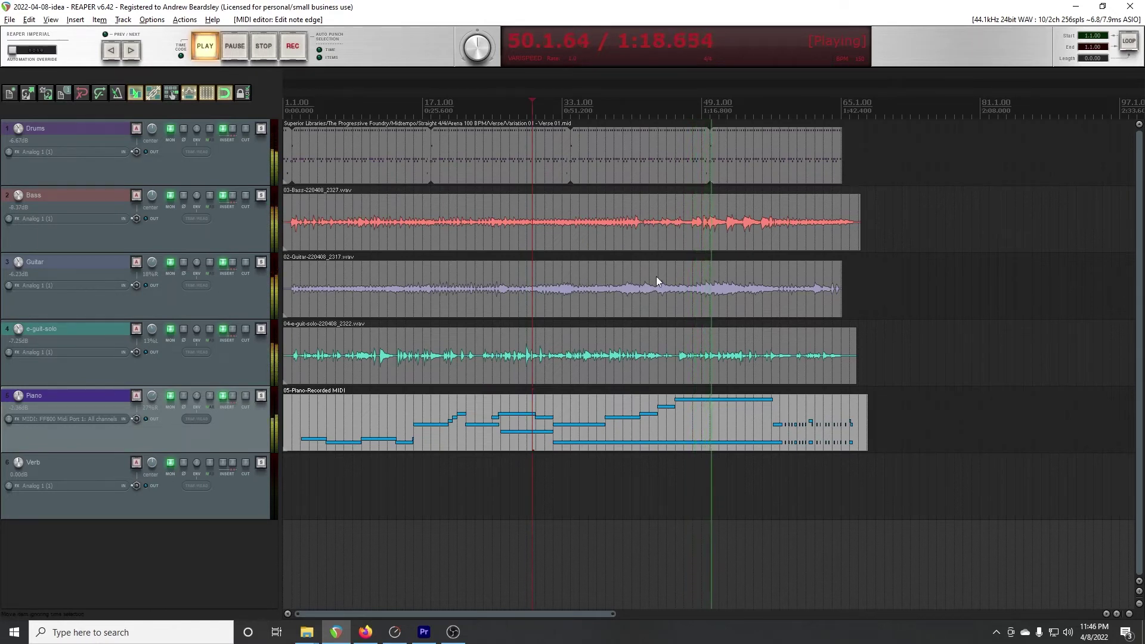
# - Open the mixer and add the RC 48 reverb to the Verb track
pyautogui.hotkey('ctrl', 'm')
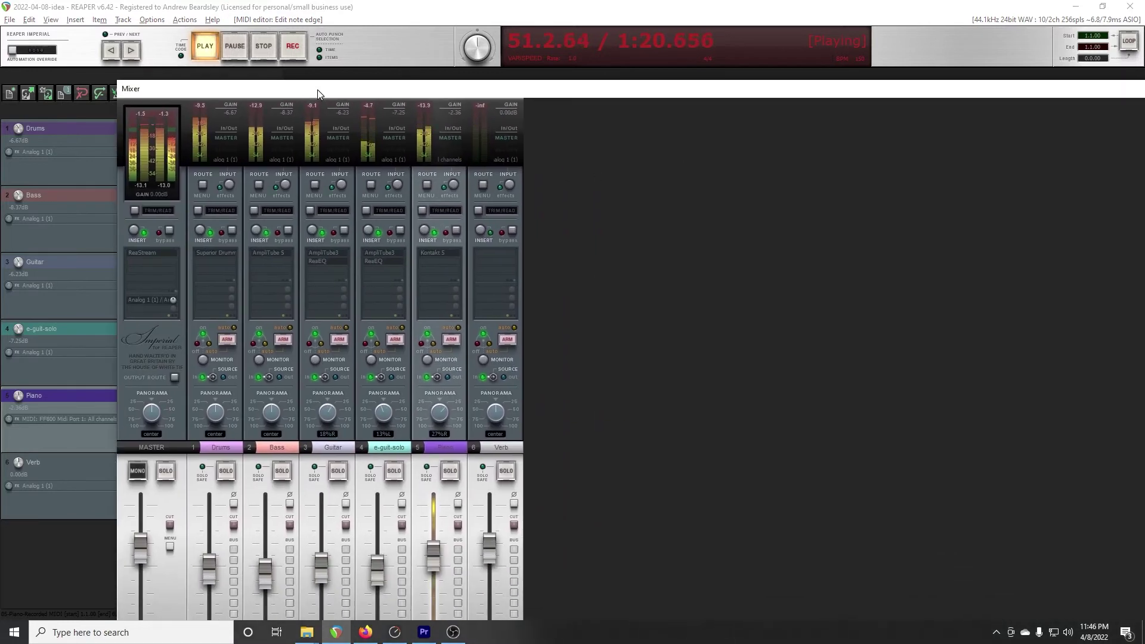
pyautogui.moveTo(317, 89); pyautogui.dragTo(354, 74)
pyautogui.doubleClick(532, 240)
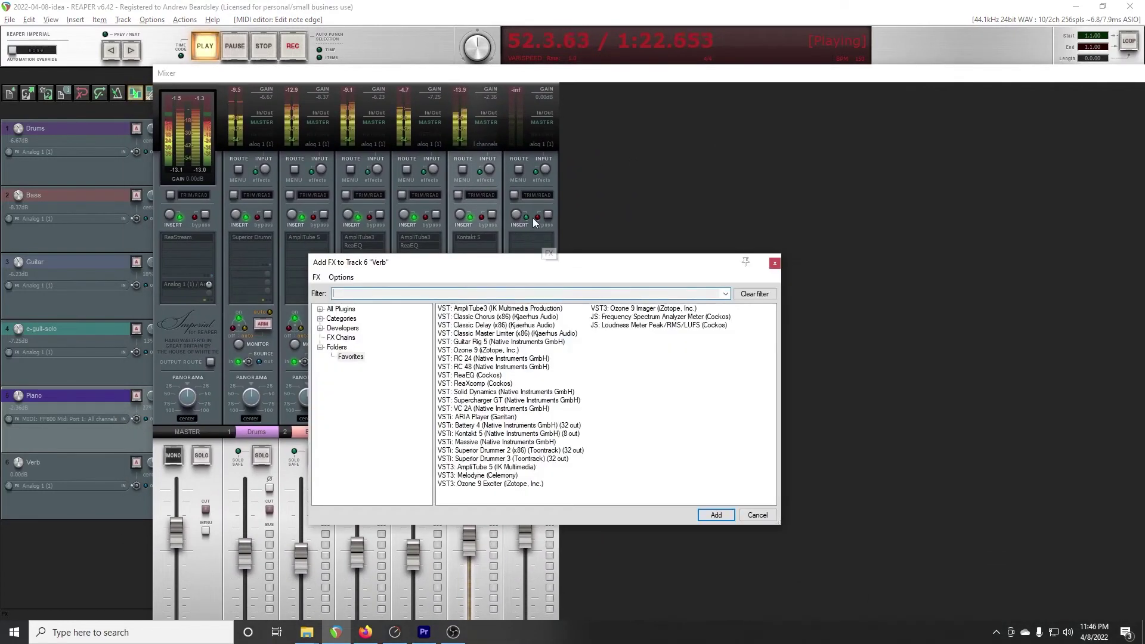
pyautogui.doubleClick(482, 367)
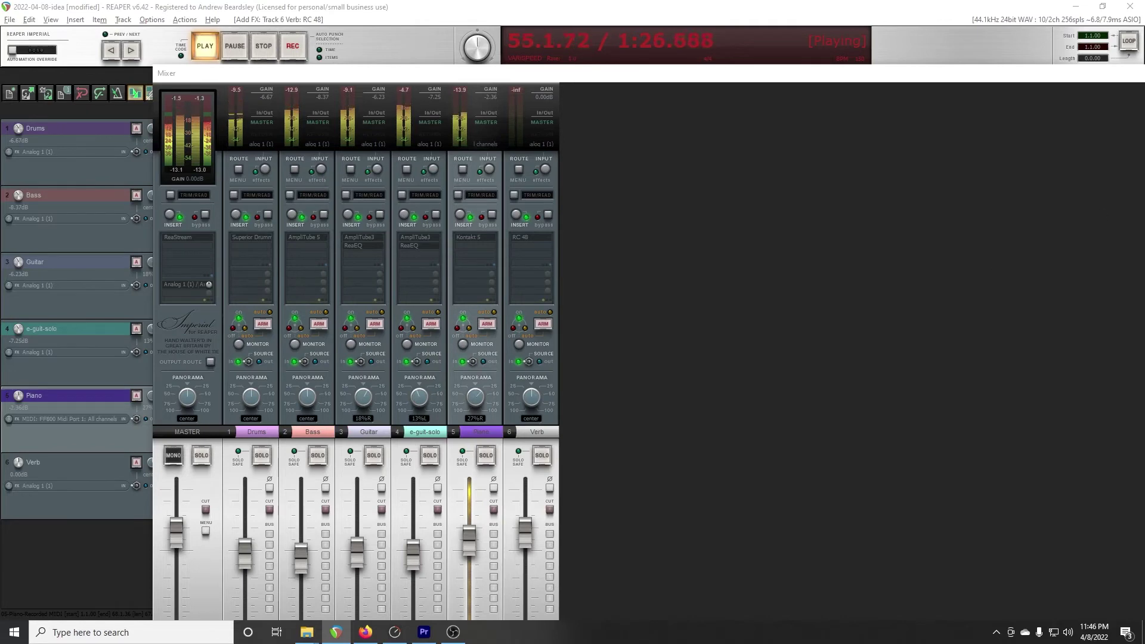
# - Load the Medium Hall & Echoes preset in the Verb track's RC 48, and close the plugin window
pyautogui.moveTo(1060, 142); pyautogui.dragTo(585, 175)
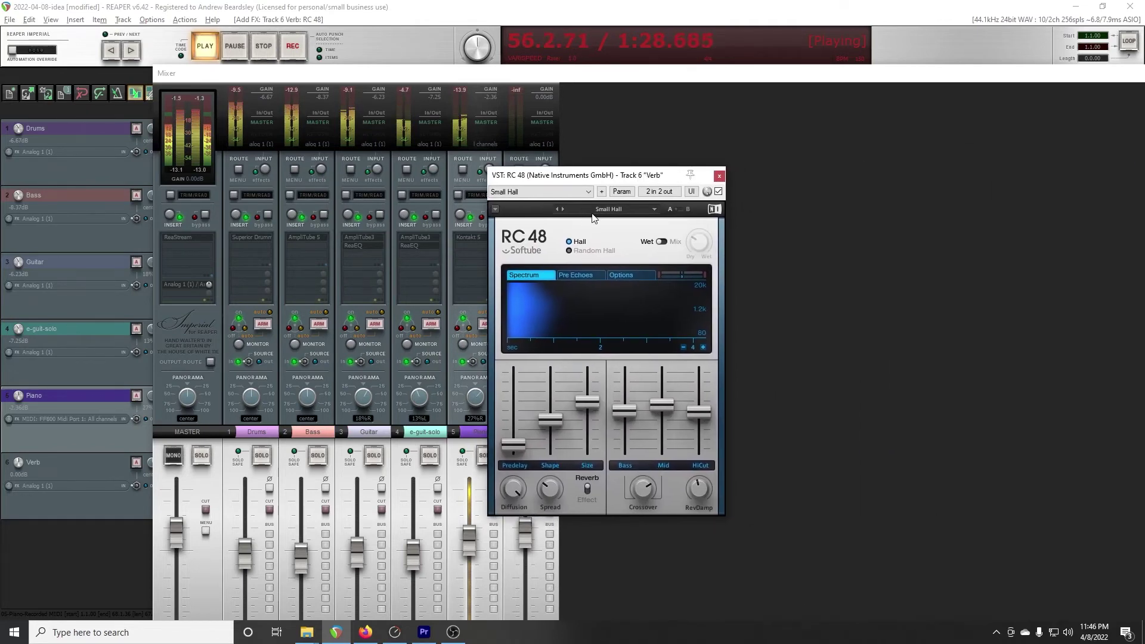
pyautogui.click(609, 210)
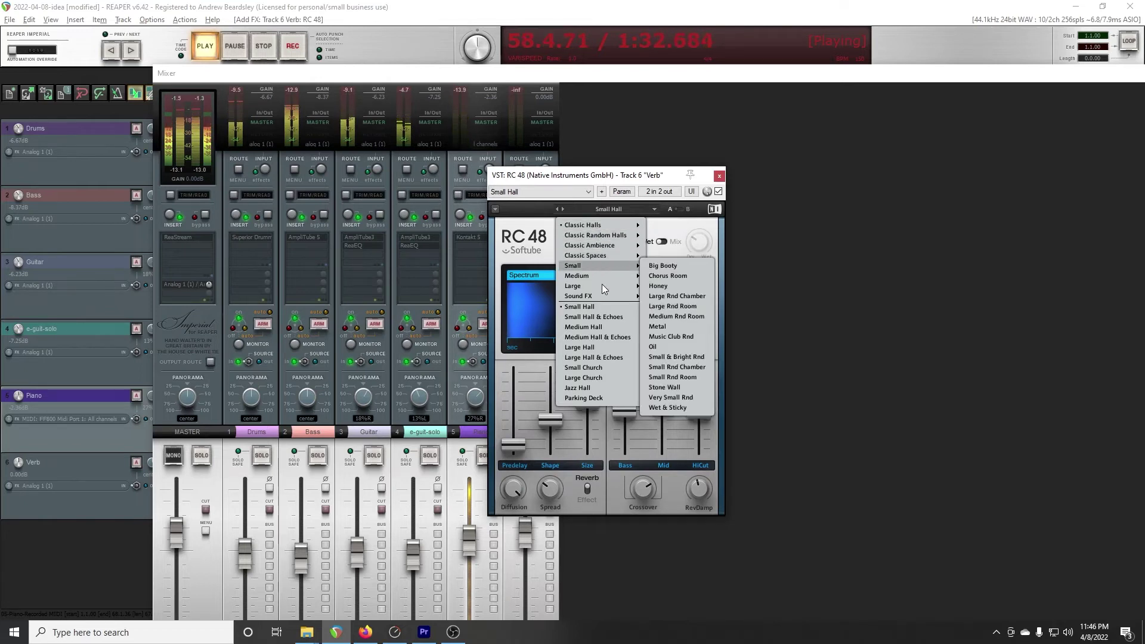
pyautogui.click(609, 338)
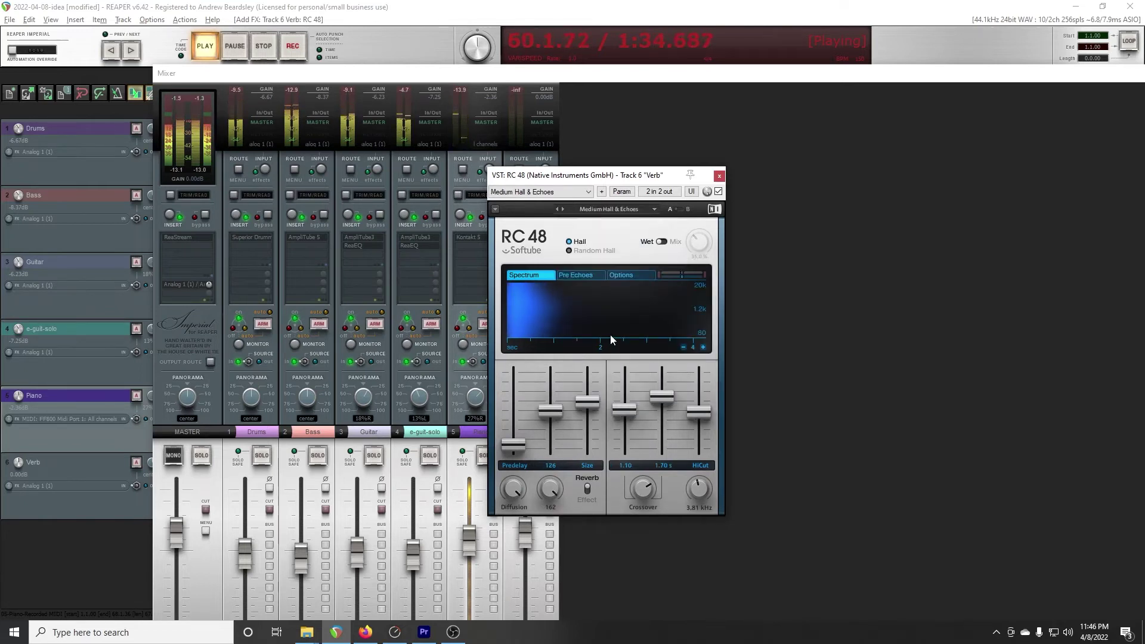
pyautogui.click(719, 175)
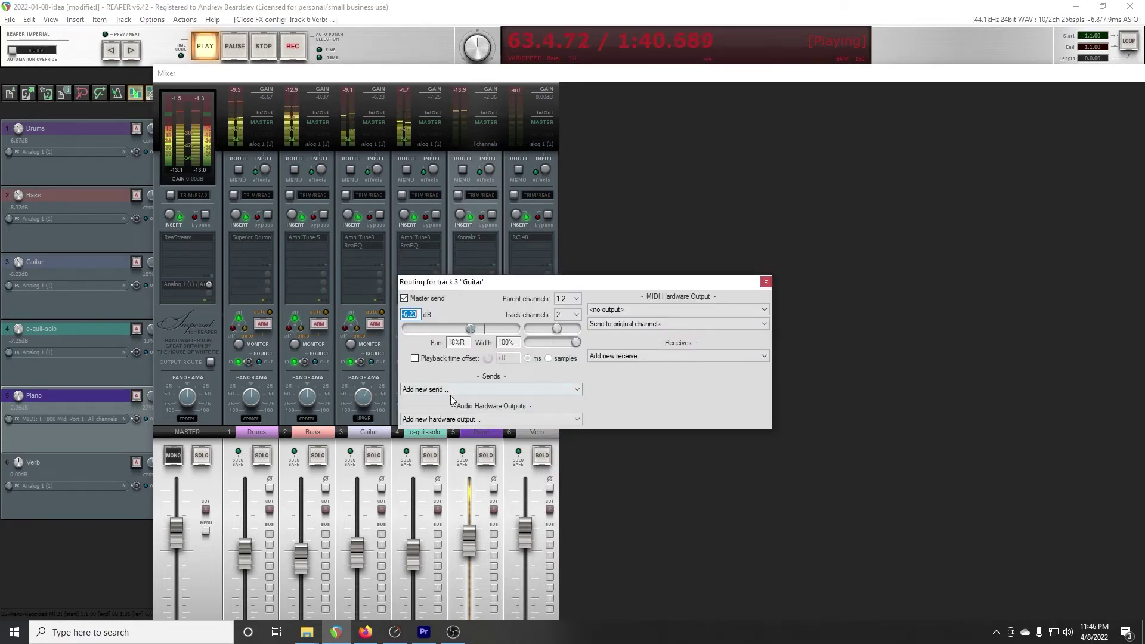
# - Add a send from the Guitar track to the Verb track and lower its level to about -16.0 dB
pyautogui.click(449, 390)
pyautogui.click(448, 439)
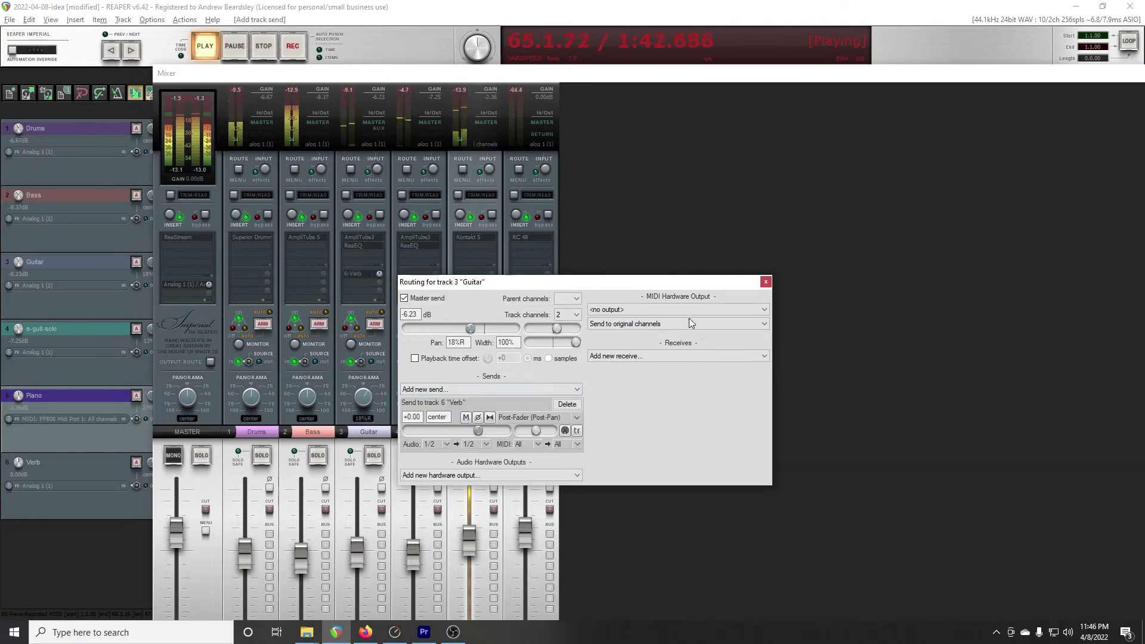
pyautogui.click(765, 282)
pyautogui.moveTo(586, 91); pyautogui.dragTo(560, 74)
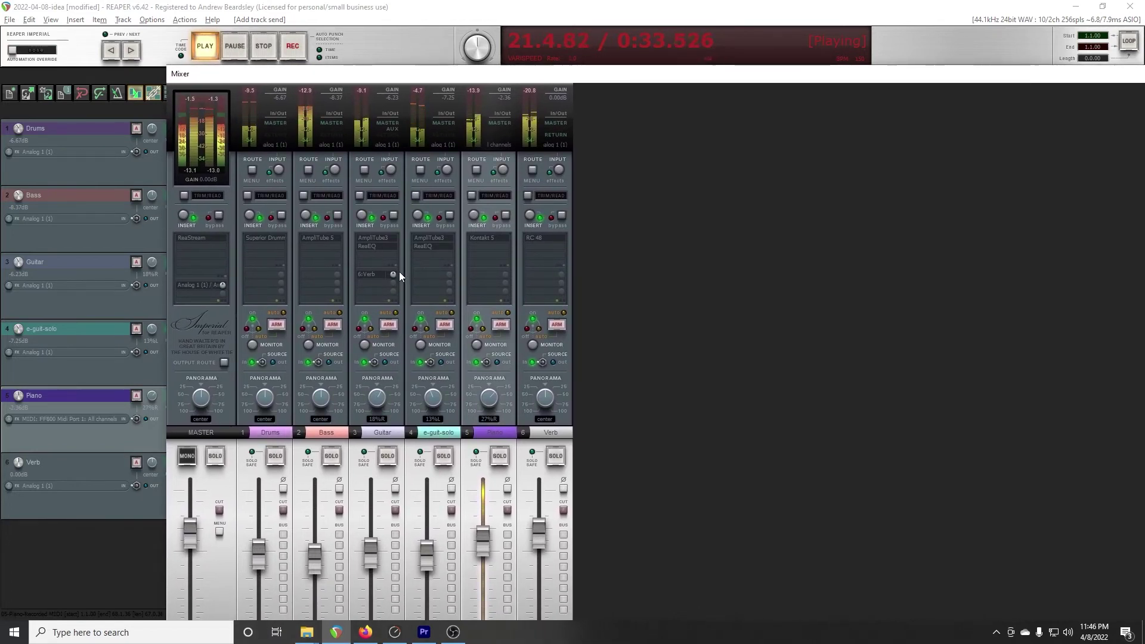
pyautogui.moveTo(397, 275); pyautogui.dragTo(397, 276)
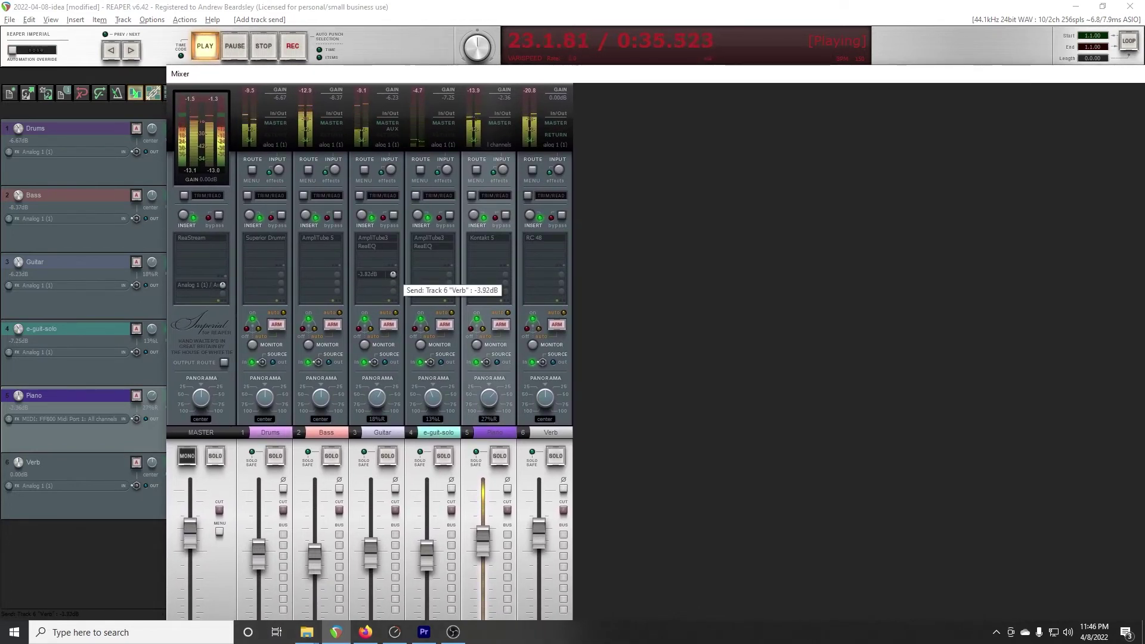
pyautogui.moveTo(393, 275); pyautogui.dragTo(392, 276)
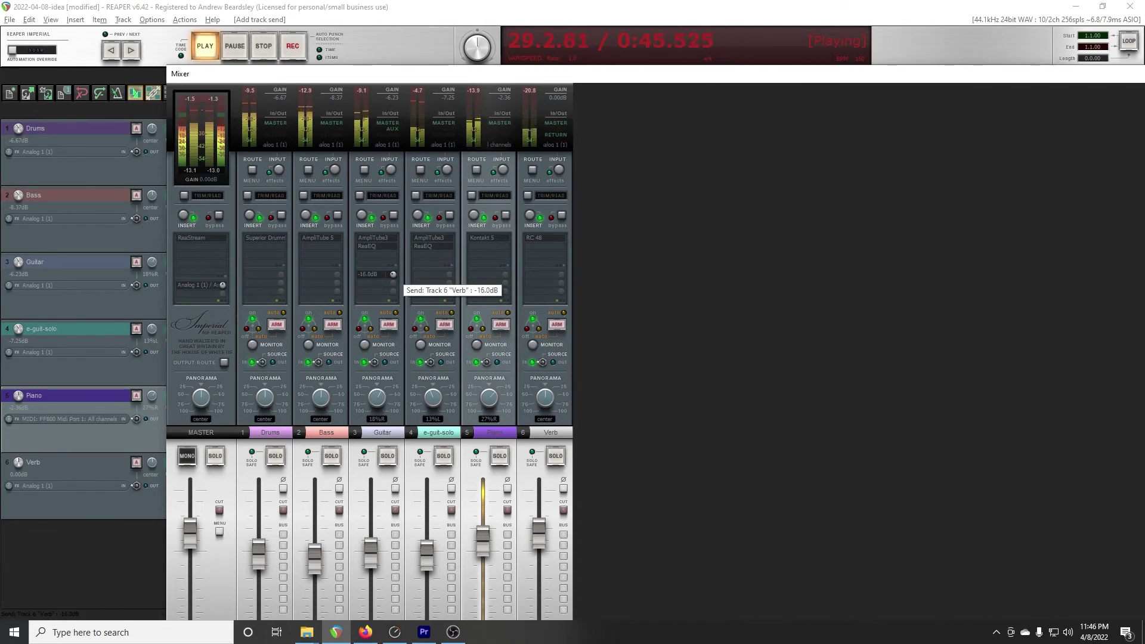
# - Copy the Guitar track's Verb send to e-guit-solo and set the copied send to about -10.9 dB
pyautogui.moveTo(389, 274); pyautogui.dragTo(444, 277)
pyautogui.moveTo(448, 276)
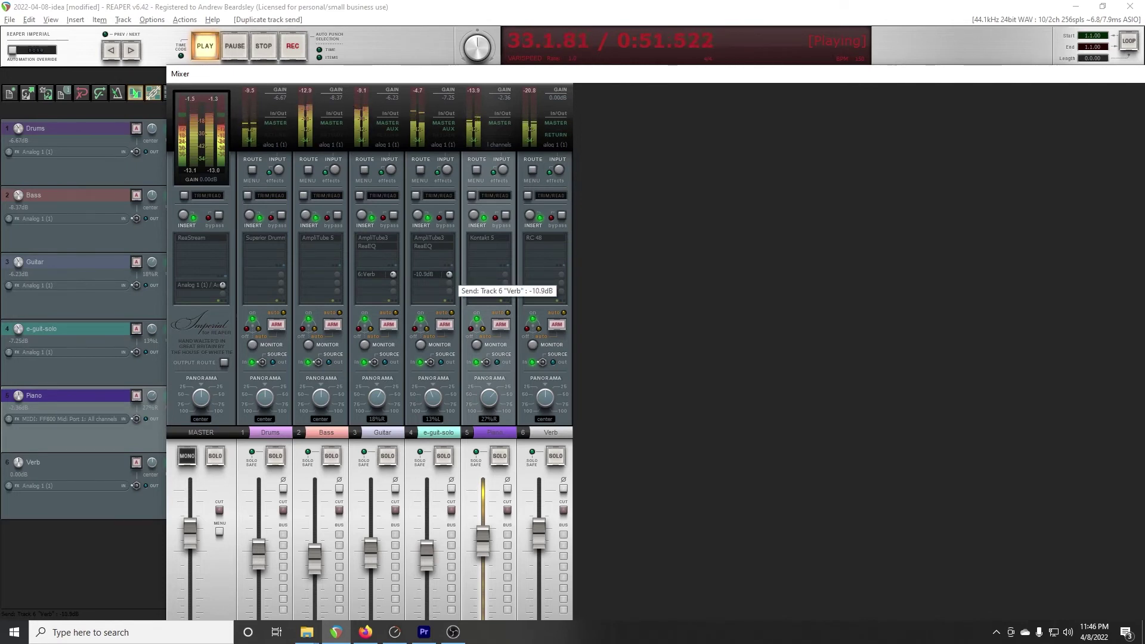
pyautogui.moveTo(449, 274); pyautogui.dragTo(449, 275)
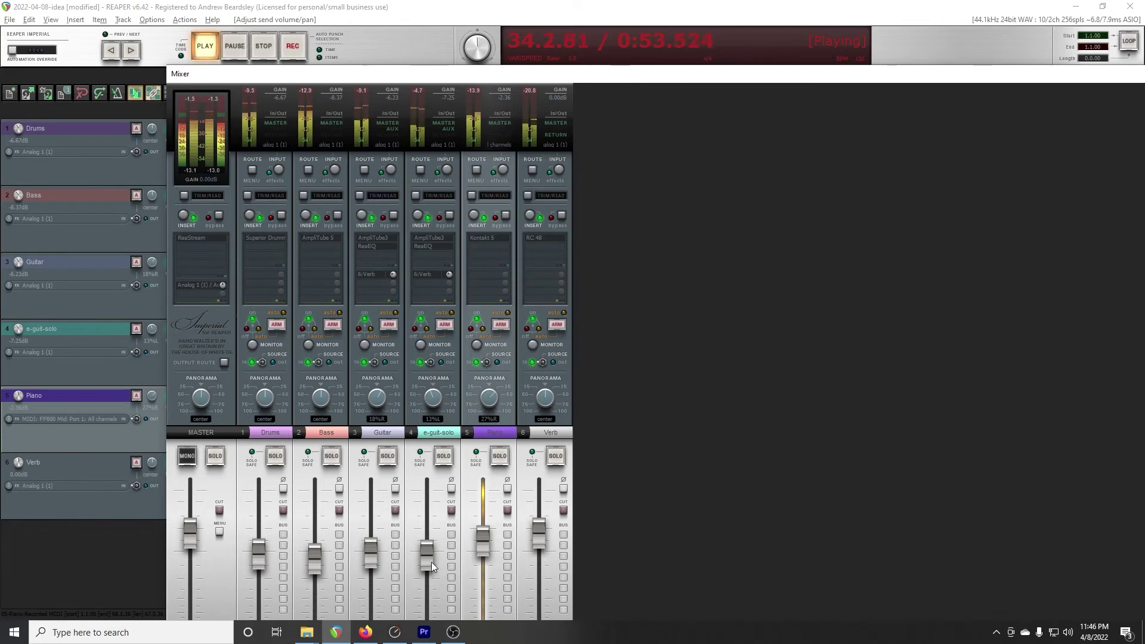
# - Raise the e-guit-solo track volume to -6.77 dB, close the mixer and stop playback
pyautogui.moveTo(431, 562); pyautogui.dragTo(432, 558)
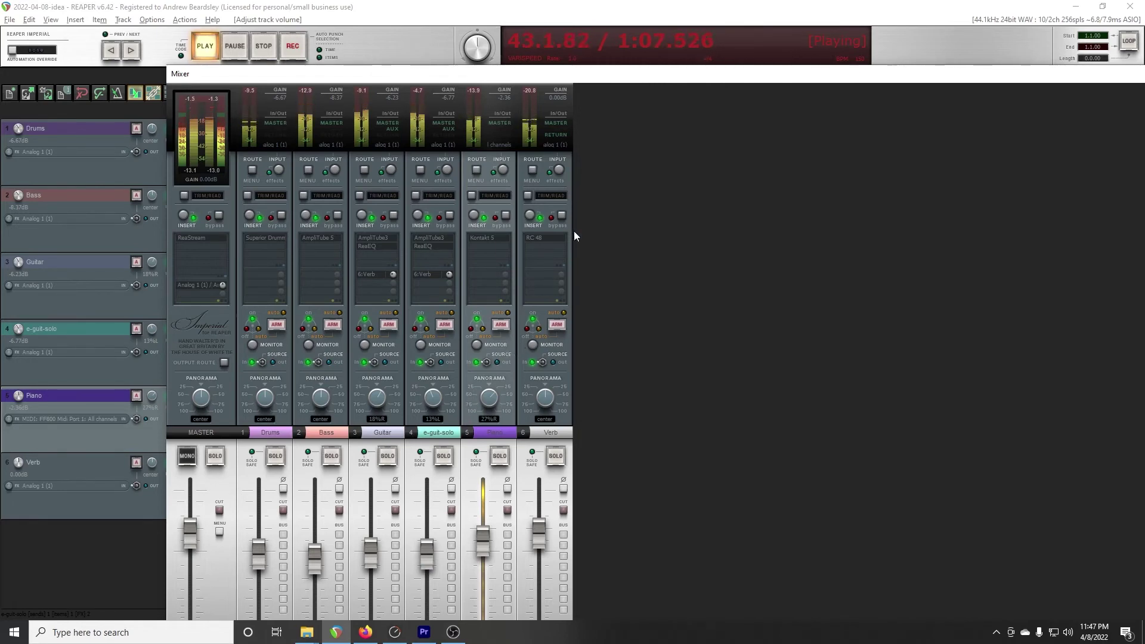
pyautogui.moveTo(603, 77); pyautogui.dragTo(621, 95)
pyautogui.hotkey('ctrl', 'm')
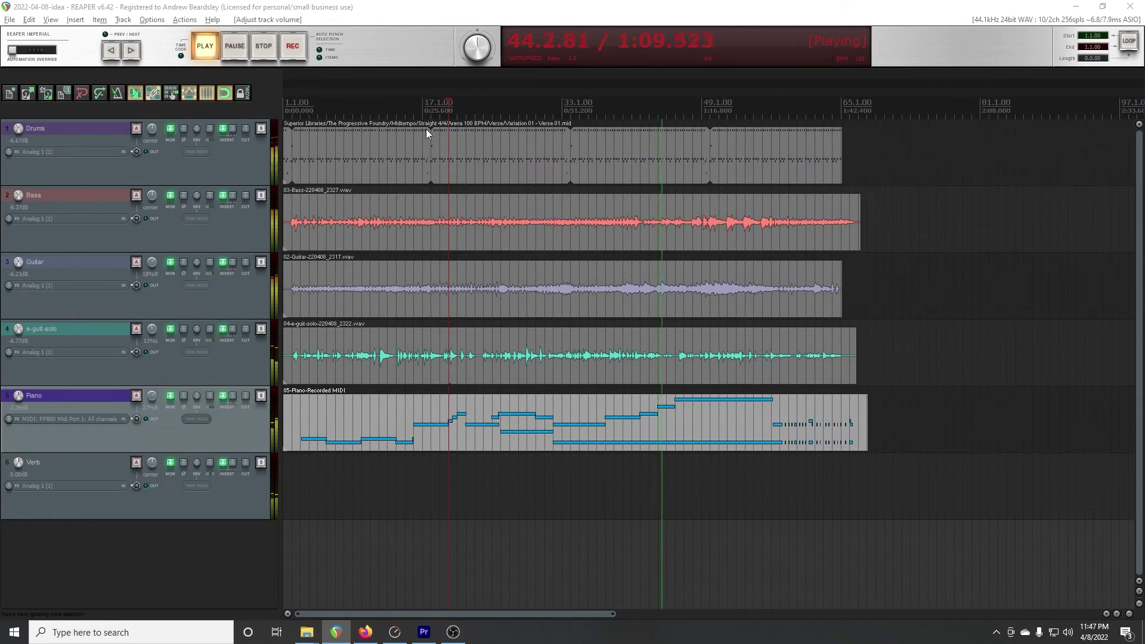
pyautogui.click(261, 48)
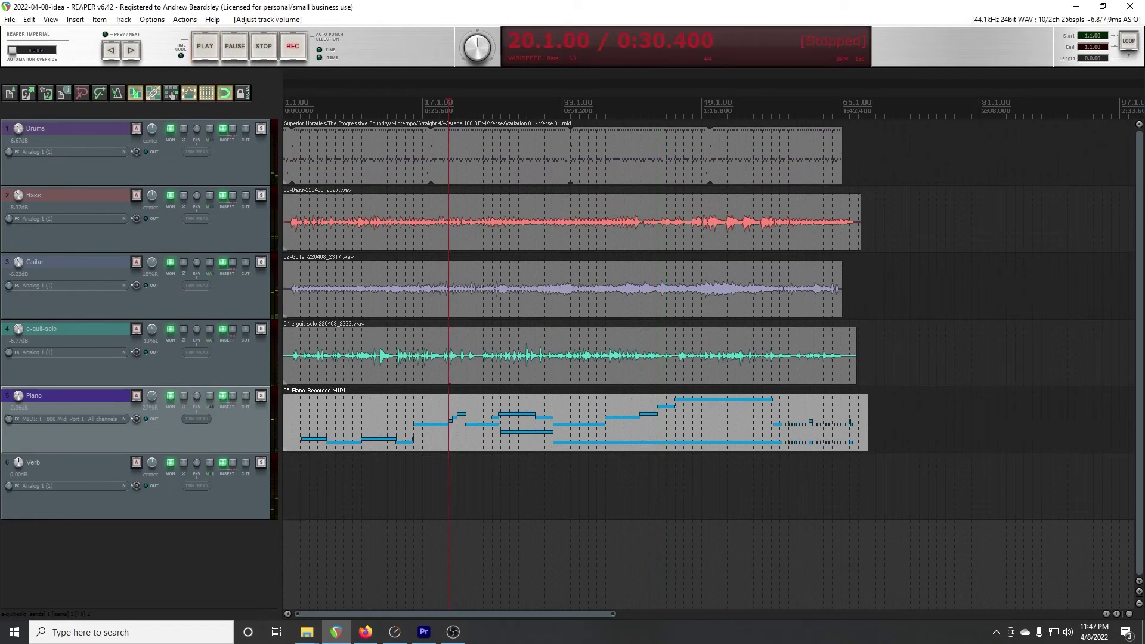
# - Clear the item selection and play the arrangement from about measure 13
pyautogui.hotkey('alt', 'Tab')
pyautogui.click(311, 536)
pyautogui.scroll(2, 311, 537)
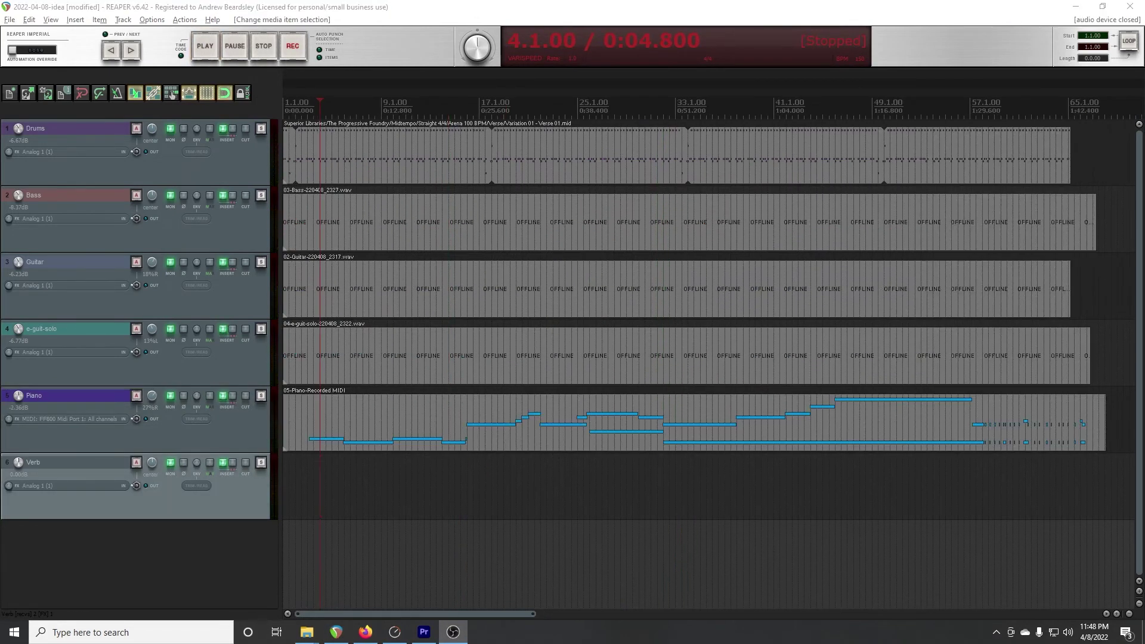
pyautogui.click(473, 107)
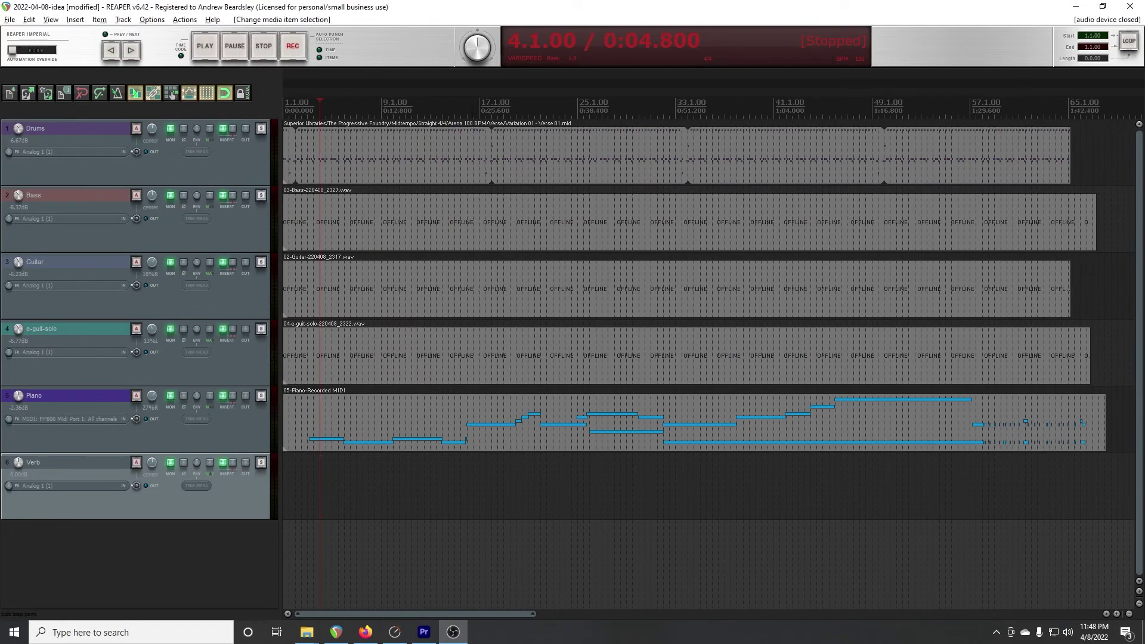
pyautogui.press('space')
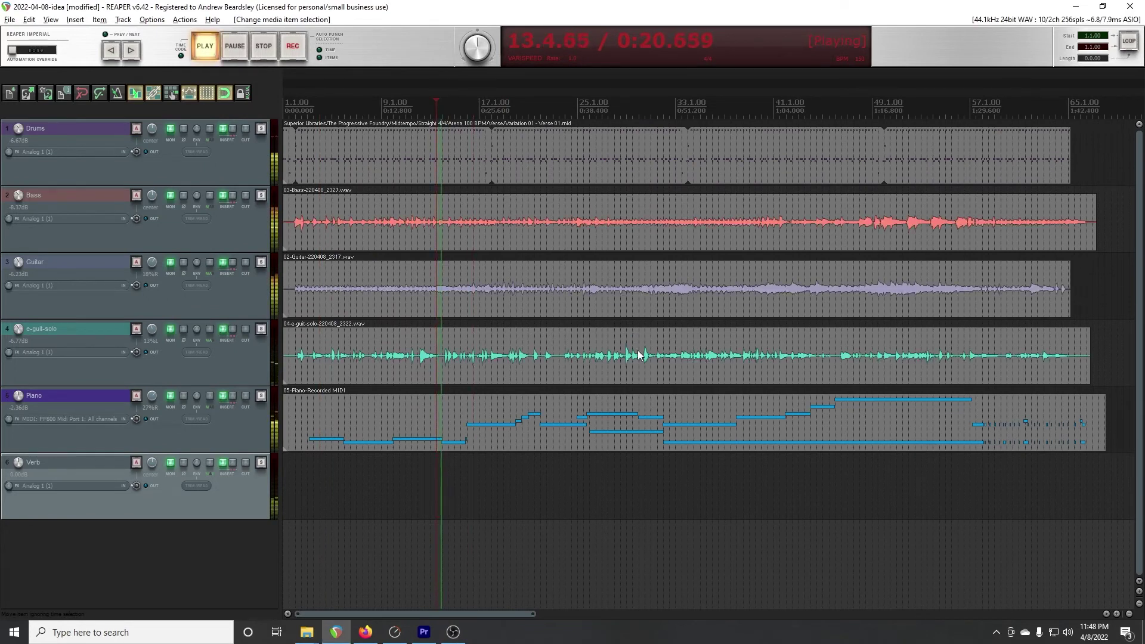
# - Select the Piano item and enlarge the Piano track's height to show its notes in more detail
pyautogui.scroll(1, 639, 352)
pyautogui.click(643, 437)
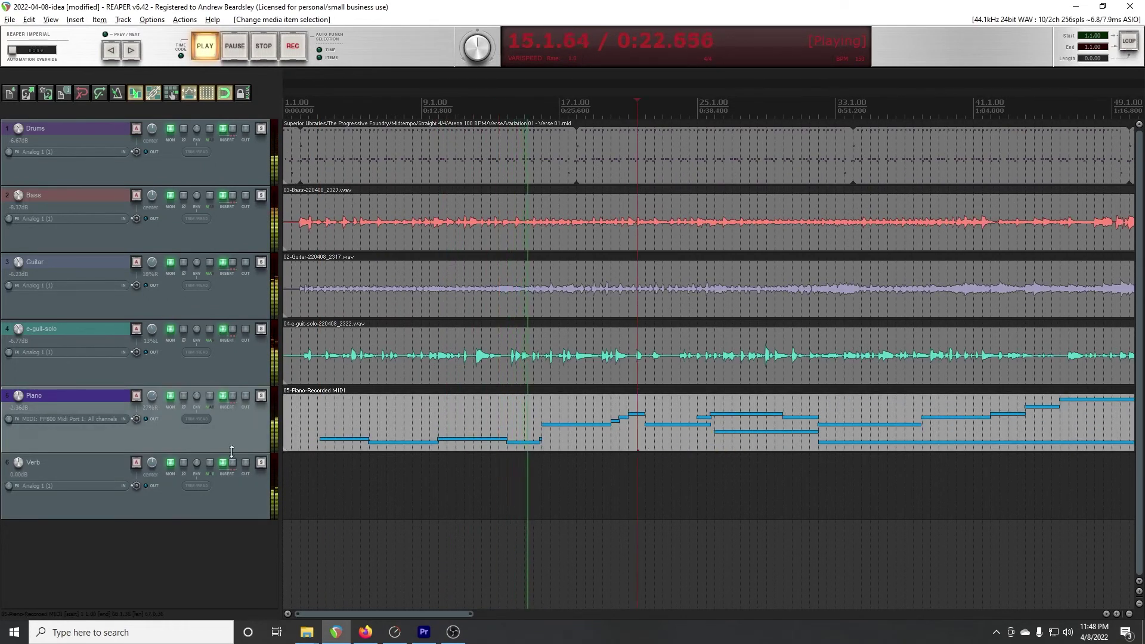
pyautogui.moveTo(237, 452); pyautogui.dragTo(237, 550)
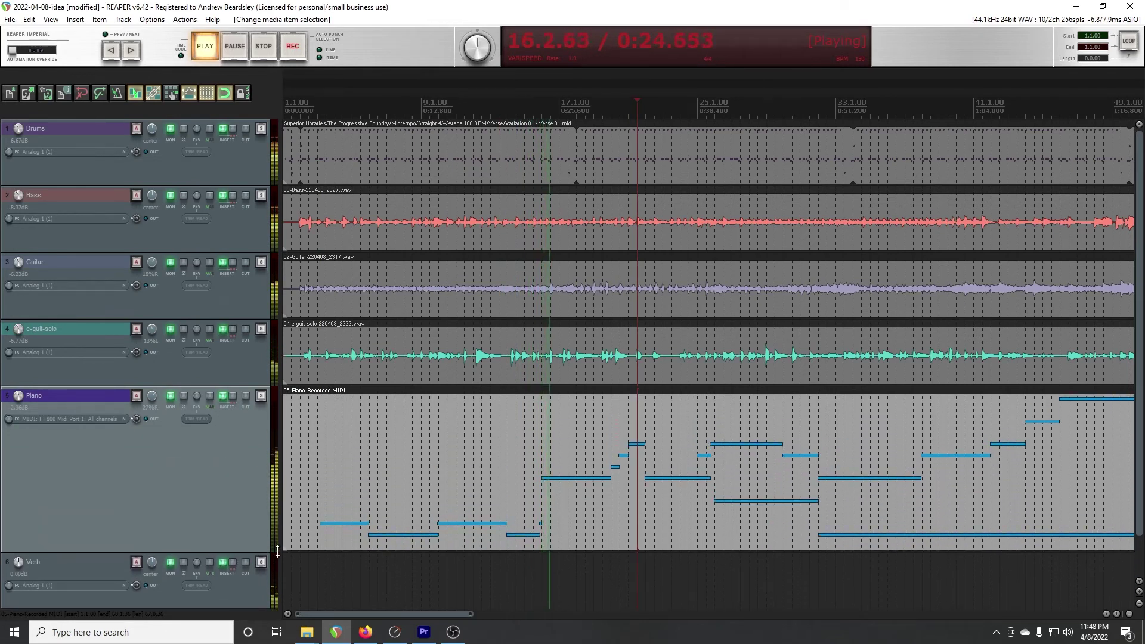
# - Open the Piano item in the MIDI editor and play the zoomed-in notes from 17.4.00 to locate the wrong one
pyautogui.click(614, 467)
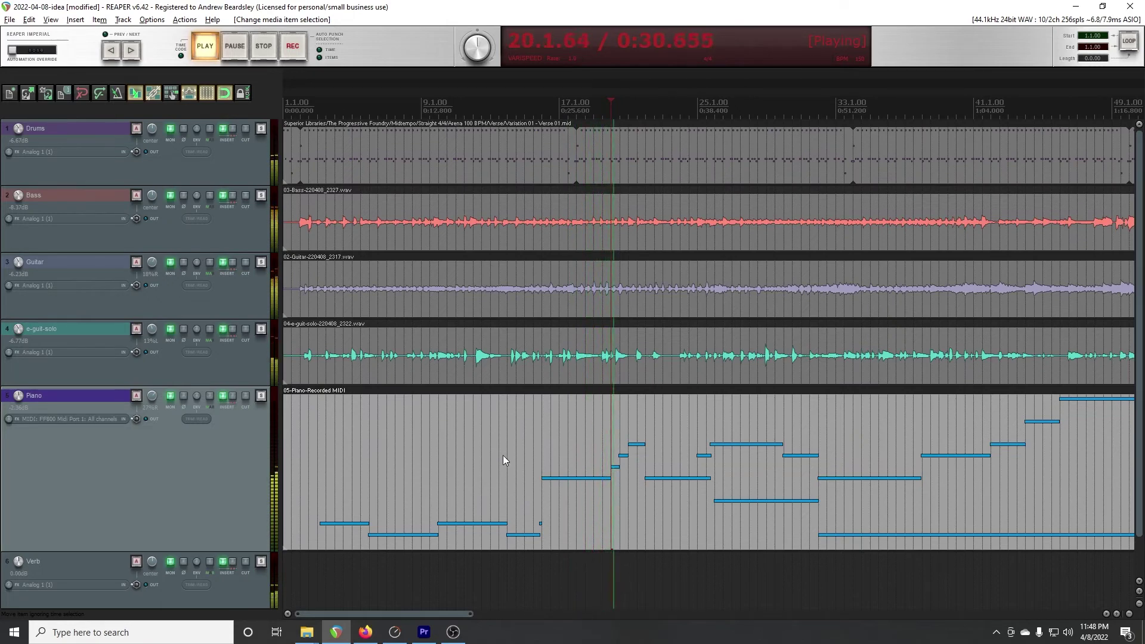
pyautogui.press('space')
pyautogui.doubleClick(617, 468)
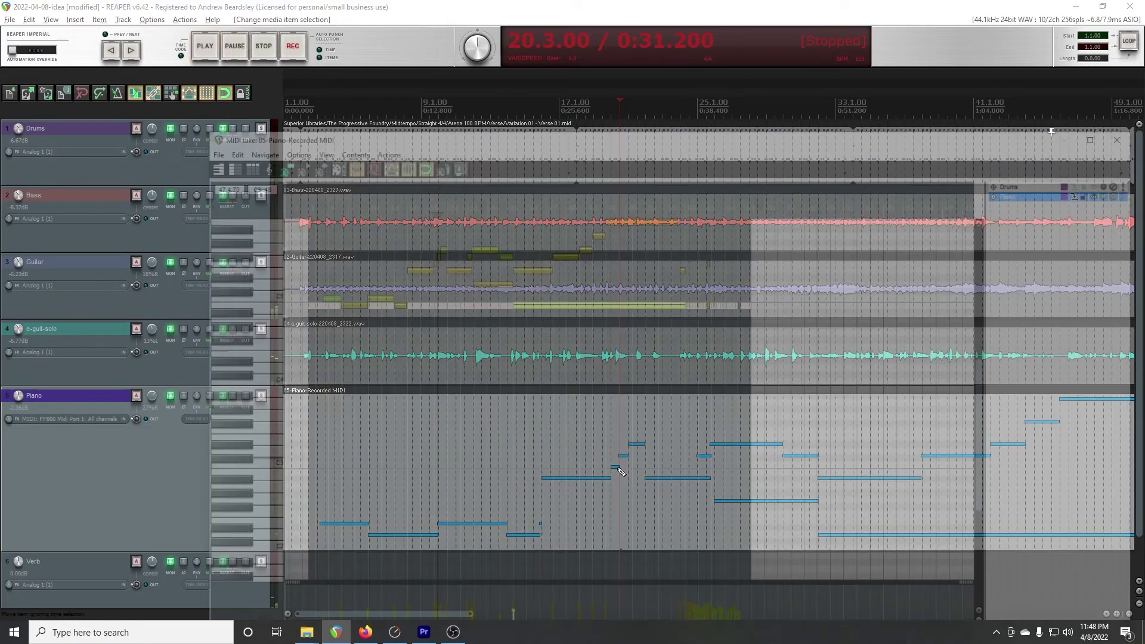
pyautogui.click(417, 203)
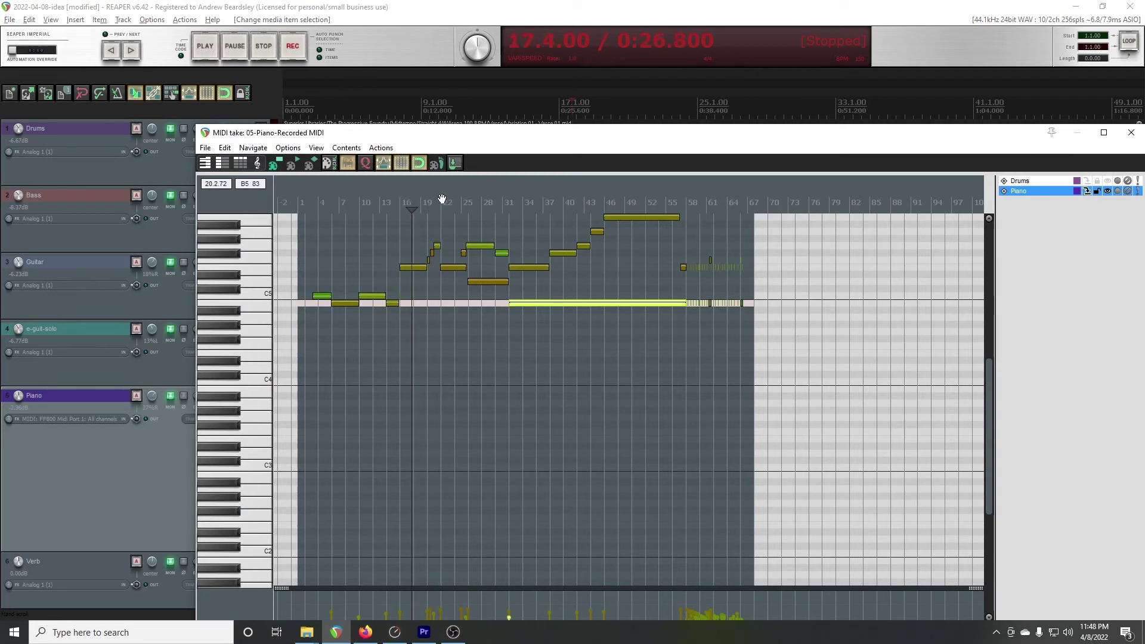
pyautogui.scroll(8, 596, 246)
pyautogui.scroll(3, 608, 247)
pyautogui.press('space')
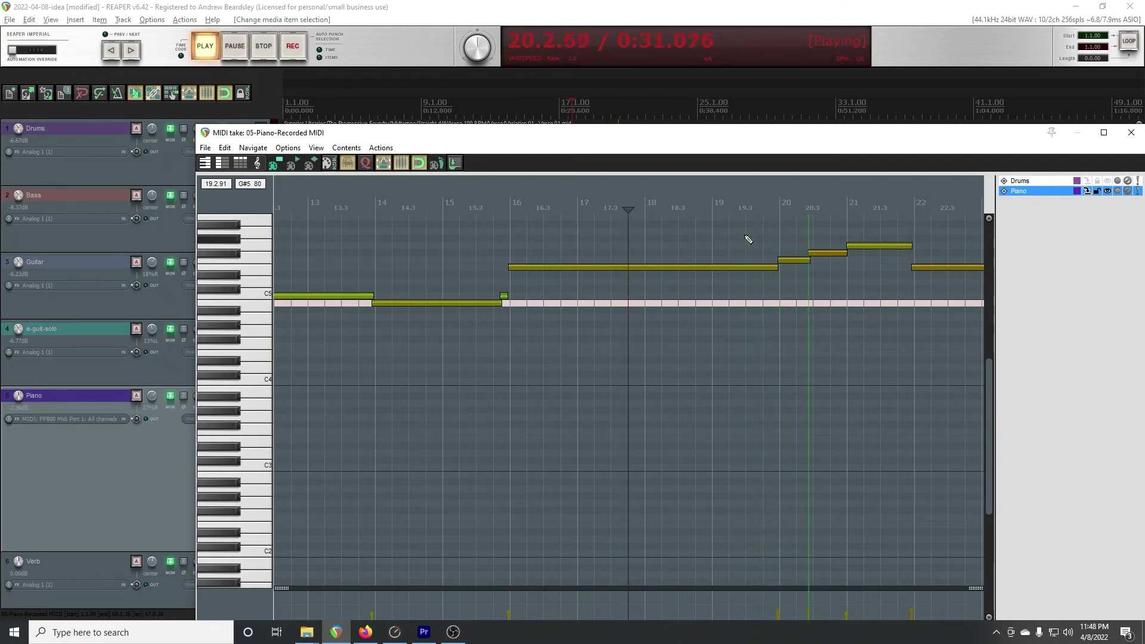
# - Delete the short note at measure 20 and extend the following F#5 note's start back to just before that measure
pyautogui.press('space')
pyautogui.doubleClick(797, 261)
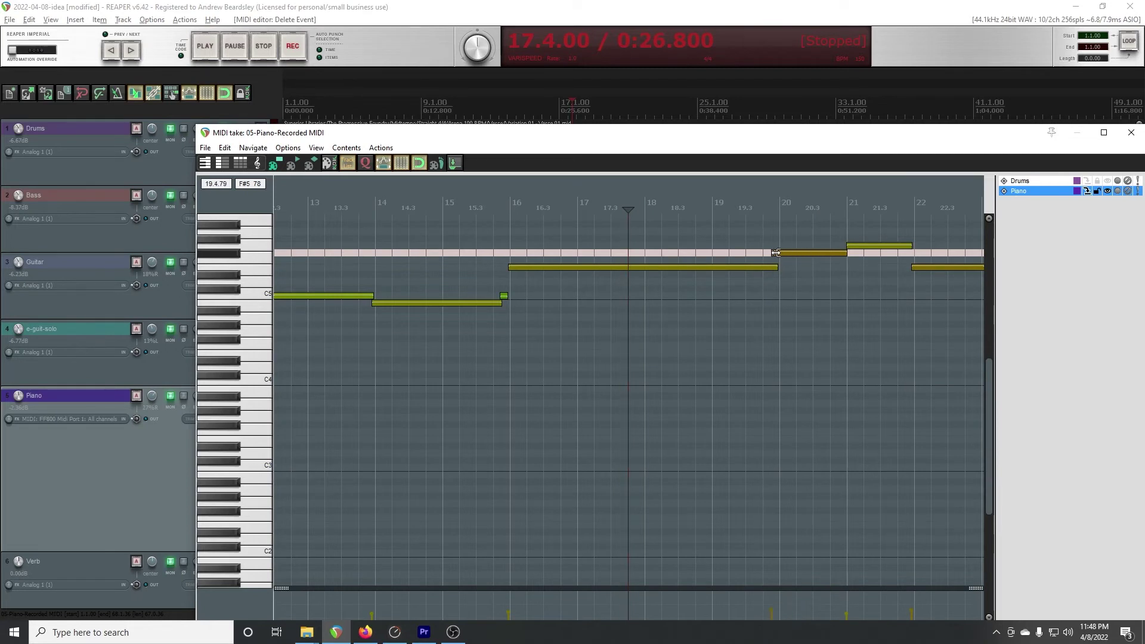
pyautogui.moveTo(775, 253); pyautogui.dragTo(772, 253)
# - Align the F#5 note's start with measure 20 and replay the passage from 19.2.00
pyautogui.click(693, 185)
pyautogui.press('space')
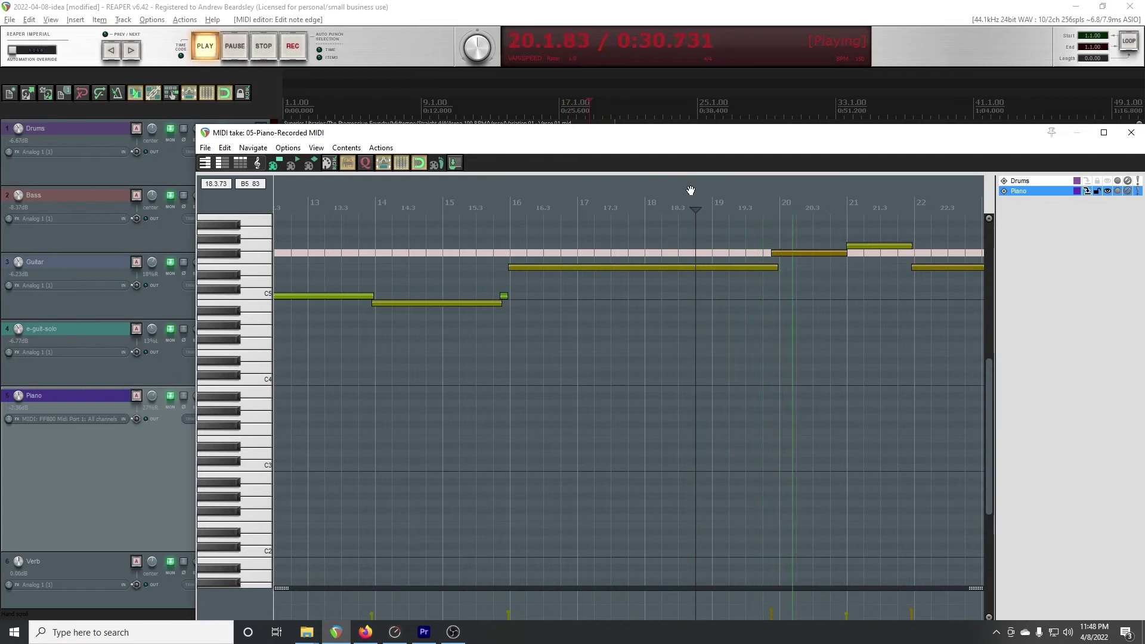
pyautogui.press('space')
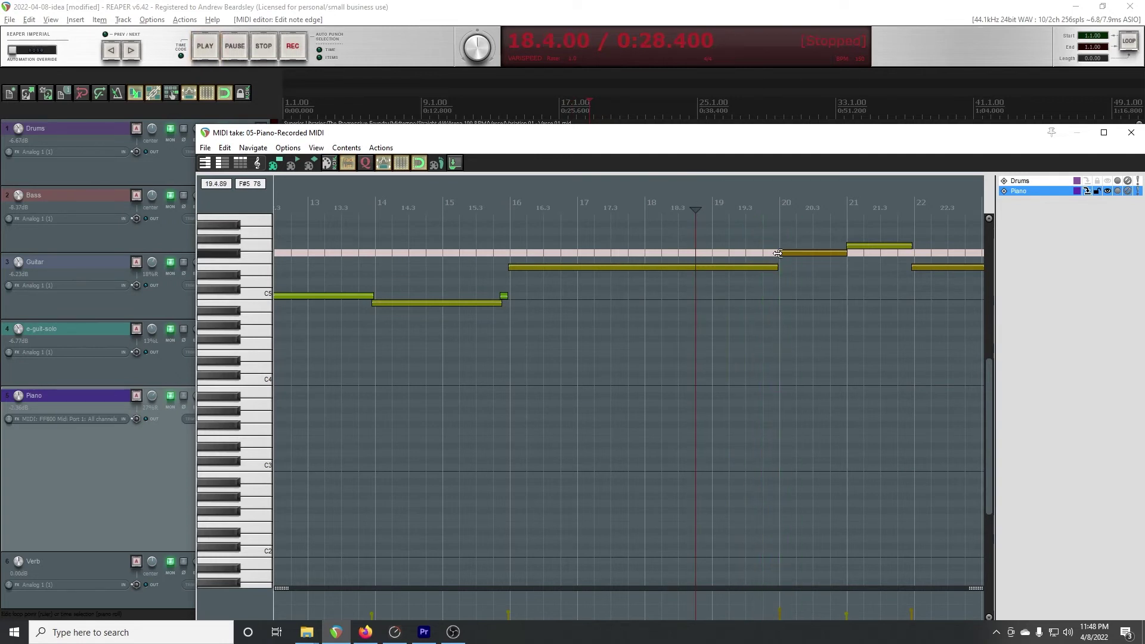
pyautogui.click(728, 194)
pyautogui.press('space')
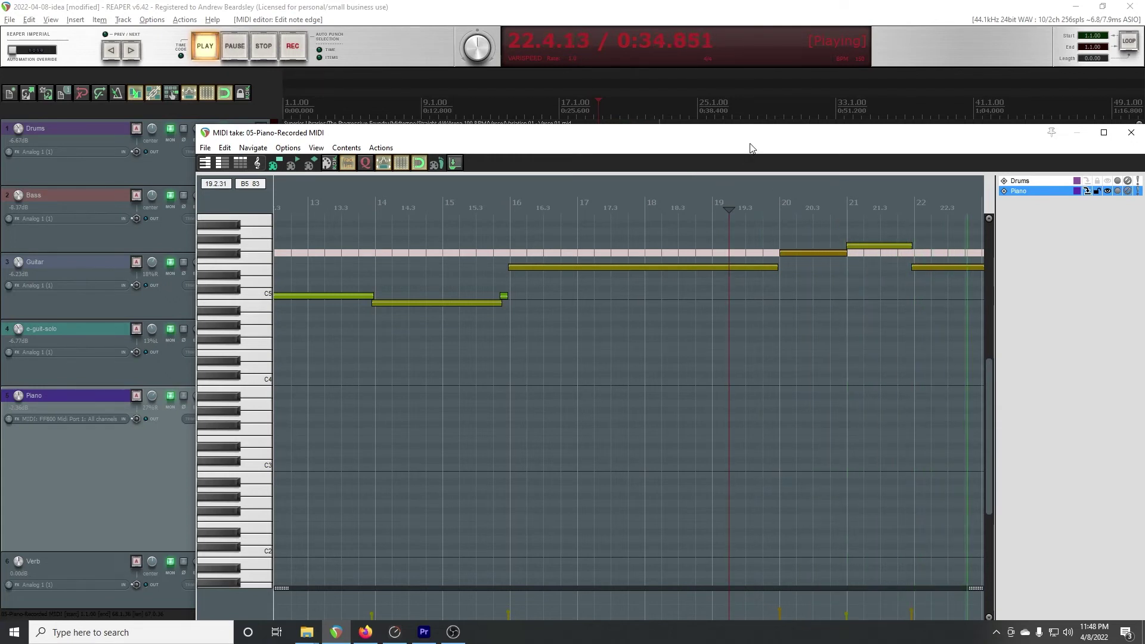
# - Look over the full Piano part in the MIDI editor, close the editor and stop playback
pyautogui.moveTo(752, 133); pyautogui.dragTo(592, 111)
pyautogui.scroll(-8, 687, 255)
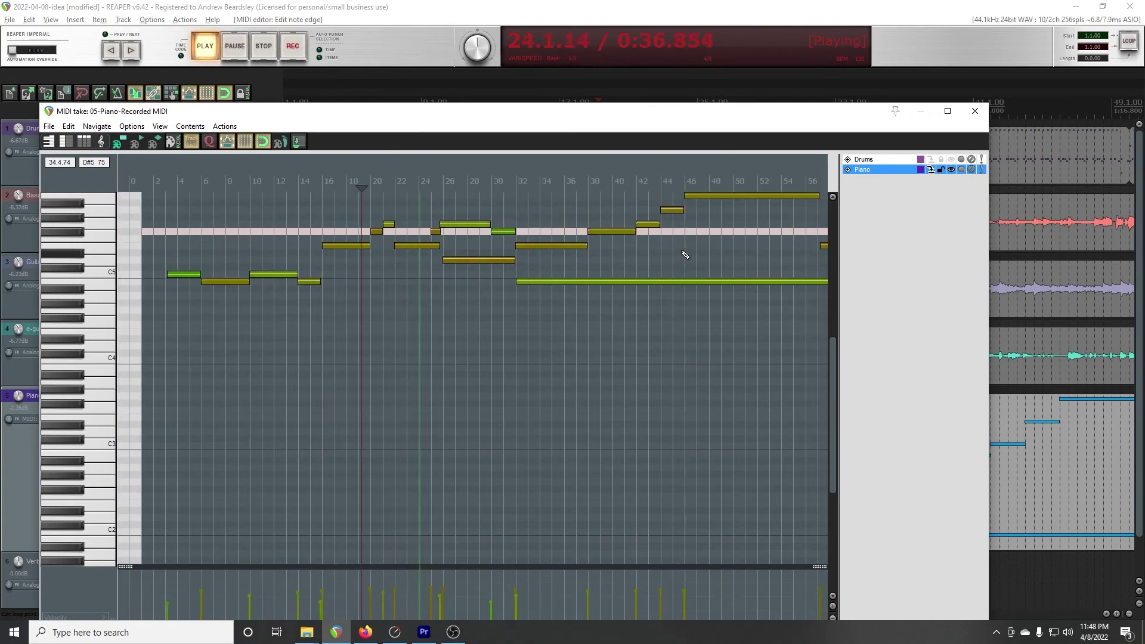
pyautogui.click(974, 110)
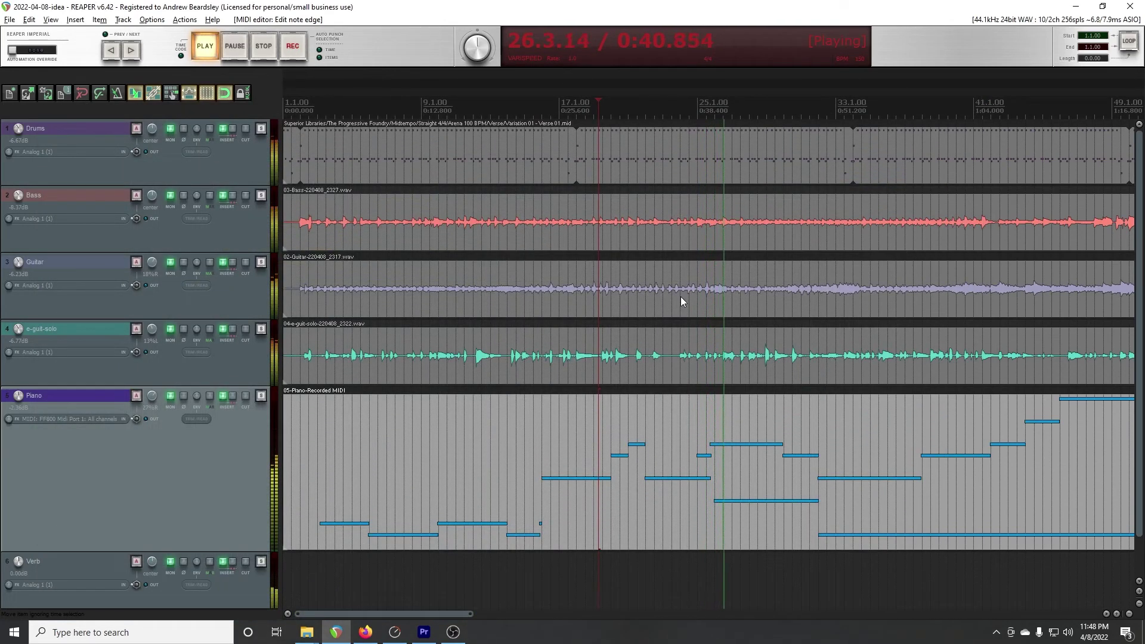
pyautogui.press('space')
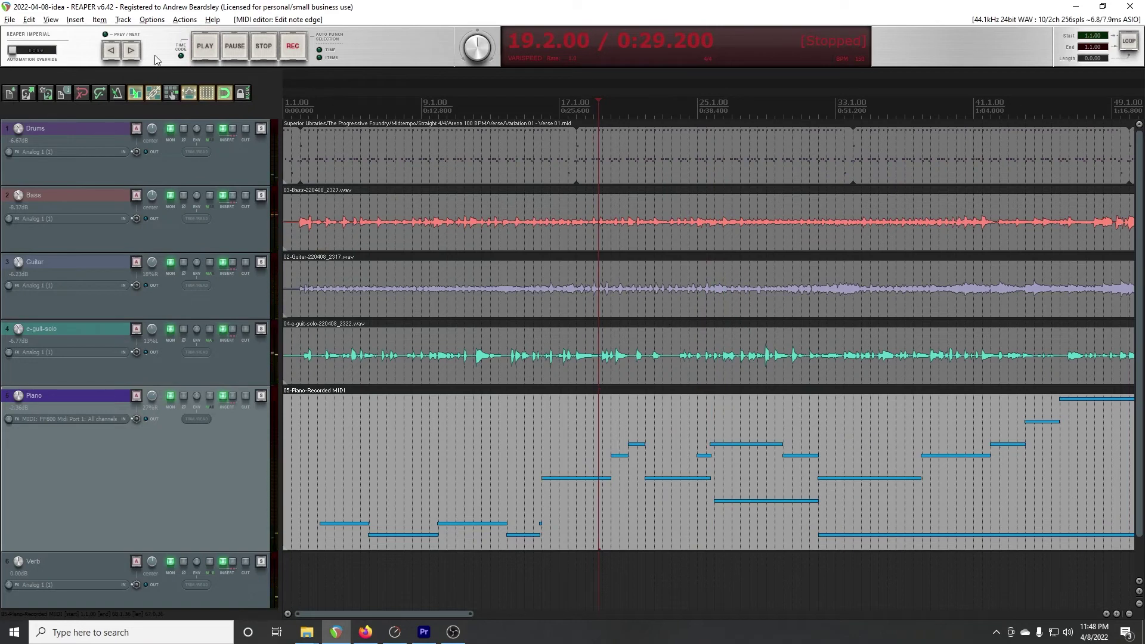
# - Return to the project start, show the whole arrangement and reduce the Piano track's height
pyautogui.click(115, 52)
pyautogui.scroll(-2, 327, 569)
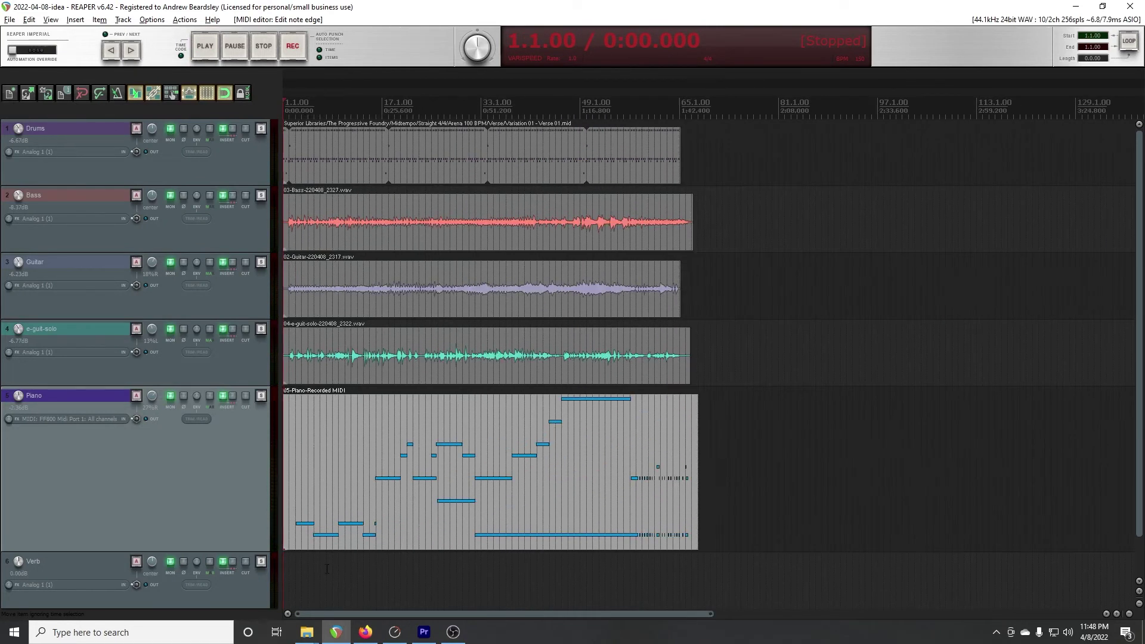
pyautogui.moveTo(237, 551); pyautogui.dragTo(241, 442)
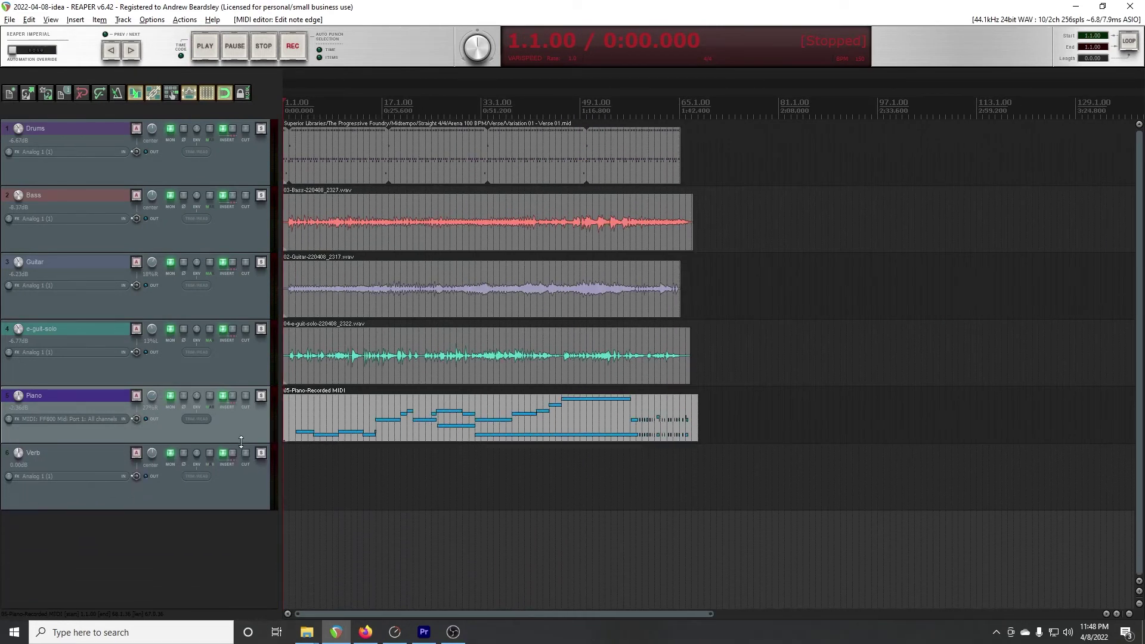
pyautogui.click(453, 631)
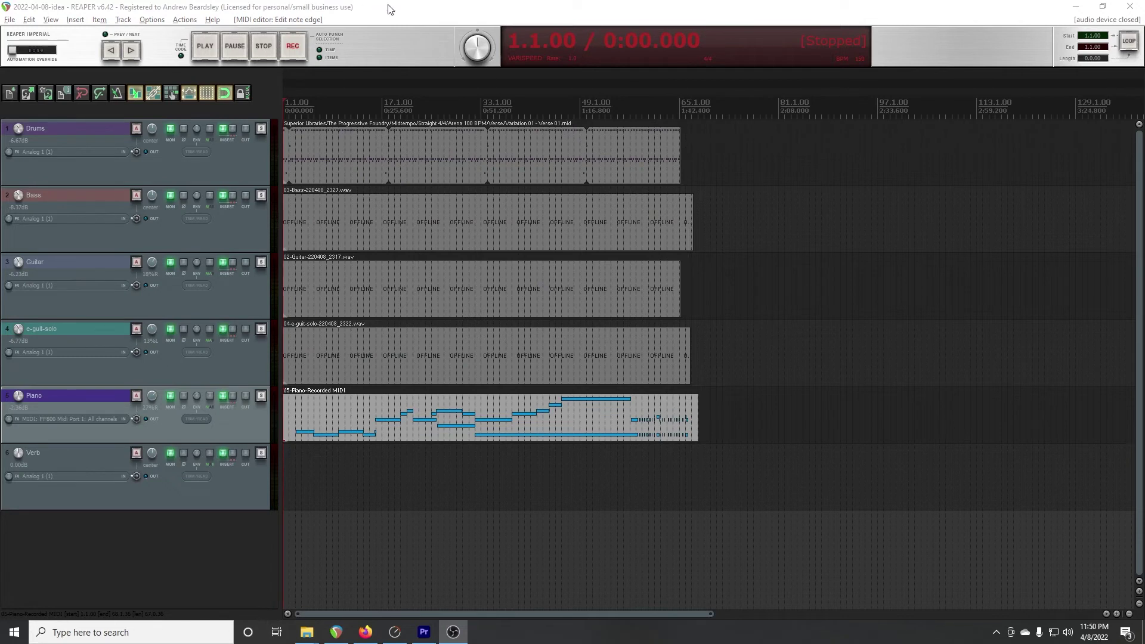
pyautogui.click(414, 13)
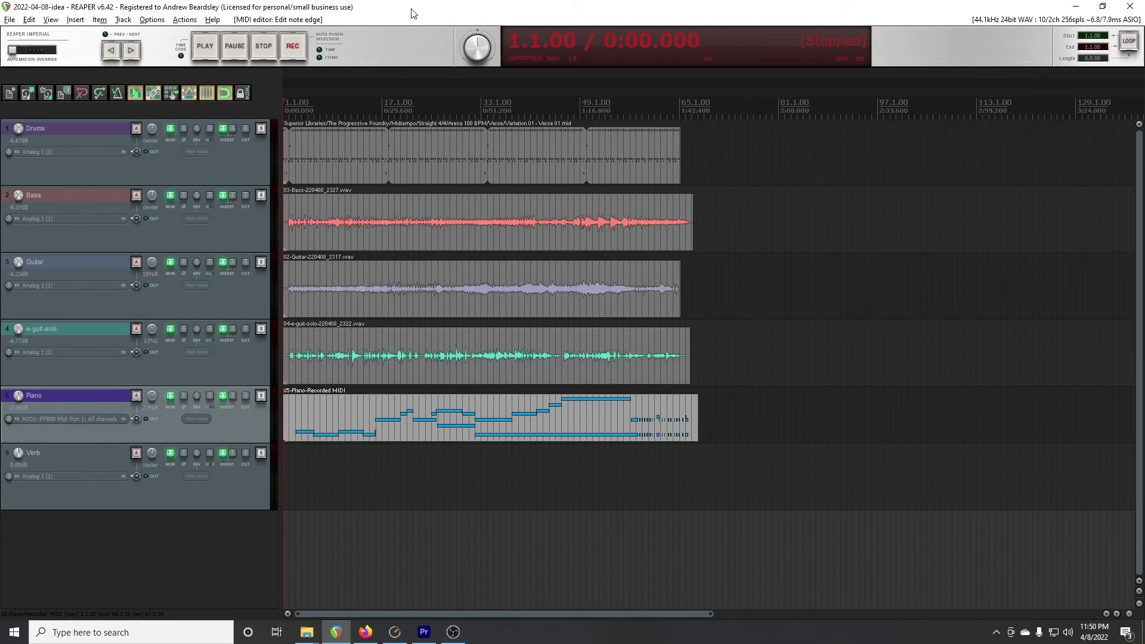
pyautogui.hotkey('alt', 'Tab')
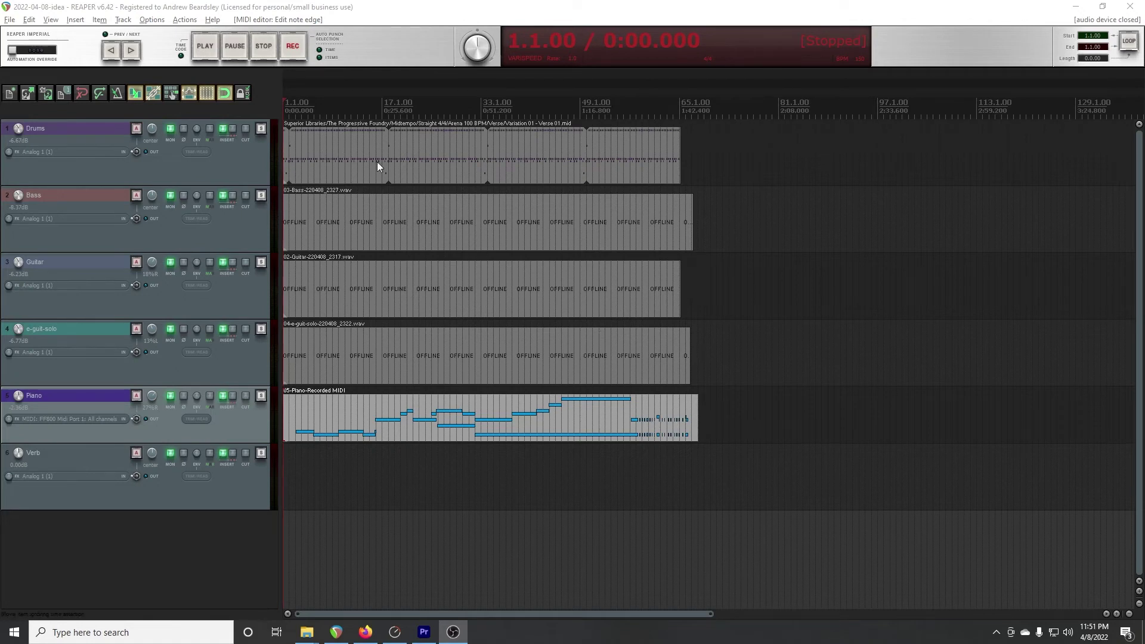
# - Play the arrangement from about measure 11 and enlarge the timeline slightly while keeping all items in view
pyautogui.click(344, 86)
pyautogui.press('space')
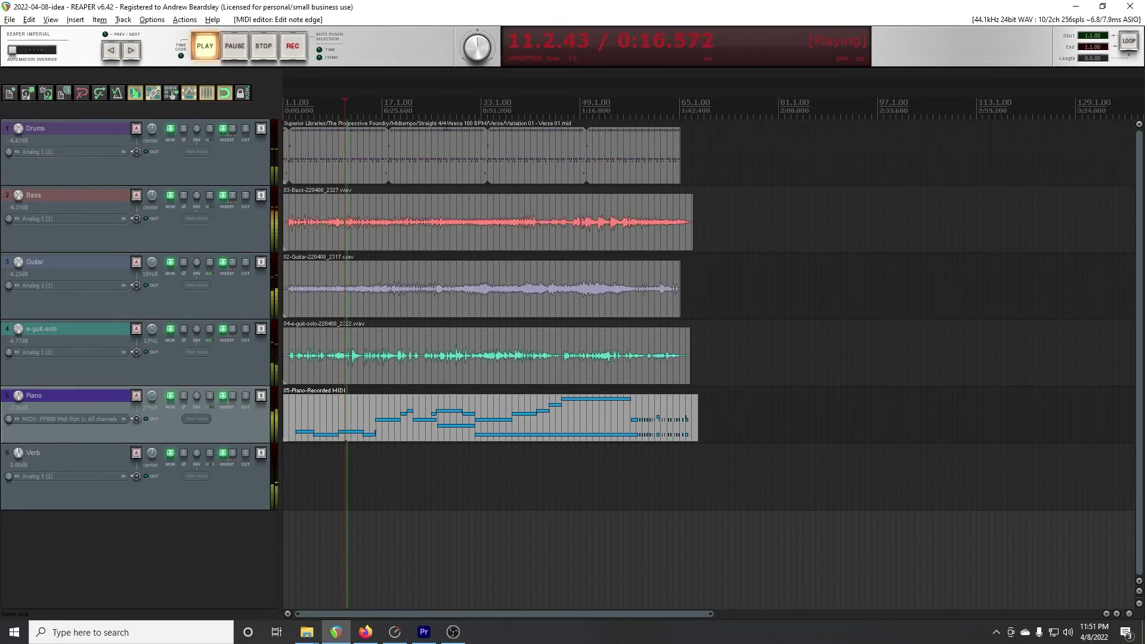
pyautogui.press('=')
pyautogui.press('=')
pyautogui.press('-')
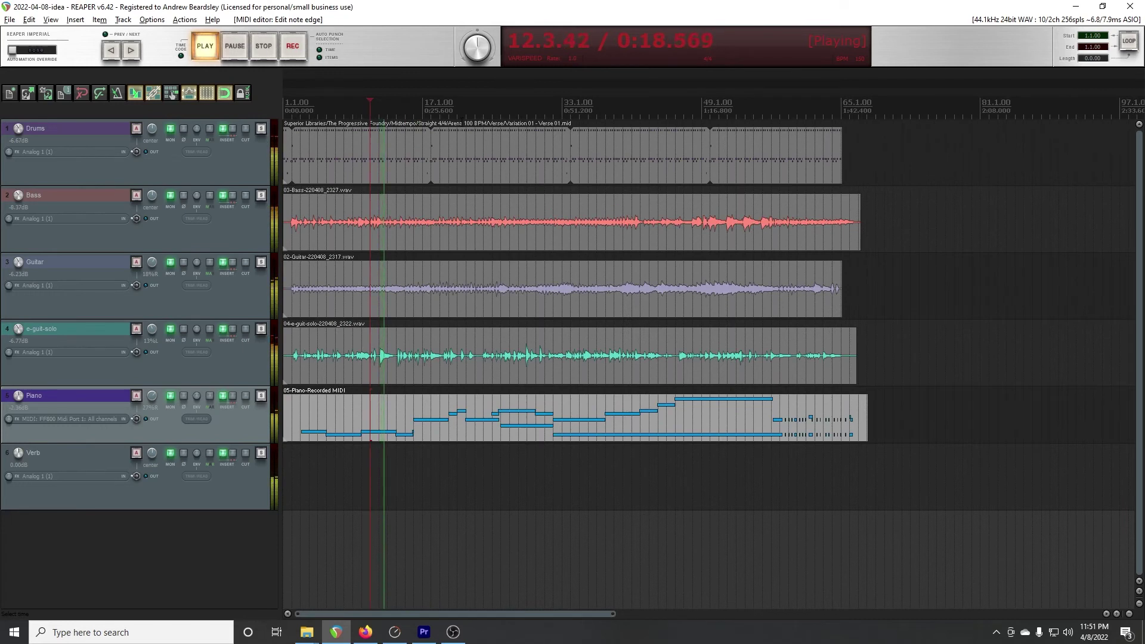
# - Show the mixer beside the track list and move the TotalMix FX window out of the way
pyautogui.hotkey('ctrl', 'm')
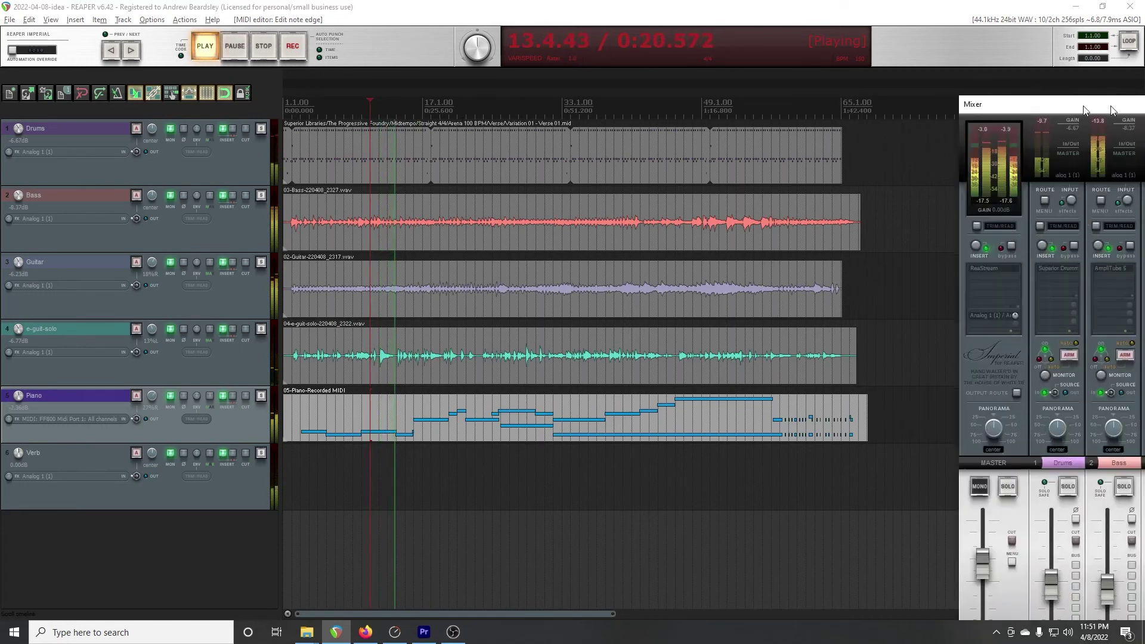
pyautogui.moveTo(1108, 102); pyautogui.dragTo(602, 70)
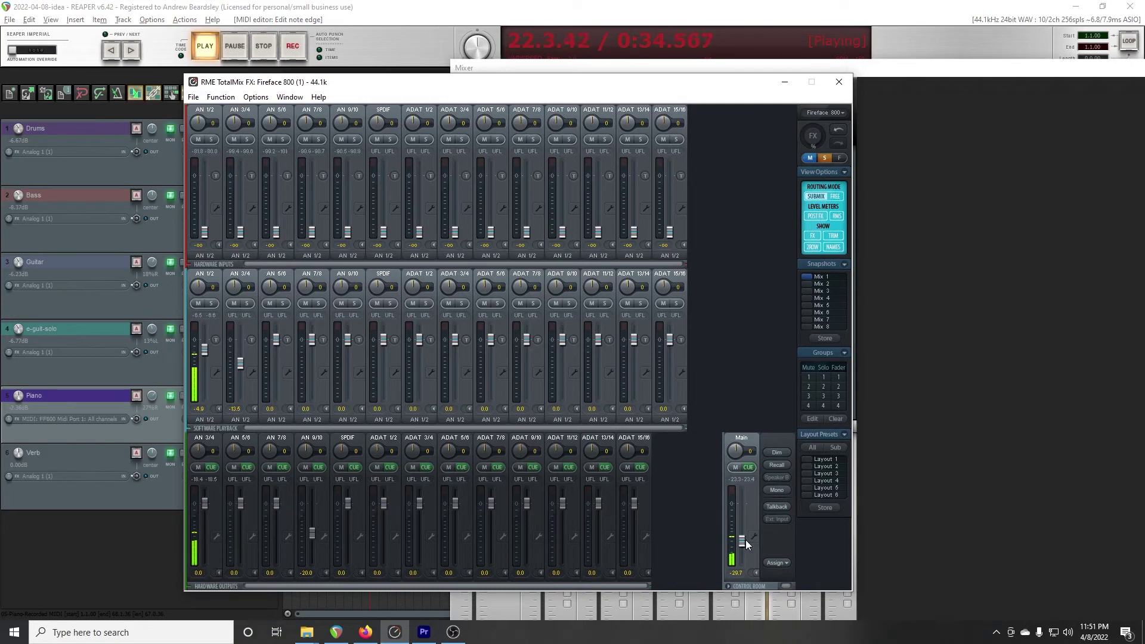
pyautogui.moveTo(603, 86); pyautogui.dragTo(1144, 113)
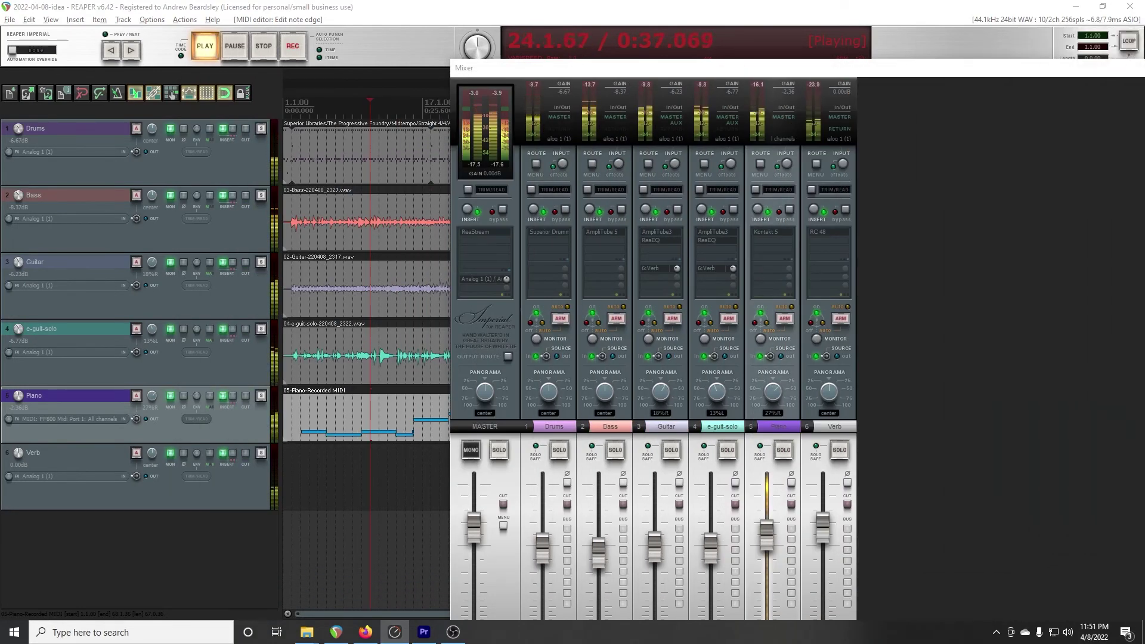
# - Add Ozone 9 to the master track and place its window over the arrangement
pyautogui.doubleClick(485, 240)
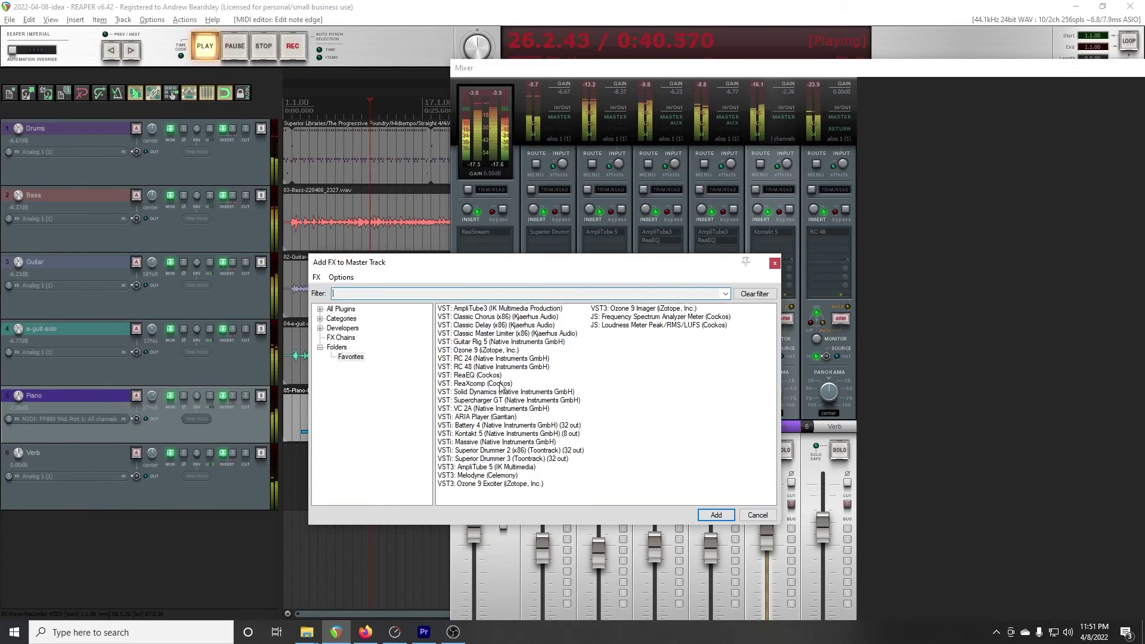
pyautogui.click(488, 351)
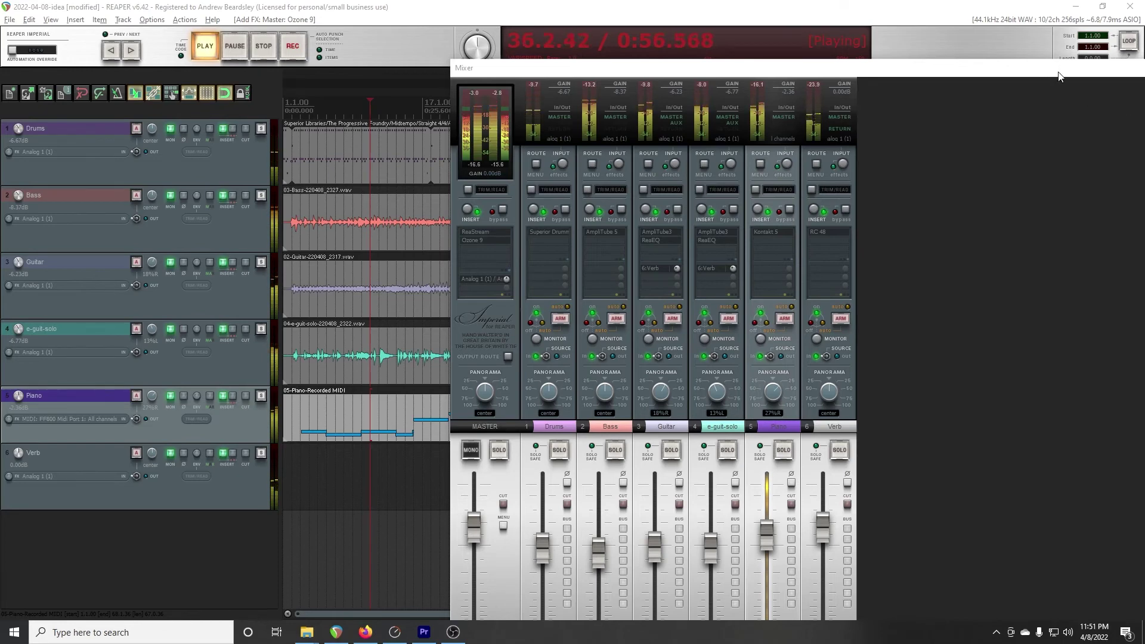
pyautogui.moveTo(1044, 76); pyautogui.dragTo(285, 118)
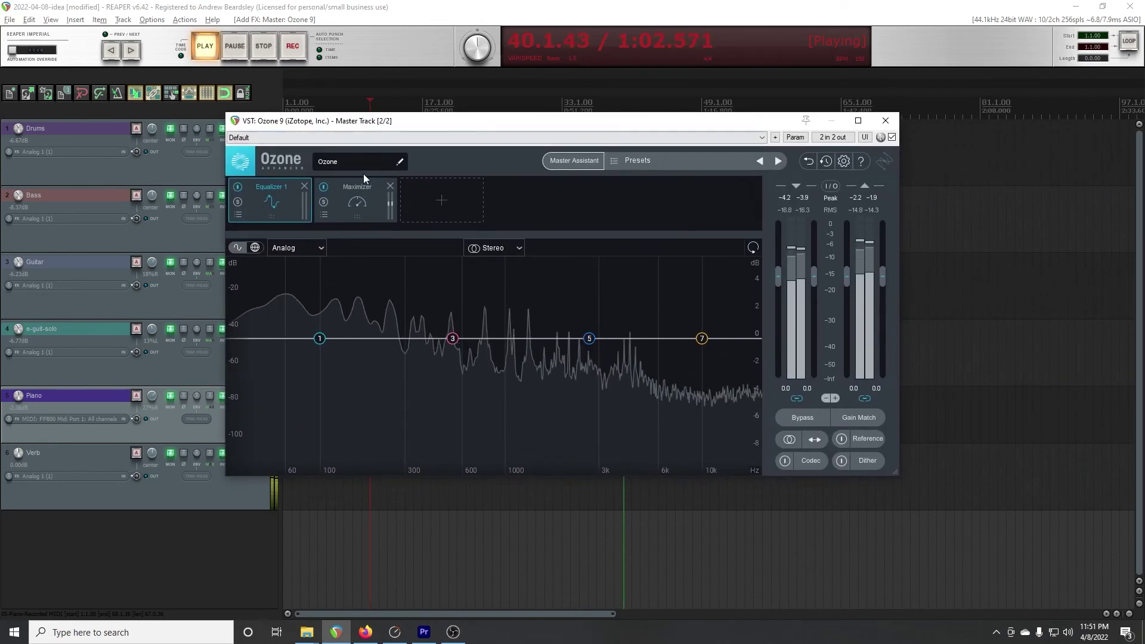
# - Run Ozone's Master Assistant with Vintage modules, Manual loudness at Medium intensity and Streaming destination, and accept its suggestion
pyautogui.click(575, 161)
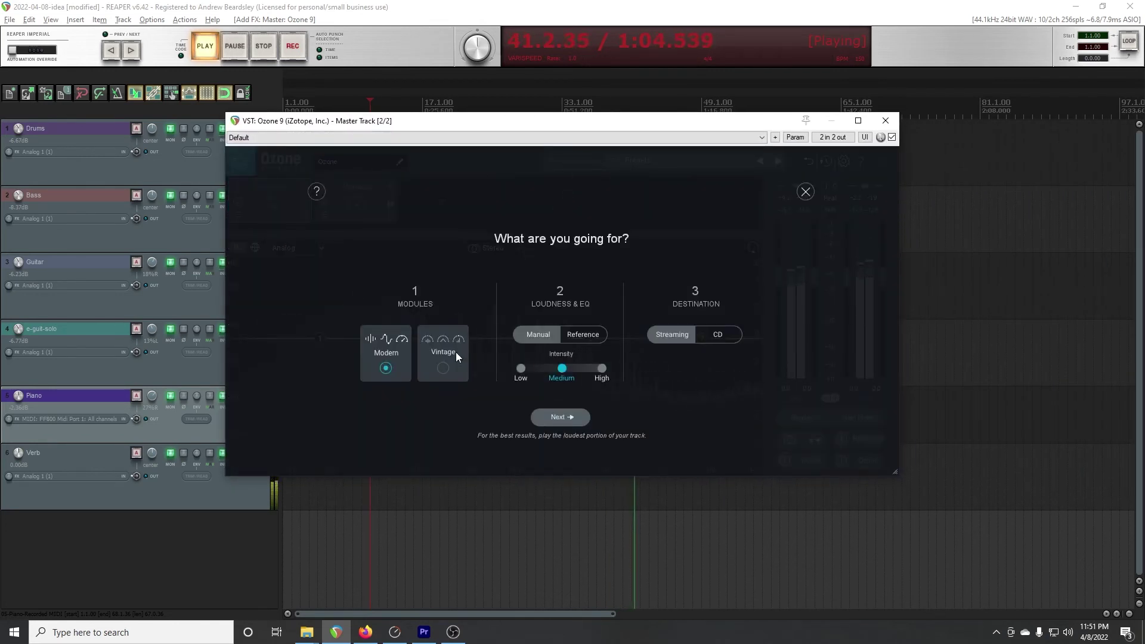
pyautogui.click(438, 370)
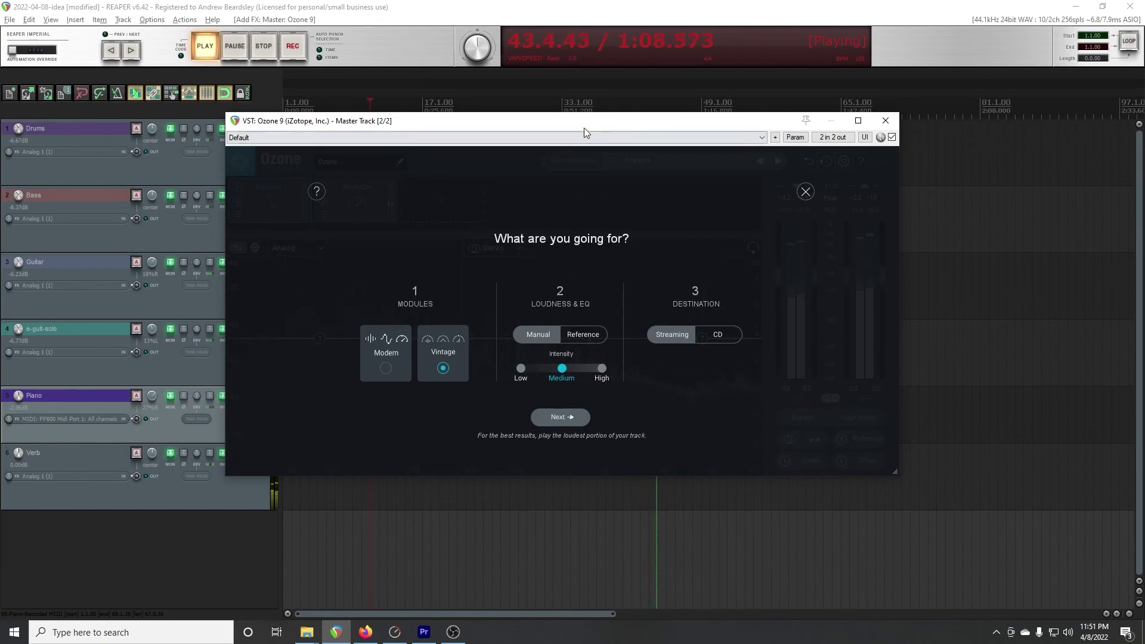
pyautogui.moveTo(584, 128); pyautogui.dragTo(545, 181)
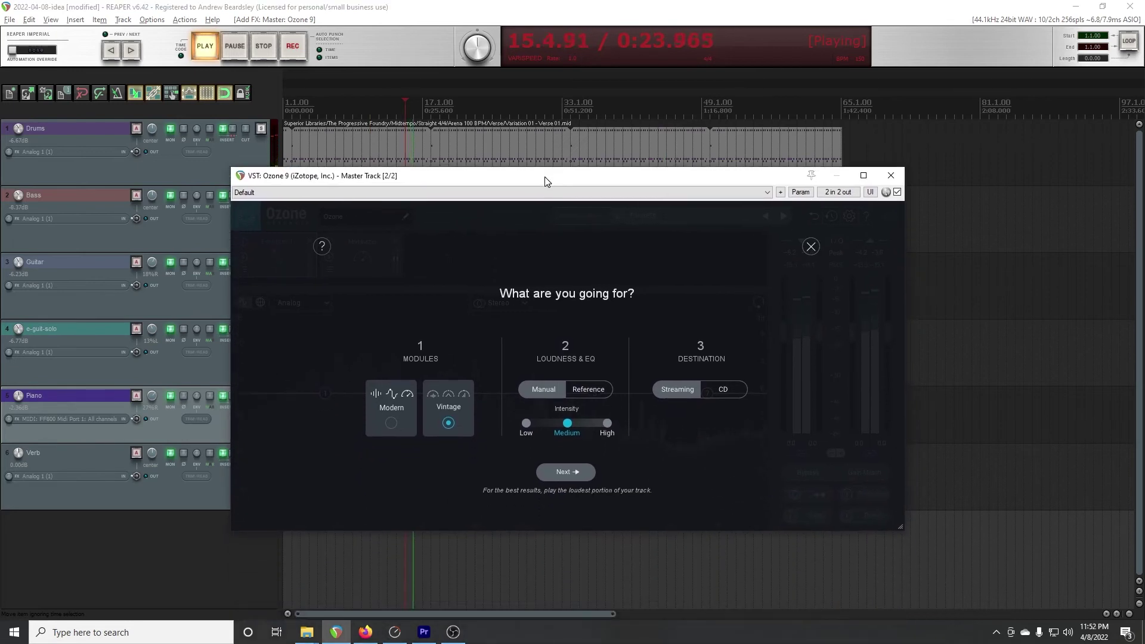
pyautogui.click(569, 472)
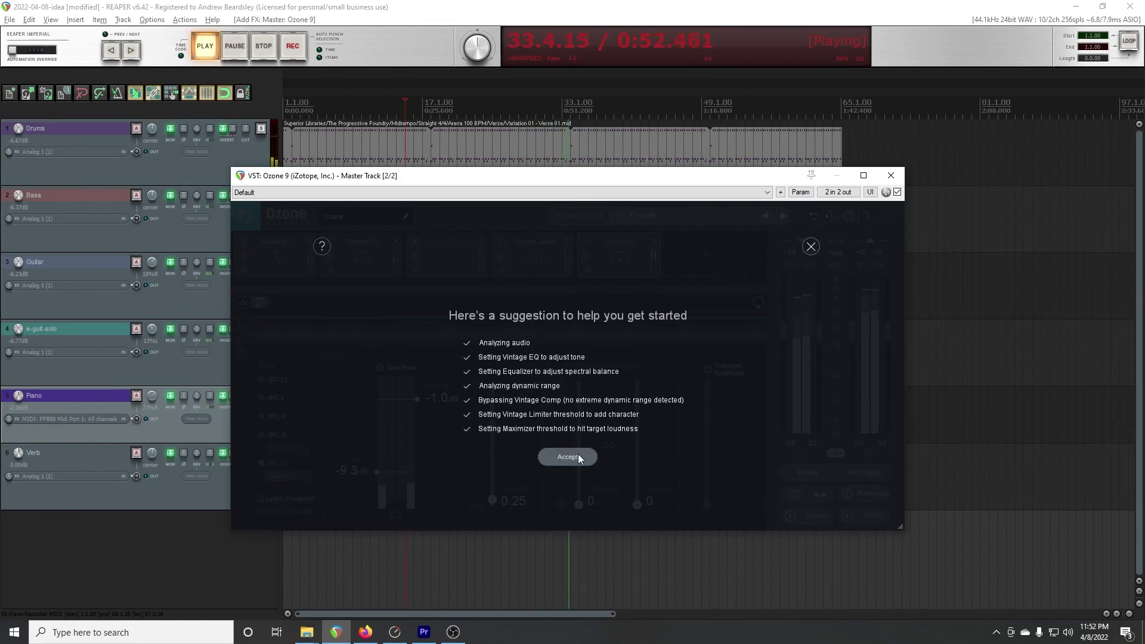
pyautogui.click(578, 457)
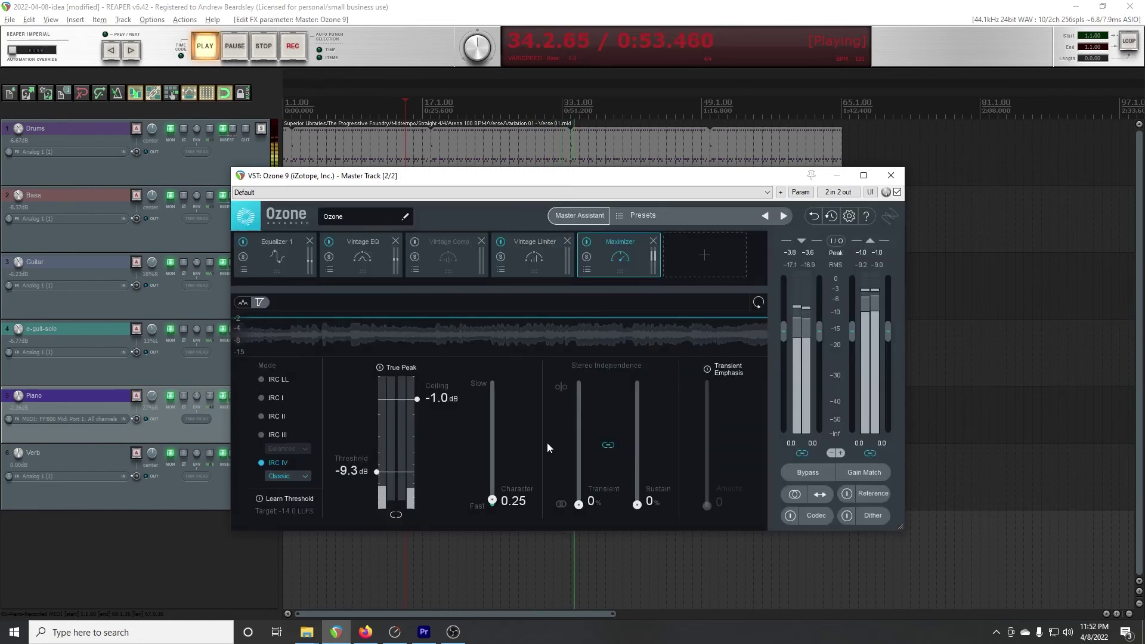
# - Learn the Maximizer threshold with a target of -11.8 LUFS, then fine-tune the threshold to -9.7 dB
pyautogui.click(299, 499)
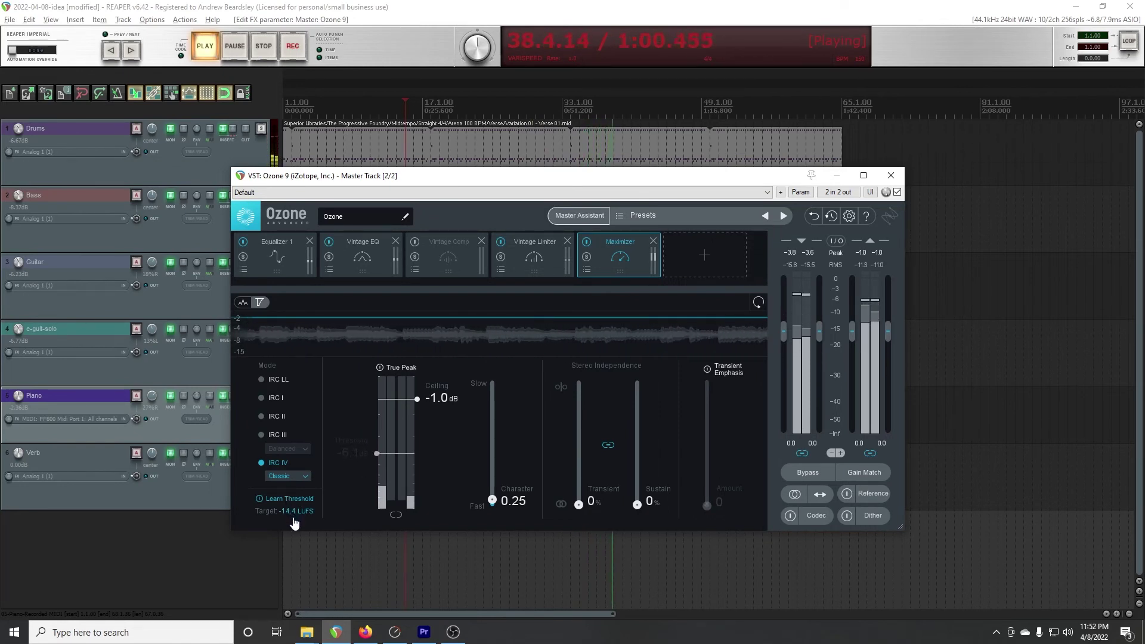
pyautogui.moveTo(294, 523); pyautogui.dragTo(295, 507)
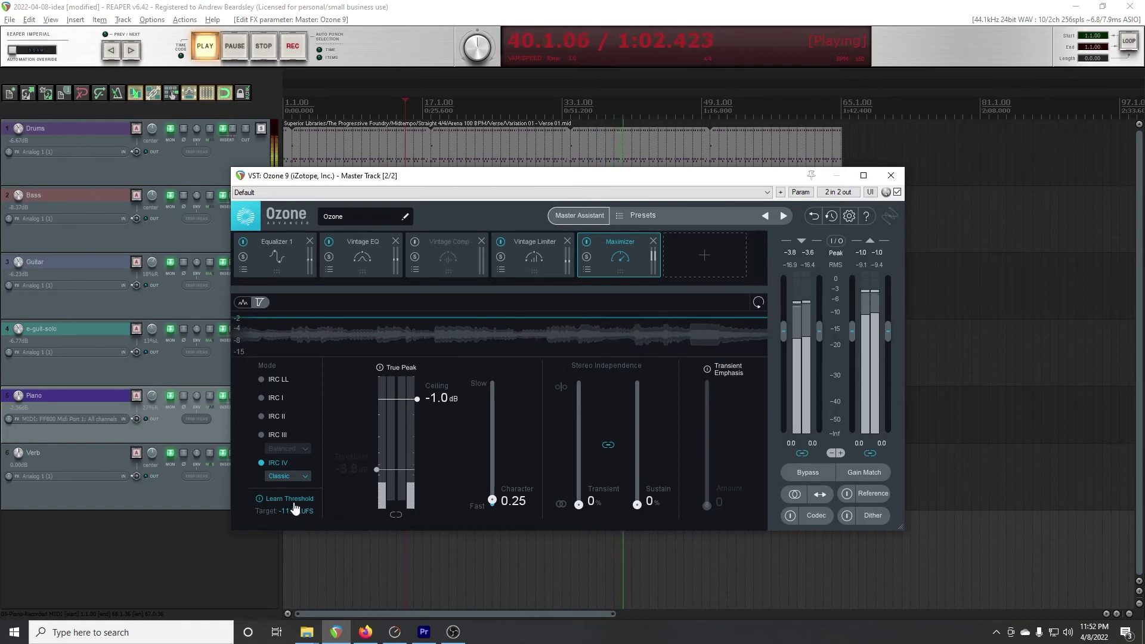
pyautogui.click(295, 501)
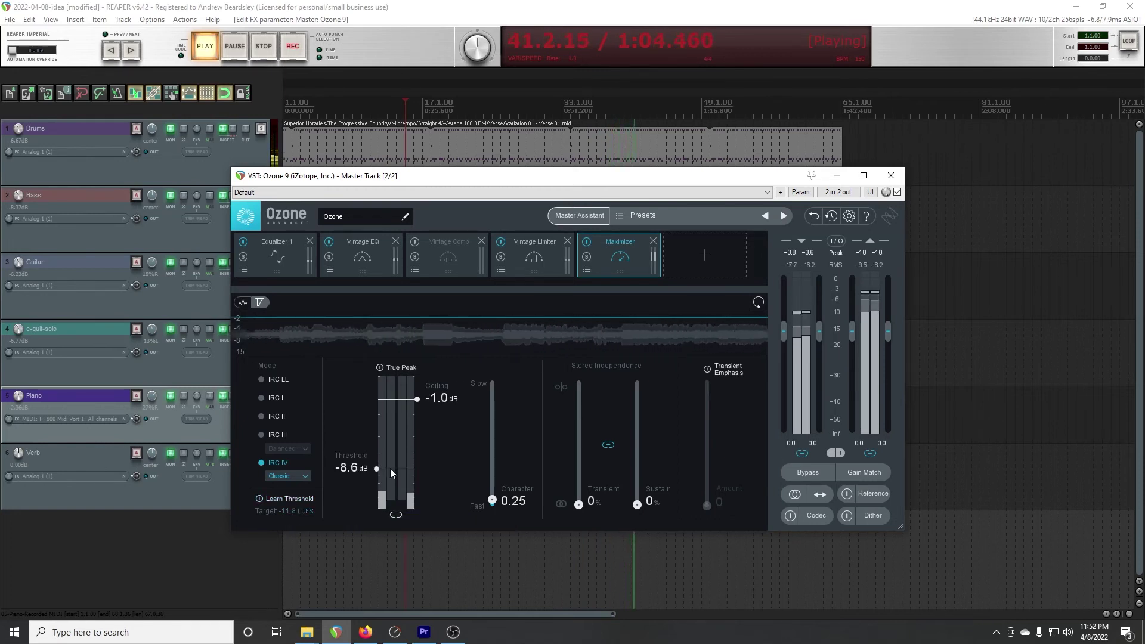
pyautogui.moveTo(375, 470); pyautogui.dragTo(378, 475)
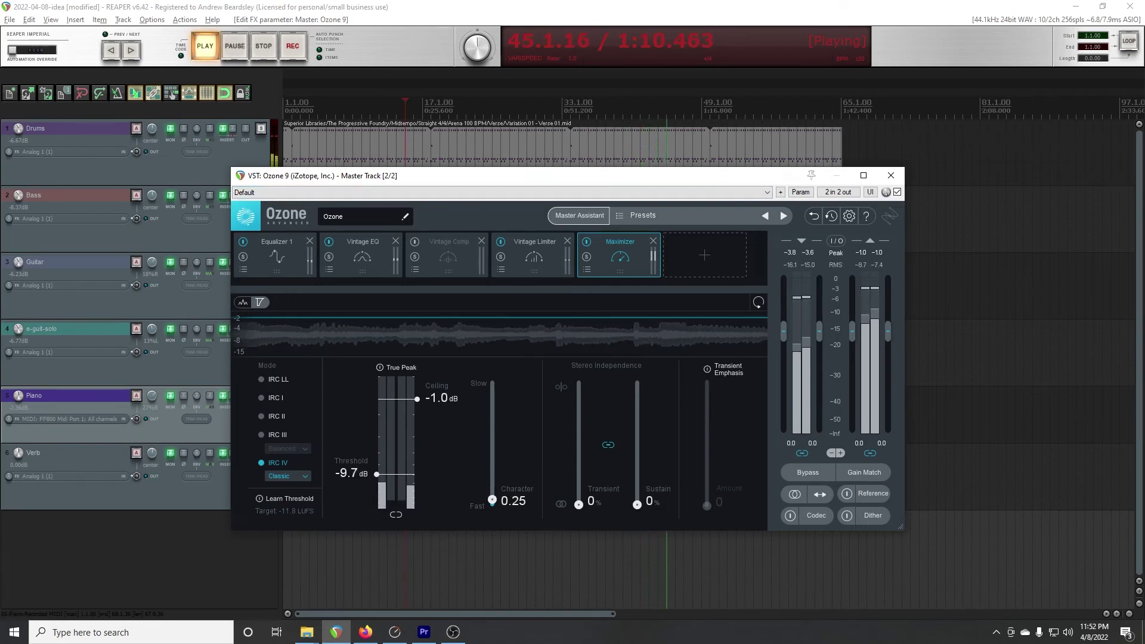
# - Switch to TotalMix FX, adjust the Main output fader, and move the window back off the arrangement
pyautogui.hotkey('alt', 'Tab')
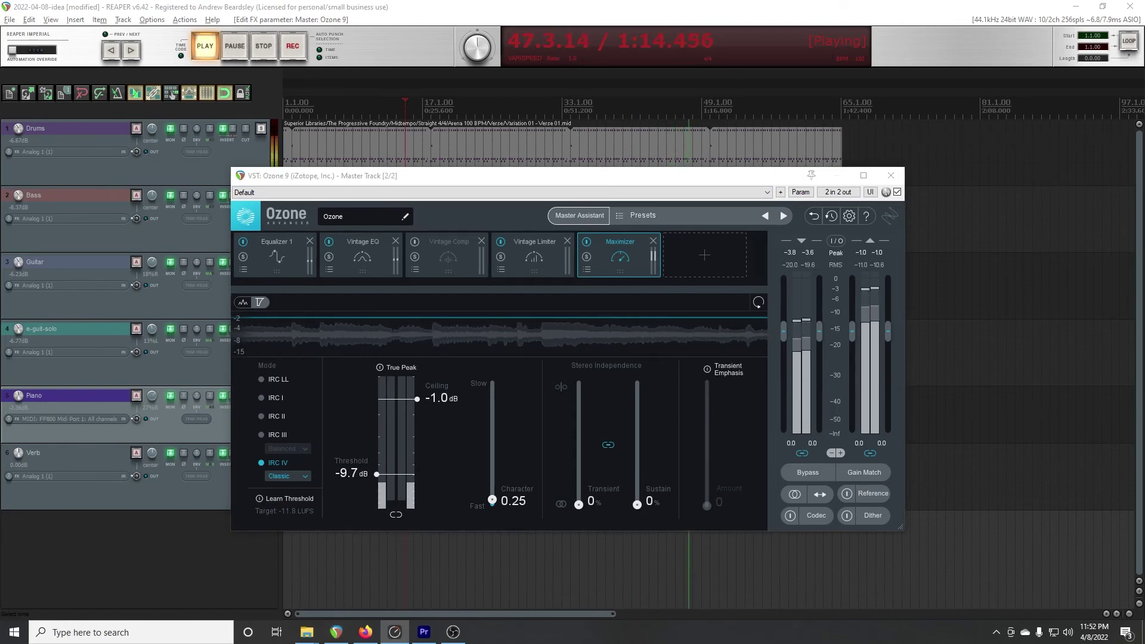
pyautogui.moveTo(1004, 140); pyautogui.dragTo(478, 61)
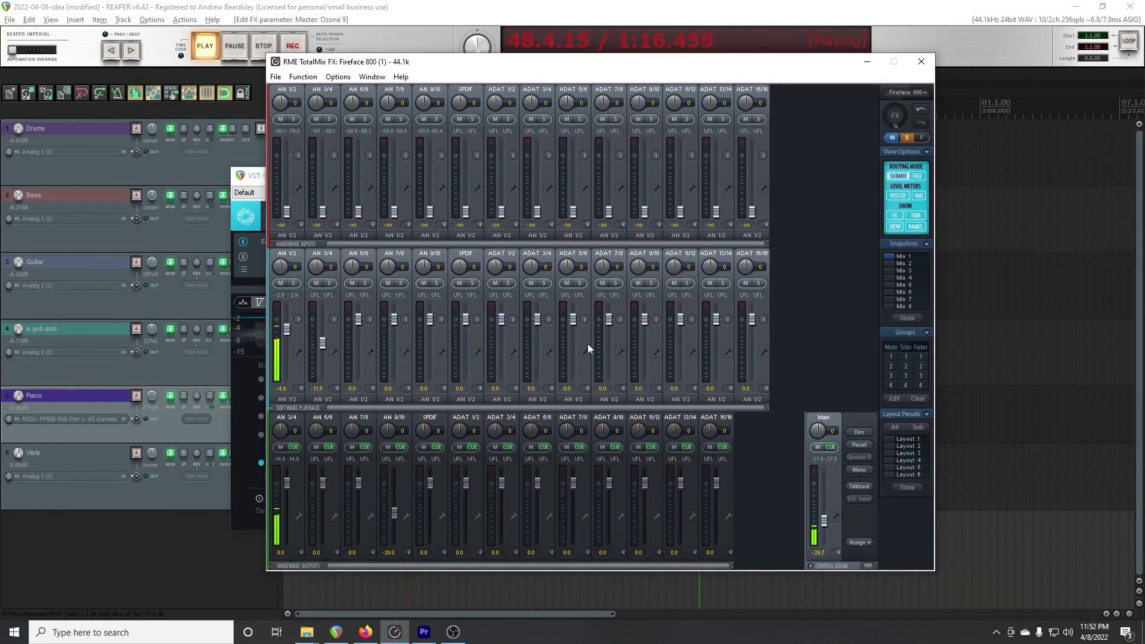
pyautogui.moveTo(822, 516); pyautogui.dragTo(822, 514)
pyautogui.moveTo(510, 68); pyautogui.dragTo(1144, 114)
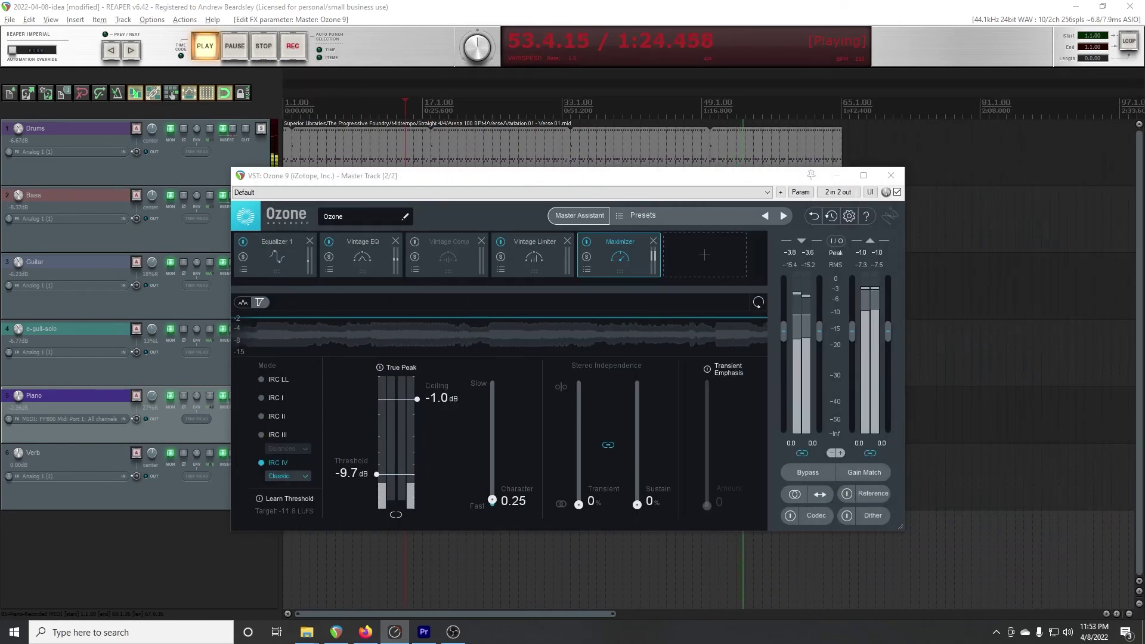
# - Close the Ozone 9 window on the master track and stop playback
pyautogui.moveTo(682, 183); pyautogui.dragTo(699, 180)
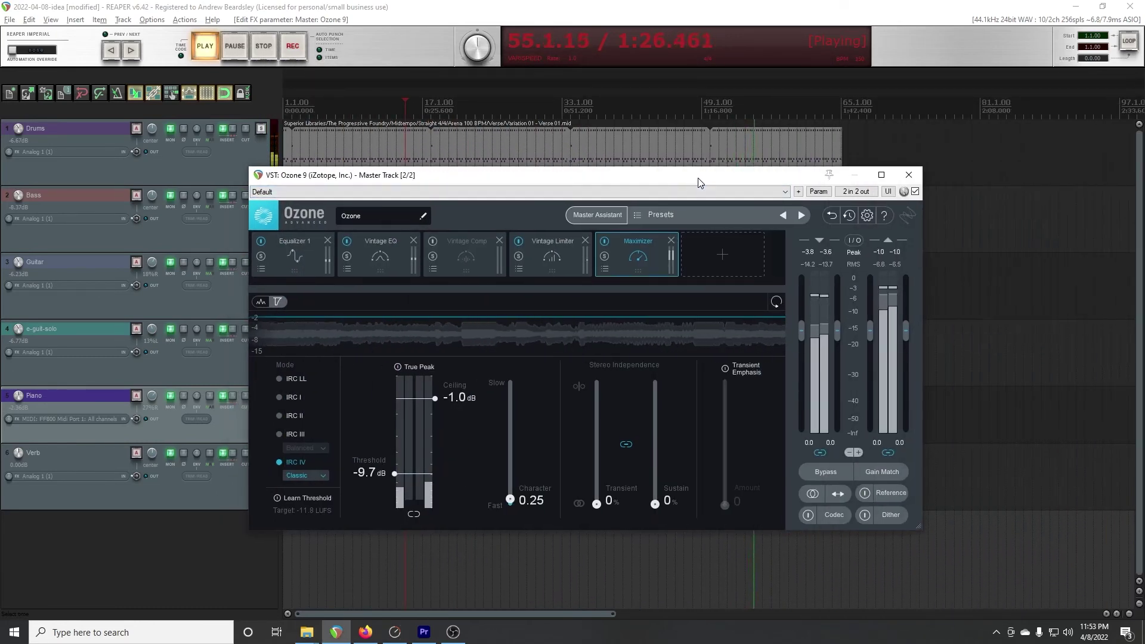
pyautogui.click(910, 175)
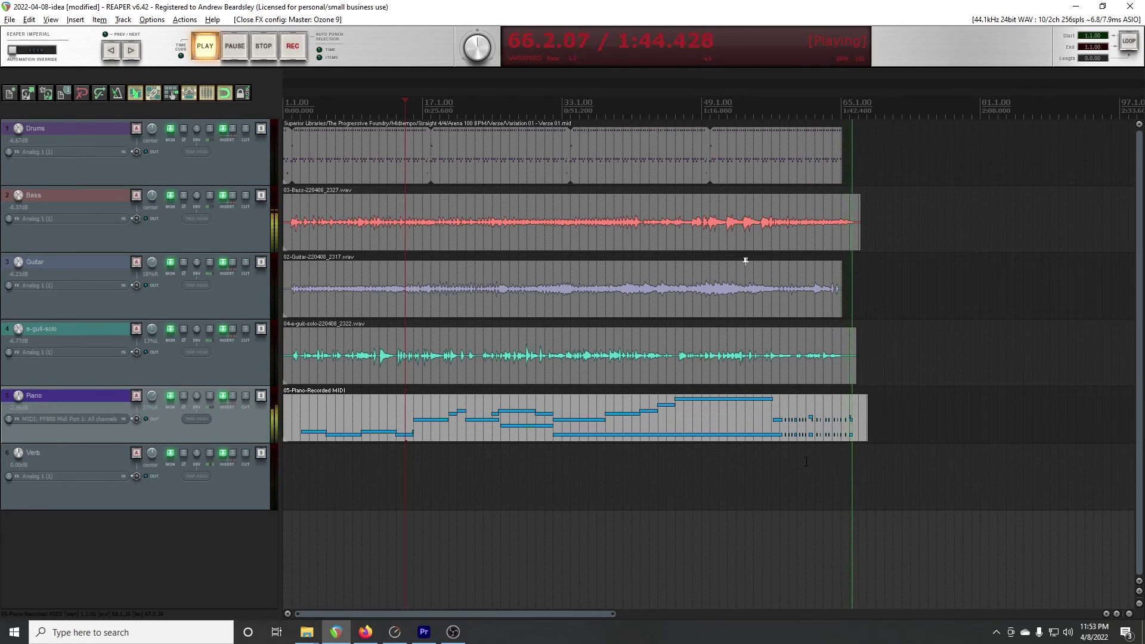
pyautogui.press('space')
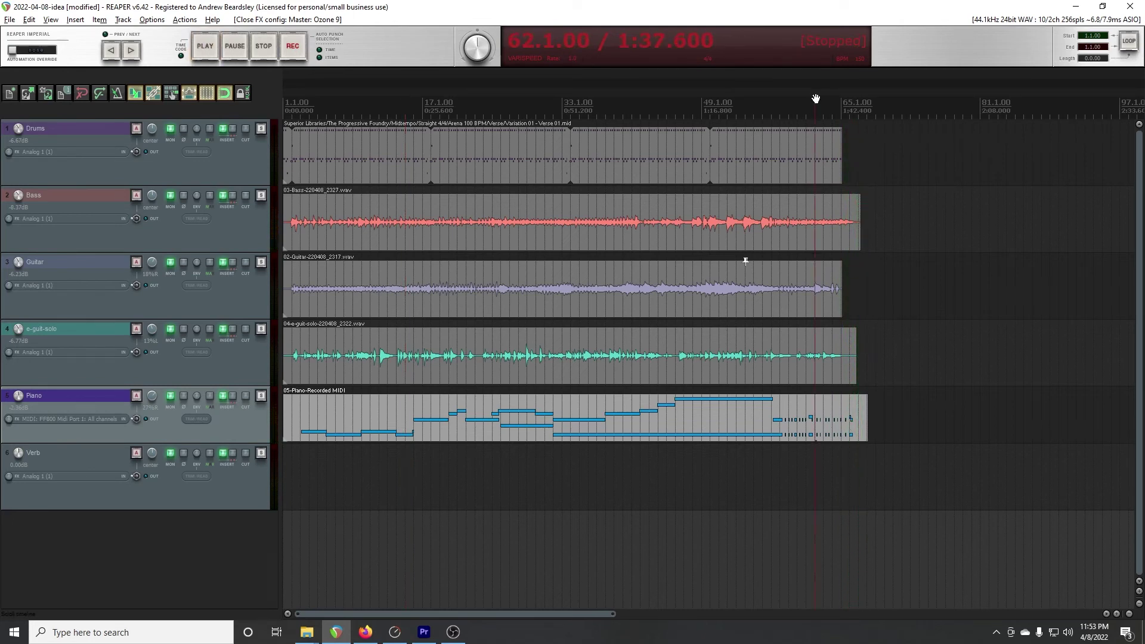
# - Play the song's ending from bar 62, then solo the Bass track and listen to its tail from bar 66.2
pyautogui.press('space')
pyautogui.scroll(4, 885, 161)
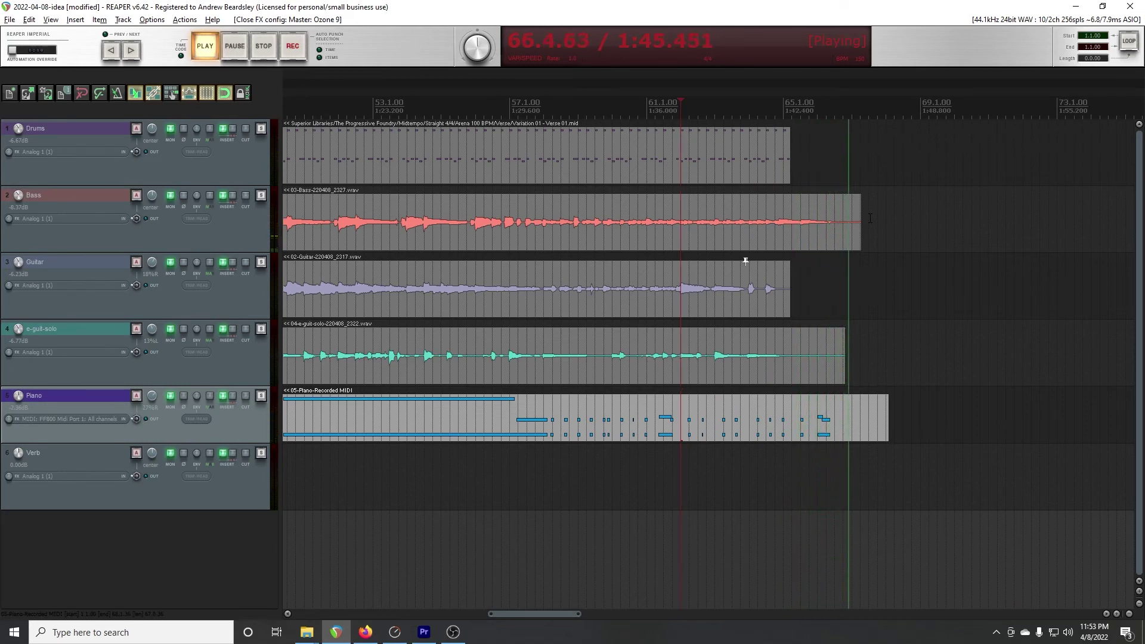
pyautogui.press('space')
pyautogui.click(260, 195)
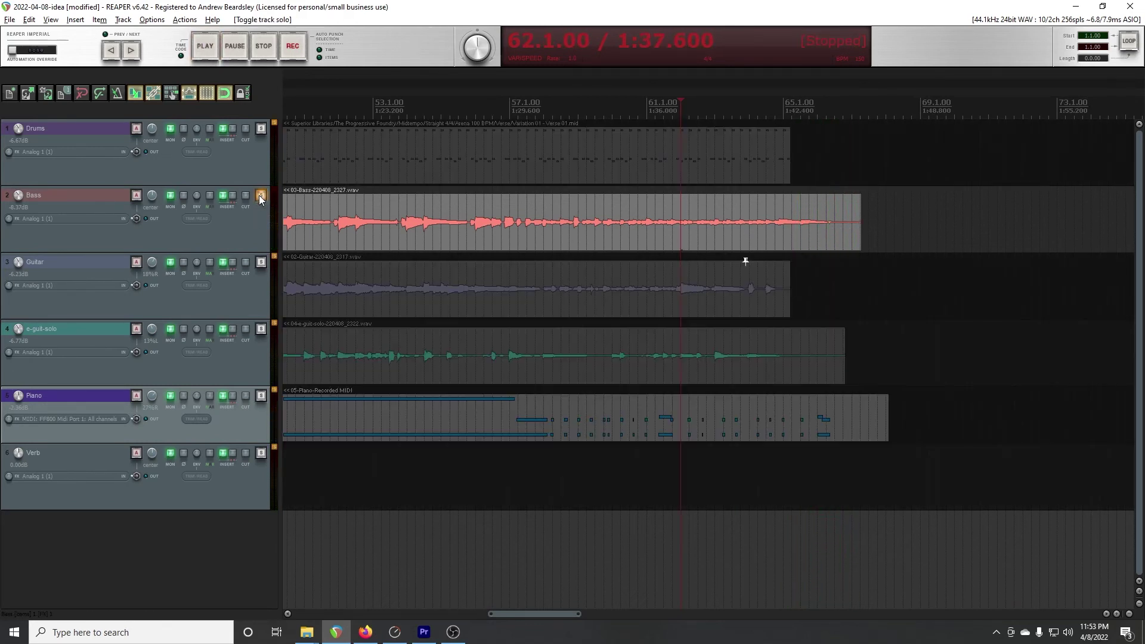
pyautogui.press('space')
pyautogui.click(826, 107)
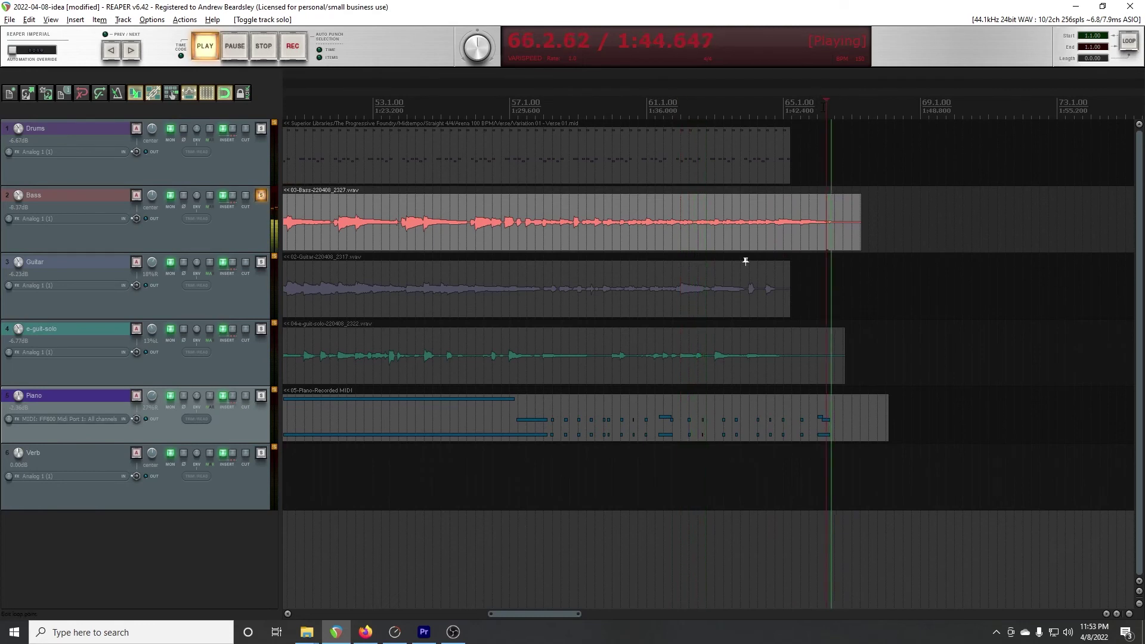
pyautogui.press('space')
# - Shorten the end of the Bass item to about bar 66.4 and give it an S-shaped fade-out starting at about bar 65
pyautogui.moveTo(857, 195); pyautogui.dragTo(808, 204)
pyautogui.rightClick(808, 205)
pyautogui.click(837, 291)
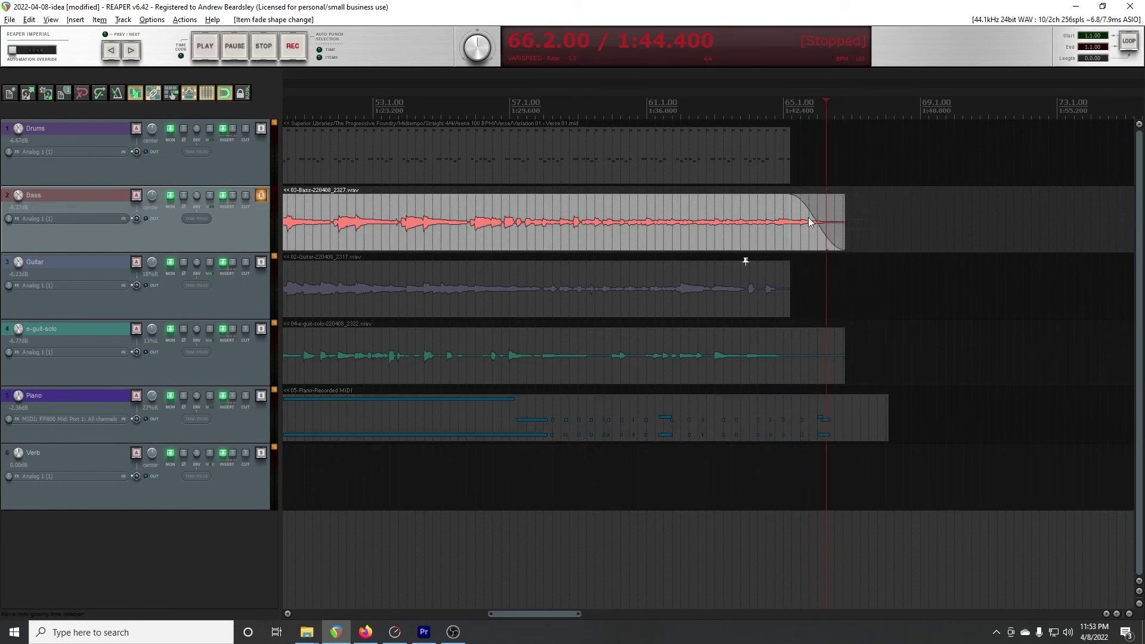
# - Check the faded Bass ending on its own, then unsolo Bass and play the ending with all tracks
pyautogui.press('space')
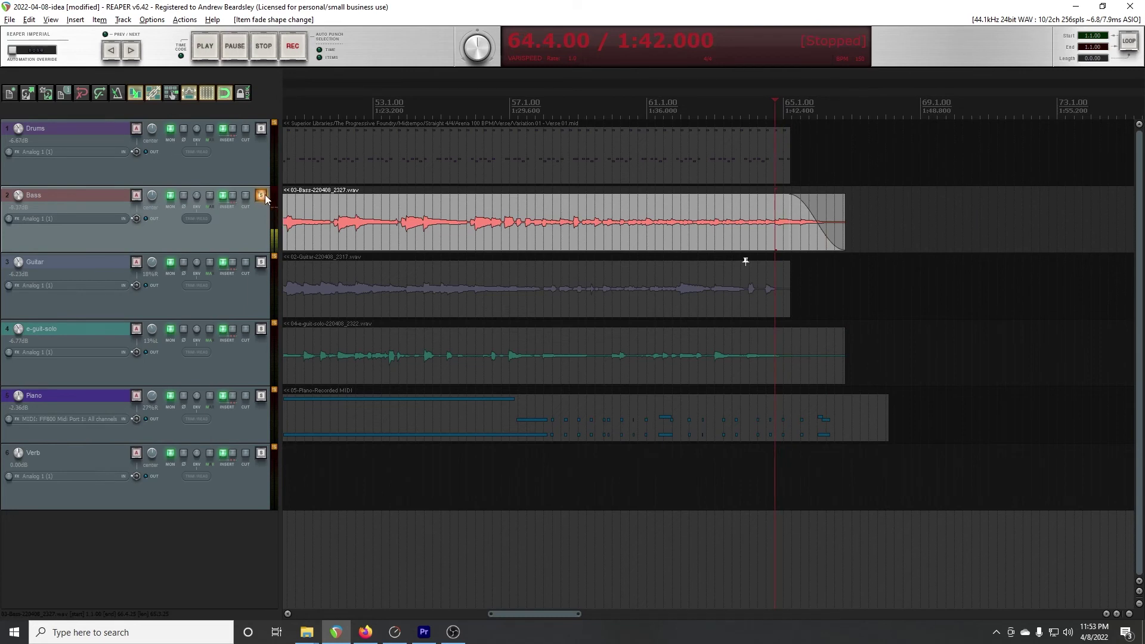
pyautogui.press('space')
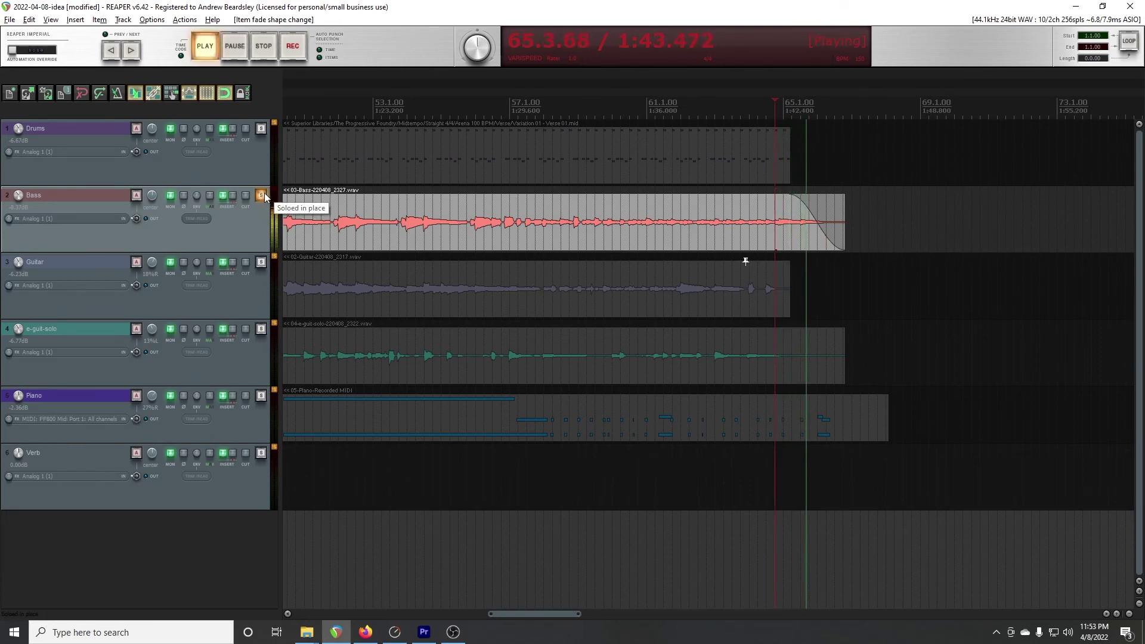
pyautogui.press('space')
pyautogui.click(263, 195)
pyautogui.press('space')
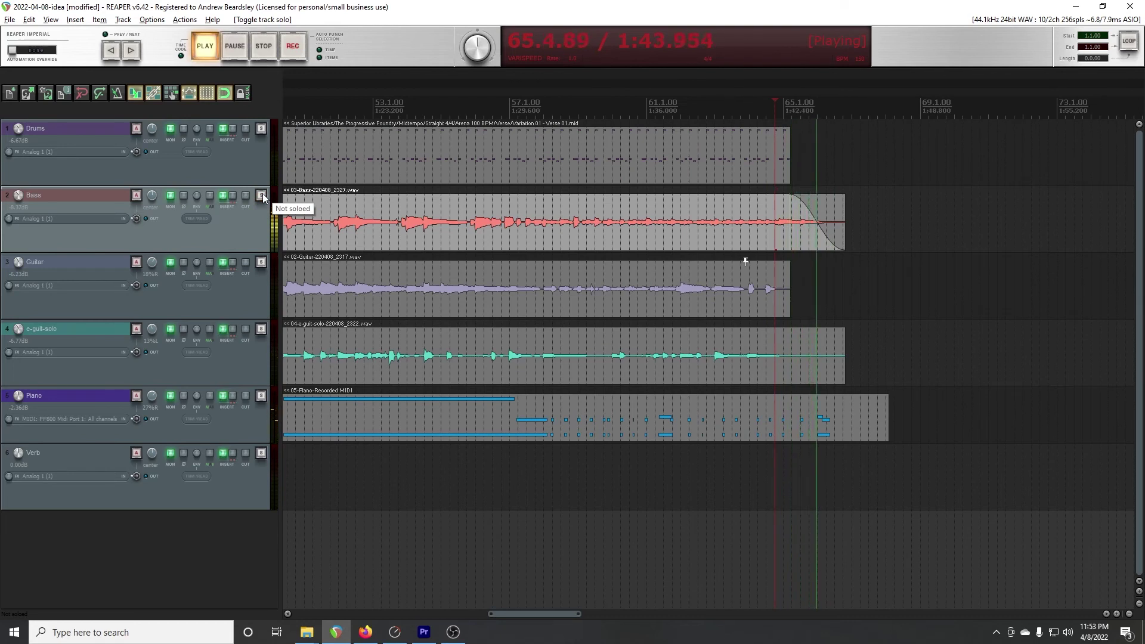
pyautogui.press('space')
# - Trim the end of the Piano MIDI item back to about bar 65.4
pyautogui.click(860, 421)
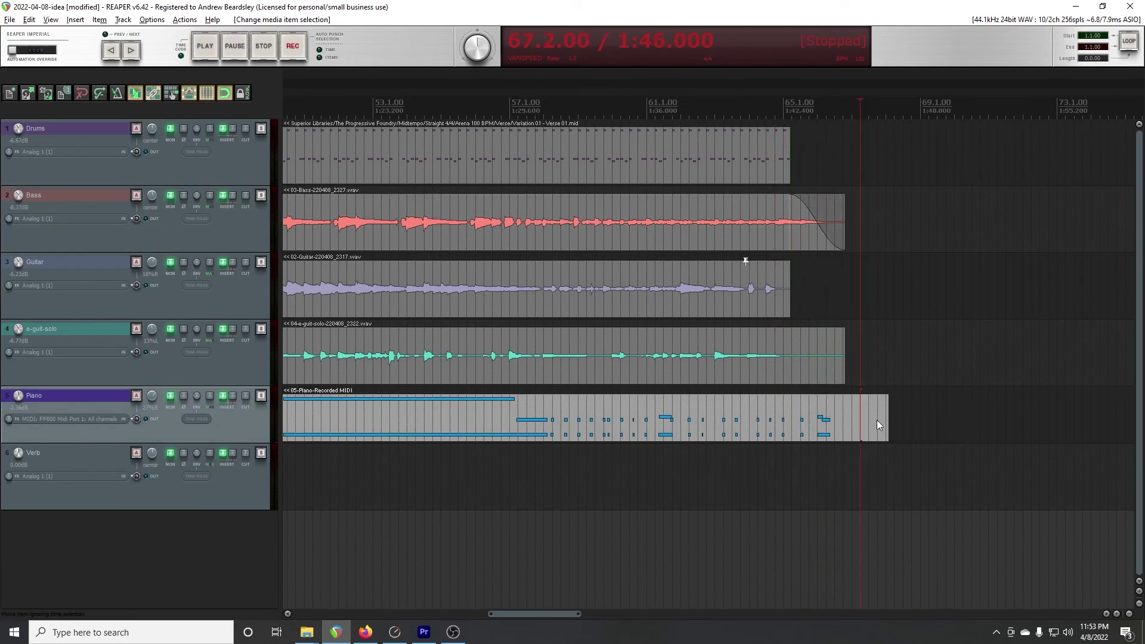
pyautogui.moveTo(890, 420); pyautogui.dragTo(808, 420)
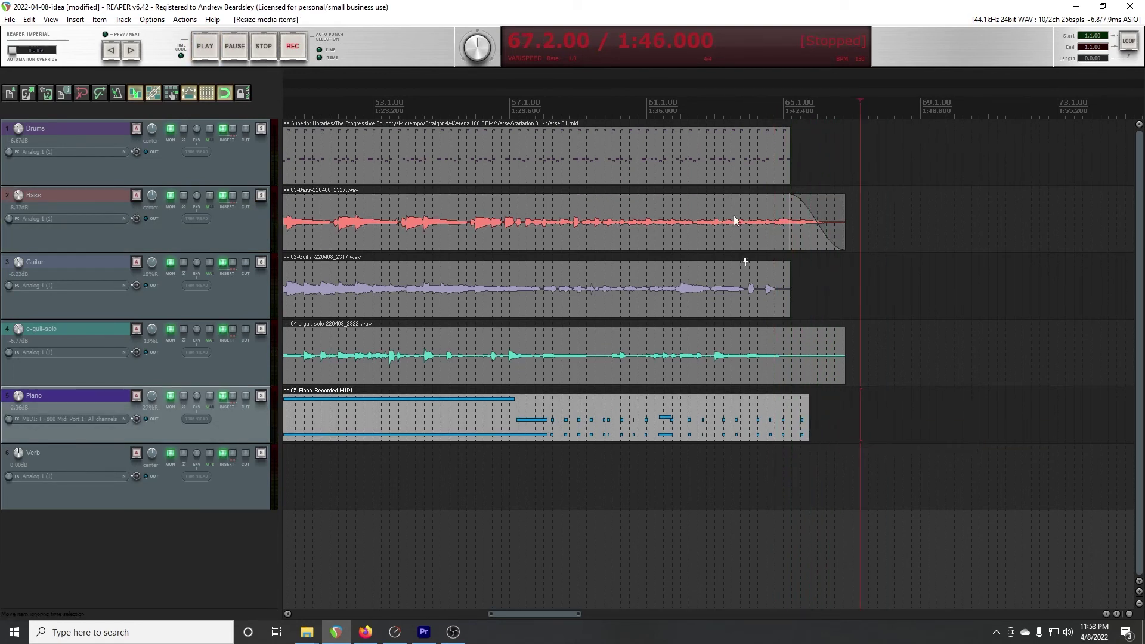
# - Shorten the e-guit-solo item to about bar 65.3 and add fade-outs to the ends of the e-guit-solo and Guitar items
pyautogui.press('space')
pyautogui.moveTo(839, 352); pyautogui.dragTo(757, 333)
pyautogui.moveTo(788, 266); pyautogui.dragTo(769, 266)
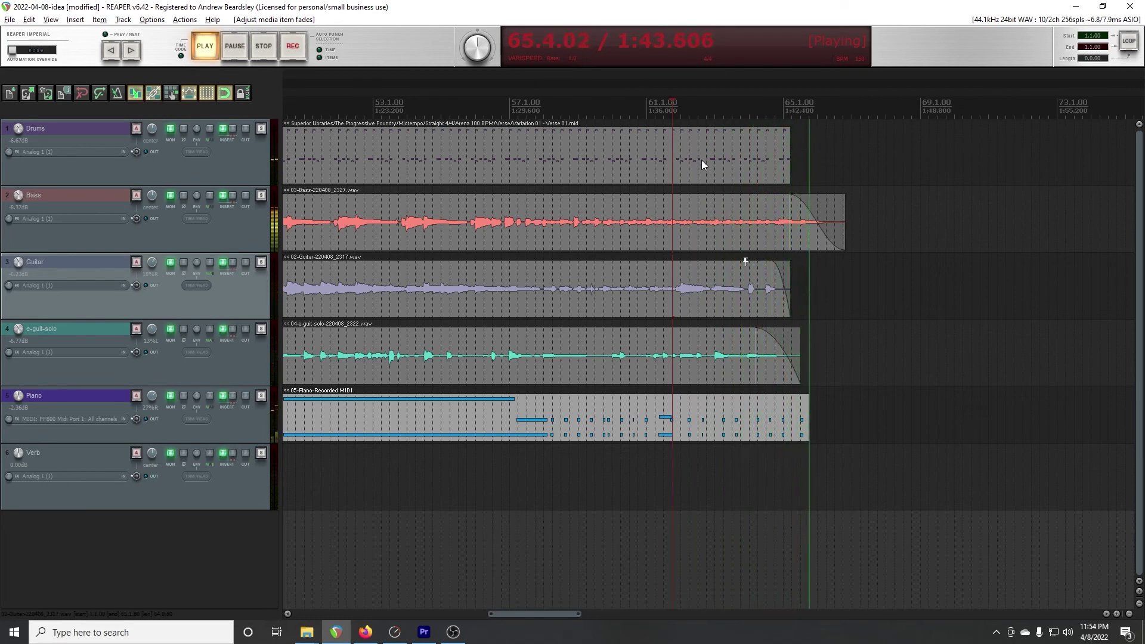
pyautogui.press('space')
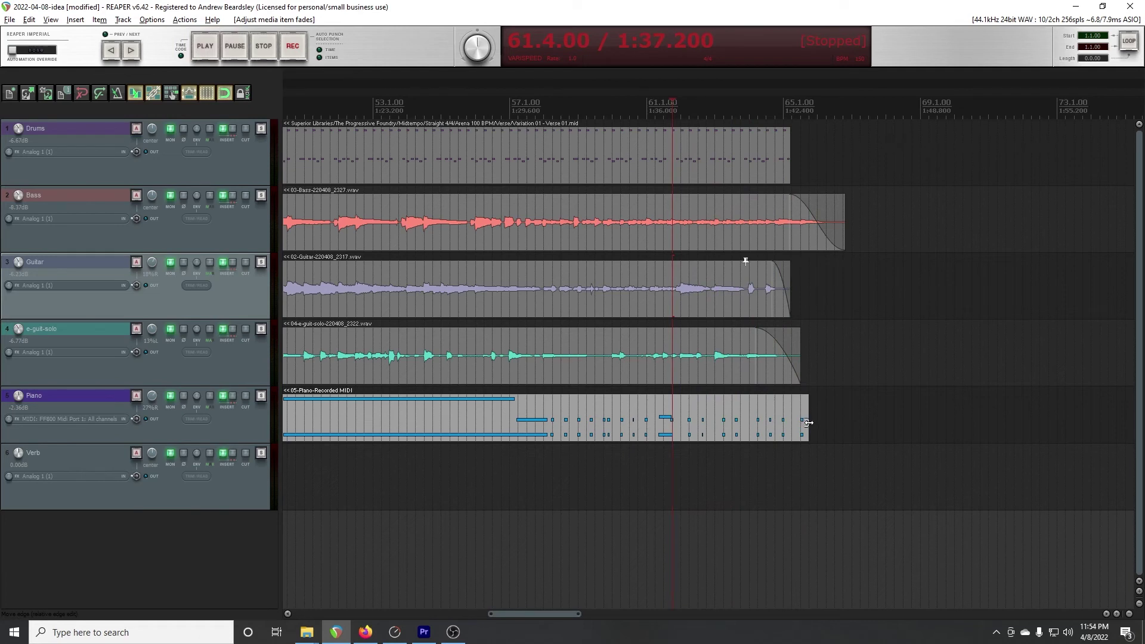
# - Trim the Piano item's end level with the Drums item and show the Piano volume envelope in an enlarged lane
pyautogui.moveTo(809, 422); pyautogui.dragTo(792, 423)
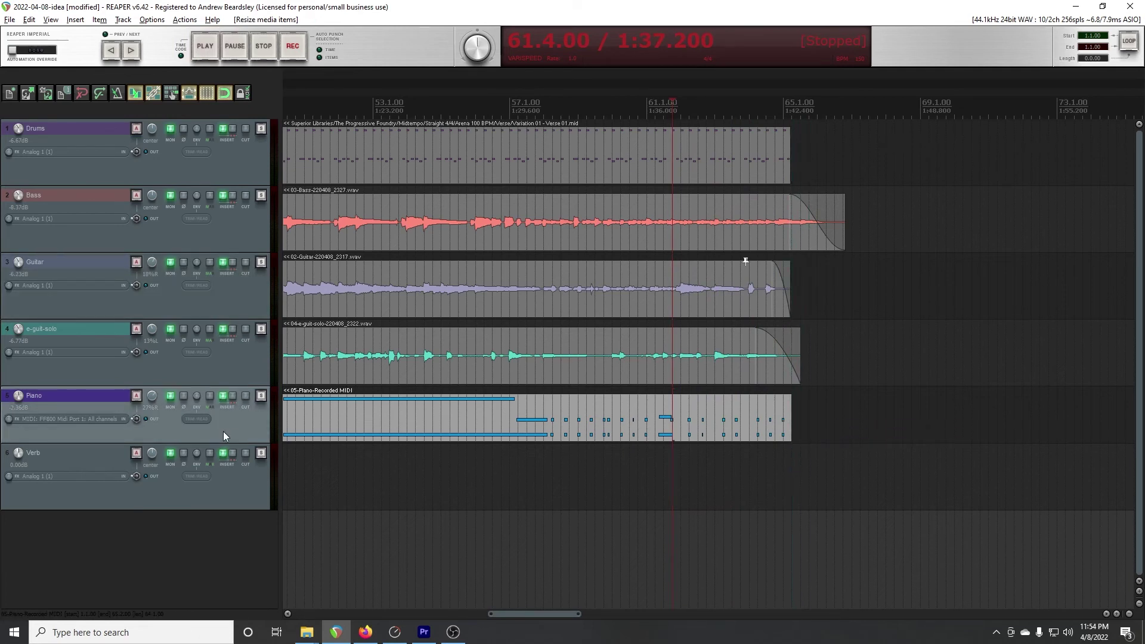
pyautogui.press('v')
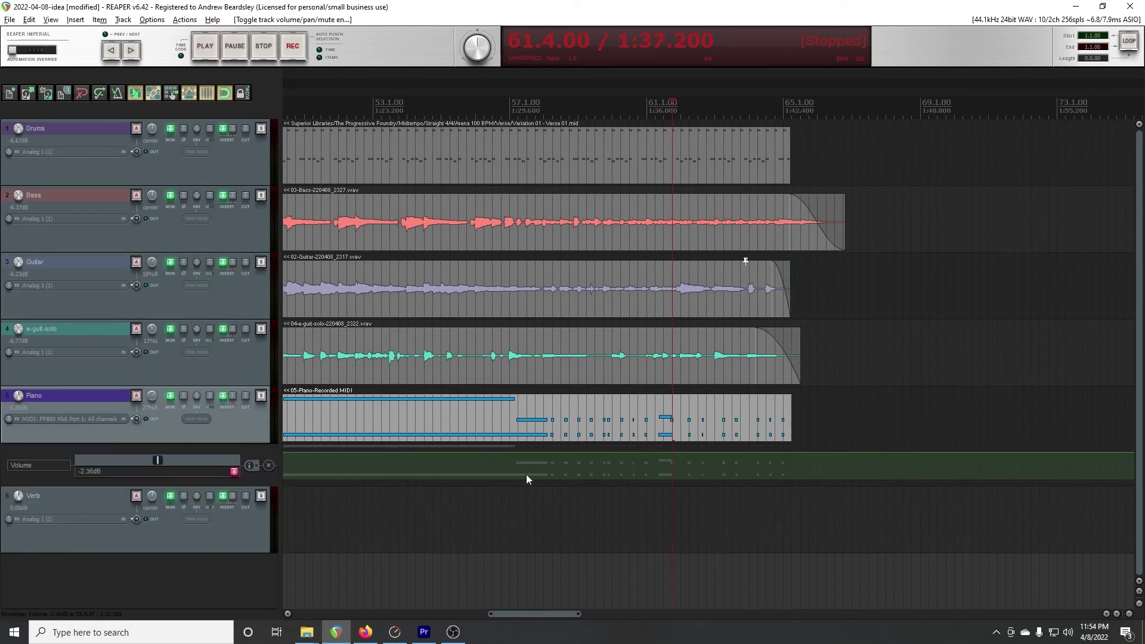
pyautogui.moveTo(252, 485); pyautogui.dragTo(313, 547)
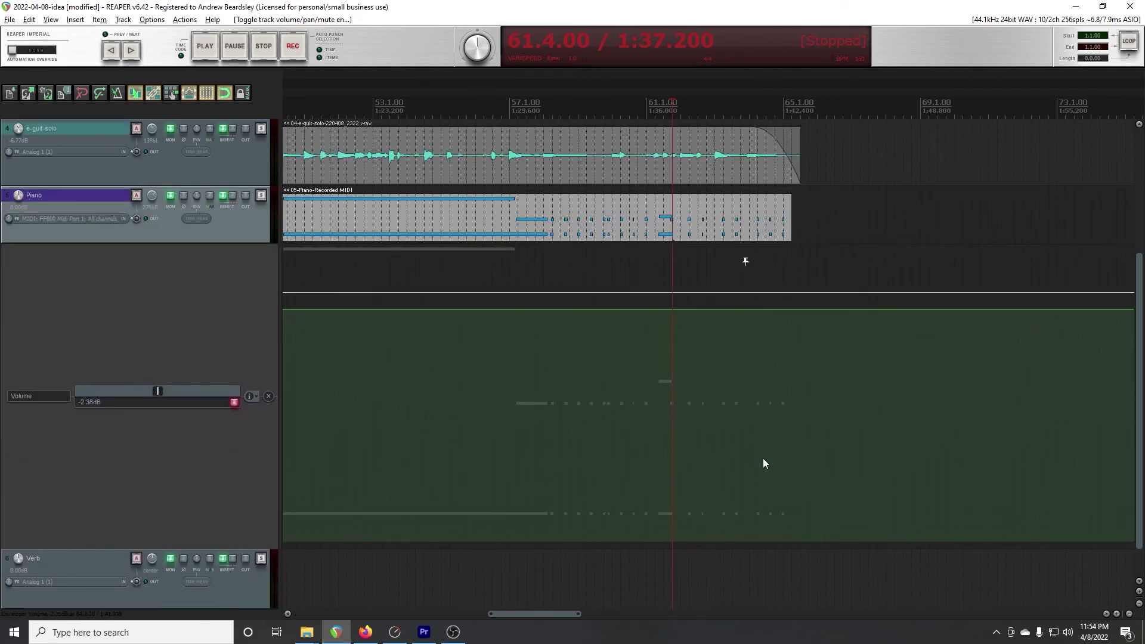
# - Add a series of points to the Piano volume envelope between about bar 60 and bar 65 during playback
pyautogui.press('space')
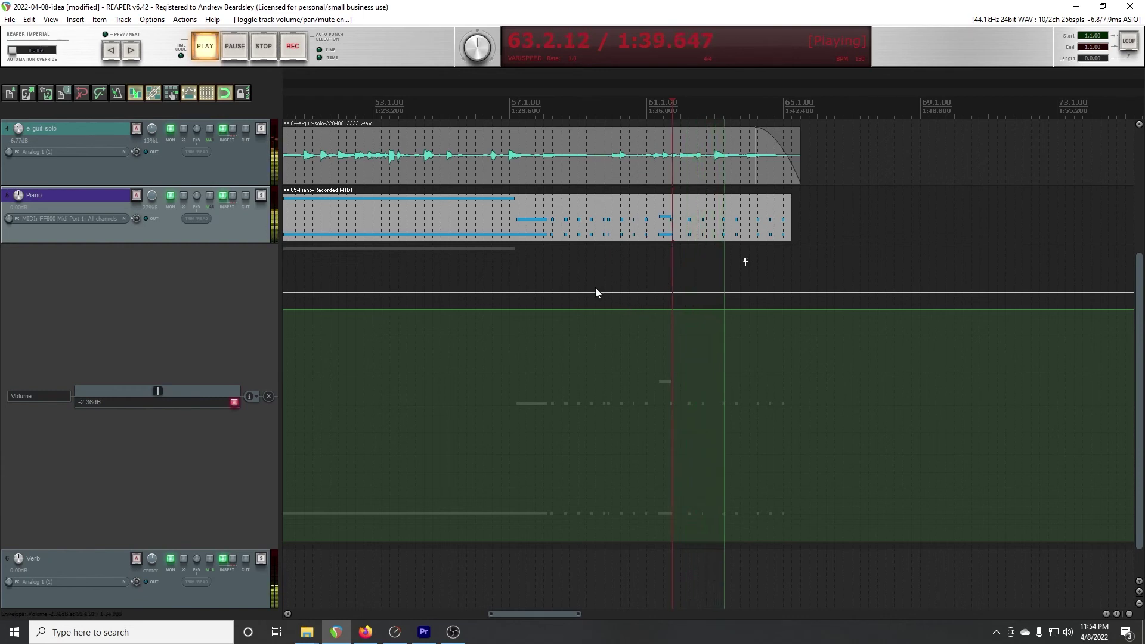
pyautogui.click(579, 277)
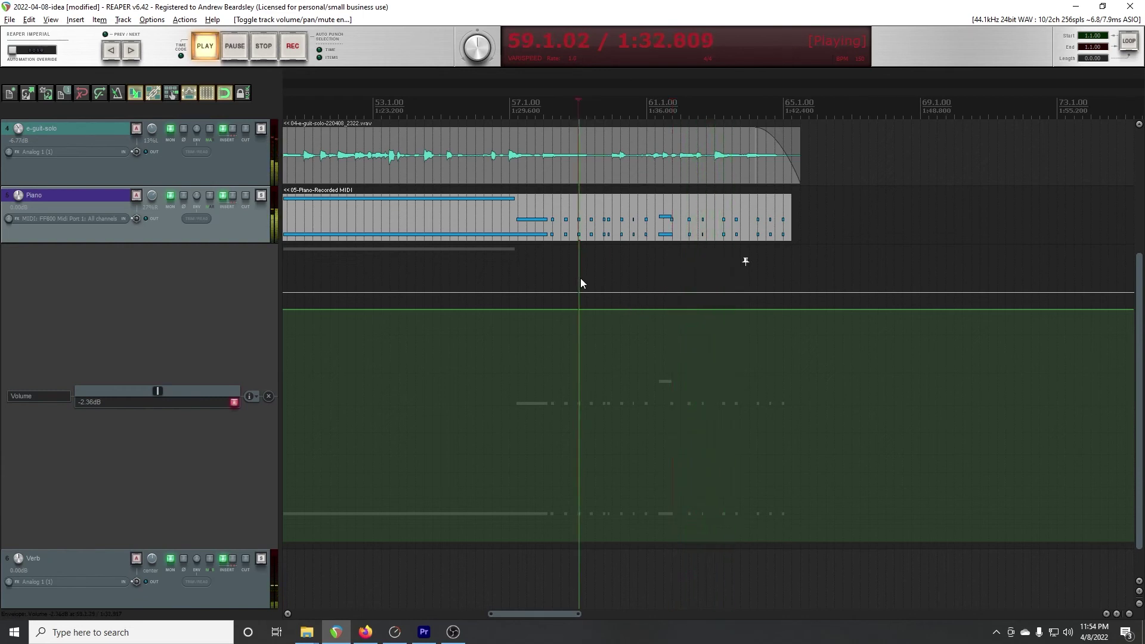
pyautogui.click(620, 310)
pyautogui.click(647, 310)
pyautogui.click(681, 310)
pyautogui.click(707, 309)
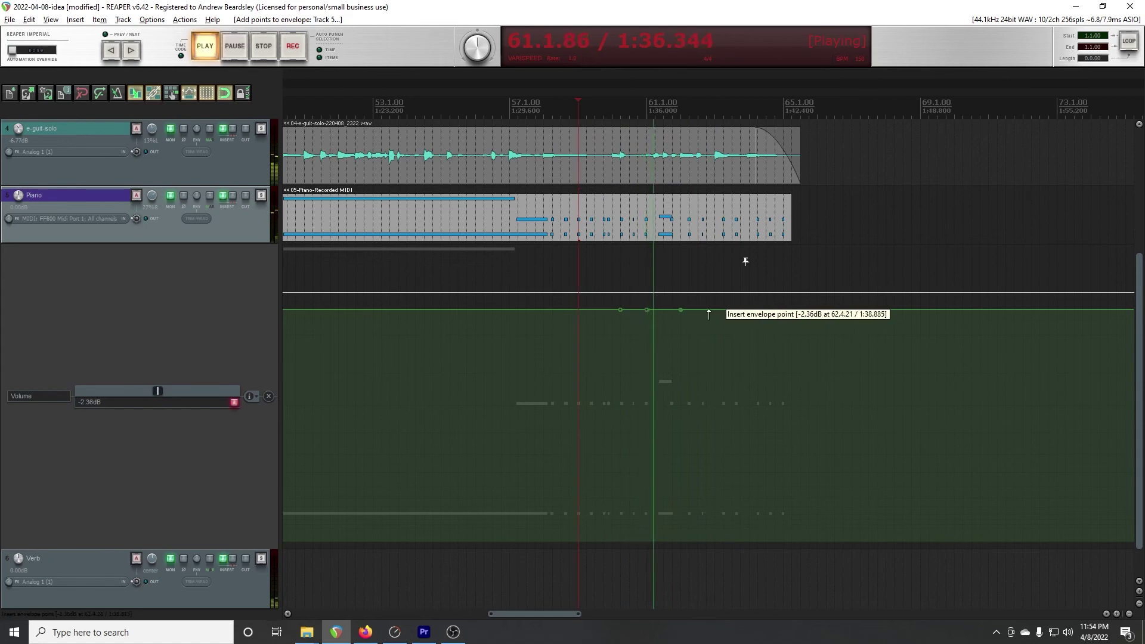
pyautogui.click(740, 310)
pyautogui.click(766, 310)
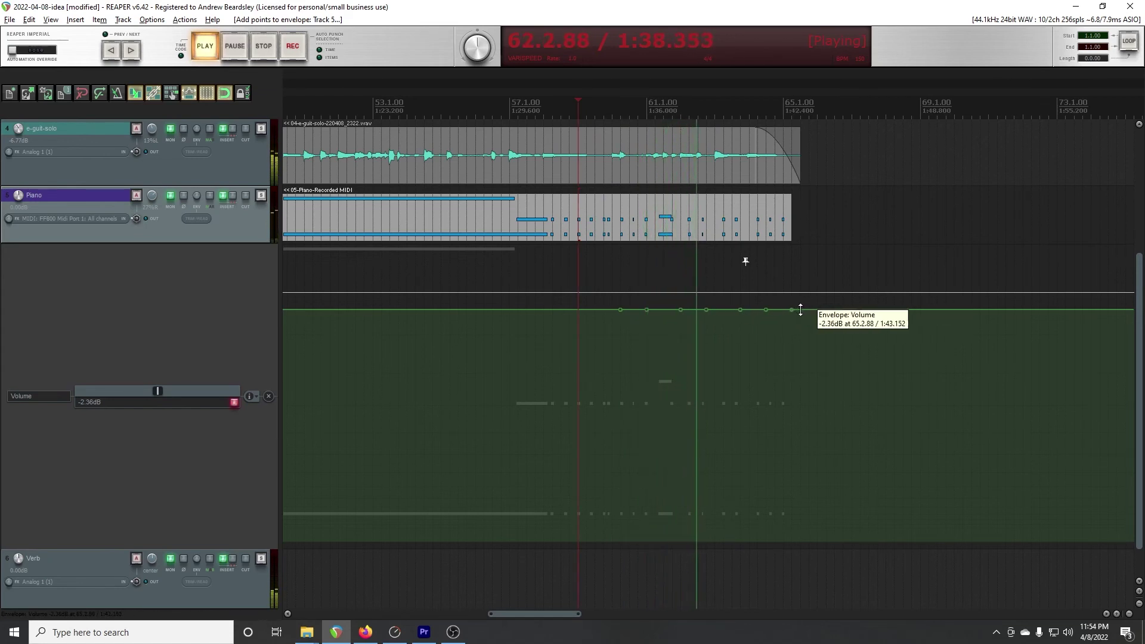
# - Pull the later Piano volume points down into a stepped fade that reaches near silence at about bar 65
pyautogui.moveTo(791, 309); pyautogui.dragTo(791, 539)
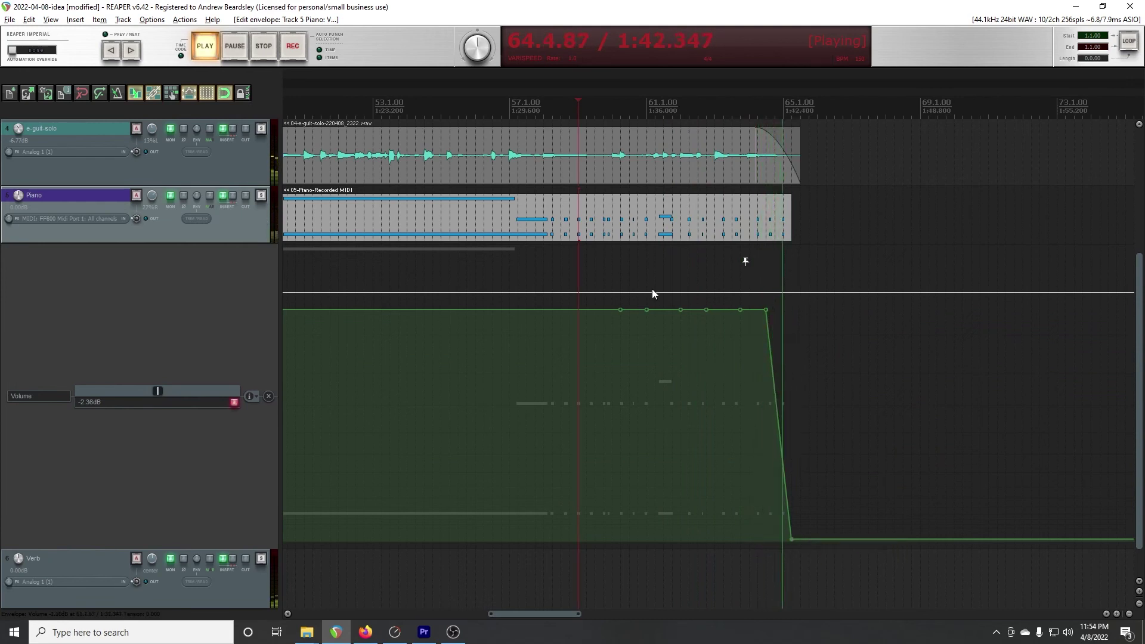
pyautogui.moveTo(766, 309); pyautogui.dragTo(757, 463)
pyautogui.moveTo(741, 308); pyautogui.dragTo(714, 411)
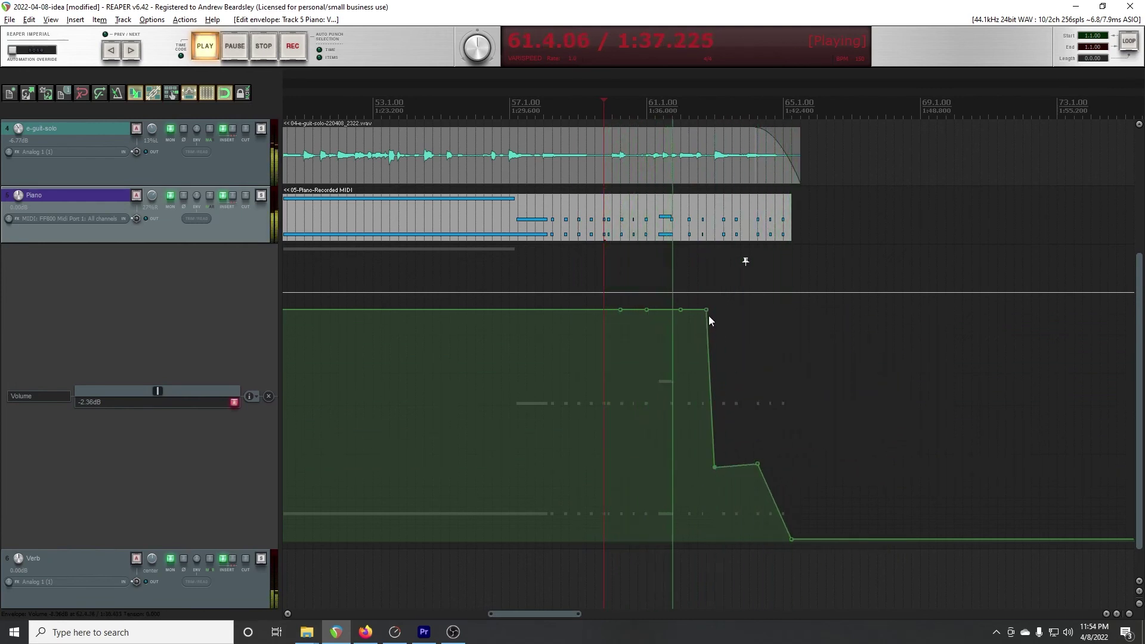
pyautogui.moveTo(708, 316); pyautogui.dragTo(656, 365)
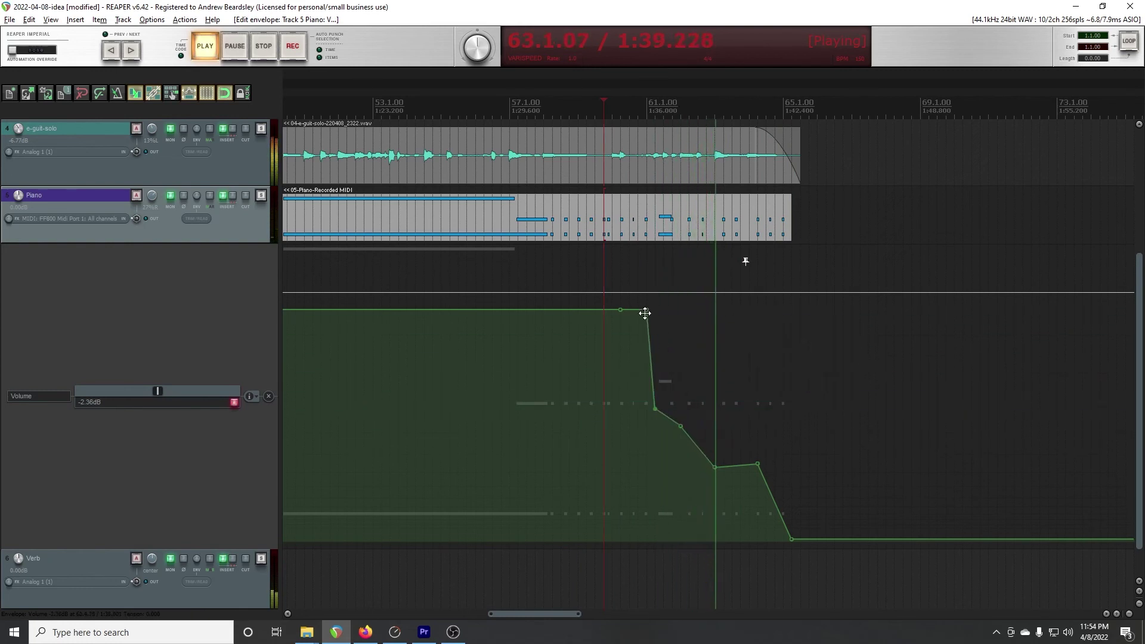
# - Start the Piano volume fade at about bar 58 and reposition its middle points into a more even downward slope
pyautogui.moveTo(644, 311); pyautogui.dragTo(646, 379)
pyautogui.moveTo(663, 422); pyautogui.dragTo(672, 412)
pyautogui.moveTo(689, 454); pyautogui.dragTo(698, 415)
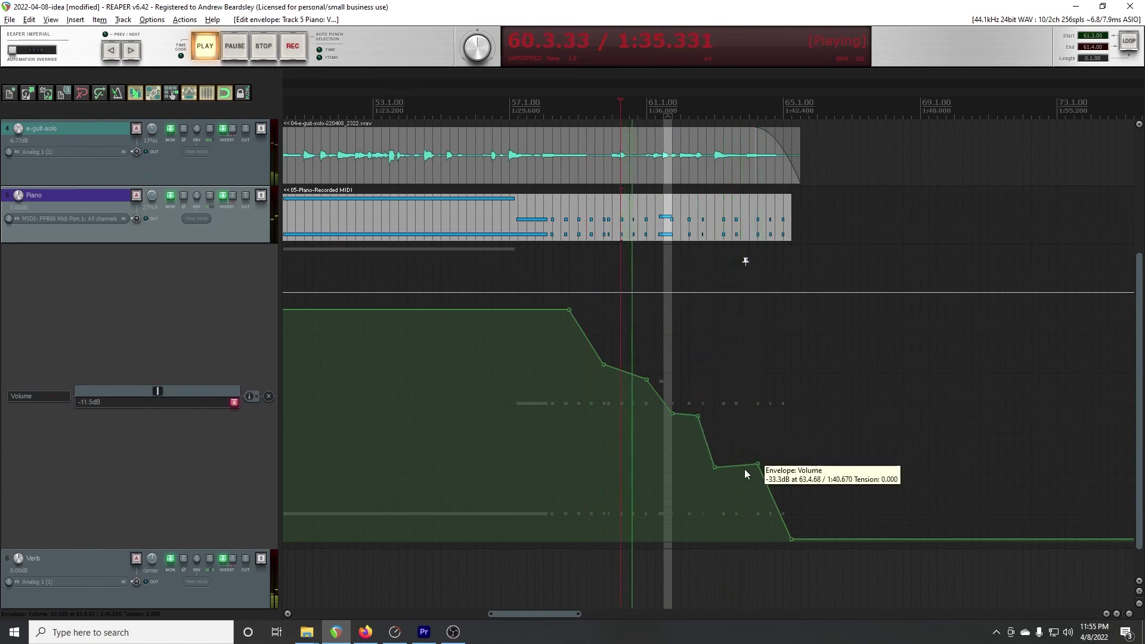
pyautogui.moveTo(716, 468); pyautogui.dragTo(724, 444)
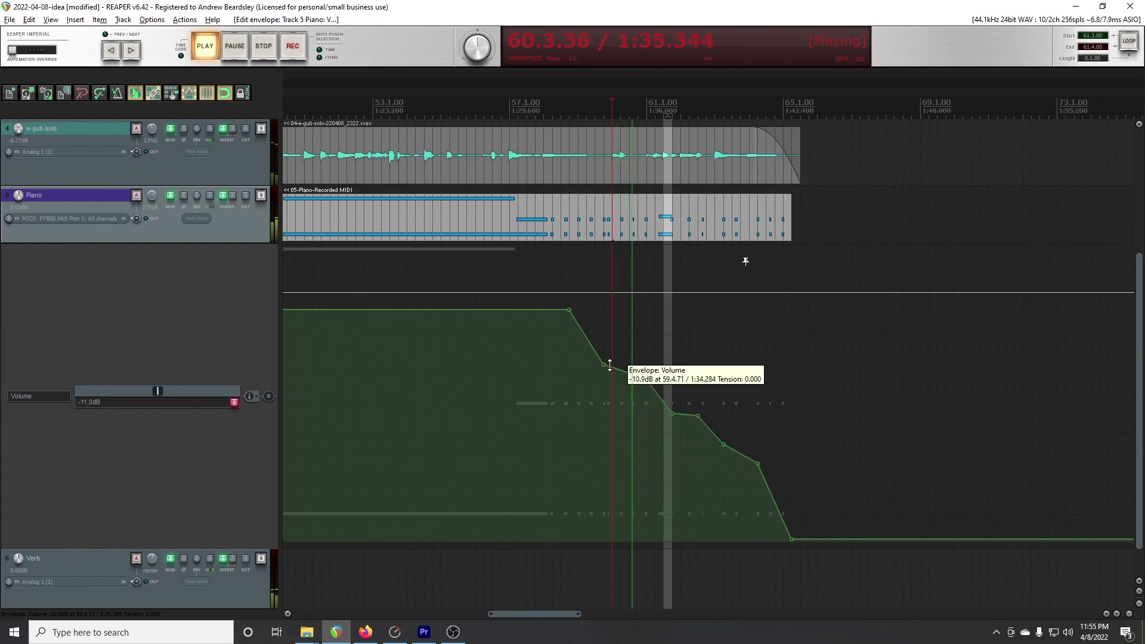
pyautogui.moveTo(604, 364); pyautogui.dragTo(620, 336)
# - Raise the Piano volume points between bars 61 and 64 into a gentler curve that drops steeply only near the end
pyautogui.scroll(5, 719, 321)
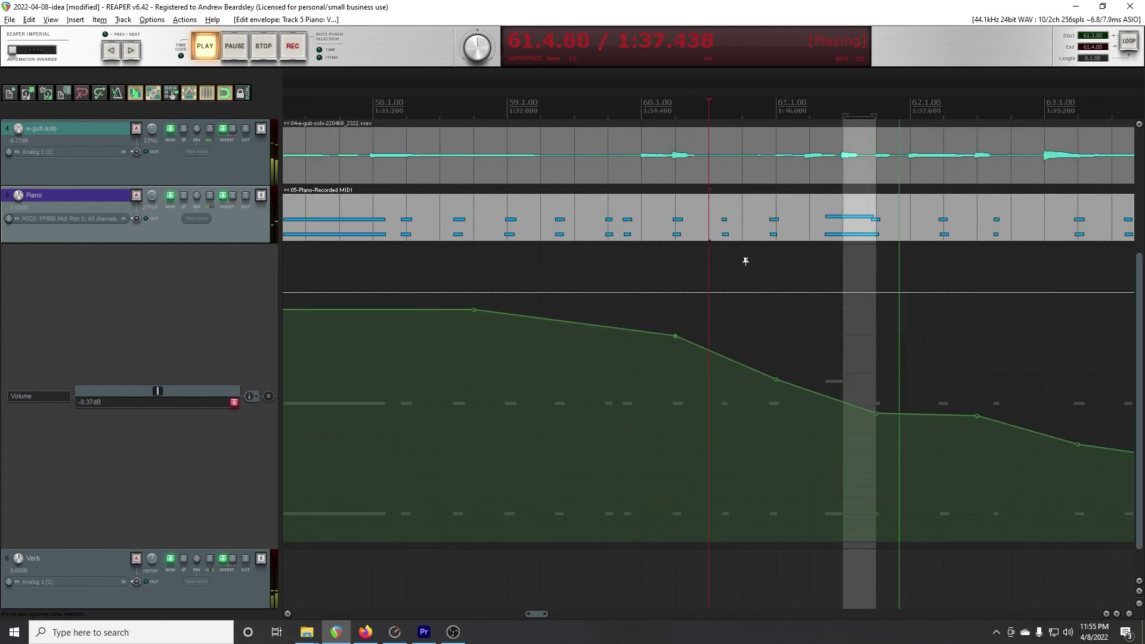
pyautogui.moveTo(784, 81); pyautogui.dragTo(712, 117)
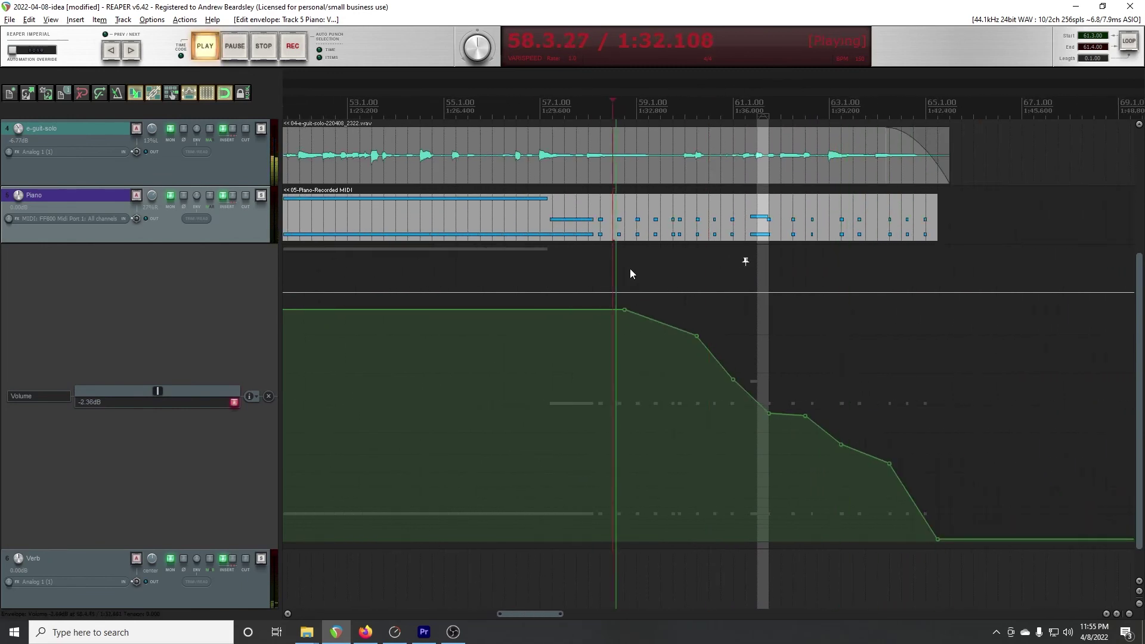
pyautogui.moveTo(778, 415); pyautogui.dragTo(742, 371)
pyautogui.moveTo(831, 426); pyautogui.dragTo(830, 405)
pyautogui.moveTo(755, 374); pyautogui.dragTo(755, 358)
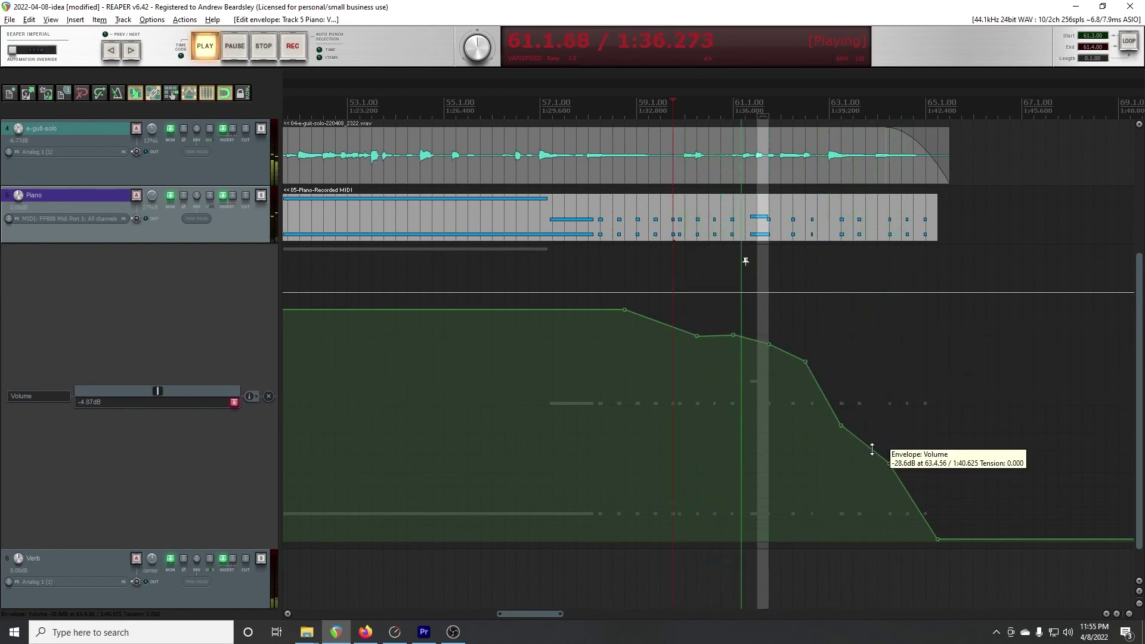
pyautogui.moveTo(872, 449); pyautogui.dragTo(871, 411)
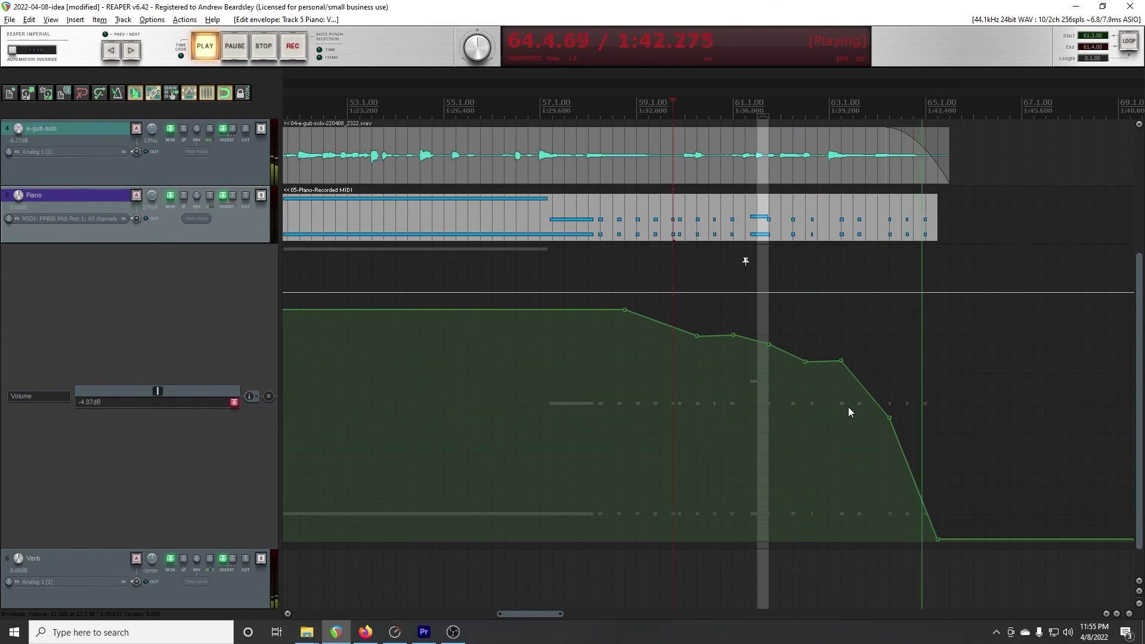
pyautogui.moveTo(841, 361); pyautogui.dragTo(841, 377)
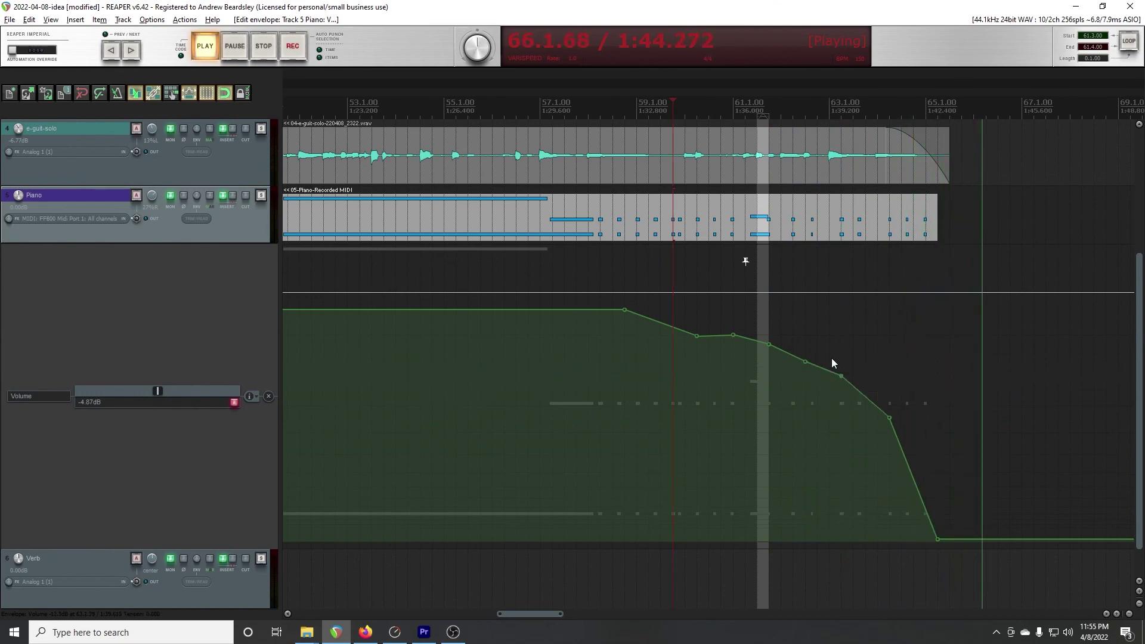
pyautogui.click(612, 271)
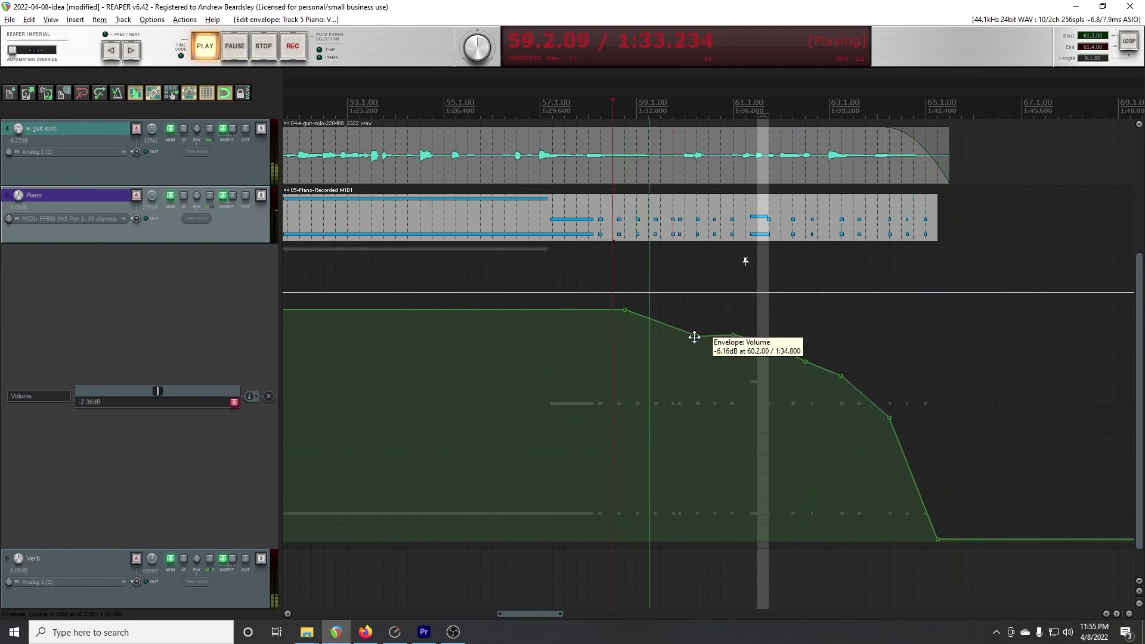
# - Raise the Piano volume points between about bars 60 and 63 to keep the first part of the fade louder
pyautogui.moveTo(694, 338); pyautogui.dragTo(697, 322)
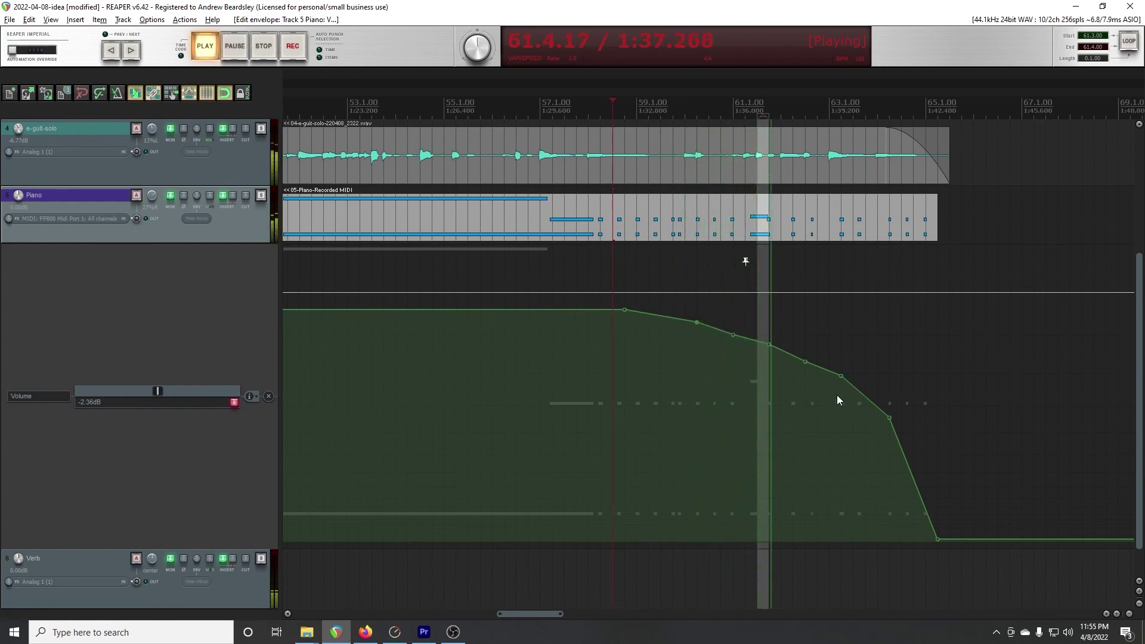
pyautogui.click(667, 284)
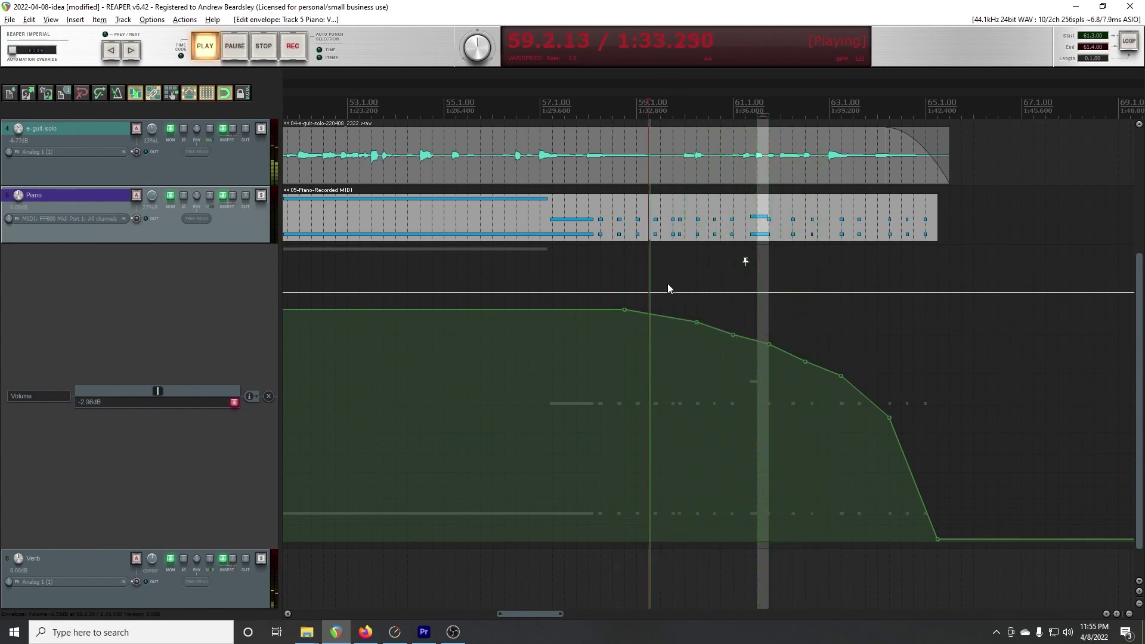
pyautogui.moveTo(697, 322); pyautogui.dragTo(696, 313)
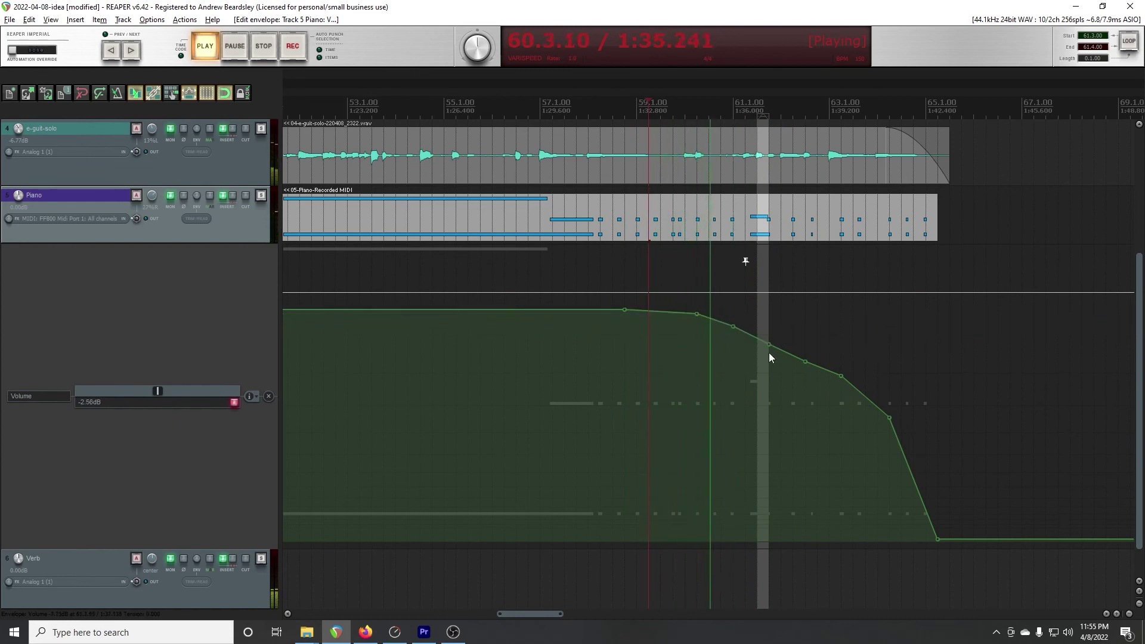
pyautogui.moveTo(770, 353); pyautogui.dragTo(864, 384)
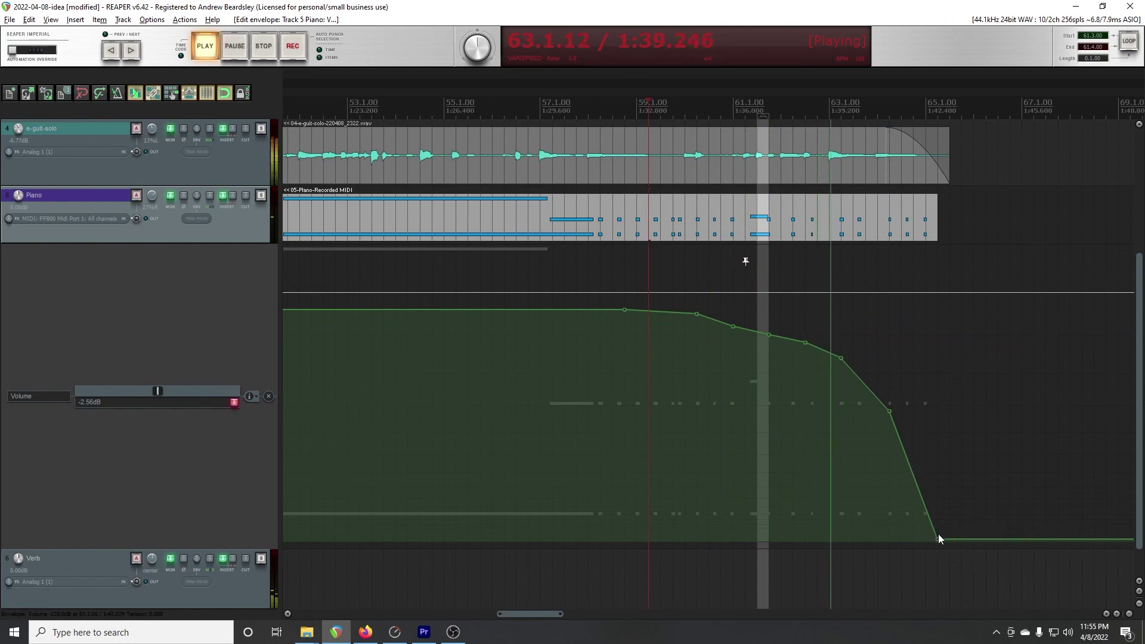
# - Move the Piano fade's end point to about bar 65 beat 4 and raise the points between bars 61 and 64 into a smoother curve
pyautogui.moveTo(939, 537); pyautogui.dragTo(961, 540)
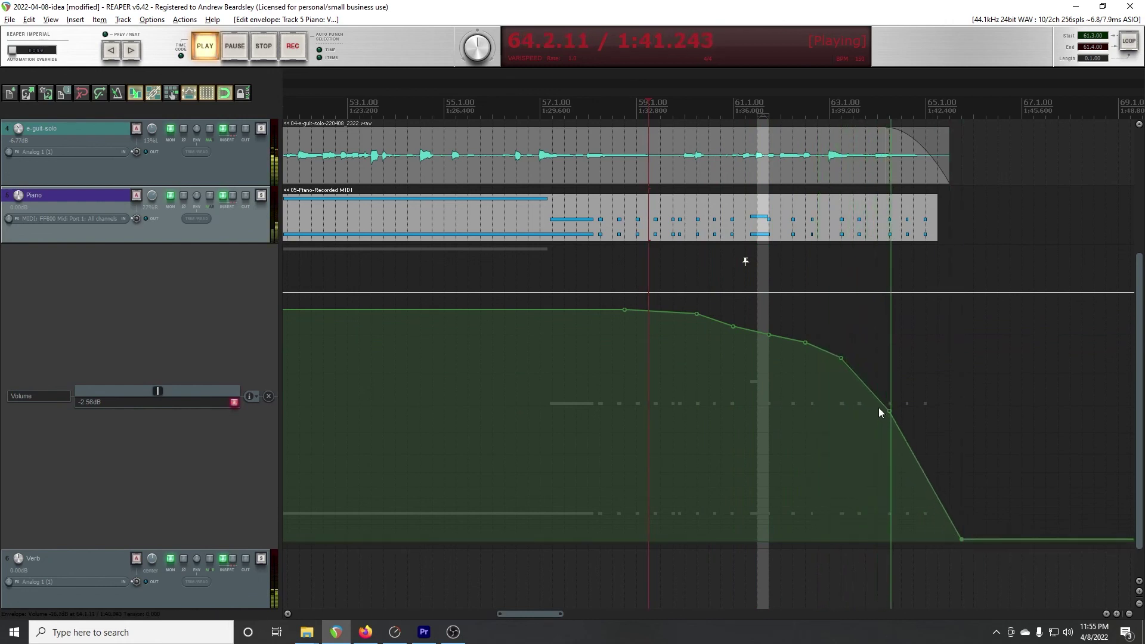
pyautogui.moveTo(878, 407); pyautogui.dragTo(877, 387)
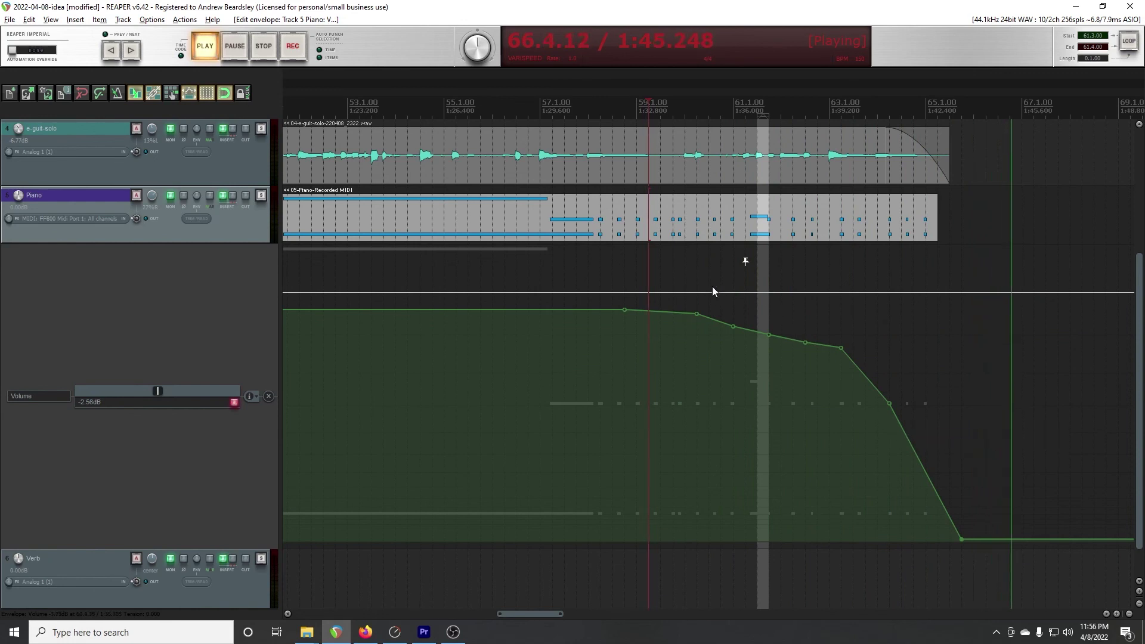
pyautogui.press('space')
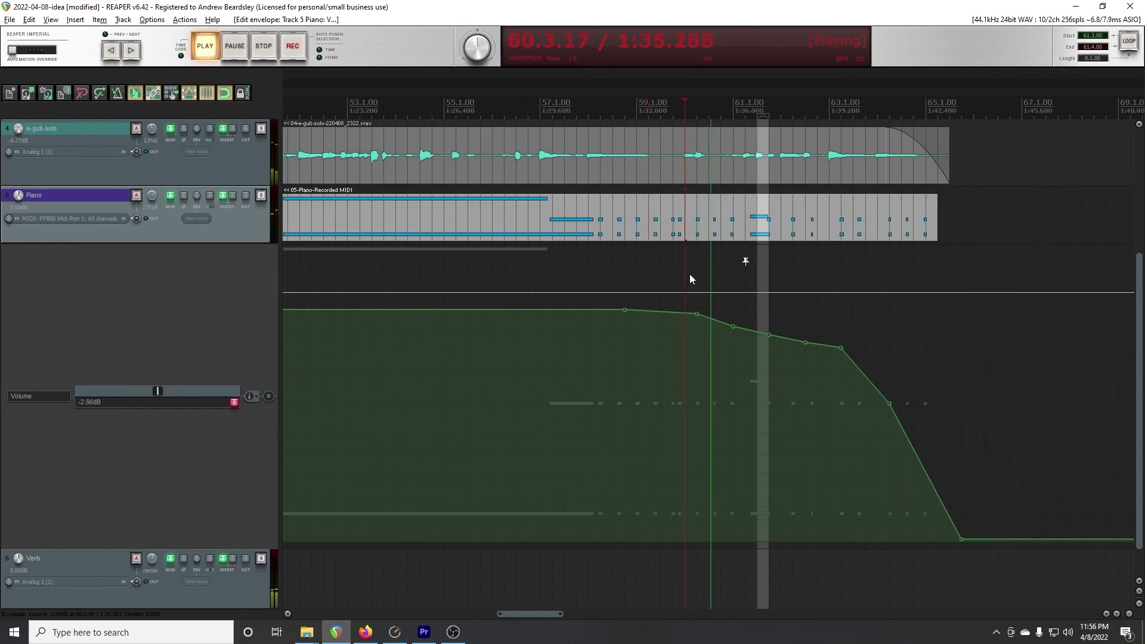
pyautogui.moveTo(755, 331); pyautogui.dragTo(809, 338)
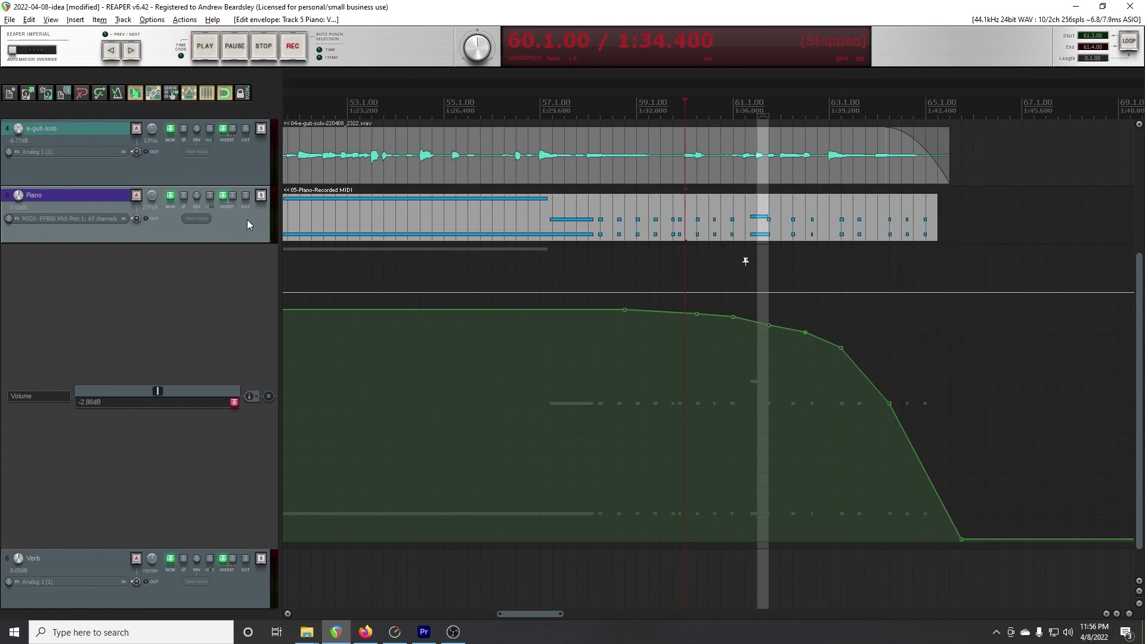
# - Hide the Piano volume envelope and play back the song's ending around bar 65
pyautogui.press('v')
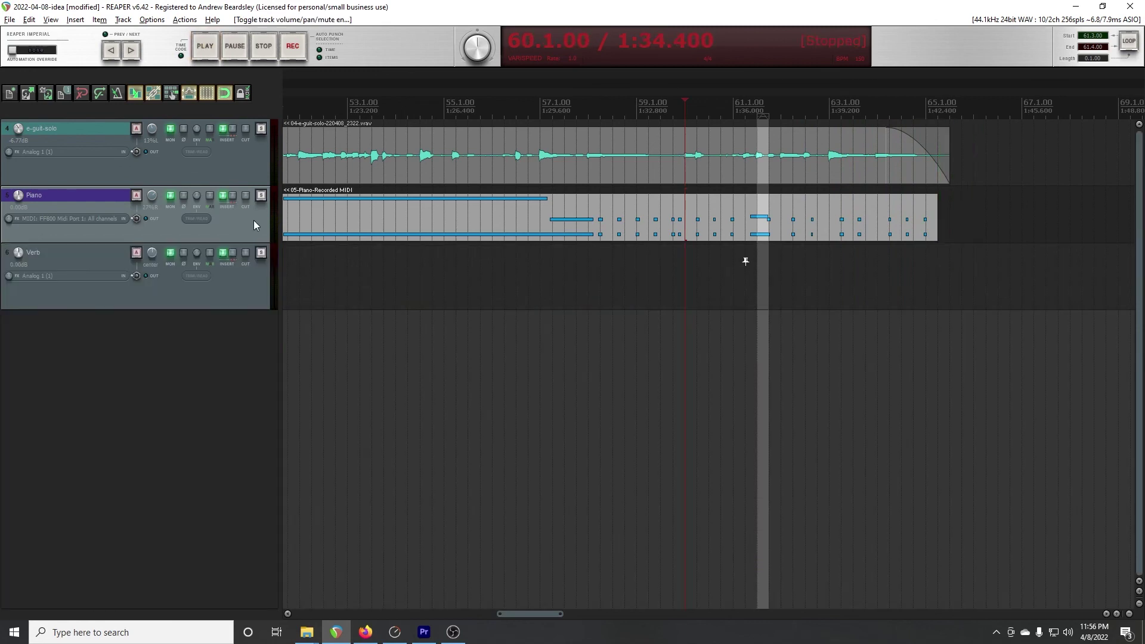
pyautogui.scroll(3, 1135, 302)
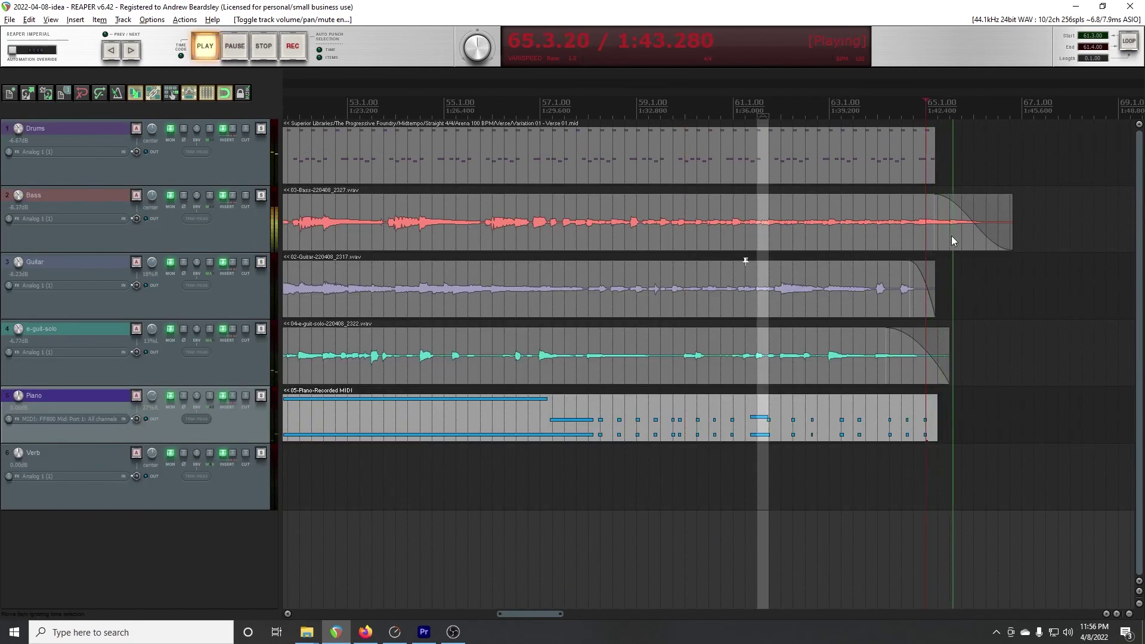
pyautogui.scroll(3, 956, 238)
pyautogui.press('space')
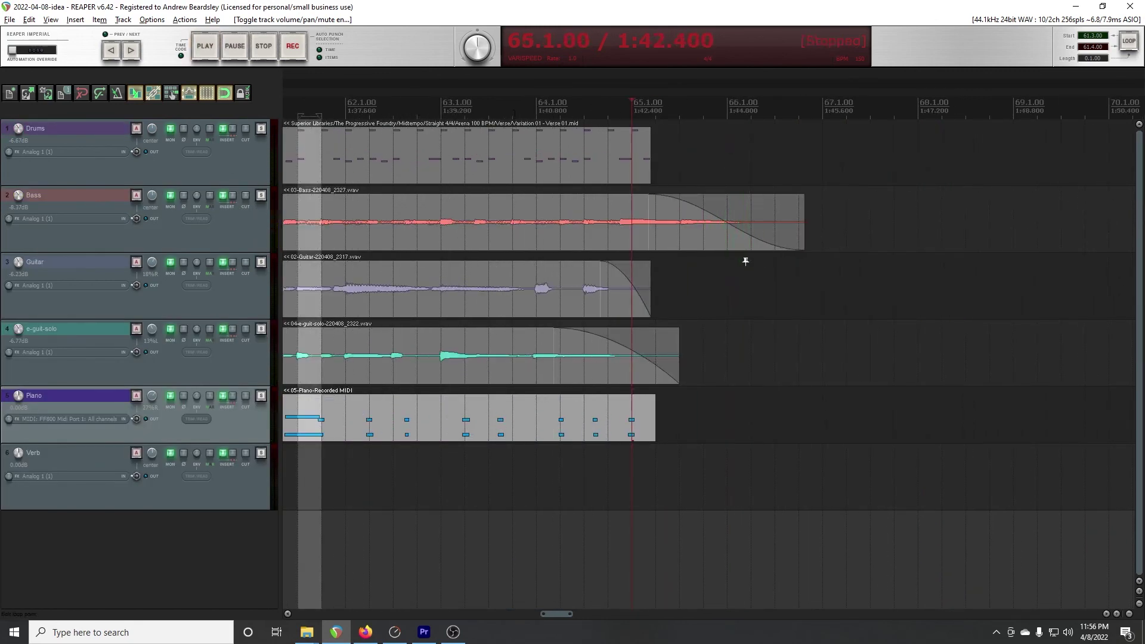
pyautogui.press('space')
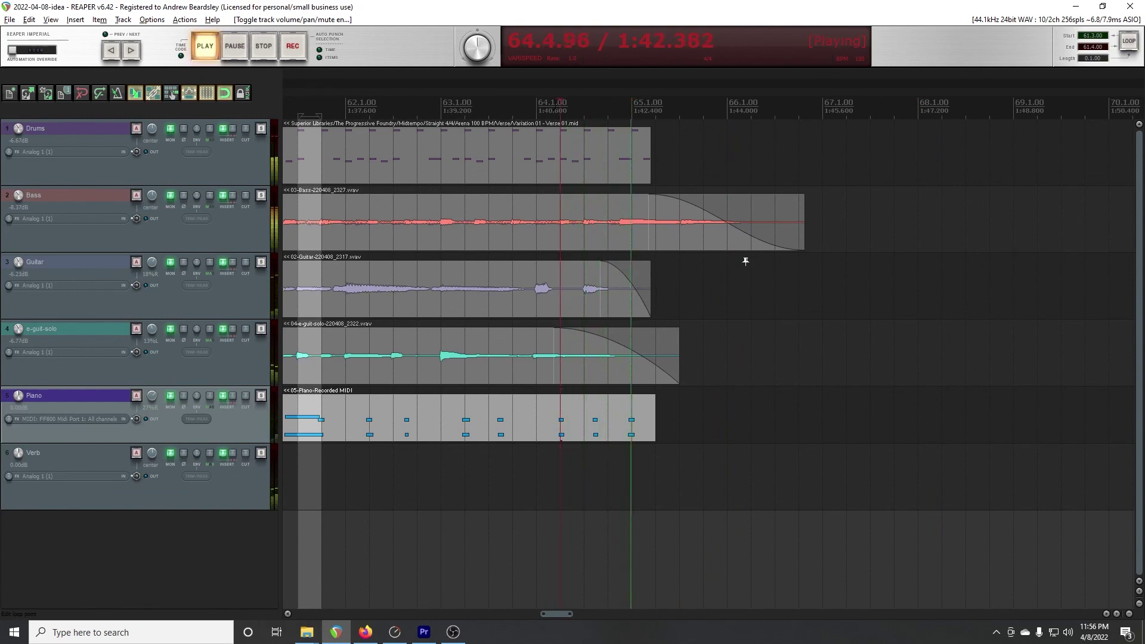
# - Extend the end of the Drums item to bar 65 beat 4 and replay the ending from bar 65
pyautogui.moveTo(651, 162); pyautogui.dragTo(703, 161)
pyautogui.click(623, 112)
pyautogui.press('space')
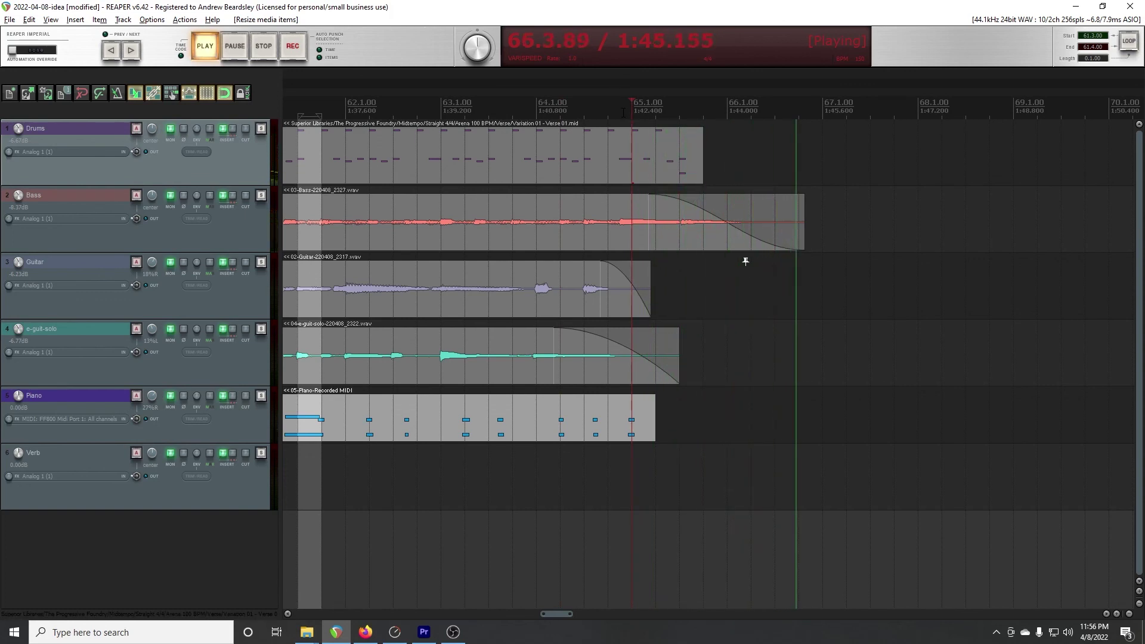
pyautogui.press('space')
pyautogui.press('space')
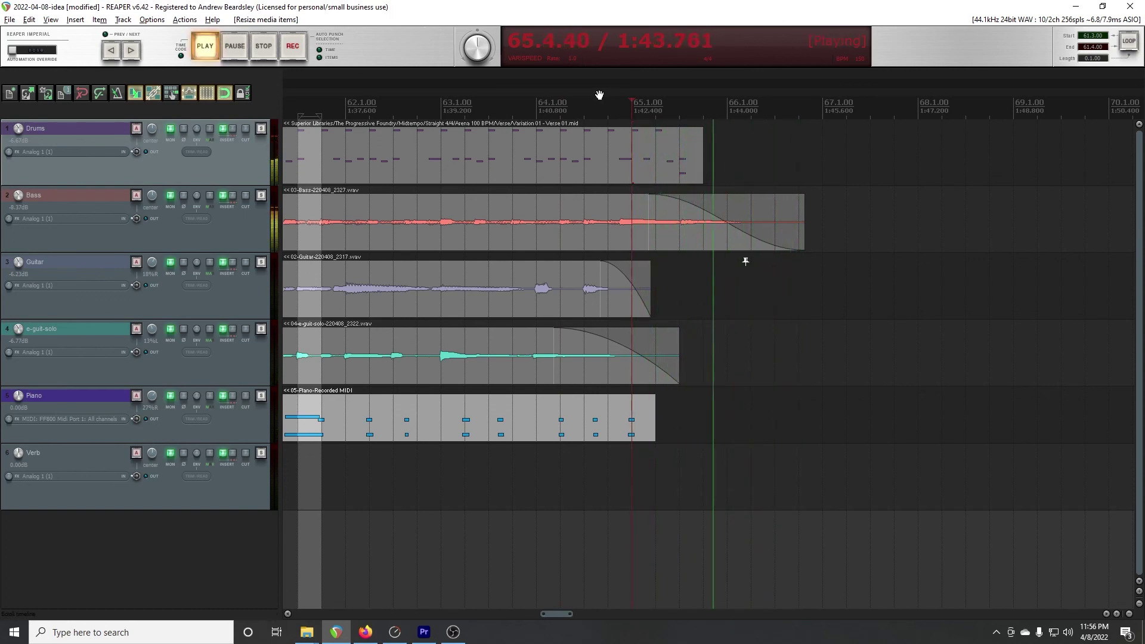
pyautogui.press('space')
pyautogui.press('space')
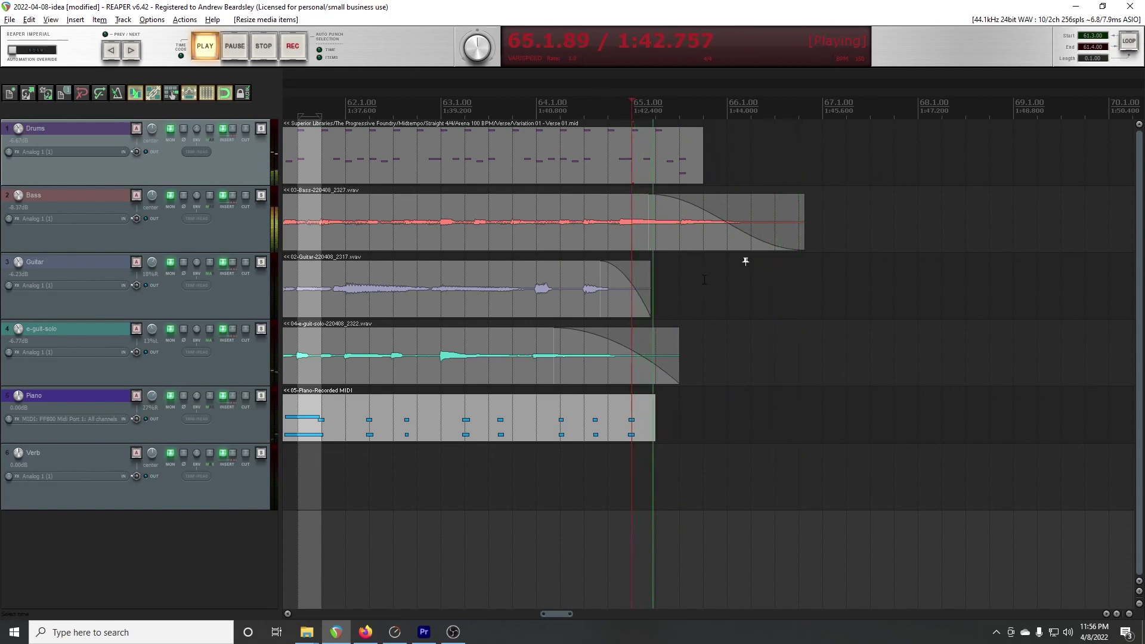
pyautogui.press('space')
# - Return to the project start and play the opening bars to examine how the tracks come in
pyautogui.scroll(-10, 704, 288)
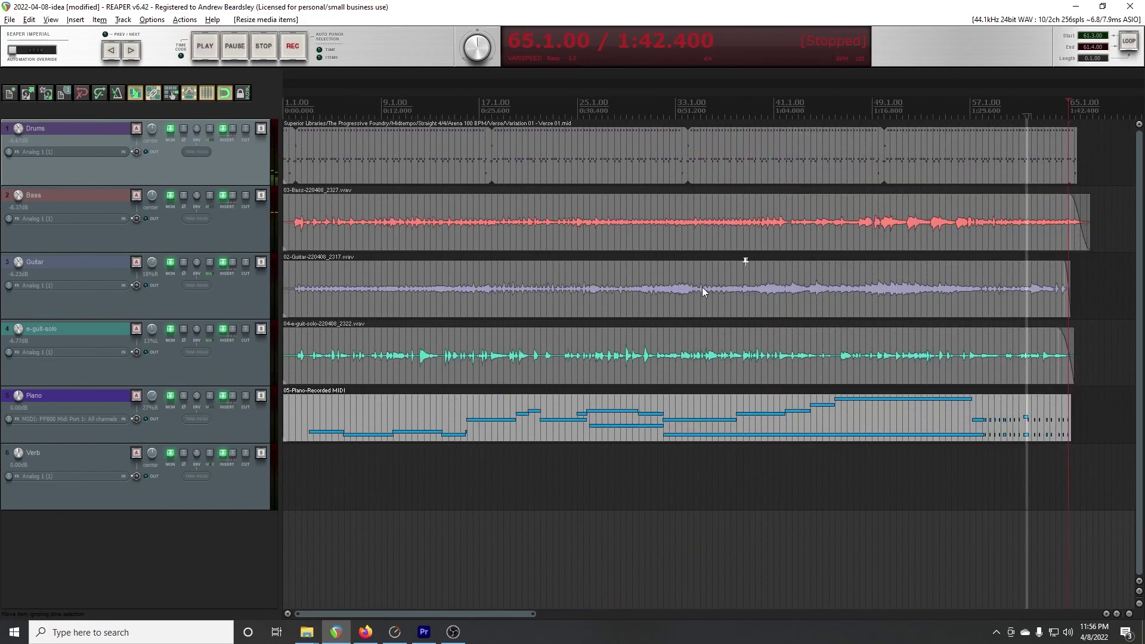
pyautogui.scroll(-5, 621, 201)
pyautogui.scroll(3, 605, 191)
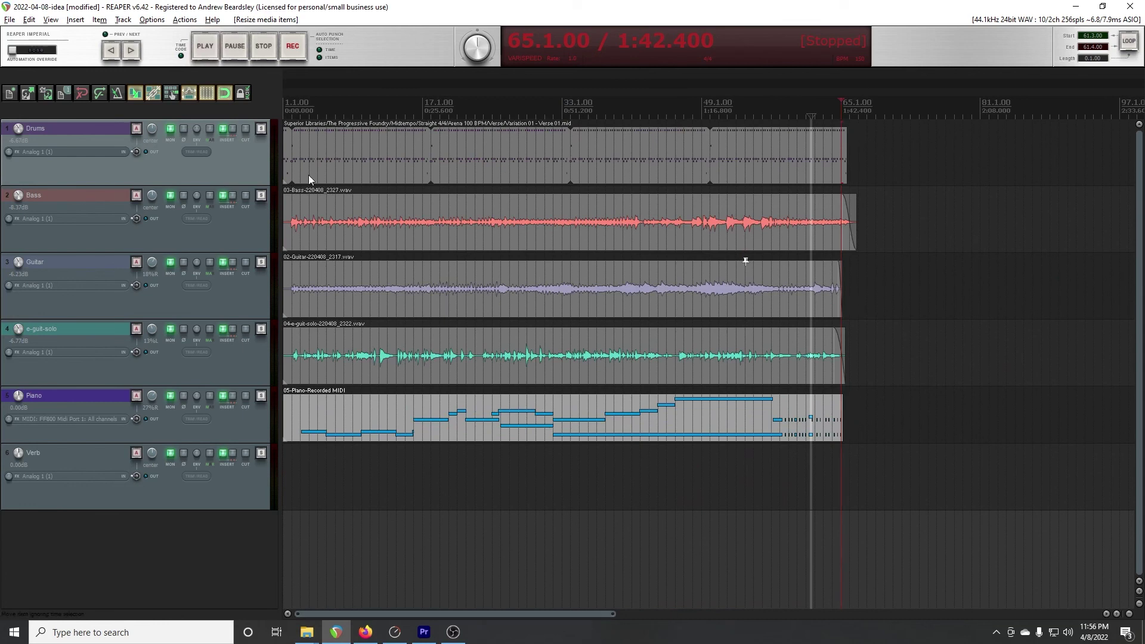
pyautogui.click(106, 53)
pyautogui.press('space')
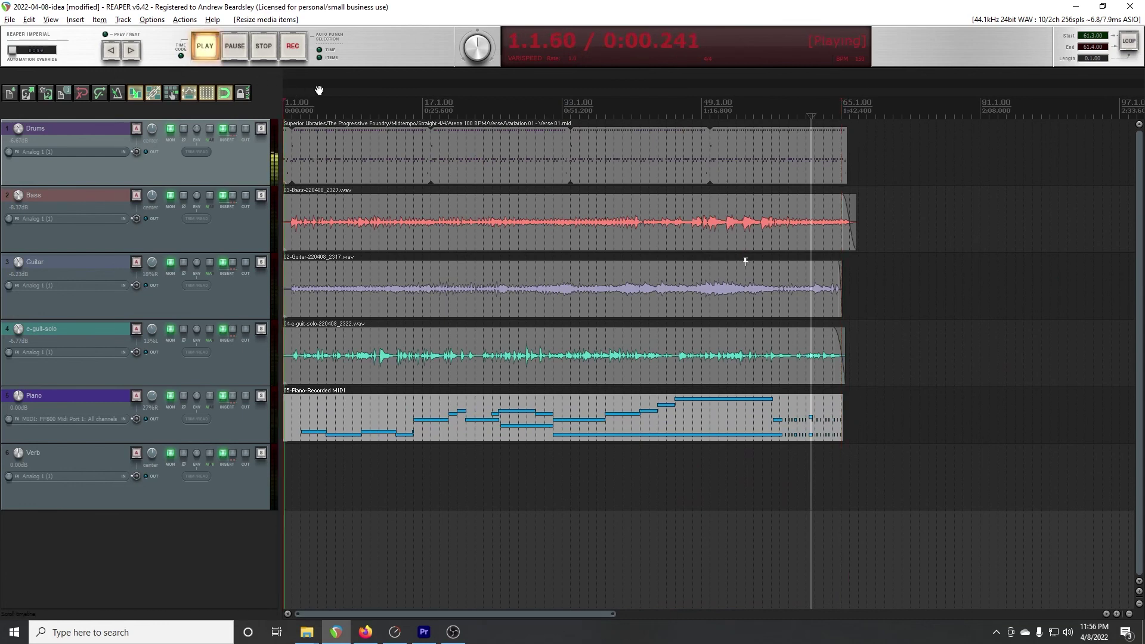
pyautogui.scroll(10, 390, 173)
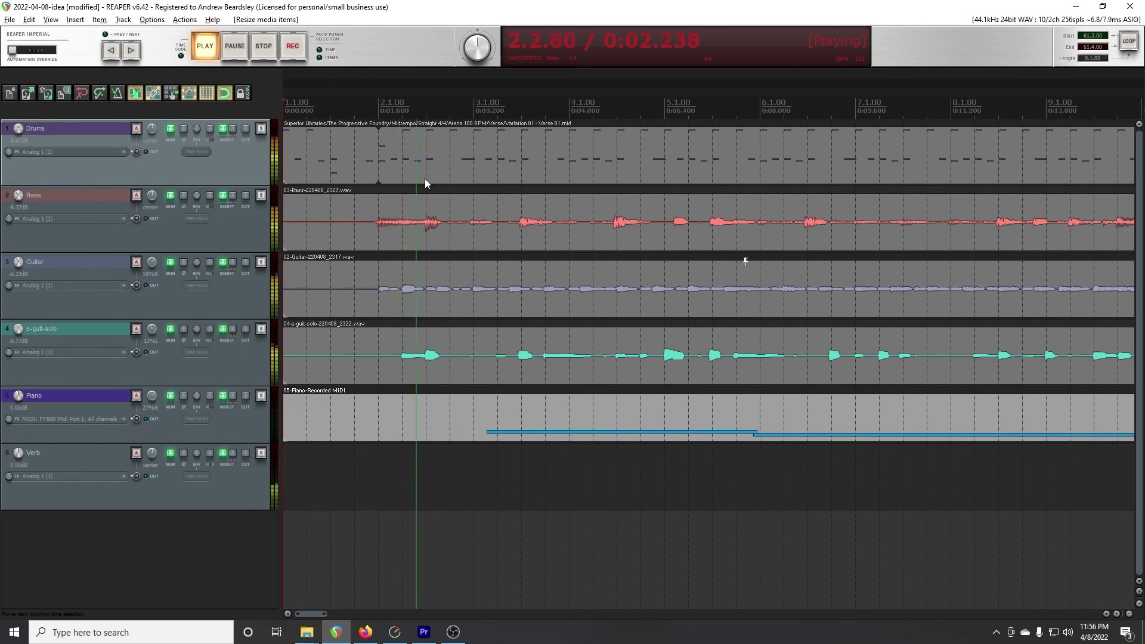
pyautogui.press('space')
pyautogui.press('space')
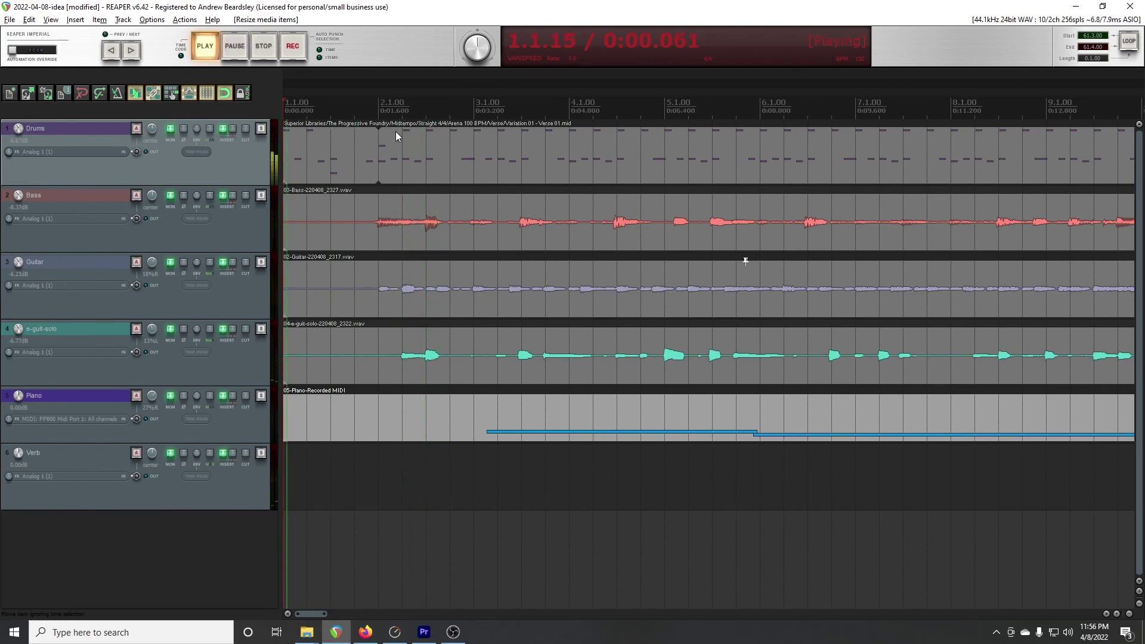
pyautogui.press('space')
# - Trim the start of the Drums item to bar 2 and the starts of the Bass and Guitar items to bar 1 beat 4
pyautogui.click(311, 166)
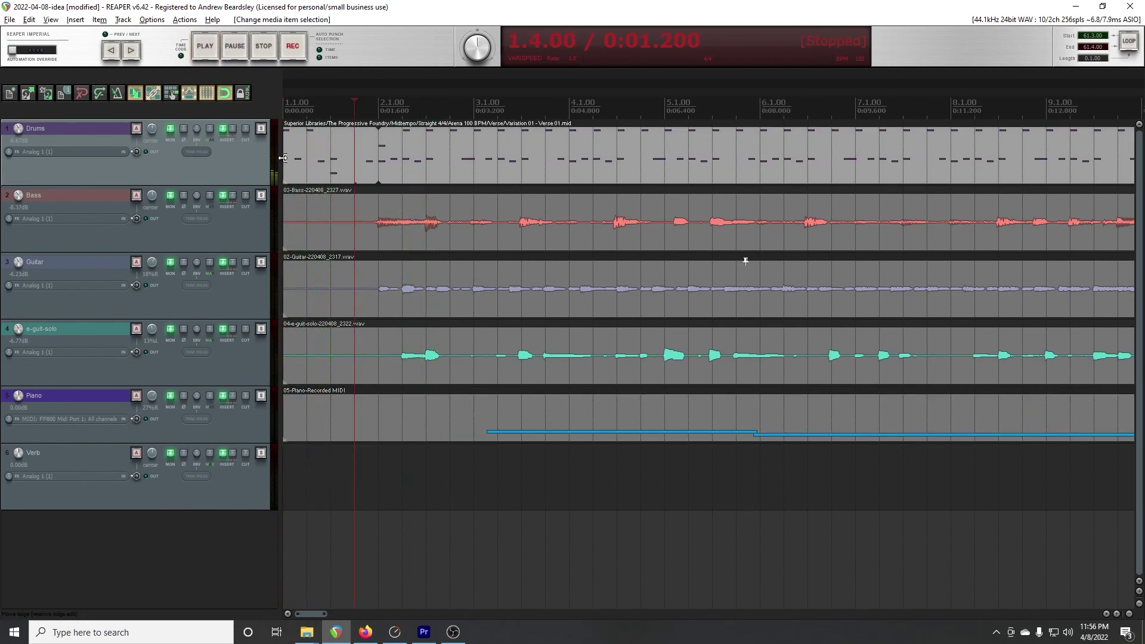
pyautogui.moveTo(283, 158); pyautogui.dragTo(378, 158)
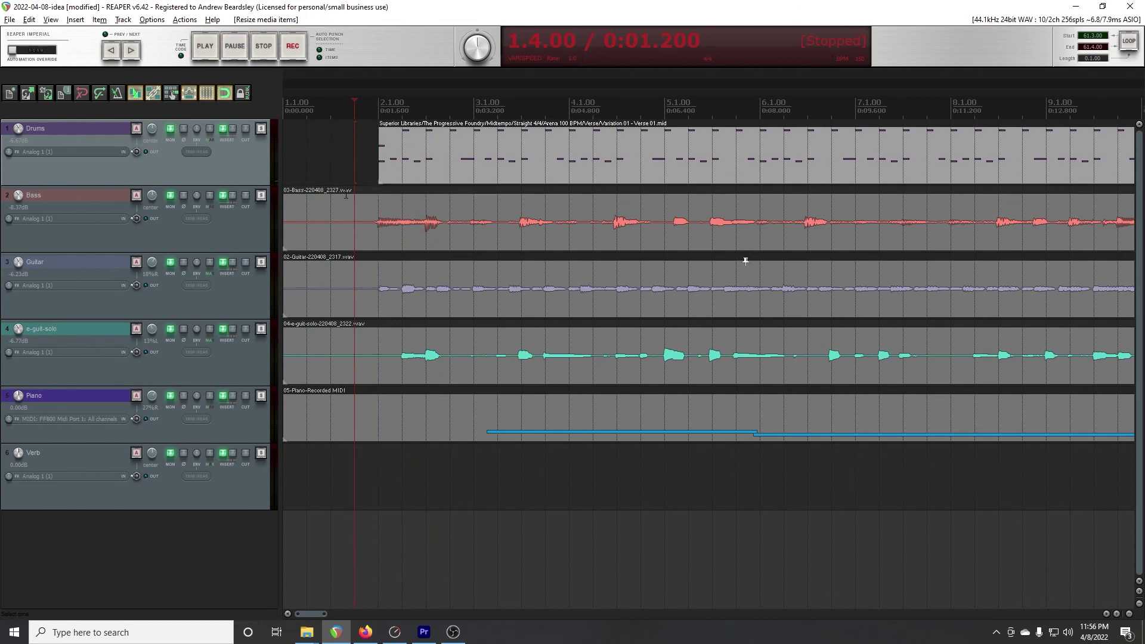
pyautogui.moveTo(286, 234); pyautogui.dragTo(356, 234)
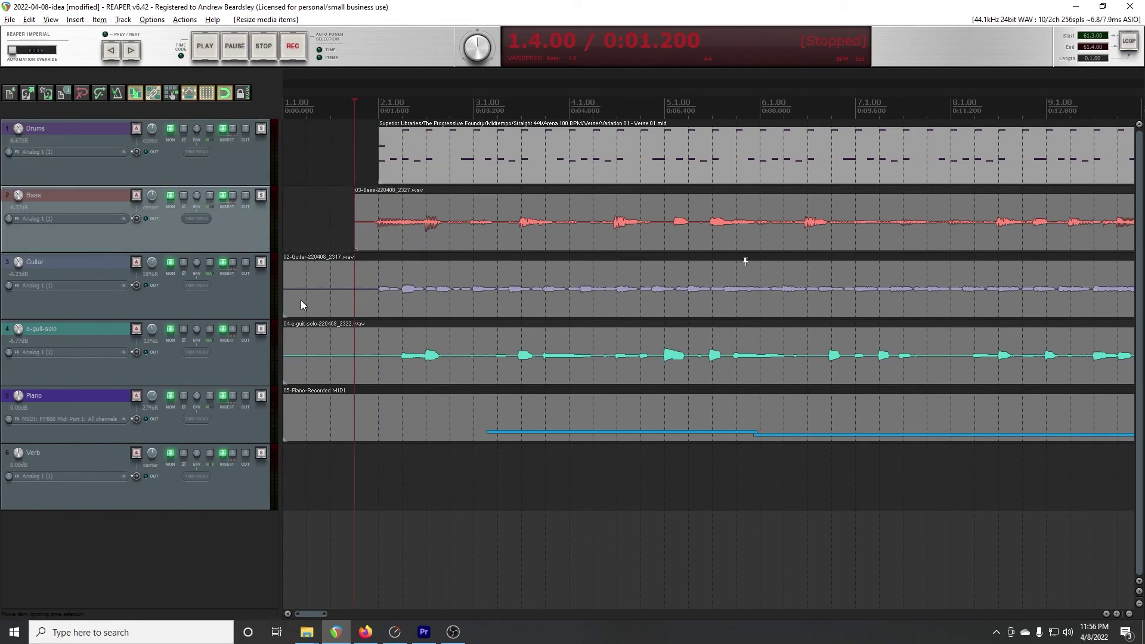
pyautogui.moveTo(286, 297); pyautogui.dragTo(355, 297)
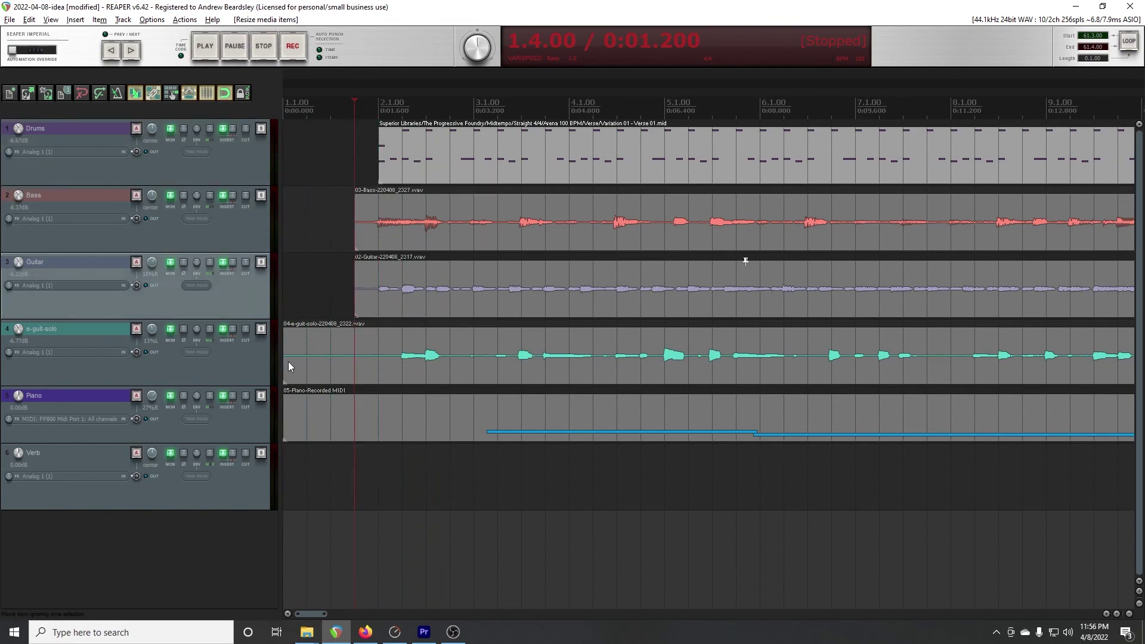
# - Trim the e-guit-solo start to bar 1 beat 4, and give the e-guit-solo, Guitar and Bass items short fade-ins
pyautogui.moveTo(283, 362); pyautogui.dragTo(394, 334)
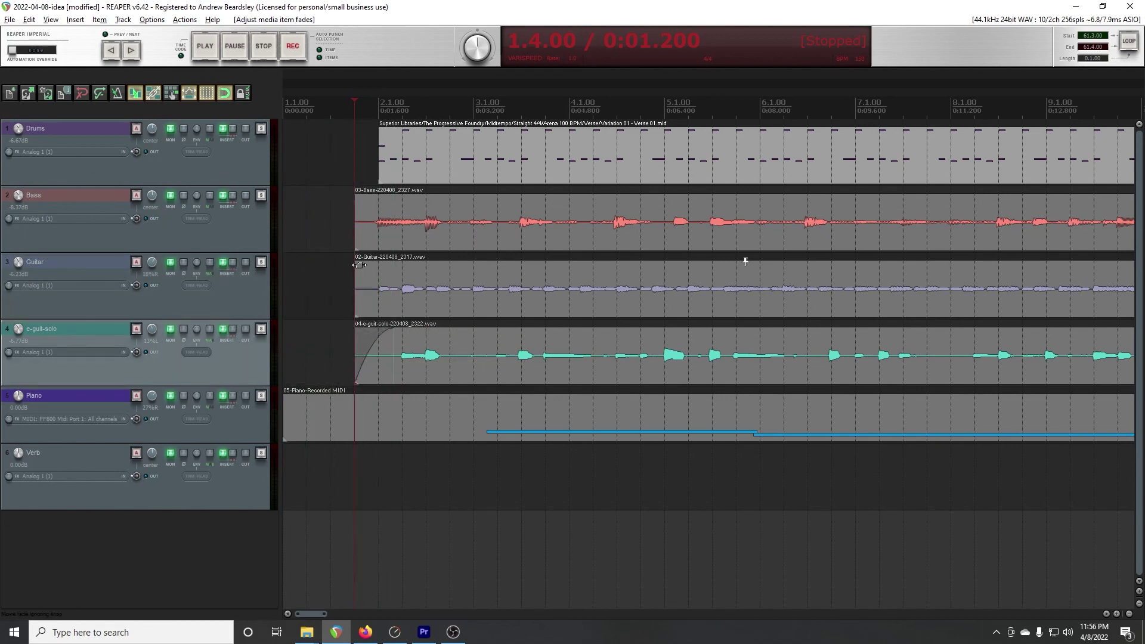
pyautogui.moveTo(357, 265); pyautogui.dragTo(379, 265)
pyautogui.moveTo(357, 197); pyautogui.dragTo(368, 197)
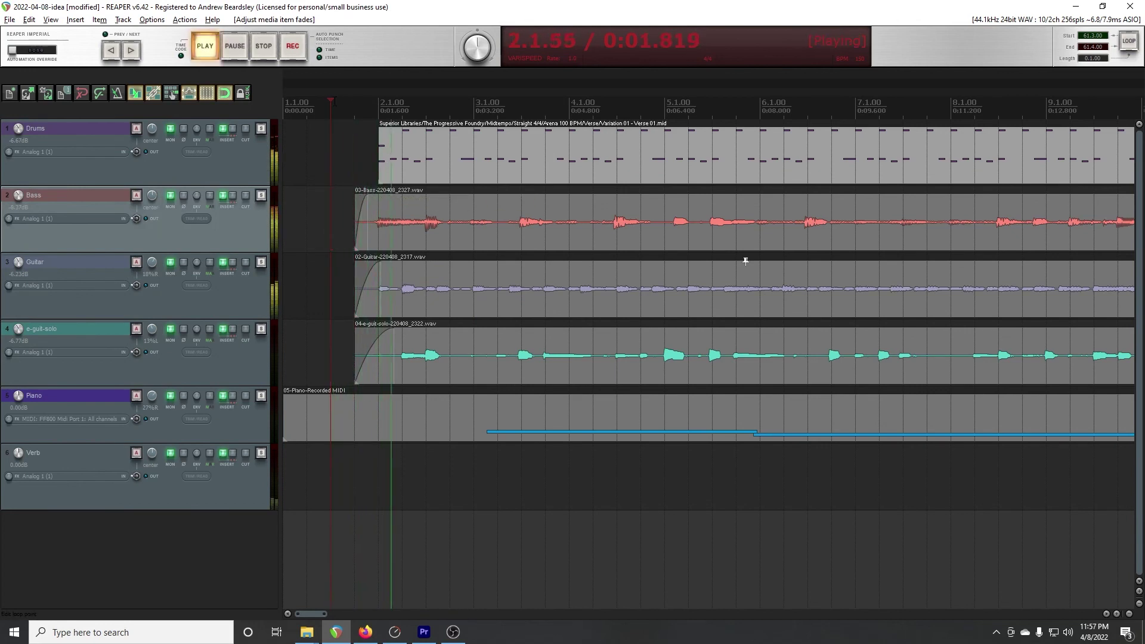
pyautogui.press('space')
pyautogui.press('space')
pyautogui.press('space')
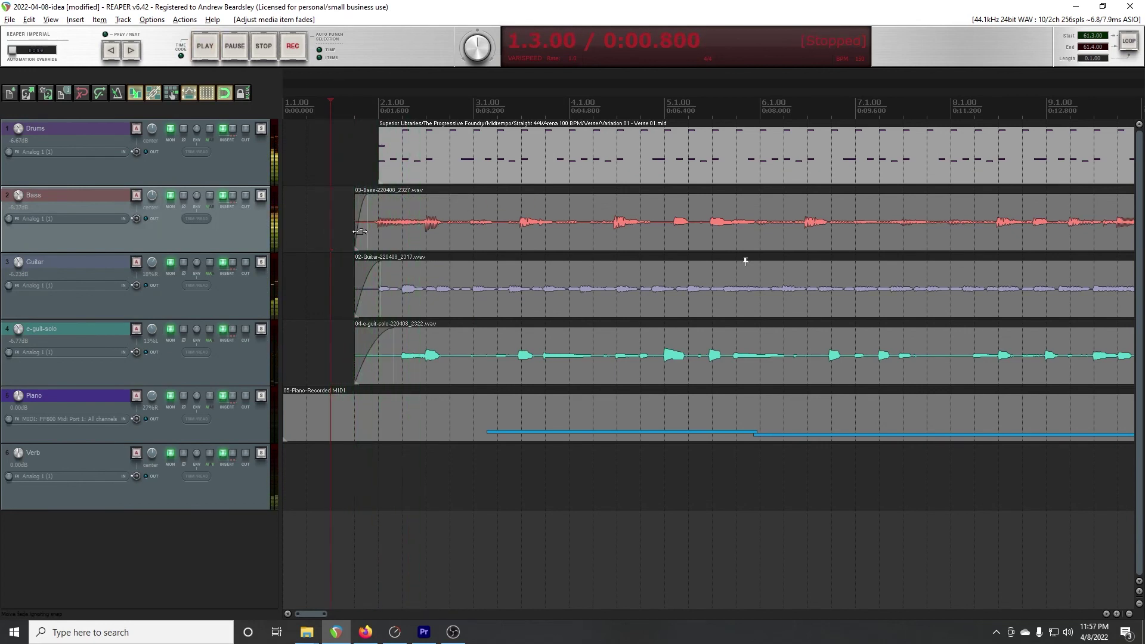
# - Trim the Bass, Guitar and e-guit-solo starts to just before bar 2 and readjust their fade-ins around the first notes
pyautogui.click(387, 223)
pyautogui.scroll(3, 393, 225)
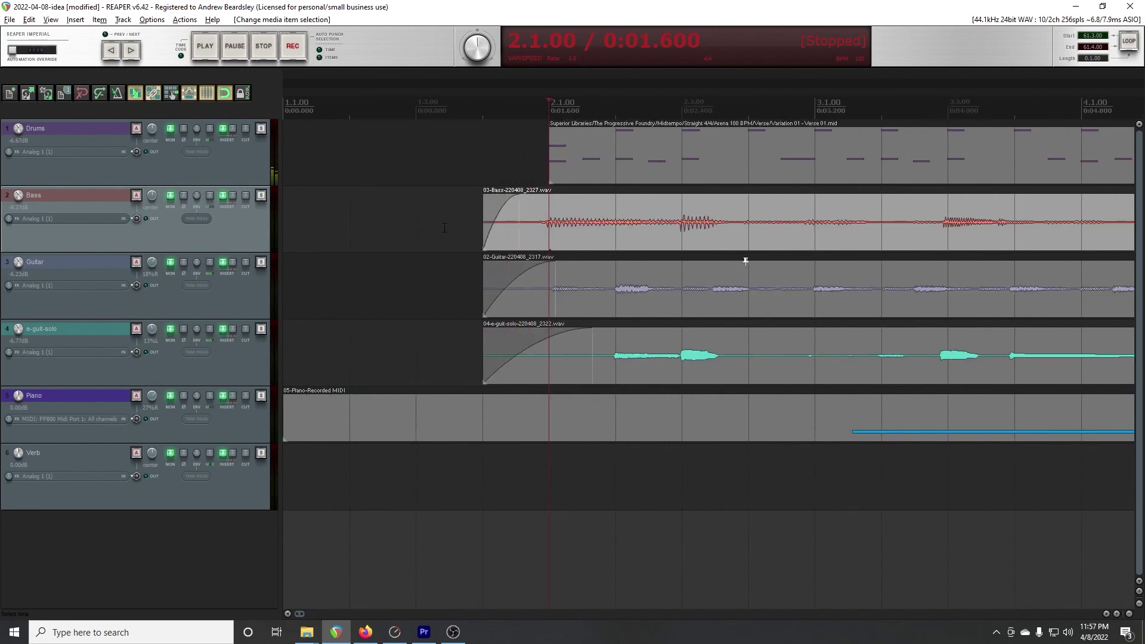
pyautogui.moveTo(480, 233); pyautogui.dragTo(525, 234)
pyautogui.moveTo(483, 309); pyautogui.dragTo(523, 309)
pyautogui.moveTo(484, 363); pyautogui.dragTo(524, 363)
pyautogui.moveTo(618, 334); pyautogui.dragTo(609, 331)
pyautogui.moveTo(593, 262); pyautogui.dragTo(558, 260)
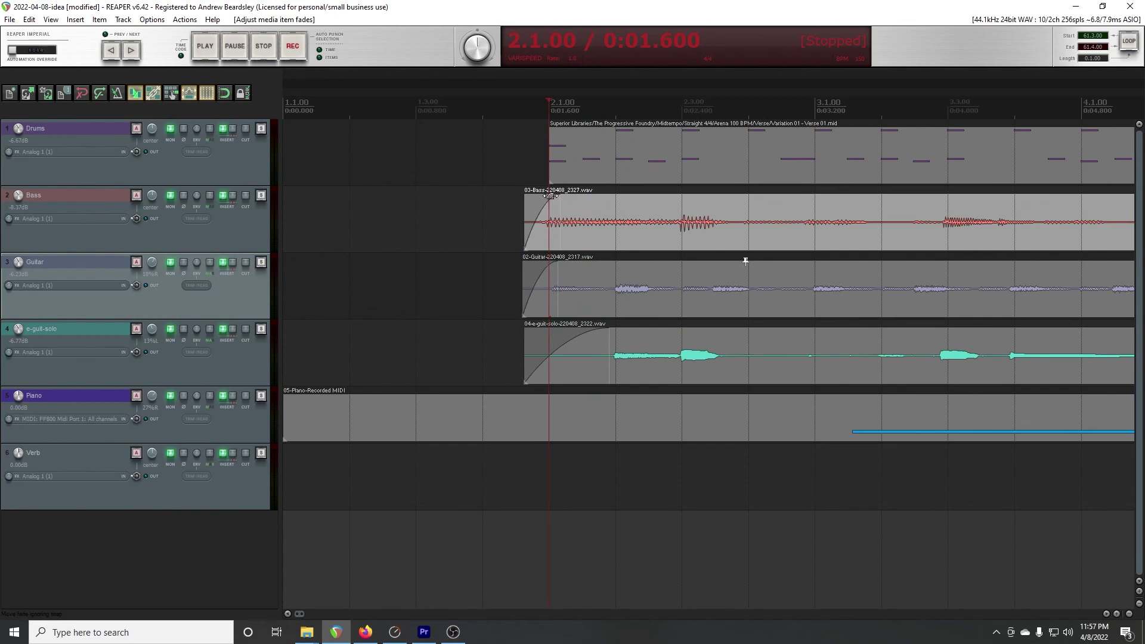
pyautogui.moveTo(550, 196); pyautogui.dragTo(549, 195)
# - Play back the trimmed opening and save the project
pyautogui.press('space')
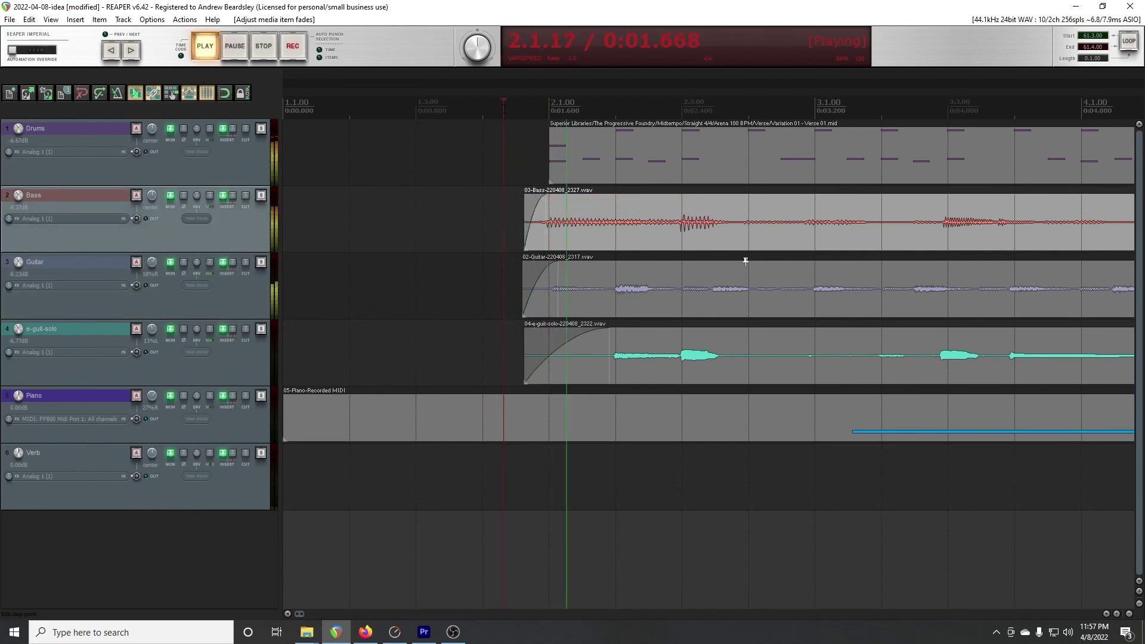
pyautogui.scroll(-10, 574, 239)
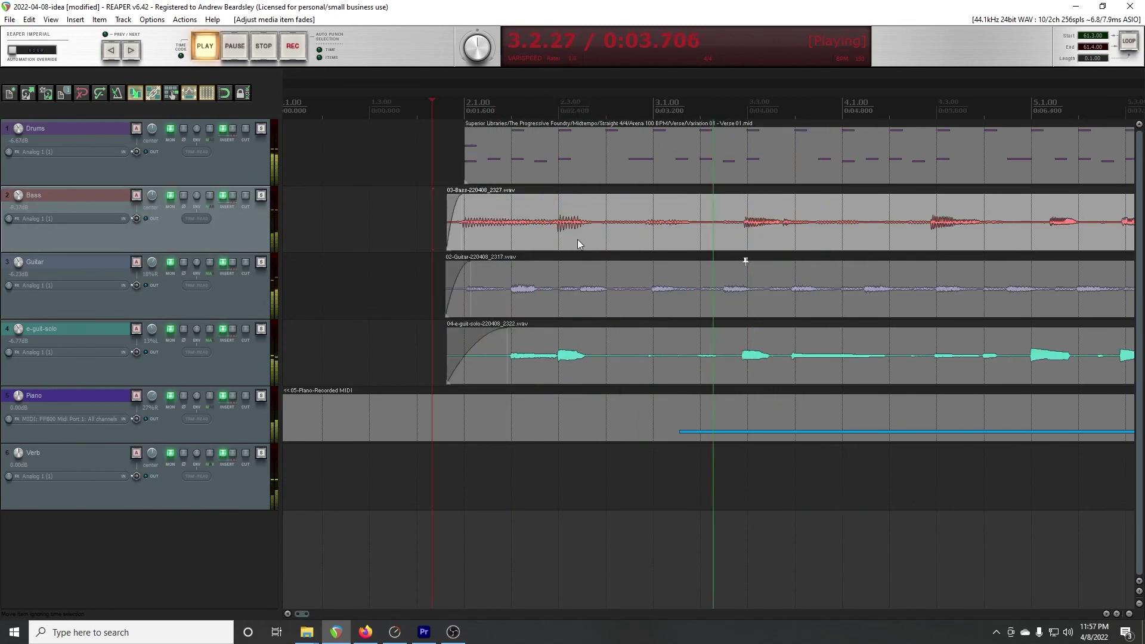
pyautogui.scroll(-6, 580, 241)
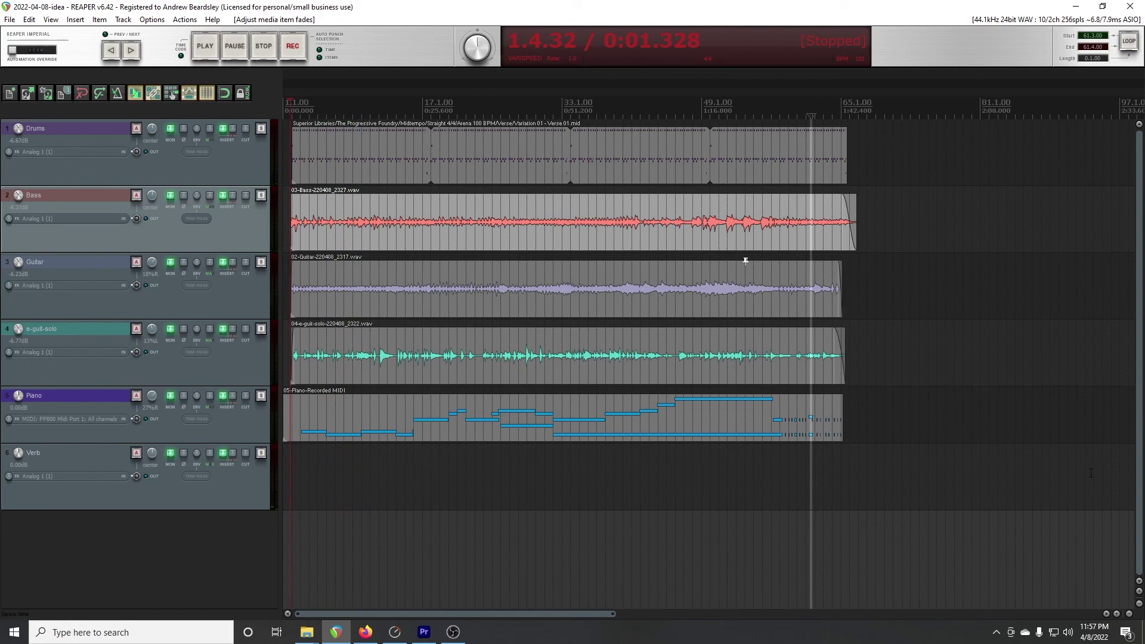
pyautogui.hotkey('alt', 'Tab')
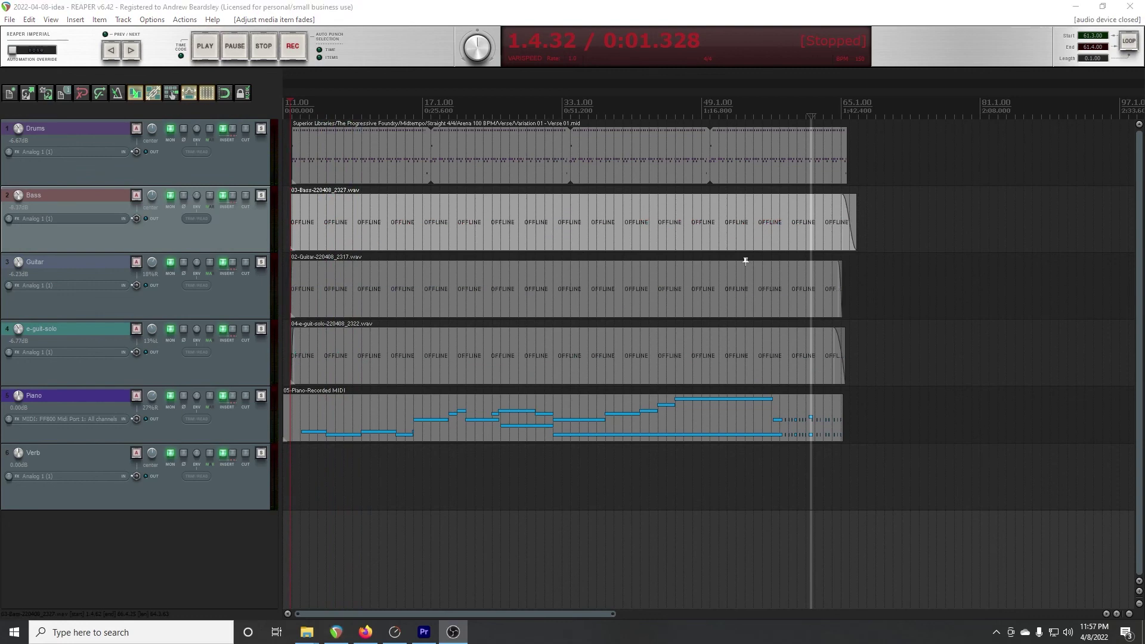